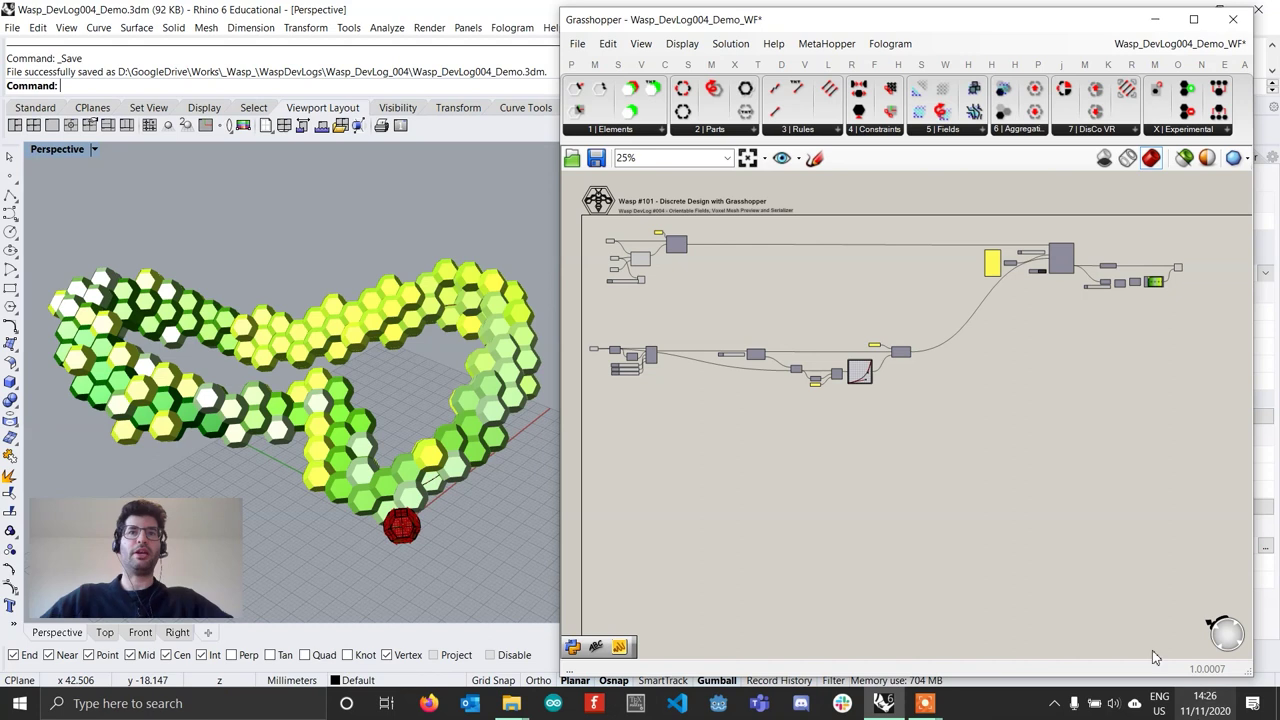
# Step: Examine the hexagonal part aggregation and the curve it follows from several viewing angles
pyautogui.scroll(3, 967, 371)
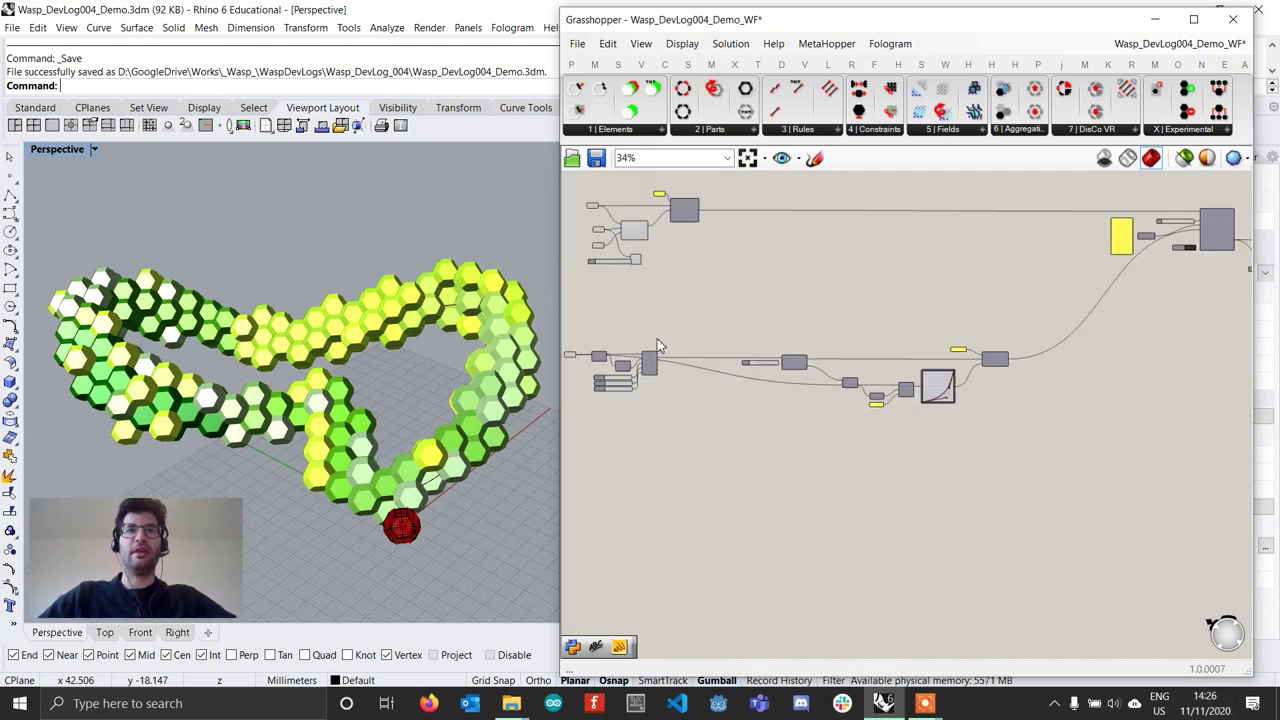
pyautogui.scroll(1, 967, 371)
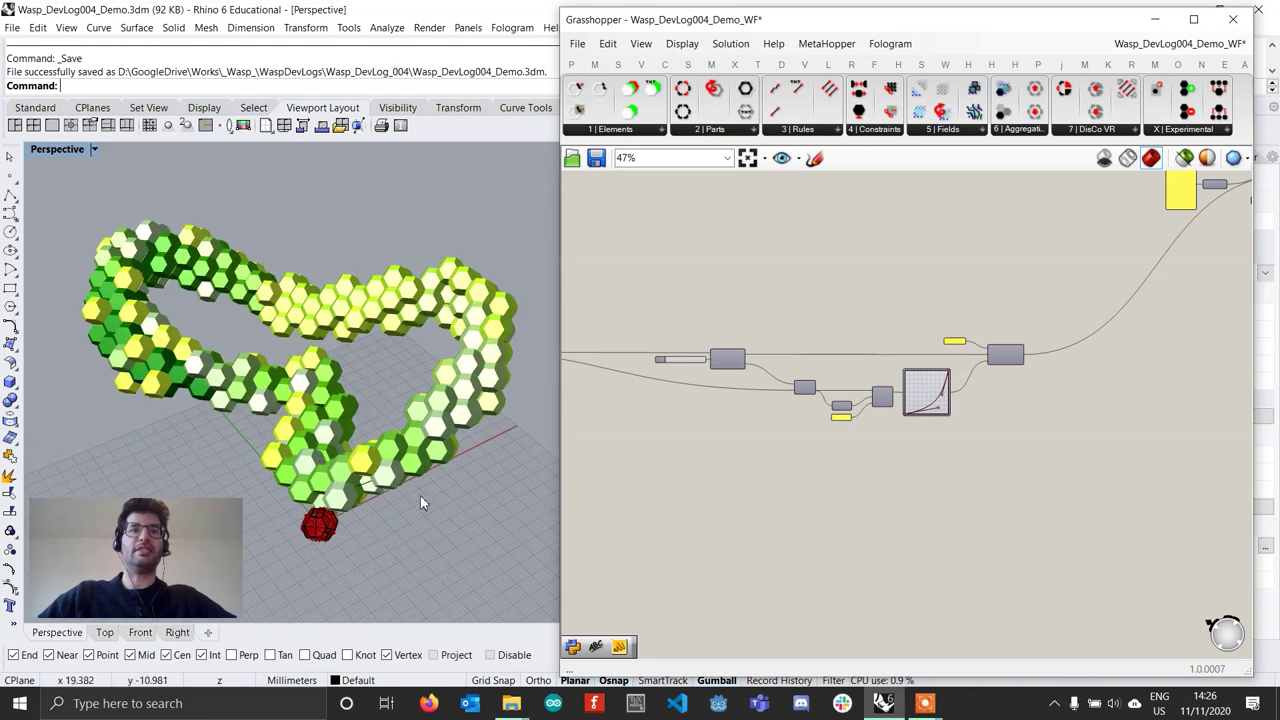
pyautogui.scroll(4, 381, 488)
pyautogui.click(382, 487)
pyautogui.scroll(-4, 384, 485)
pyautogui.moveTo(388, 480)
pyautogui.mouseDown(button='right')
pyautogui.moveTo(478, 420)
pyautogui.moveTo(402, 408)
pyautogui.moveTo(367, 474)
pyautogui.mouseUp(button='right')
pyautogui.scroll(6, 356, 374)
pyautogui.scroll(-8, 373, 368)
pyautogui.moveTo(380, 380); pyautogui.dragTo(355, 418, button='right')
pyautogui.scroll(7, 382, 353)
pyautogui.scroll(-3, 354, 414)
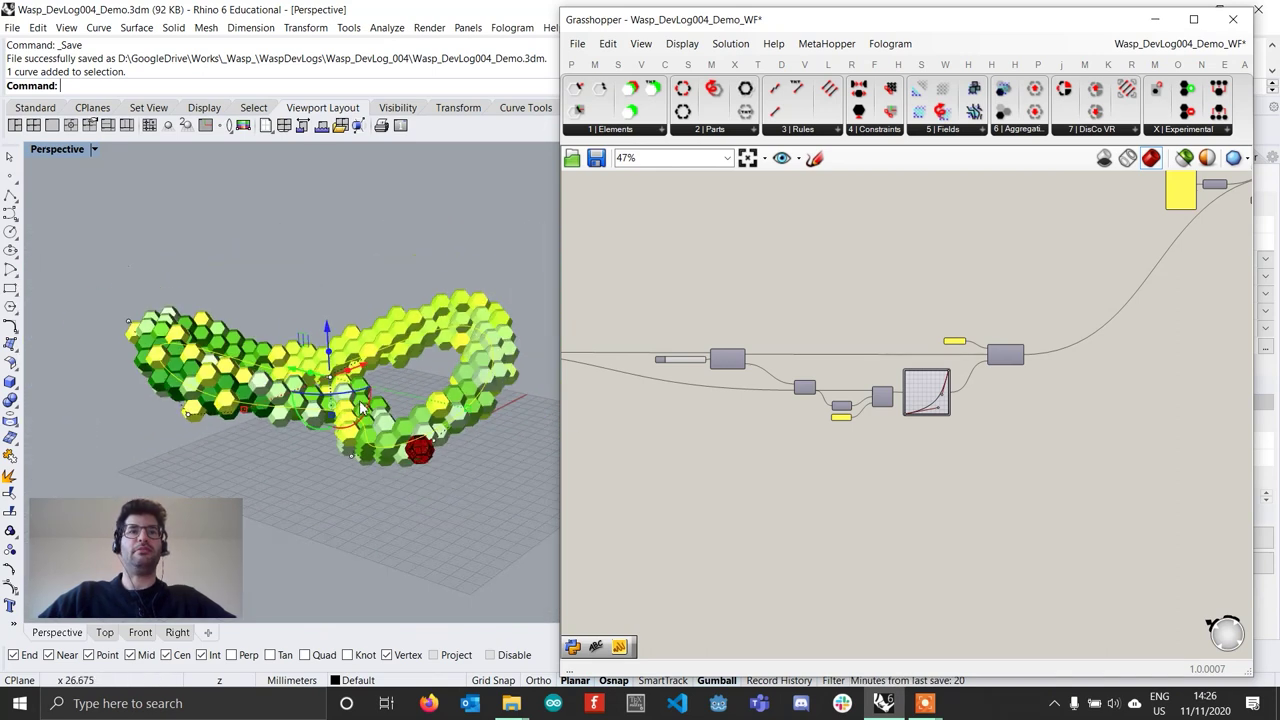
pyautogui.moveTo(446, 460); pyautogui.dragTo(450, 500, button='right')
pyautogui.scroll(1, 784, 367)
pyautogui.scroll(5, 784, 367)
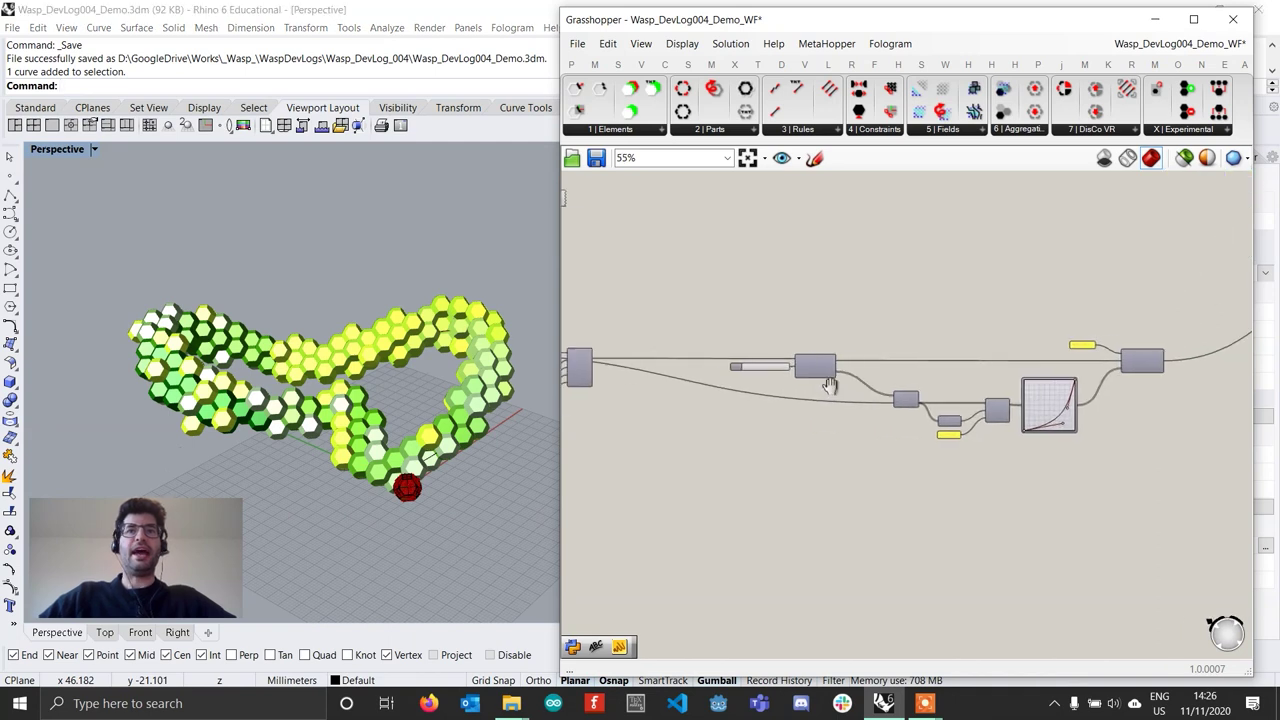
# Step: Examine the field grid component with its BOU, RES and PLN inputs and the E_FIELD and PTS outputs
pyautogui.click(779, 381)
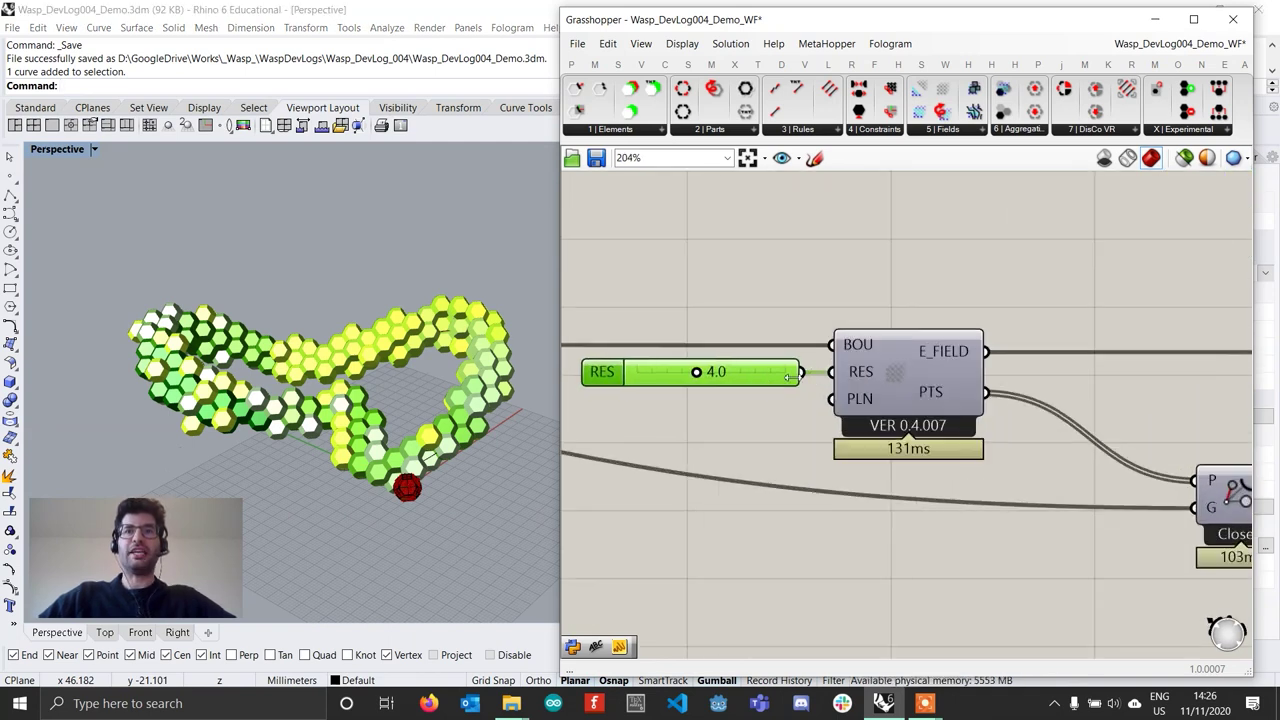
pyautogui.scroll(-2, 786, 463)
pyautogui.scroll(1, 786, 463)
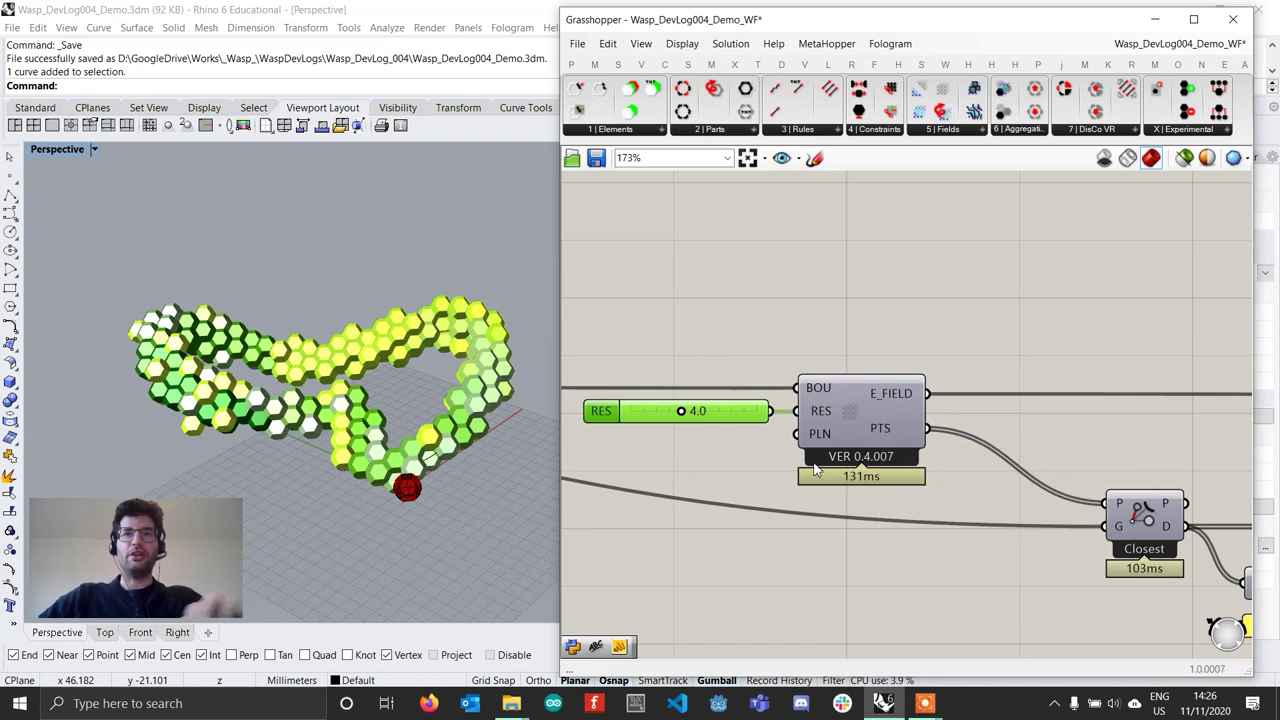
pyautogui.moveTo(845, 427); pyautogui.dragTo(780, 403, button='right')
pyautogui.scroll(-1, 856, 415)
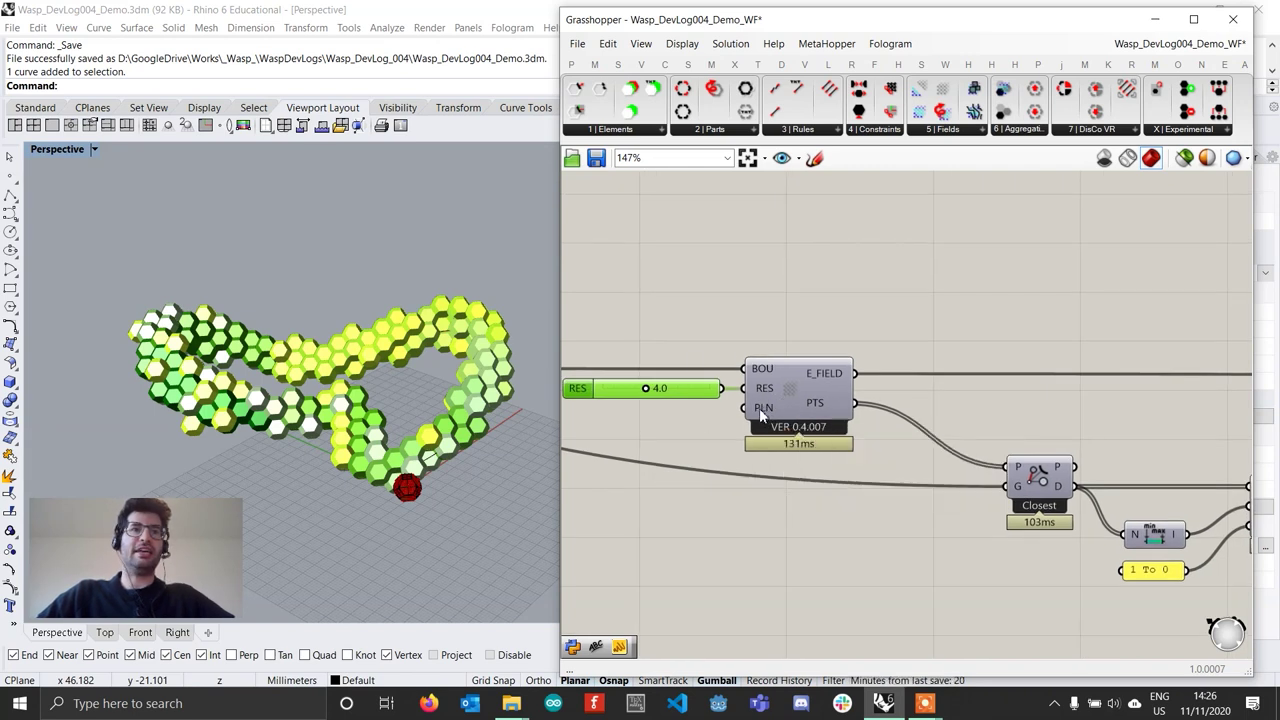
pyautogui.scroll(-2, 762, 413)
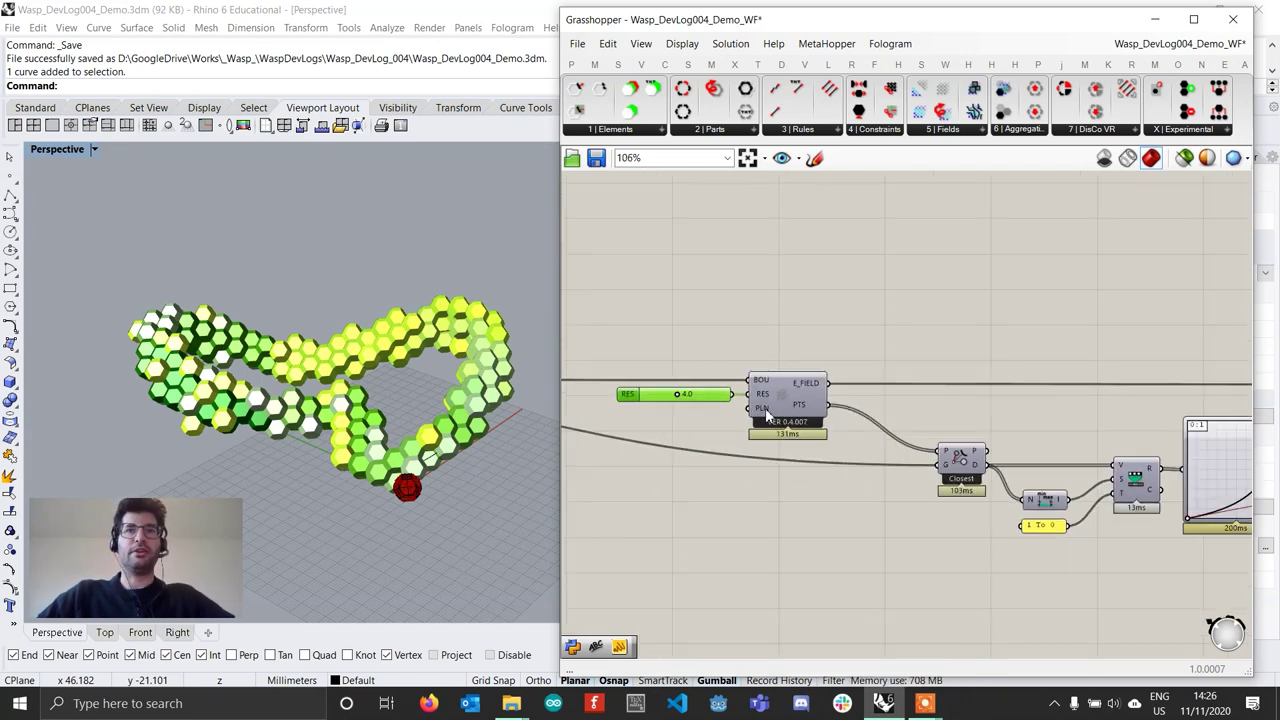
pyautogui.moveTo(368, 460); pyautogui.dragTo(392, 395, button='right')
pyautogui.scroll(-3, 780, 441)
pyautogui.scroll(-1, 780, 436)
# Step: Add a Wasp_Deconstruct Field component beside the myField field component and feed it that component's FIELD output
pyautogui.moveTo(921, 465); pyautogui.dragTo(827, 465, button='right')
pyautogui.moveTo(905, 485); pyautogui.dragTo(739, 484, button='right')
pyautogui.scroll(4, 866, 434)
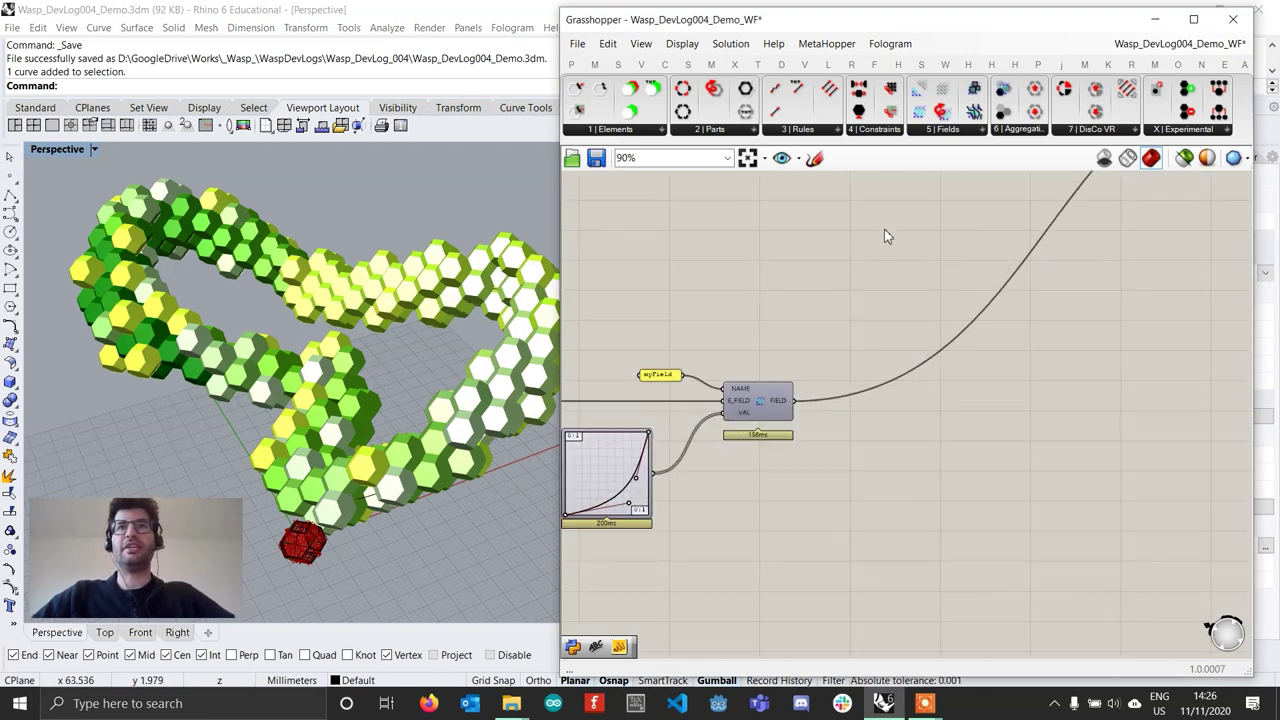
pyautogui.click(948, 130)
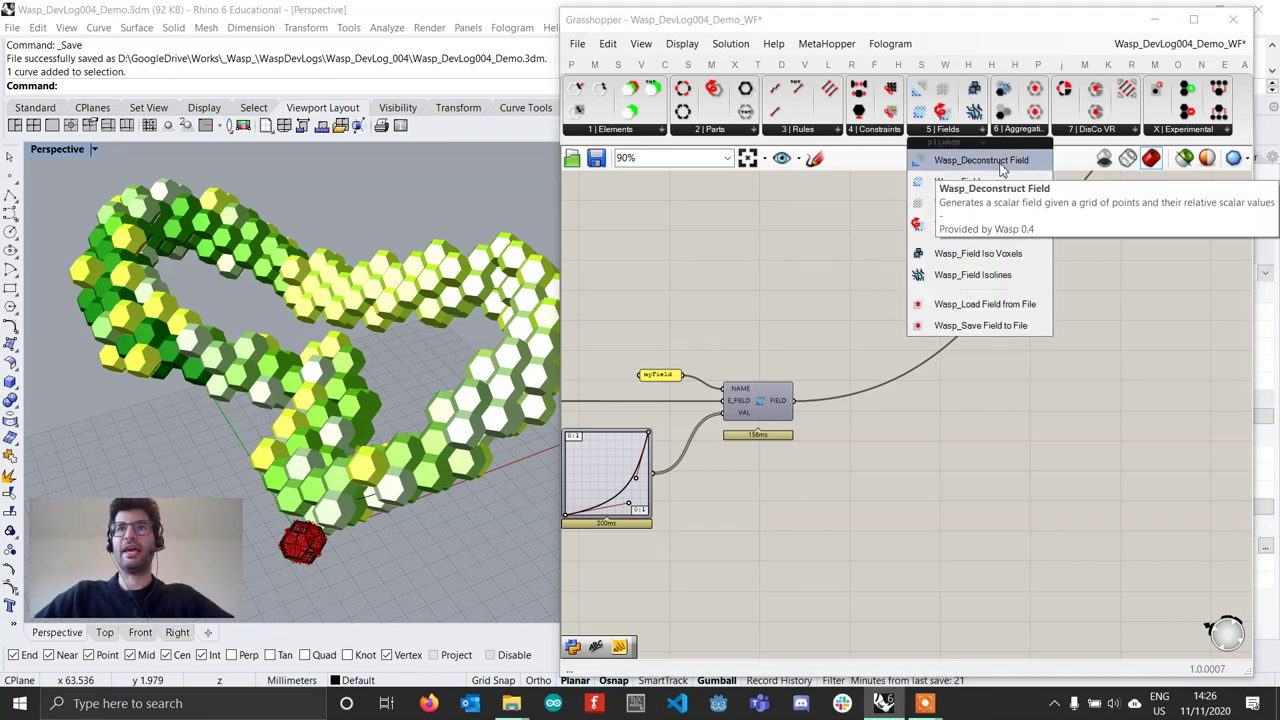
pyautogui.moveTo(931, 163); pyautogui.dragTo(918, 465)
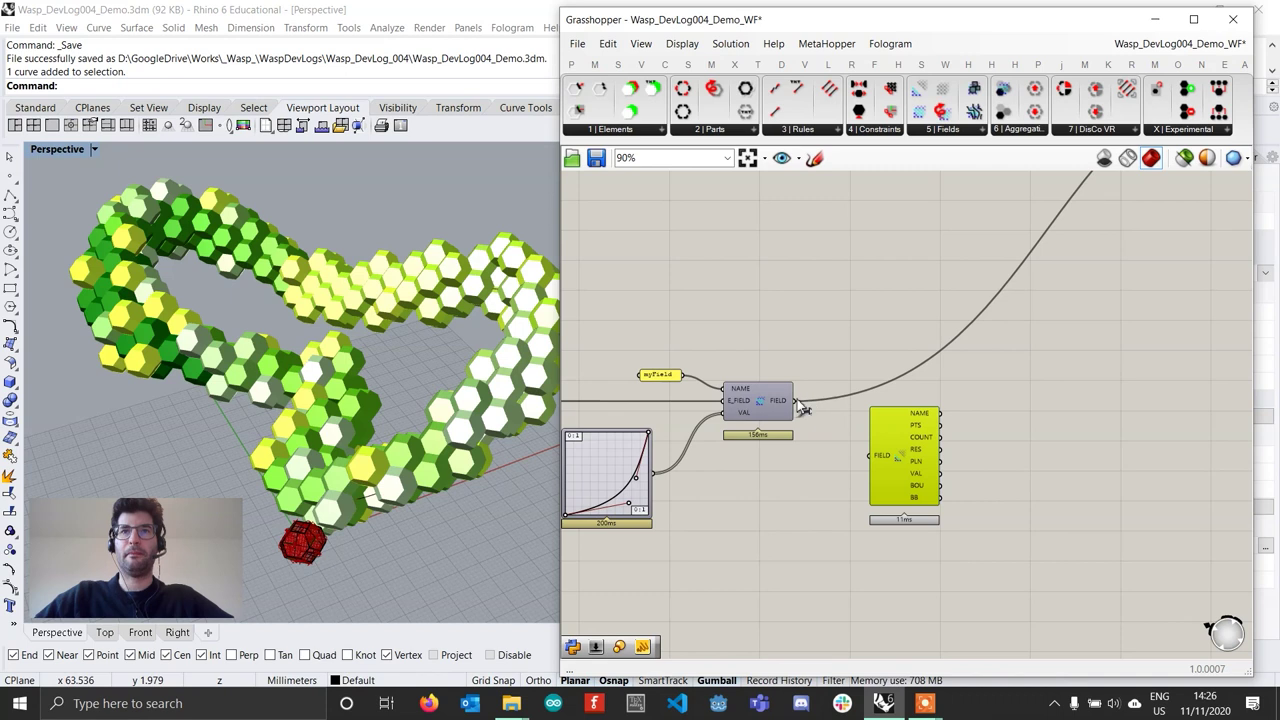
pyautogui.moveTo(795, 400); pyautogui.dragTo(870, 456)
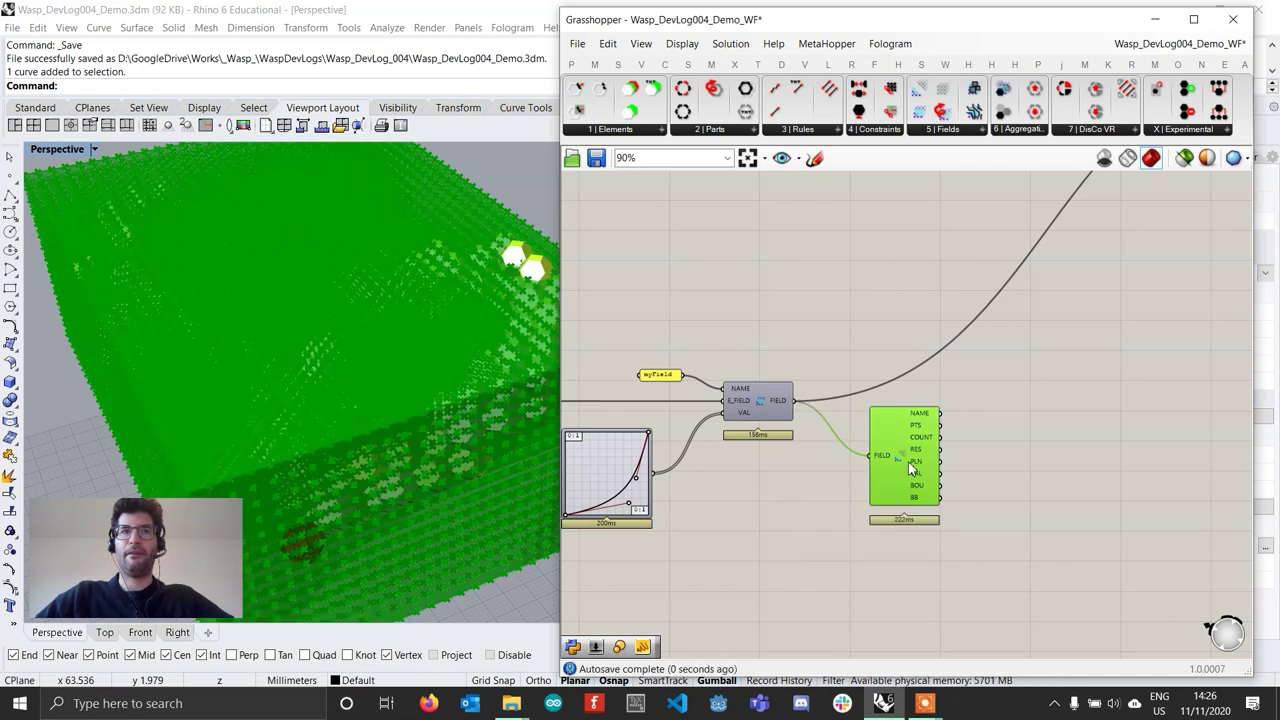
# Step: Turn off the viewport preview of the Deconstruct Field component
pyautogui.moveTo(440, 450); pyautogui.dragTo(452, 396, button='right')
pyautogui.scroll(-5, 400, 371)
pyautogui.scroll(3, 460, 398)
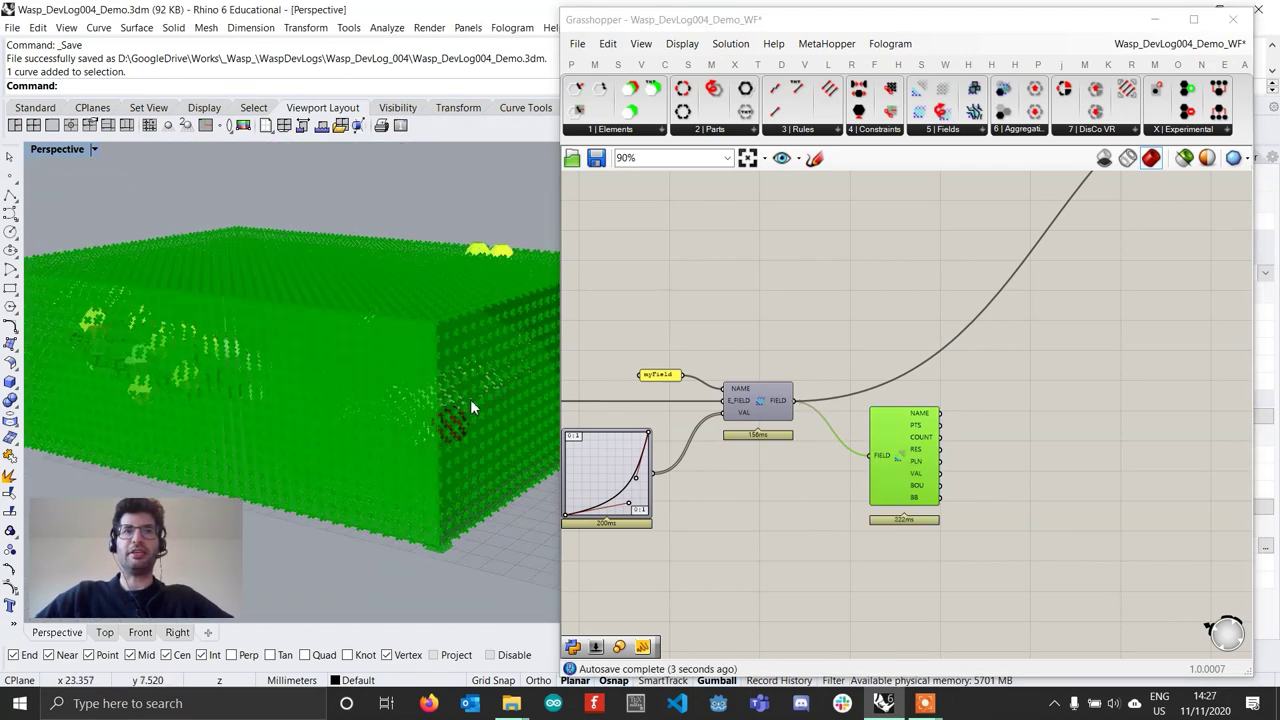
pyautogui.click(989, 400)
pyautogui.scroll(3, 857, 423)
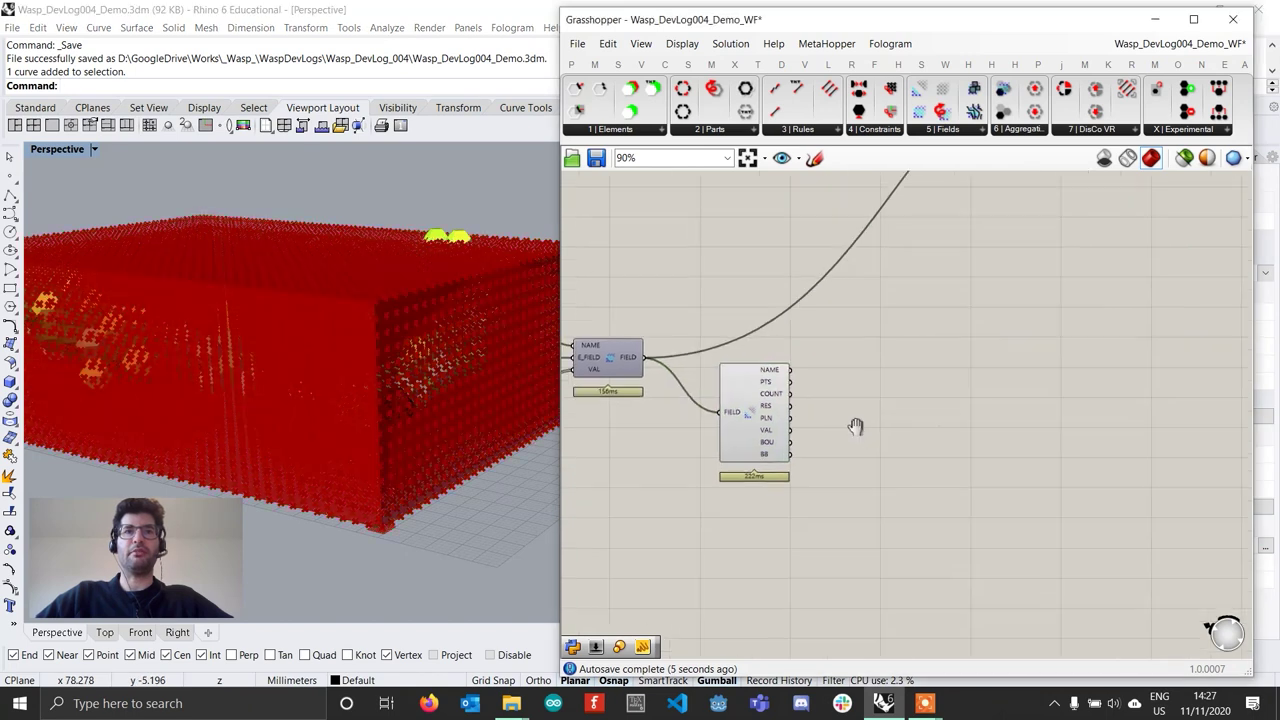
pyautogui.click(715, 400)
pyautogui.rightClick(737, 410)
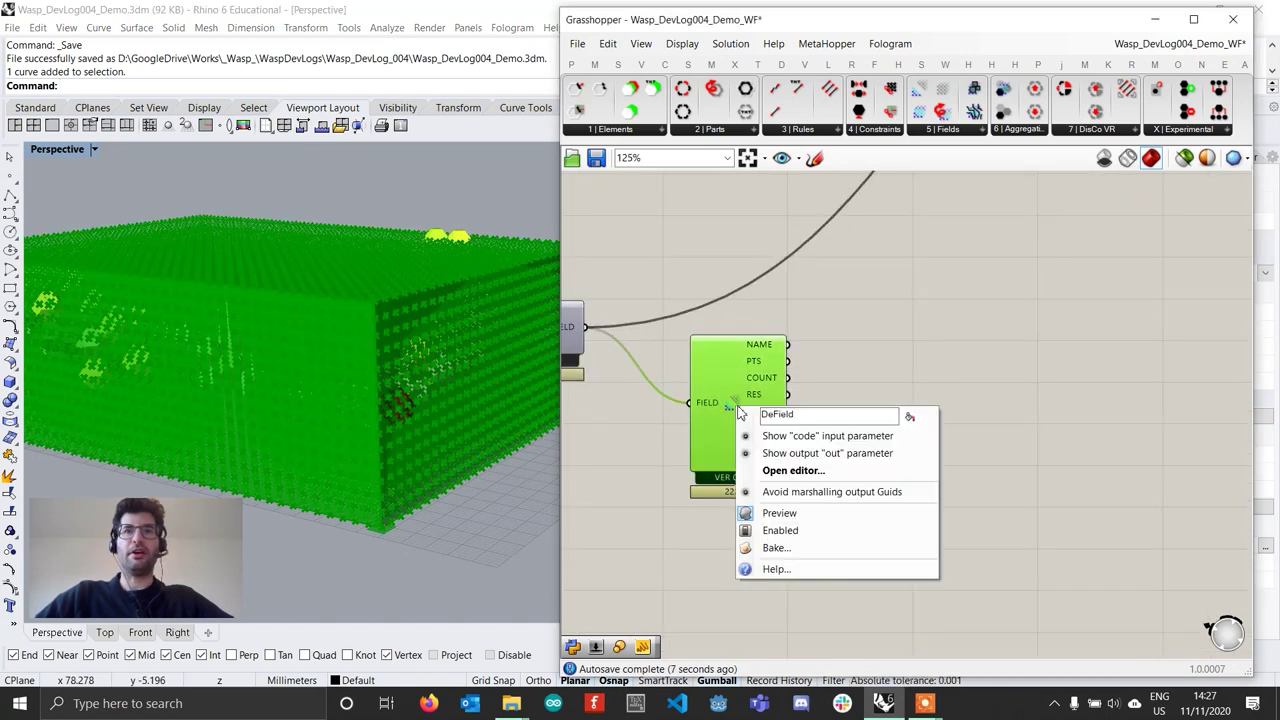
pyautogui.click(779, 513)
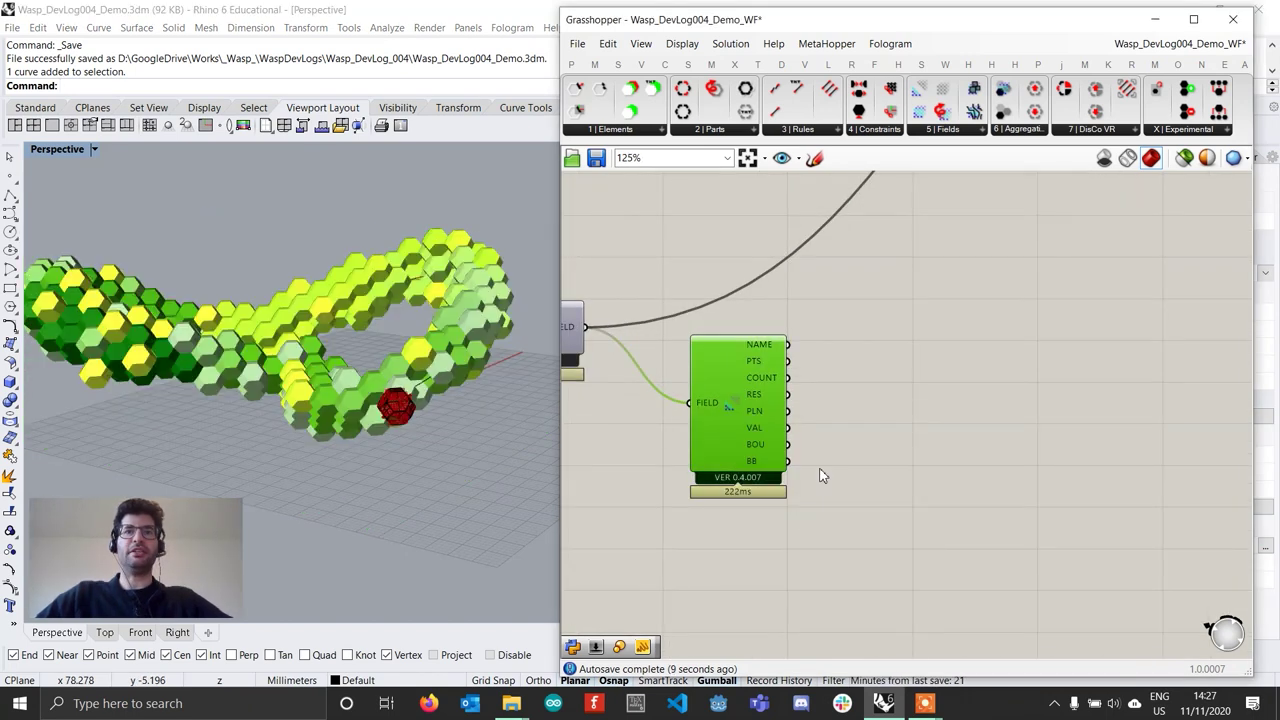
pyautogui.click(826, 458)
# Step: Add a Plane parameter next to the Deconstruct Field component and connect the PLN output to it
pyautogui.scroll(3, 817, 425)
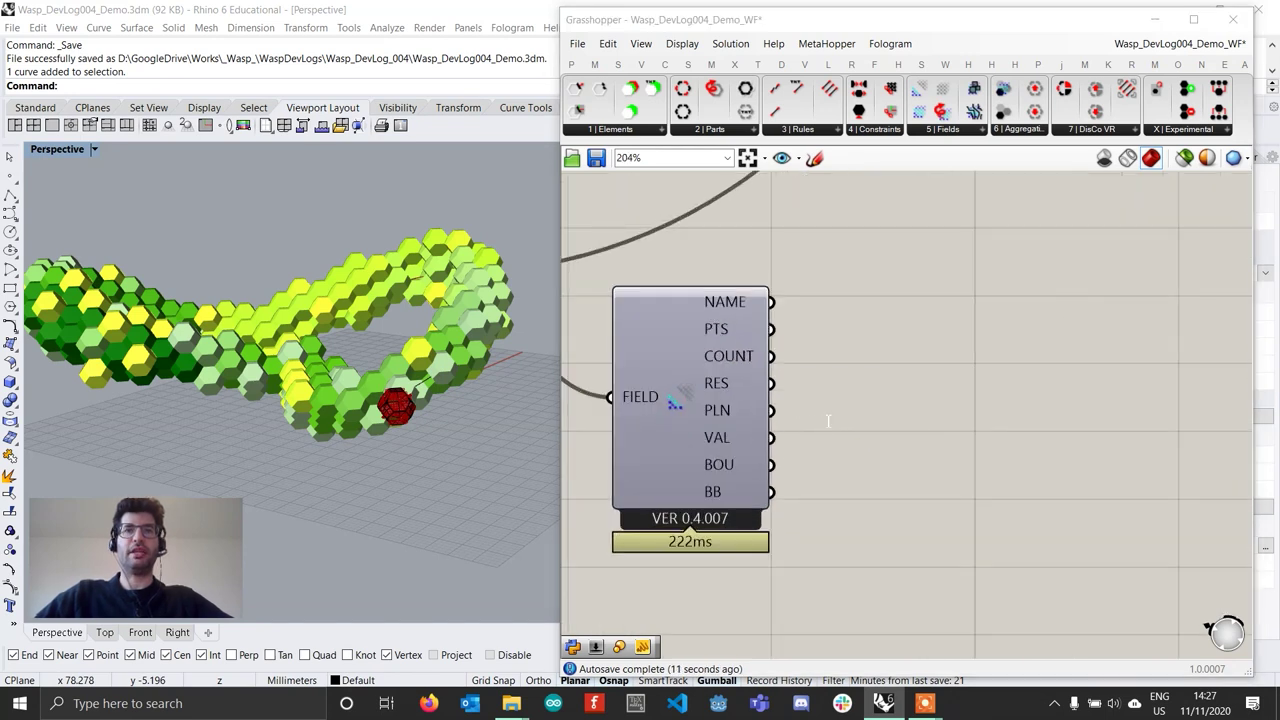
pyautogui.doubleClick(821, 421)
pyautogui.write('plane')
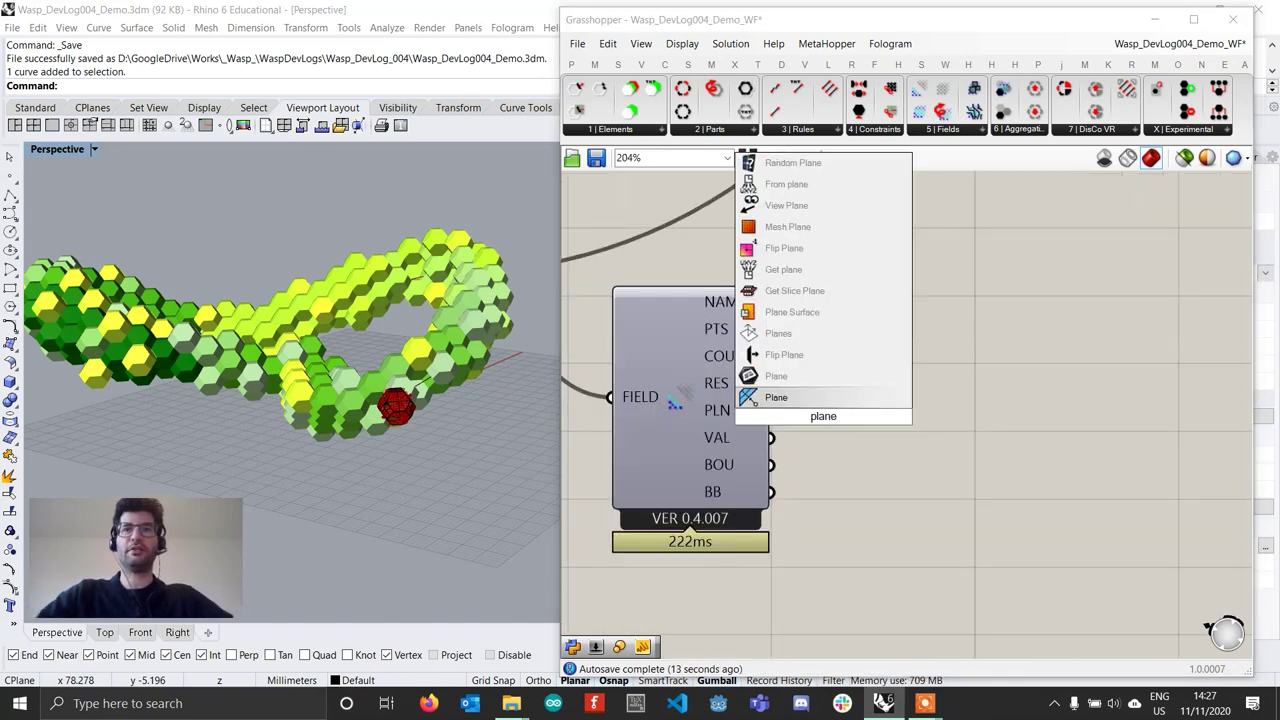
pyautogui.press('Return')
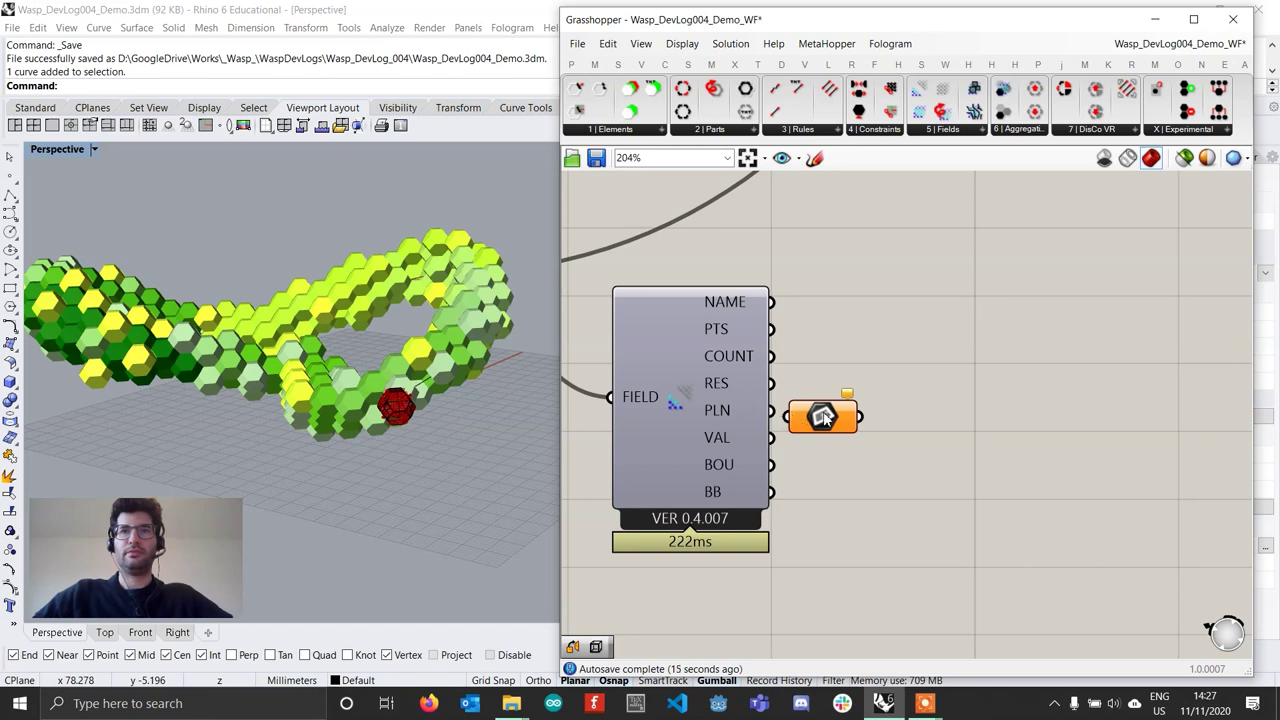
pyautogui.moveTo(825, 418); pyautogui.dragTo(875, 419)
pyautogui.moveTo(416, 412); pyautogui.dragTo(375, 465, button='right')
pyautogui.click(858, 415)
# Step: Add a Geometry parameter below the Plane parameter and connect the BB output to it
pyautogui.doubleClick(834, 499)
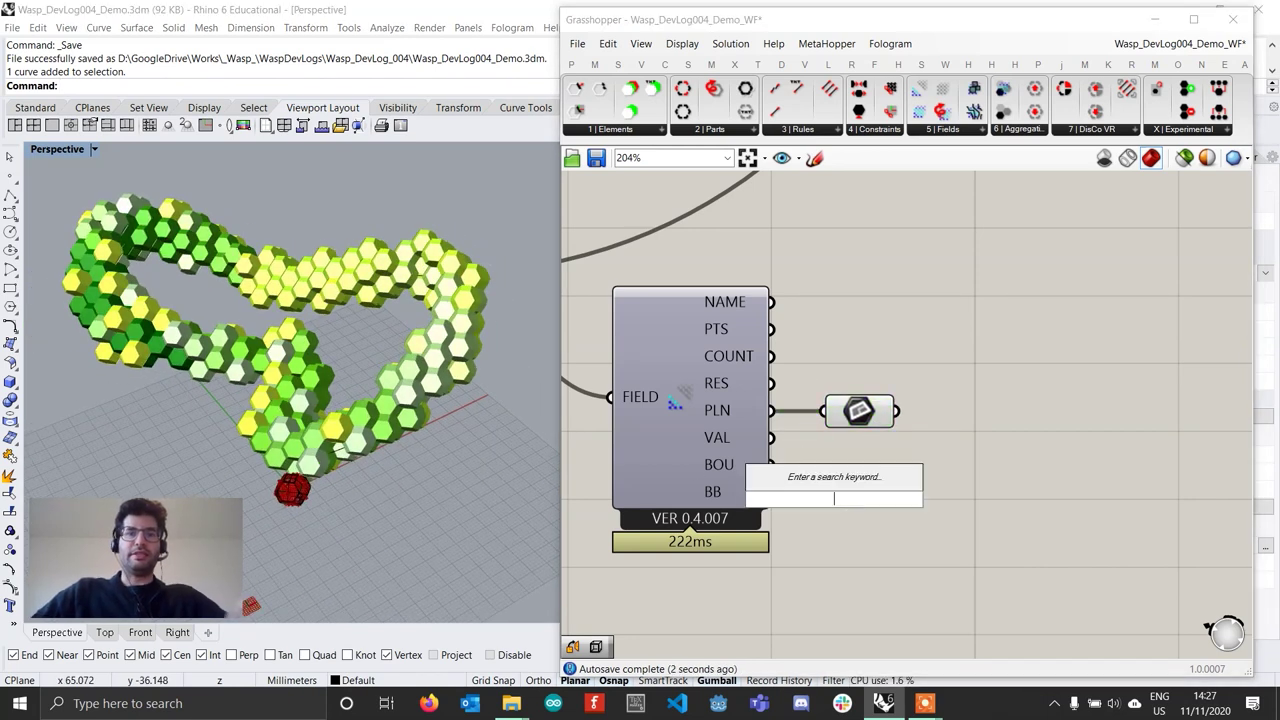
pyautogui.write('geo')
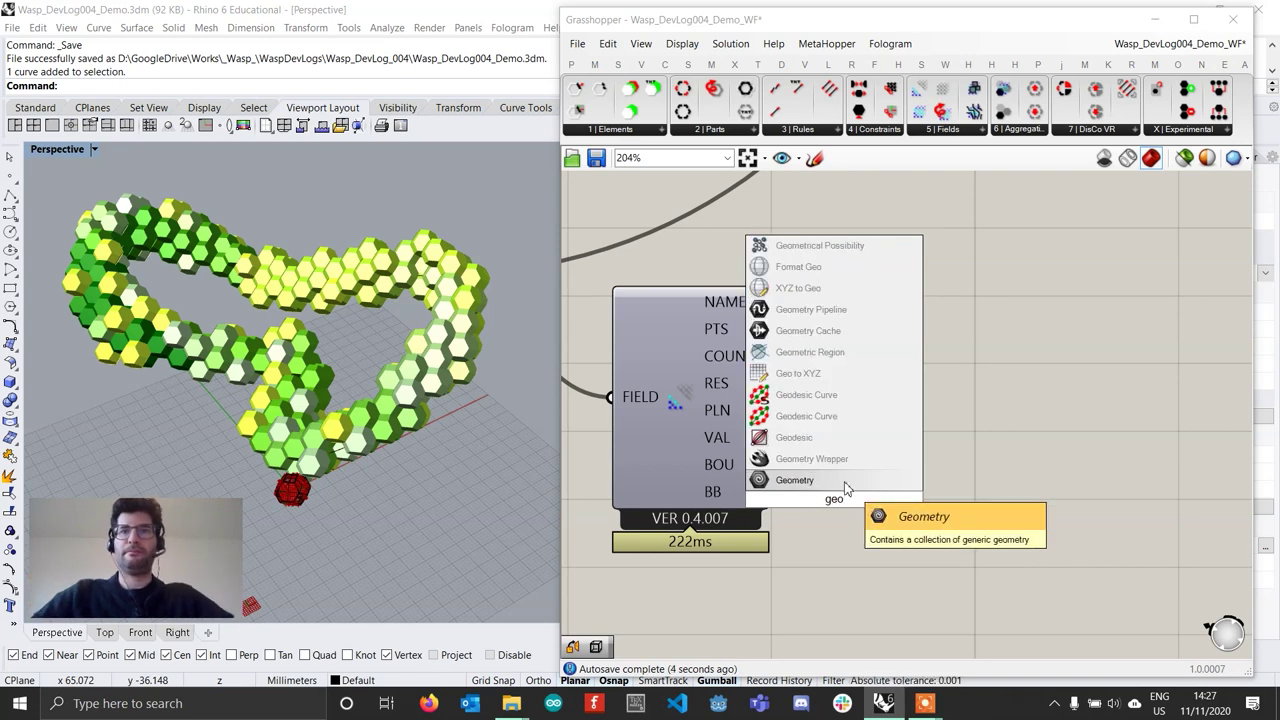
pyautogui.click(847, 487)
pyautogui.moveTo(796, 498); pyautogui.dragTo(873, 503)
# Step: Highlight the Plane and Geometry parameters in turn and examine the field's base plane against its bounding box
pyautogui.scroll(-4, 291, 414)
pyautogui.moveTo(375, 455); pyautogui.dragTo(373, 417, button='right')
pyautogui.scroll(3, 419, 438)
pyautogui.scroll(6, 347, 420)
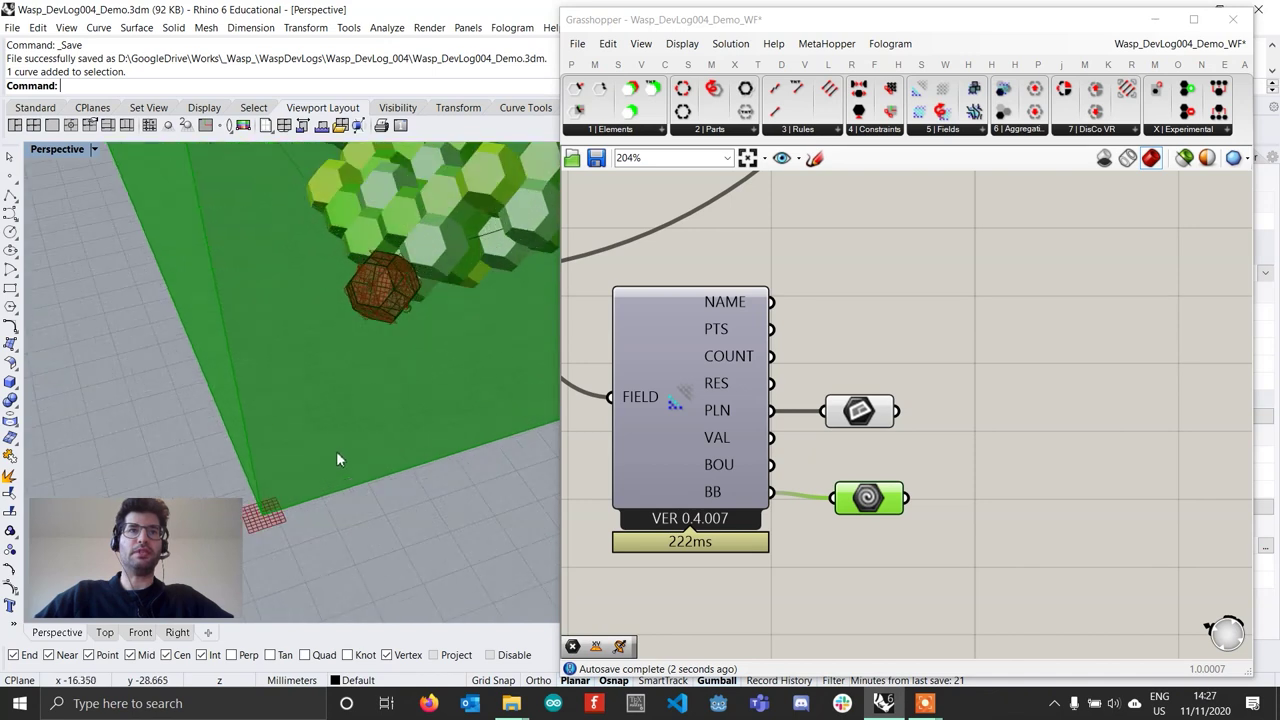
pyautogui.click(860, 411)
pyautogui.scroll(-4, 377, 444)
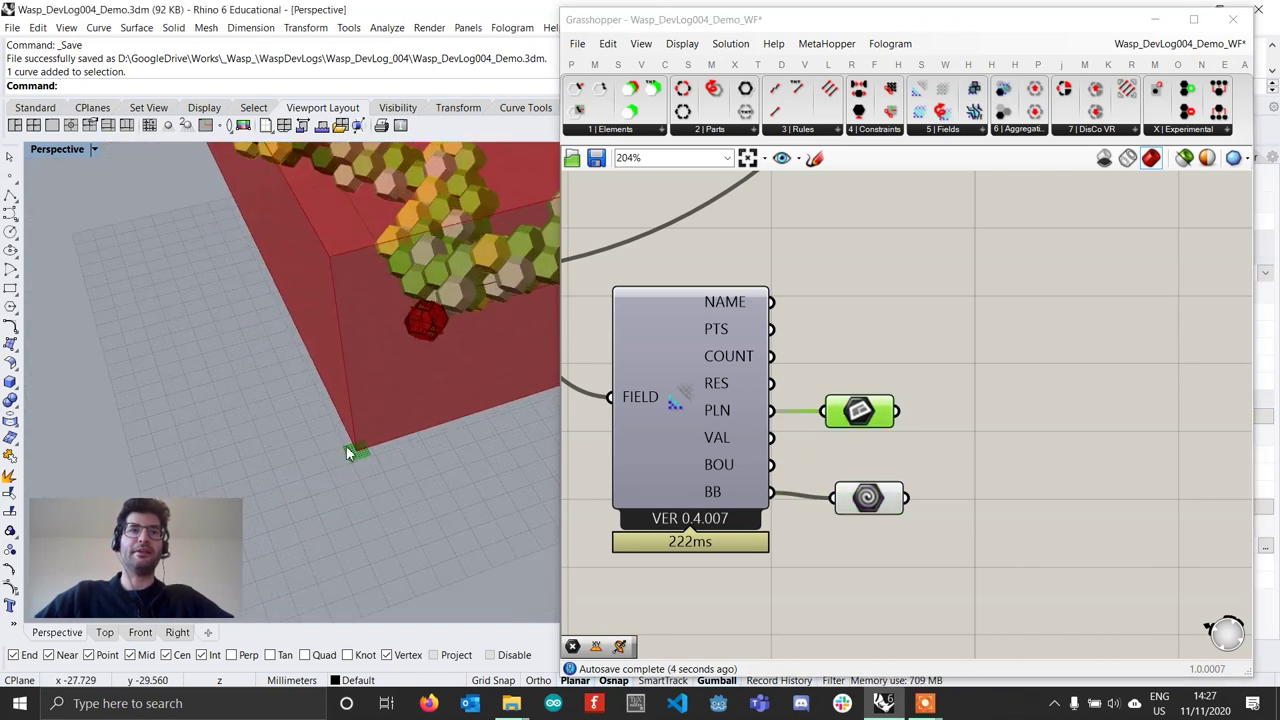
pyautogui.moveTo(346, 452); pyautogui.dragTo(366, 382, button='right')
pyautogui.scroll(-5, 306, 334)
pyautogui.scroll(2, 301, 359)
pyautogui.scroll(8, 295, 359)
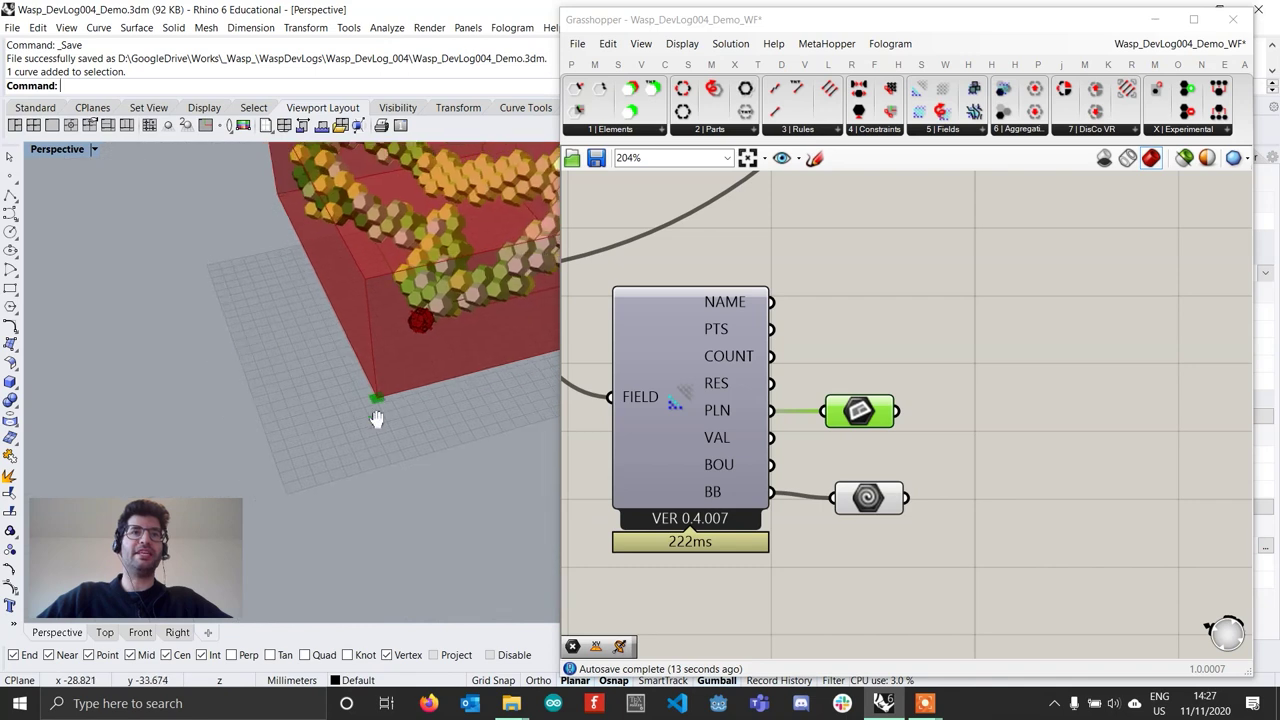
pyautogui.keyDown('shift'); pyautogui.moveTo(363, 437); pyautogui.dragTo(345, 461, button='right'); pyautogui.keyUp('shift')
pyautogui.scroll(-2, 400, 260)
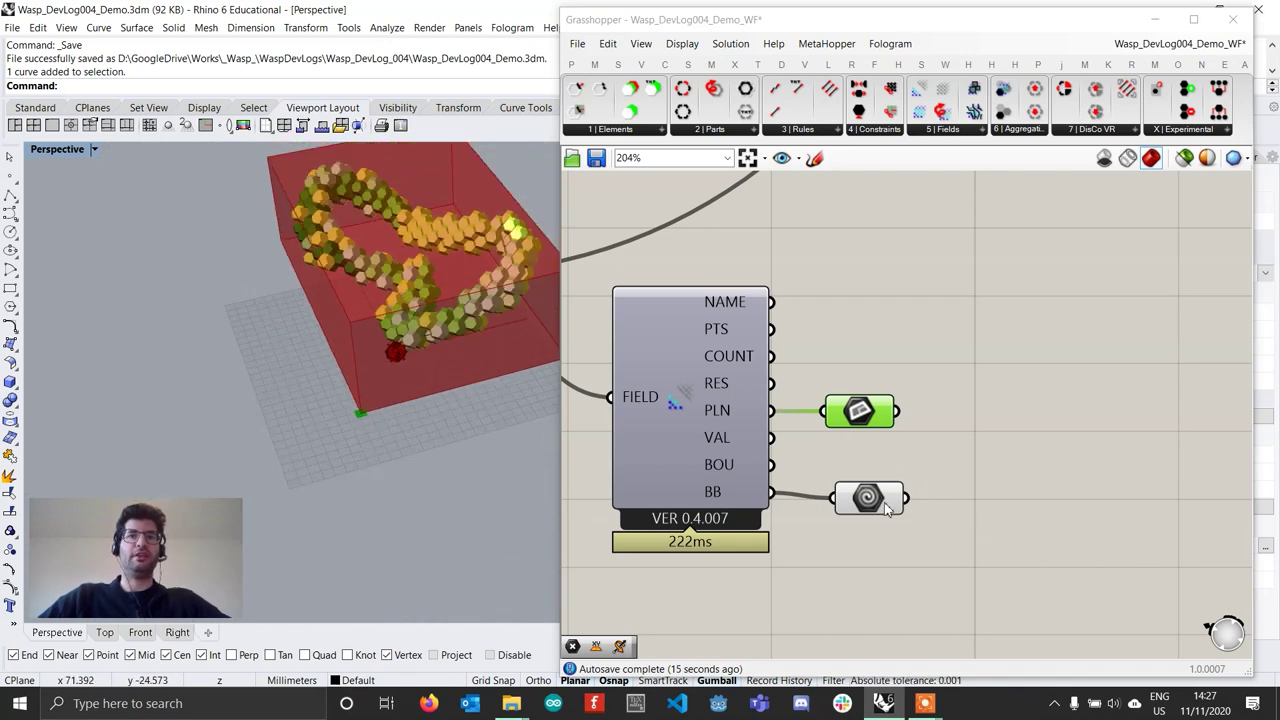
pyautogui.moveTo(884, 503); pyautogui.dragTo(866, 499)
pyautogui.moveTo(278, 470); pyautogui.dragTo(415, 183, button='right')
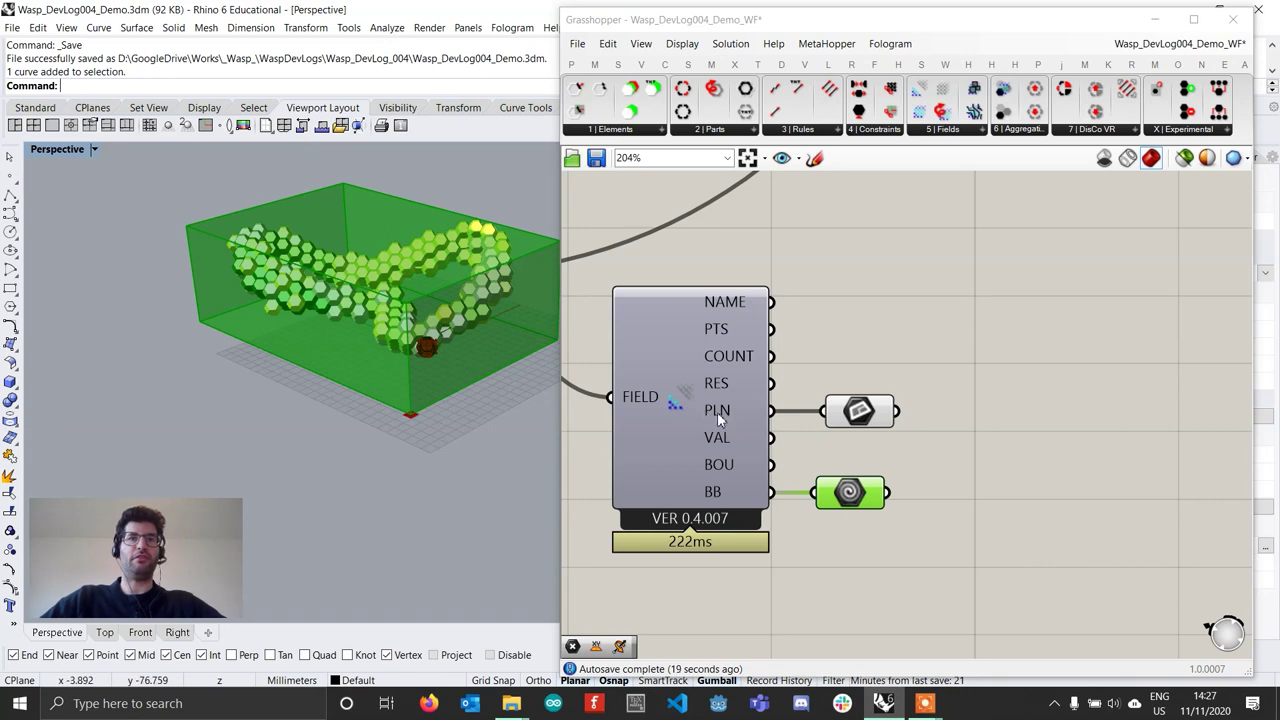
# Step: Add a Point parameter above the Plane parameter, connect the PTS output to it, and inspect the field's grid points
pyautogui.scroll(-3, 719, 413)
pyautogui.scroll(3, 738, 385)
pyautogui.doubleClick(829, 358)
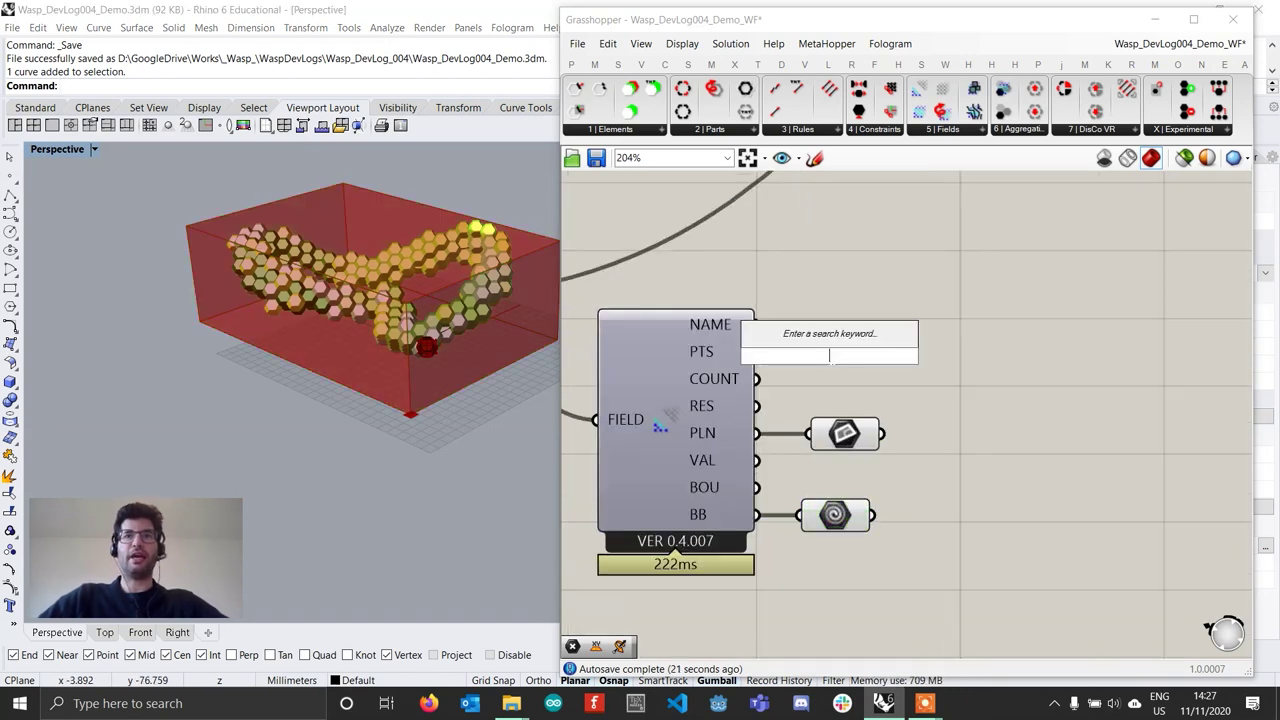
pyautogui.write('point')
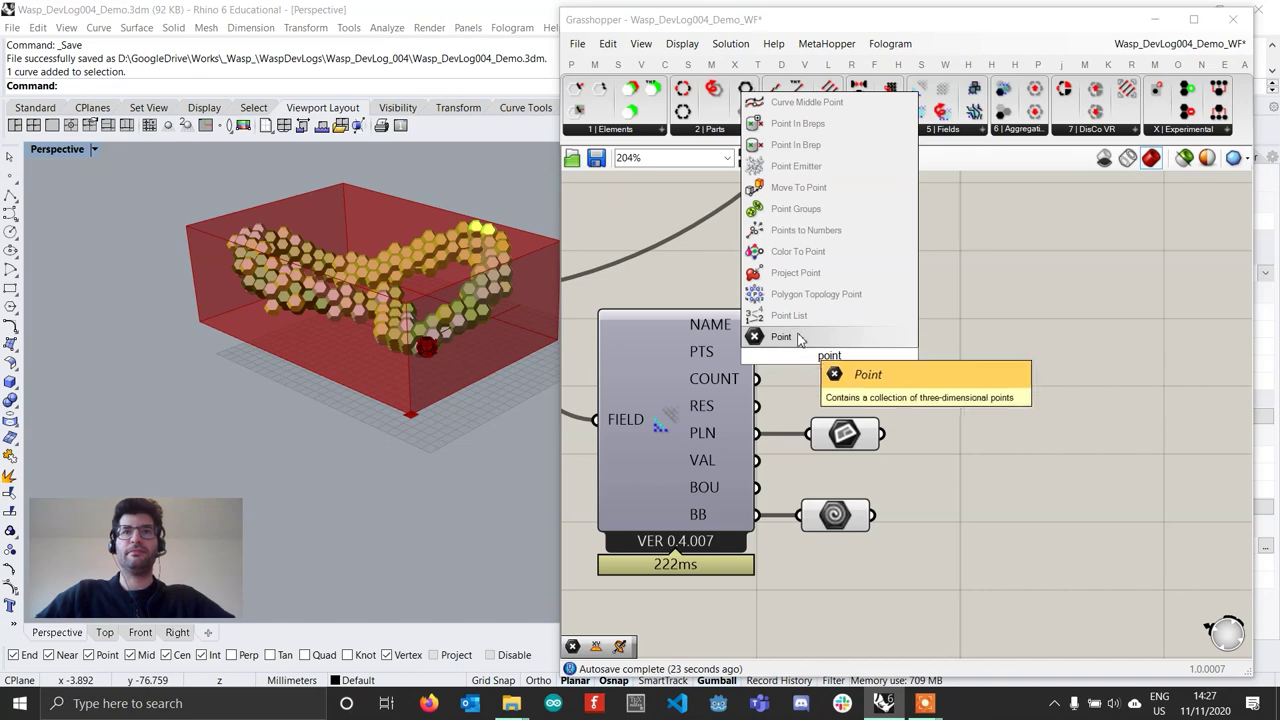
pyautogui.press('Return')
pyautogui.moveTo(760, 352); pyautogui.dragTo(849, 352)
pyautogui.click(910, 256)
pyautogui.moveTo(489, 281); pyautogui.dragTo(359, 372, button='right')
pyautogui.scroll(-3, 436, 273)
pyautogui.scroll(2, 311, 393)
pyautogui.scroll(-3, 320, 394)
pyautogui.scroll(1, 356, 378)
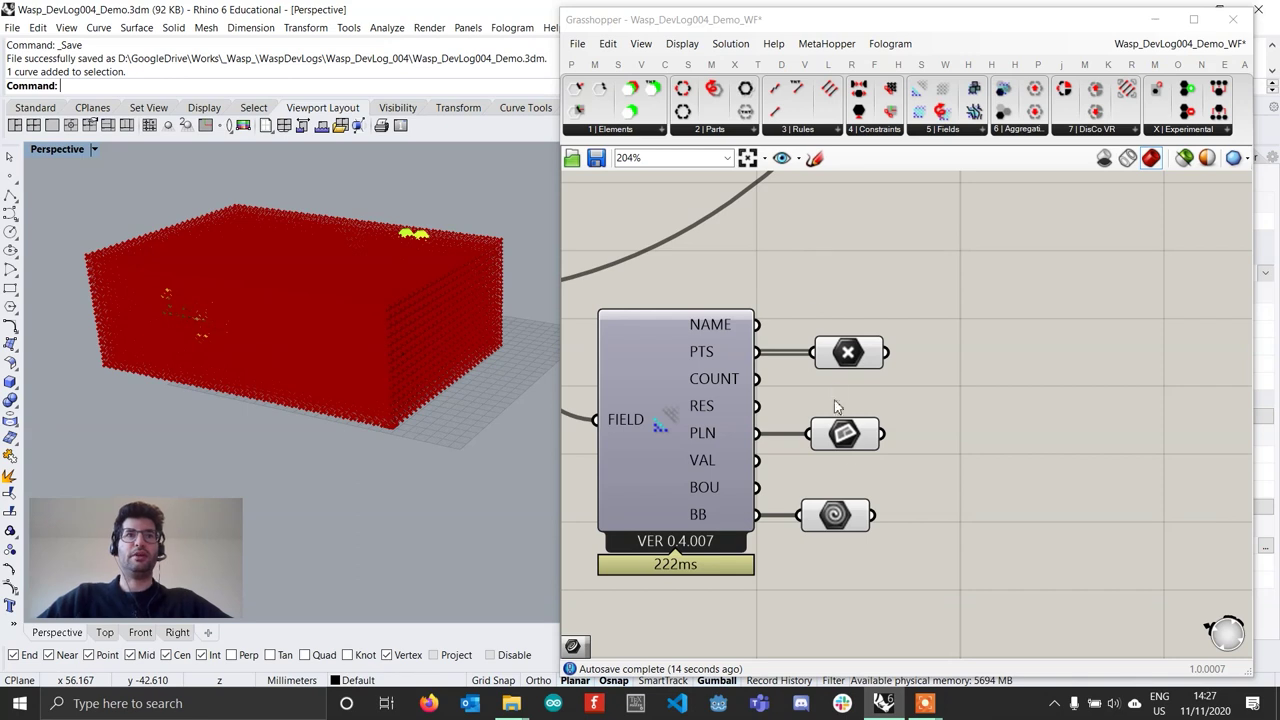
# Step: Add an XY Plane component and place it below and to the left of the field grid component's RES slider
pyautogui.scroll(-6, 977, 393)
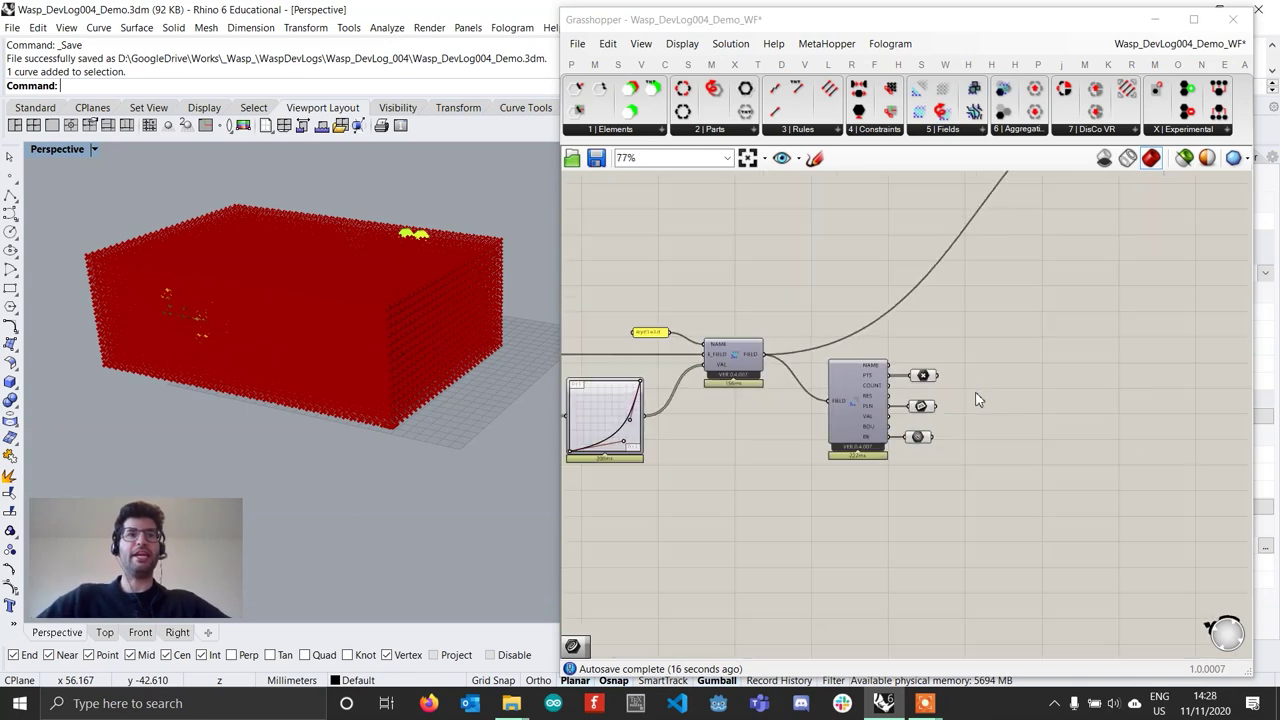
pyautogui.scroll(5, 785, 387)
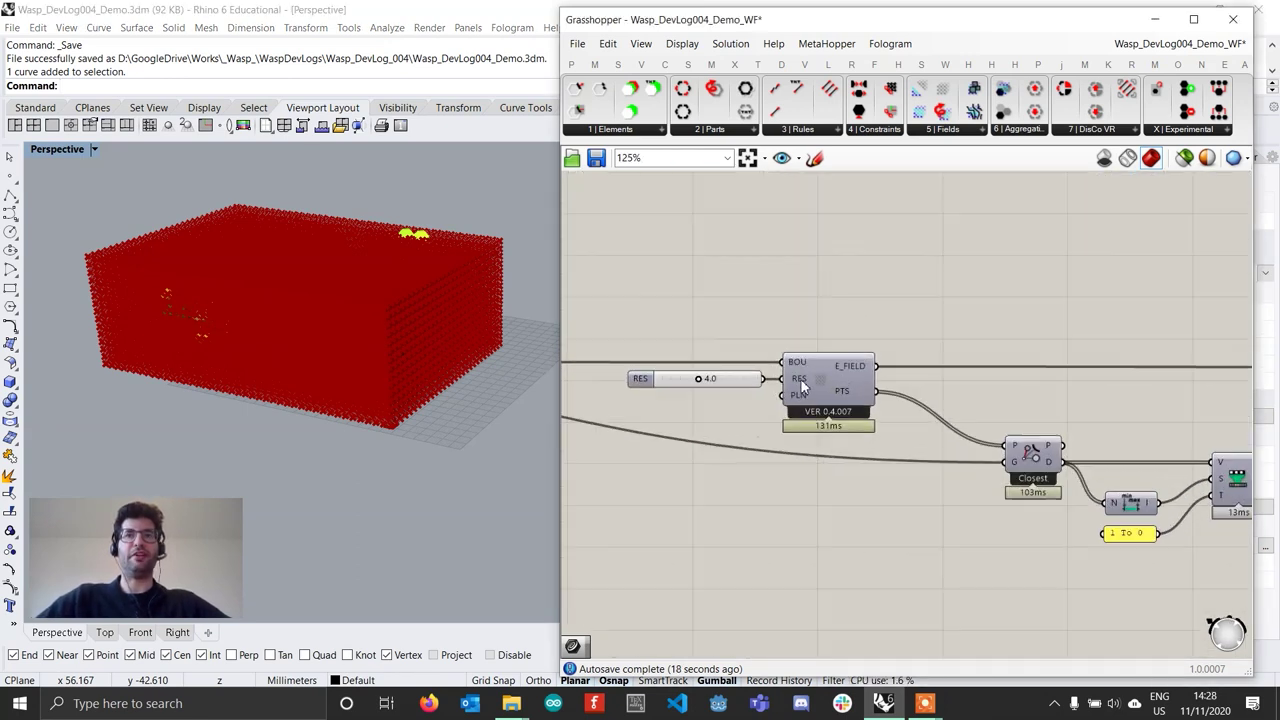
pyautogui.scroll(2, 960, 375)
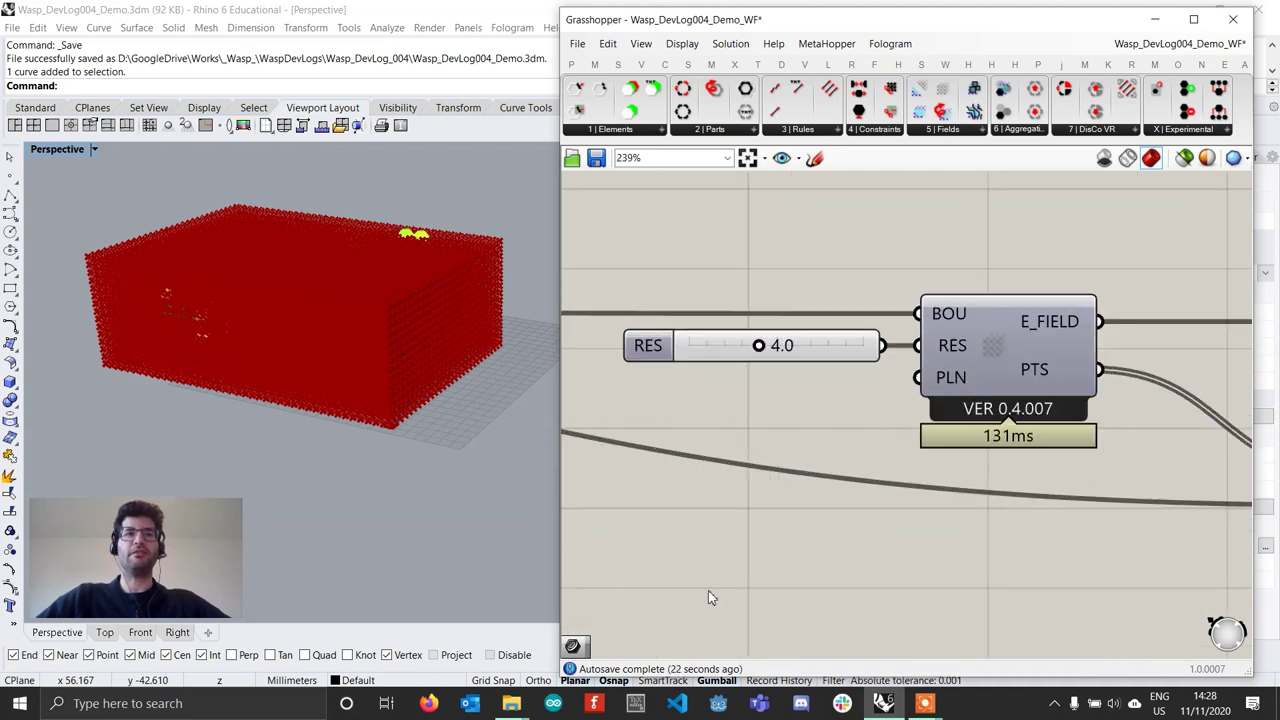
pyautogui.moveTo(632, 574); pyautogui.dragTo(760, 554, button='right')
pyautogui.doubleClick(760, 554)
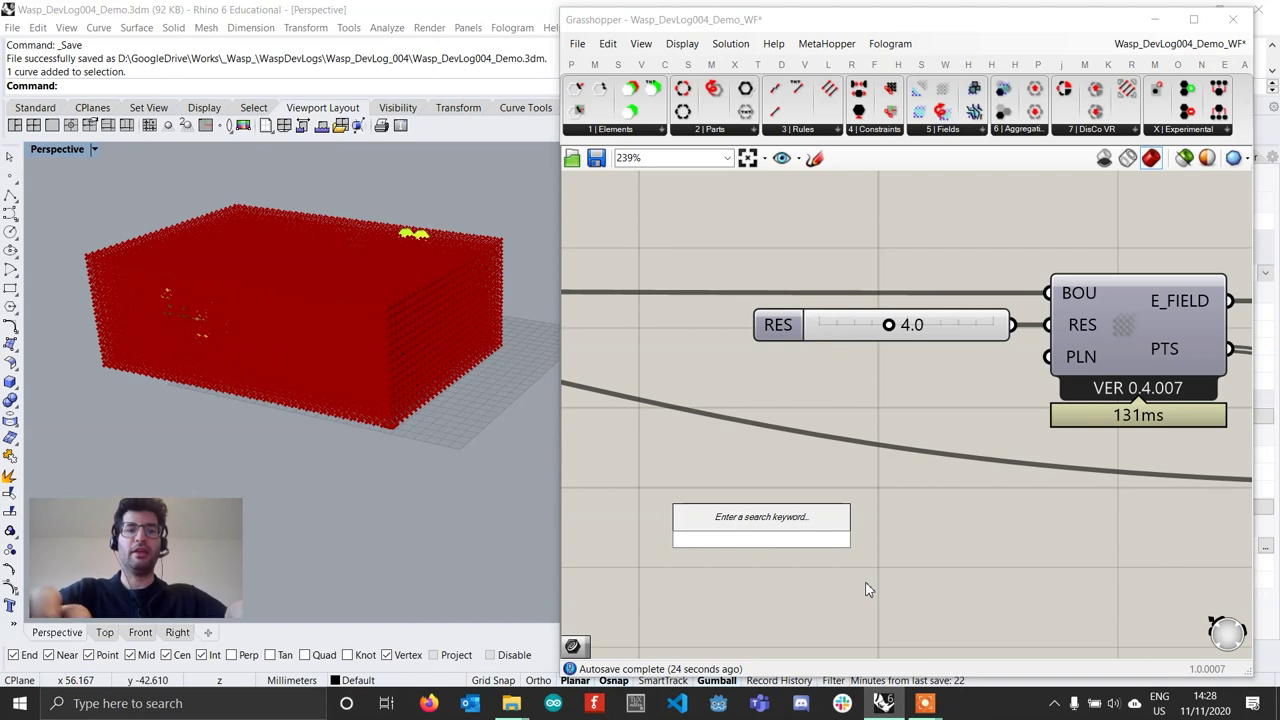
pyautogui.write('xy')
pyautogui.press('Return')
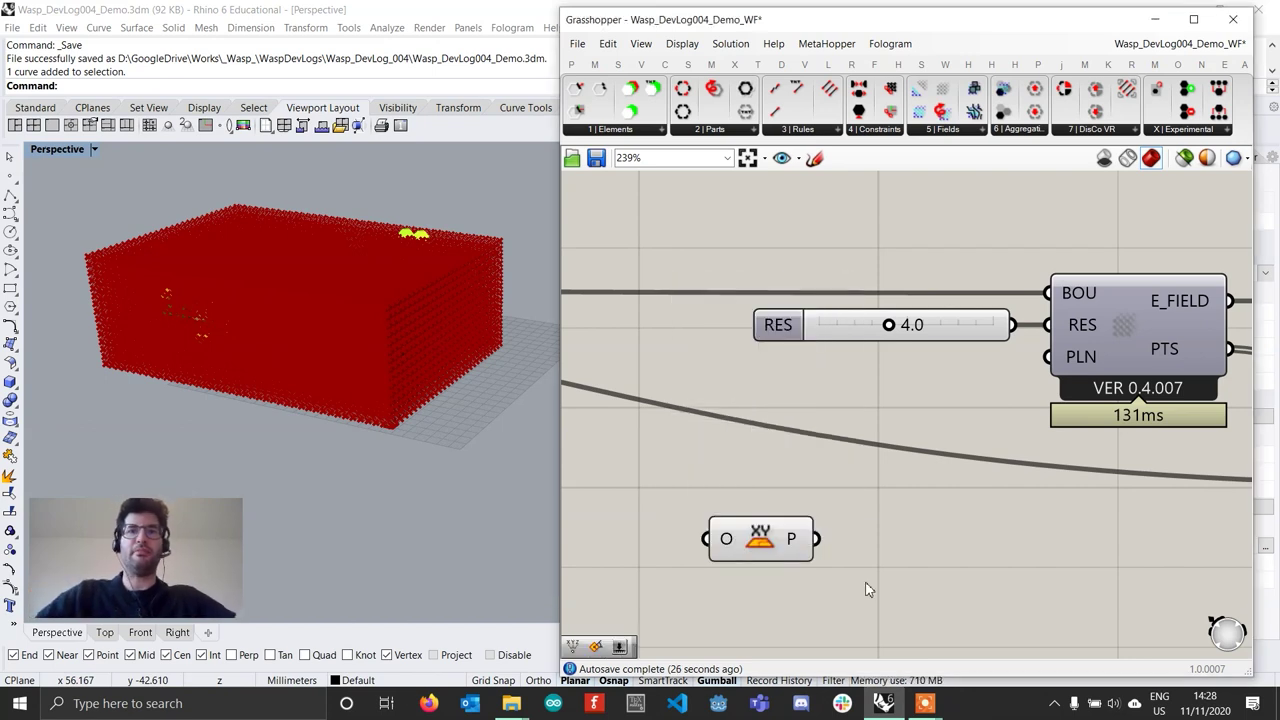
pyautogui.moveTo(868, 584); pyautogui.dragTo(971, 510, button='right')
pyautogui.scroll(-1, 973, 510)
pyautogui.moveTo(881, 503); pyautogui.dragTo(831, 504, button='right')
pyautogui.moveTo(815, 498); pyautogui.dragTo(726, 498)
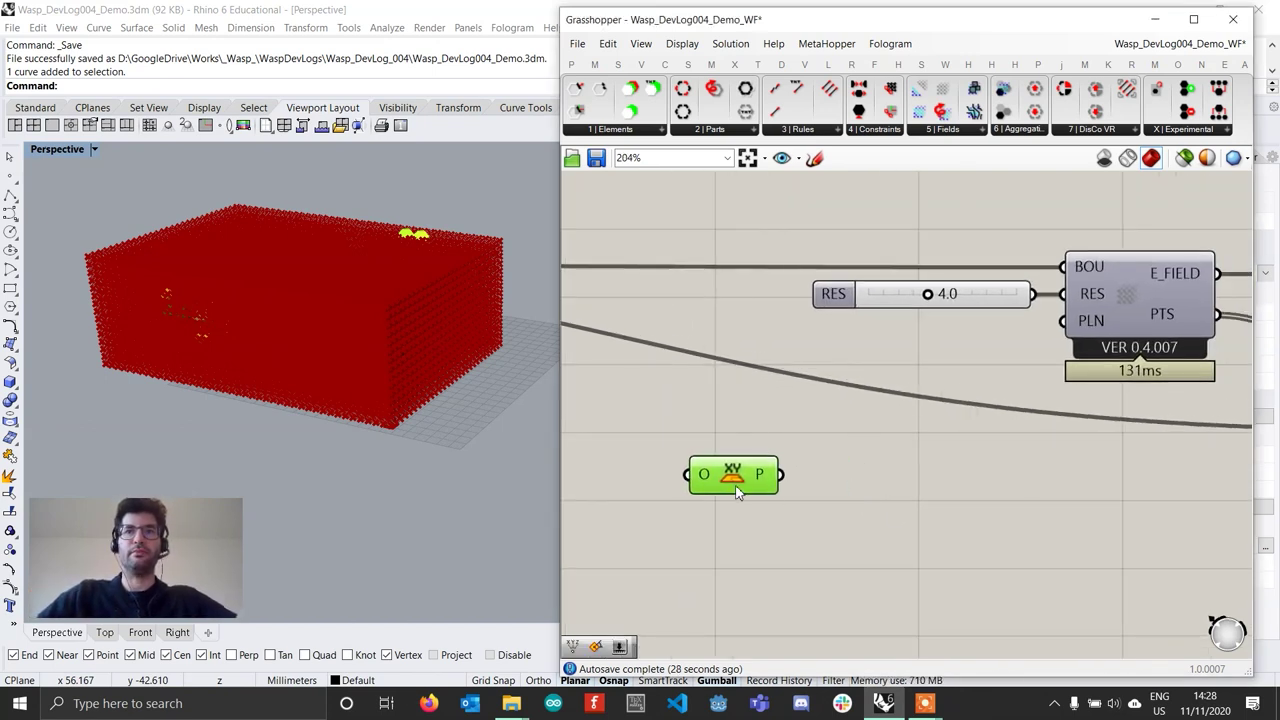
# Step: Add a Rotate Plane component beside the XY Plane component and connect the XY Plane output to its P input
pyautogui.scroll(-1, 891, 511)
pyautogui.doubleClick(897, 508)
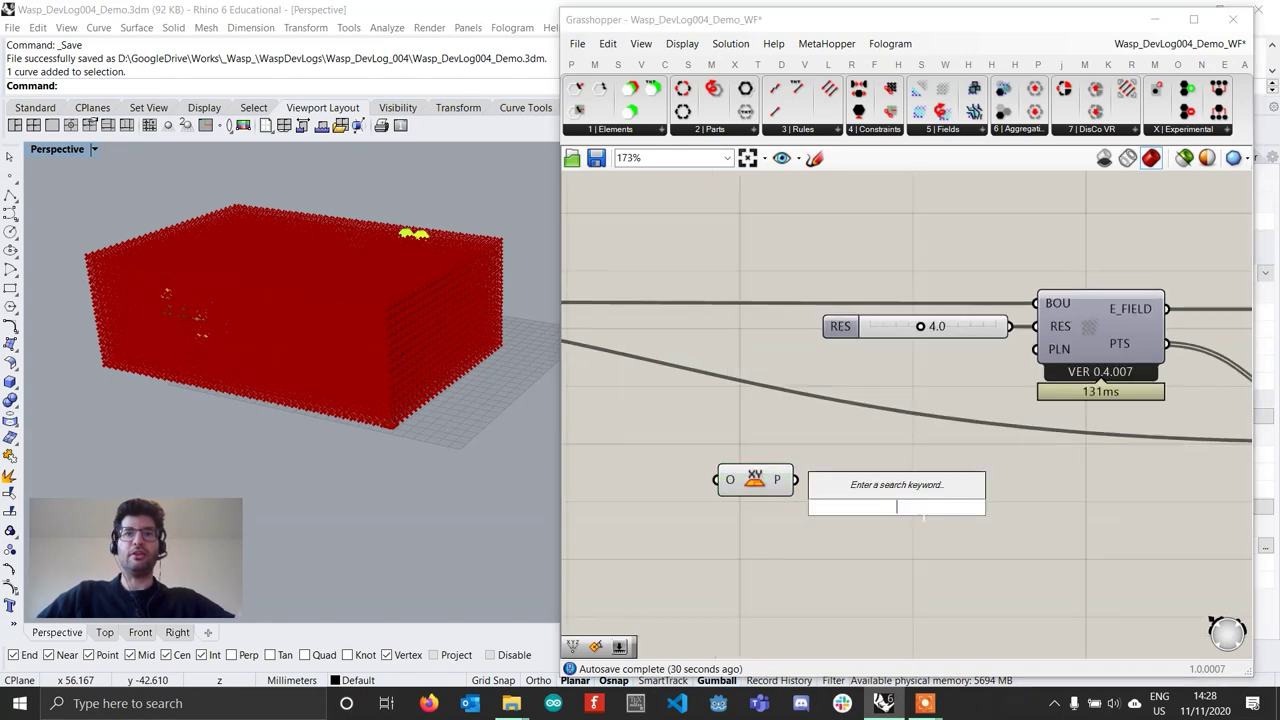
pyautogui.write('rotate plane')
pyautogui.press('Up')
pyautogui.press('Up')
pyautogui.press('Return')
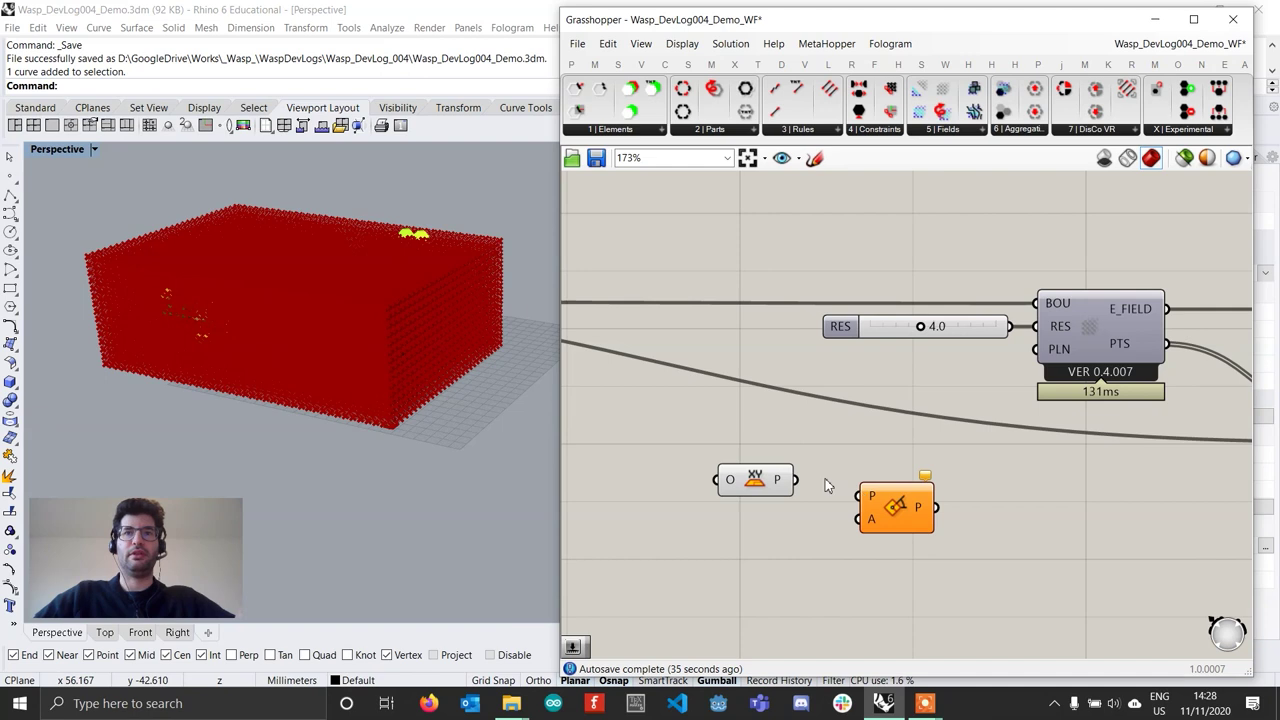
pyautogui.moveTo(903, 540); pyautogui.dragTo(909, 523)
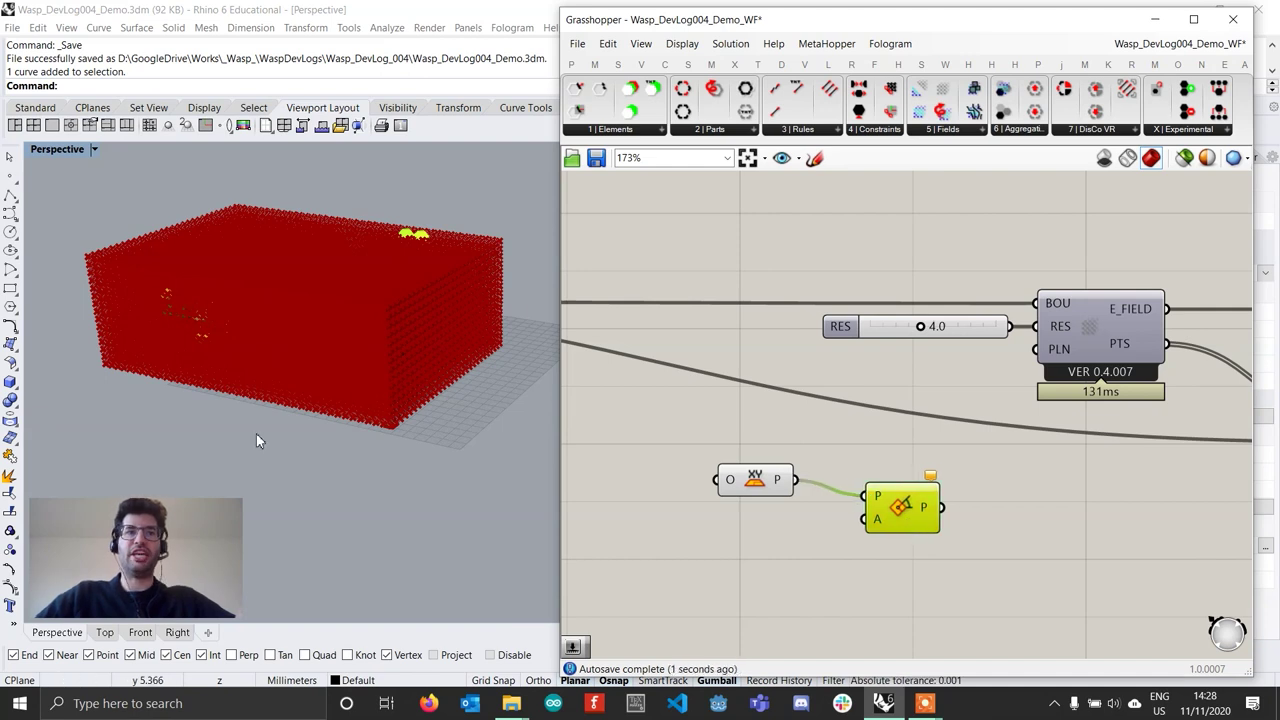
# Step: Switch the Rotate Plane component's A input to degrees and connect a number slider set to 45 to it
pyautogui.scroll(5, 380, 417)
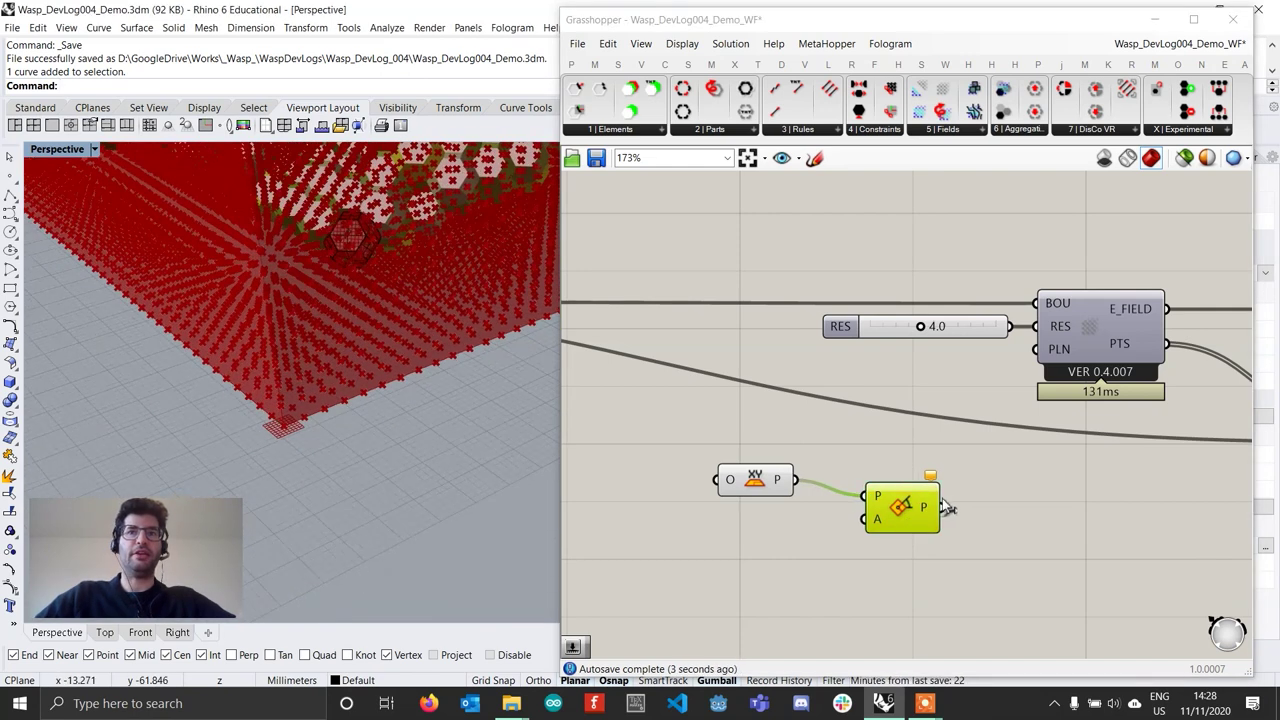
pyautogui.rightClick(879, 521)
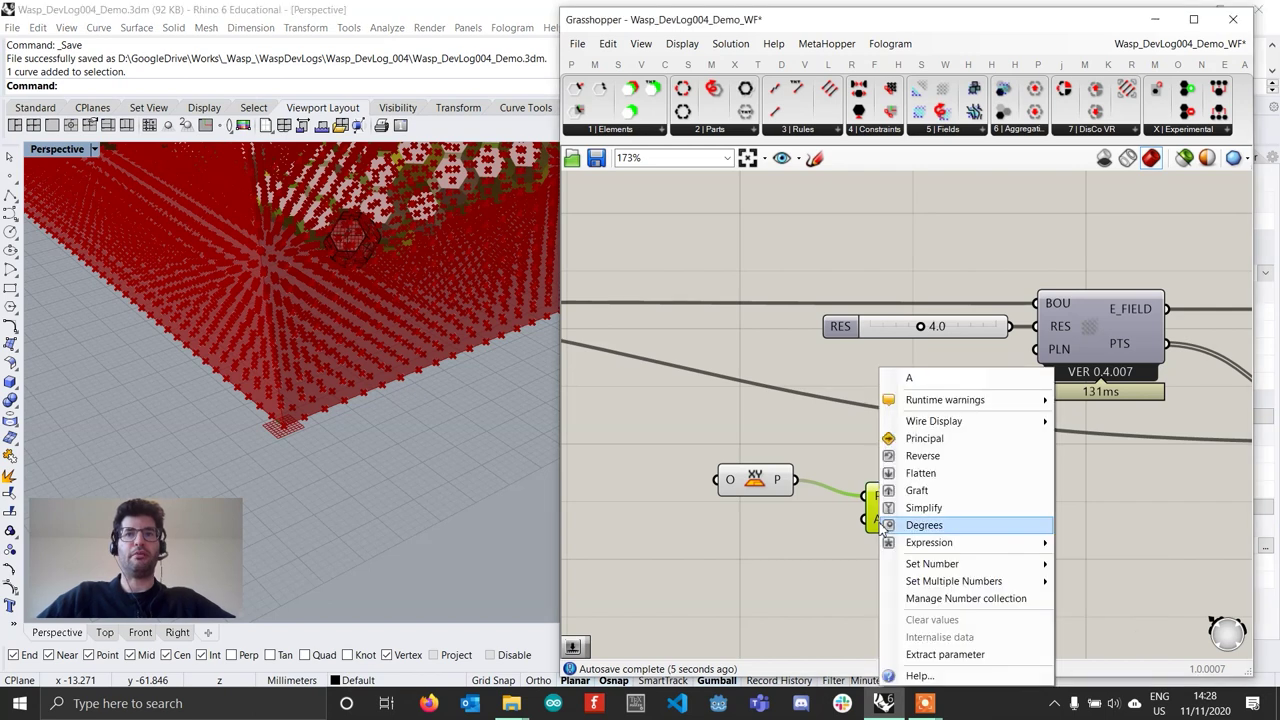
pyautogui.click(928, 530)
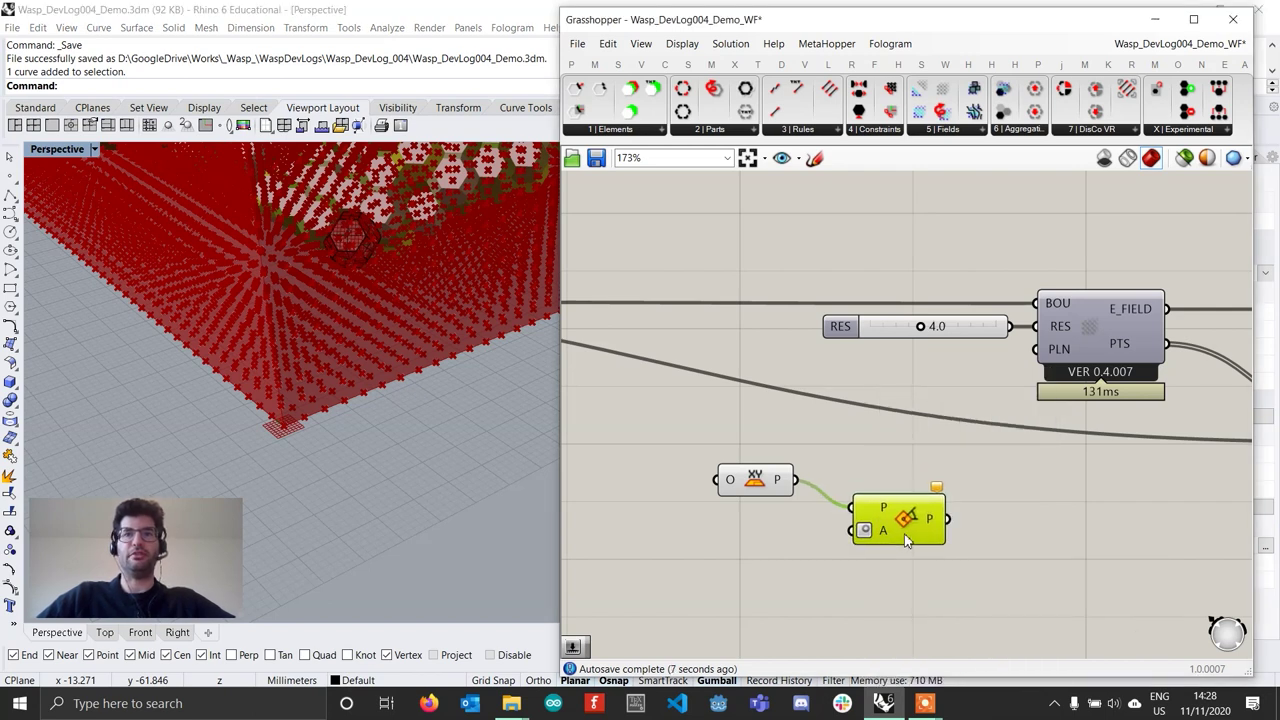
pyautogui.doubleClick(651, 543)
pyautogui.write('45')
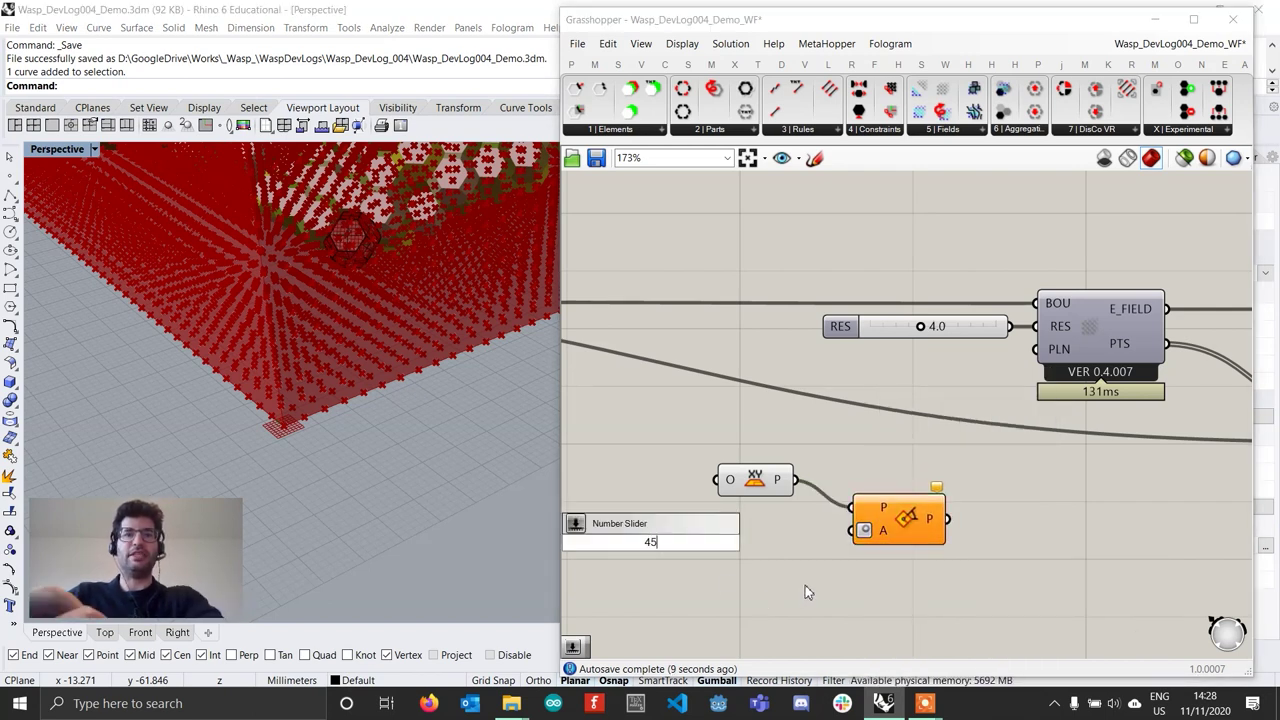
pyautogui.press('Return')
pyautogui.moveTo(713, 548); pyautogui.dragTo(896, 512)
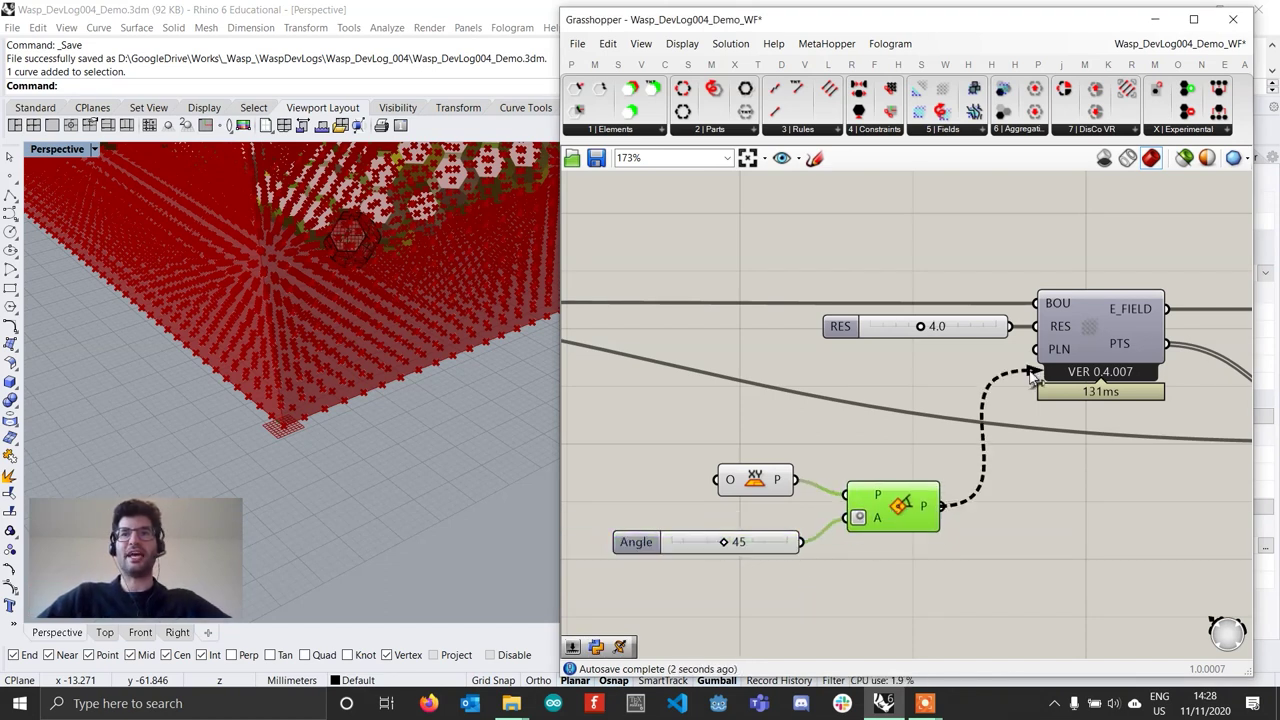
# Step: Connect the Rotate Plane output to the field grid component's PLN input and view the reoriented grid
pyautogui.moveTo(1030, 372); pyautogui.dragTo(1037, 370)
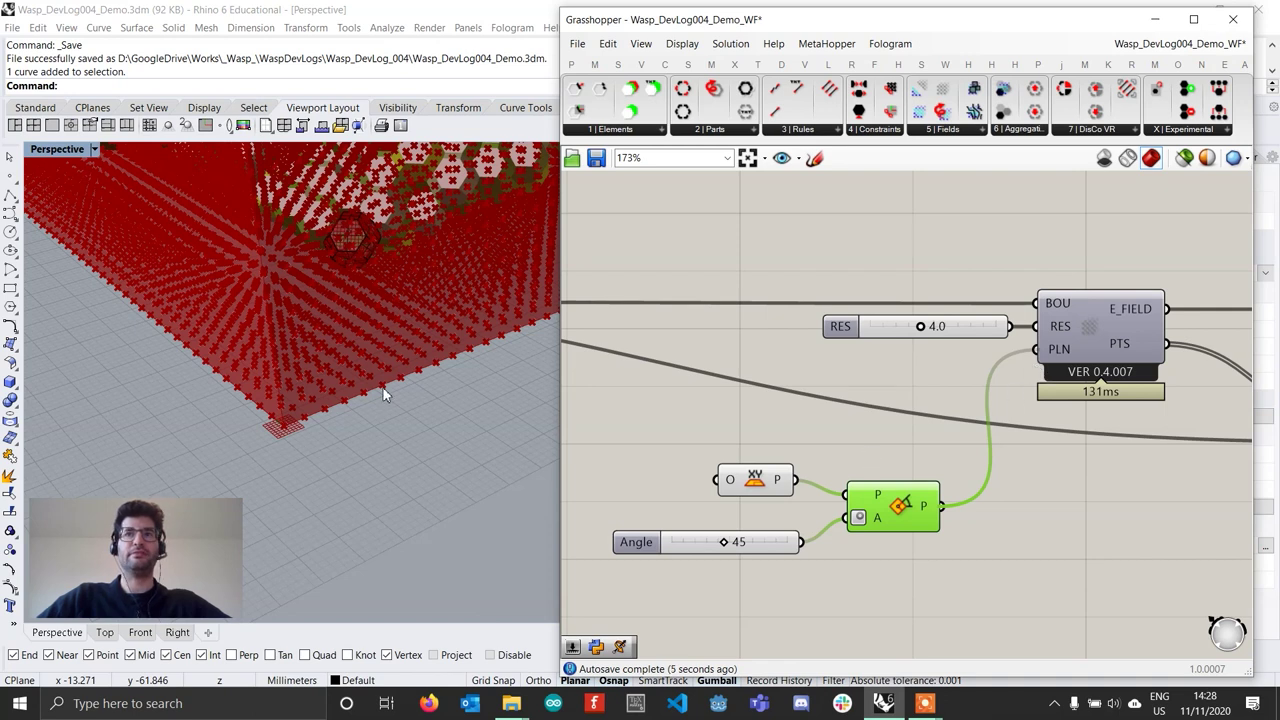
pyautogui.scroll(-8, 376, 373)
pyautogui.scroll(6, 419, 328)
pyautogui.moveTo(386, 372); pyautogui.dragTo(330, 376, button='right')
pyautogui.scroll(-6, 402, 384)
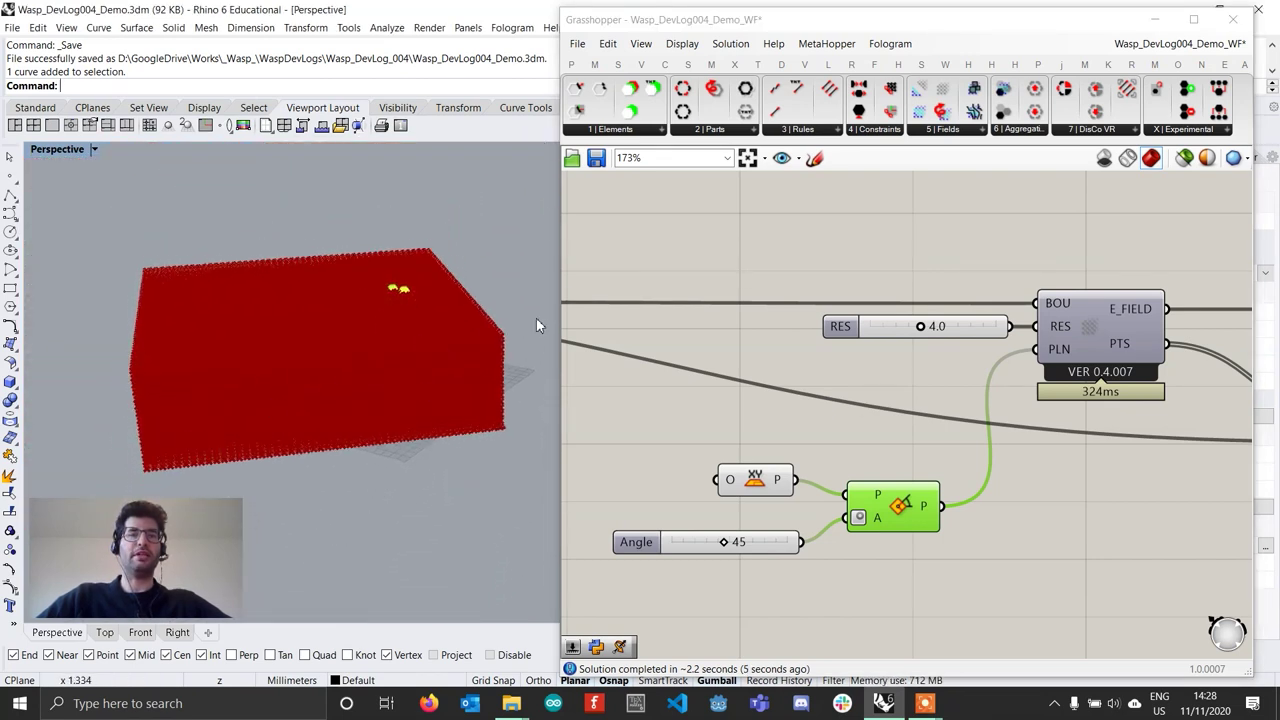
pyautogui.moveTo(422, 325); pyautogui.dragTo(371, 400, button='right')
# Step: Highlight the Plane parameter of the deconstructed field and examine the base plane at the corner of the rotated point grid
pyautogui.click(783, 550)
pyautogui.click(783, 548)
pyautogui.scroll(-4, 964, 470)
pyautogui.moveTo(964, 470); pyautogui.dragTo(746, 475, button='right')
pyautogui.moveTo(1065, 474); pyautogui.dragTo(788, 491, button='right')
pyautogui.moveTo(925, 474); pyautogui.dragTo(776, 484, button='right')
pyautogui.scroll(4, 957, 462)
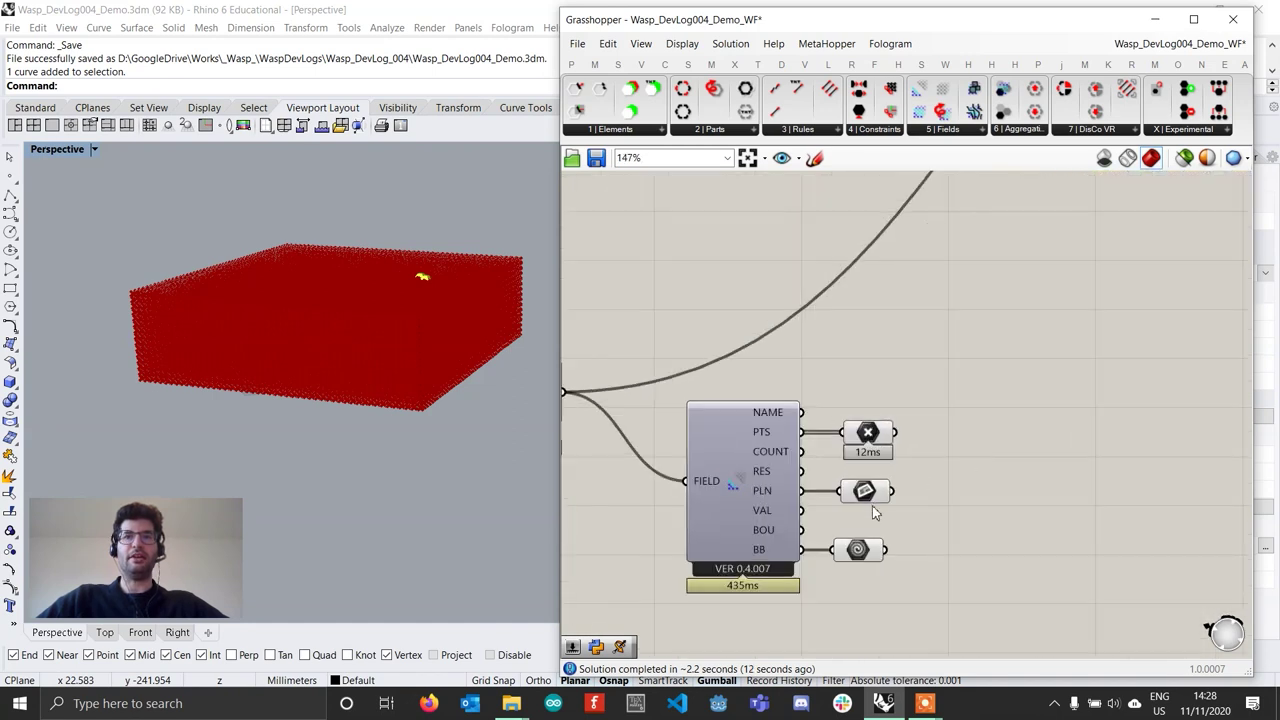
pyautogui.scroll(2, 873, 507)
pyautogui.click(852, 566)
pyautogui.click(871, 528)
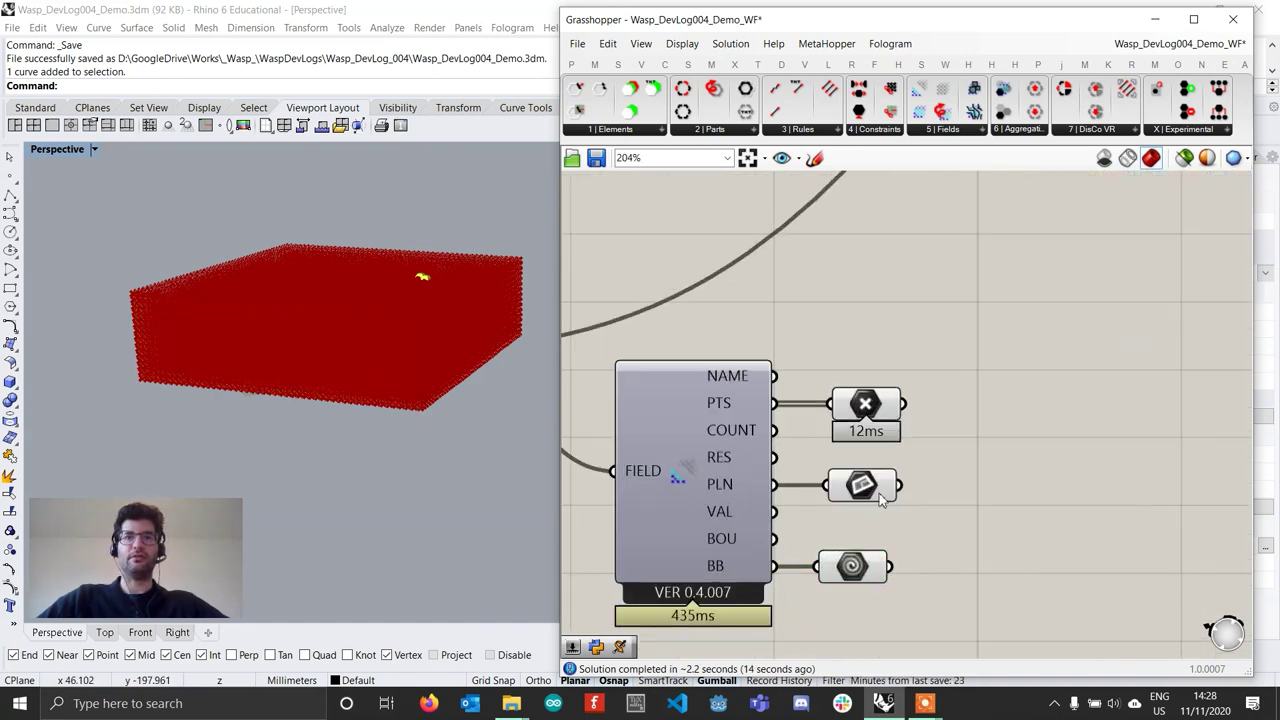
pyautogui.click(874, 485)
pyautogui.moveTo(289, 395); pyautogui.dragTo(208, 451, button='right')
pyautogui.scroll(5, 398, 430)
pyautogui.scroll(4, 347, 450)
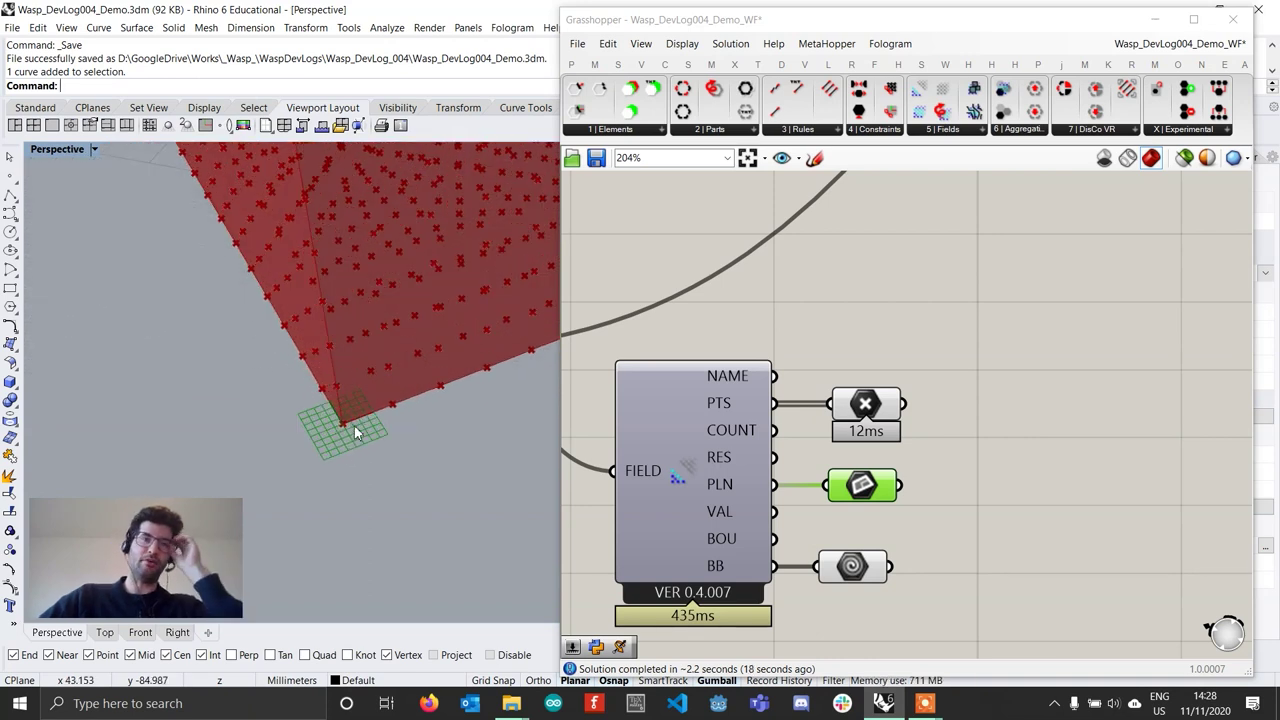
pyautogui.scroll(-5, 355, 430)
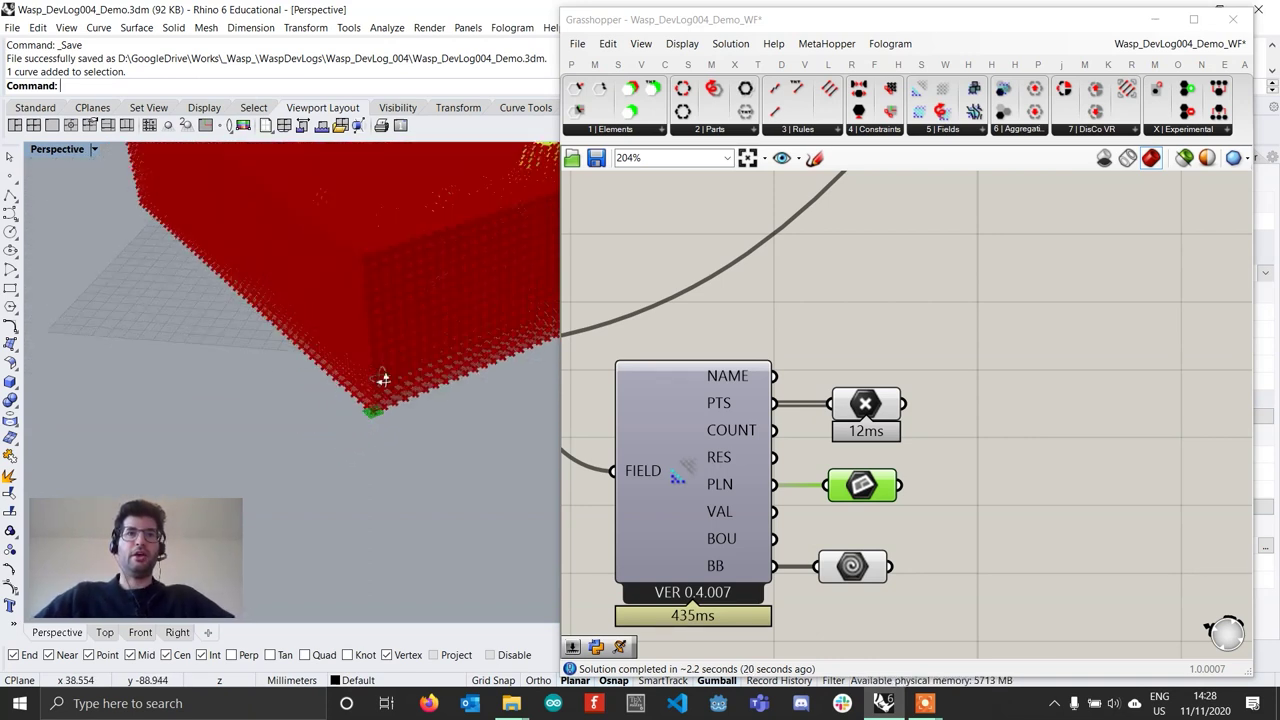
pyautogui.moveTo(390, 365); pyautogui.dragTo(421, 346, button='right')
pyautogui.scroll(5, 468, 375)
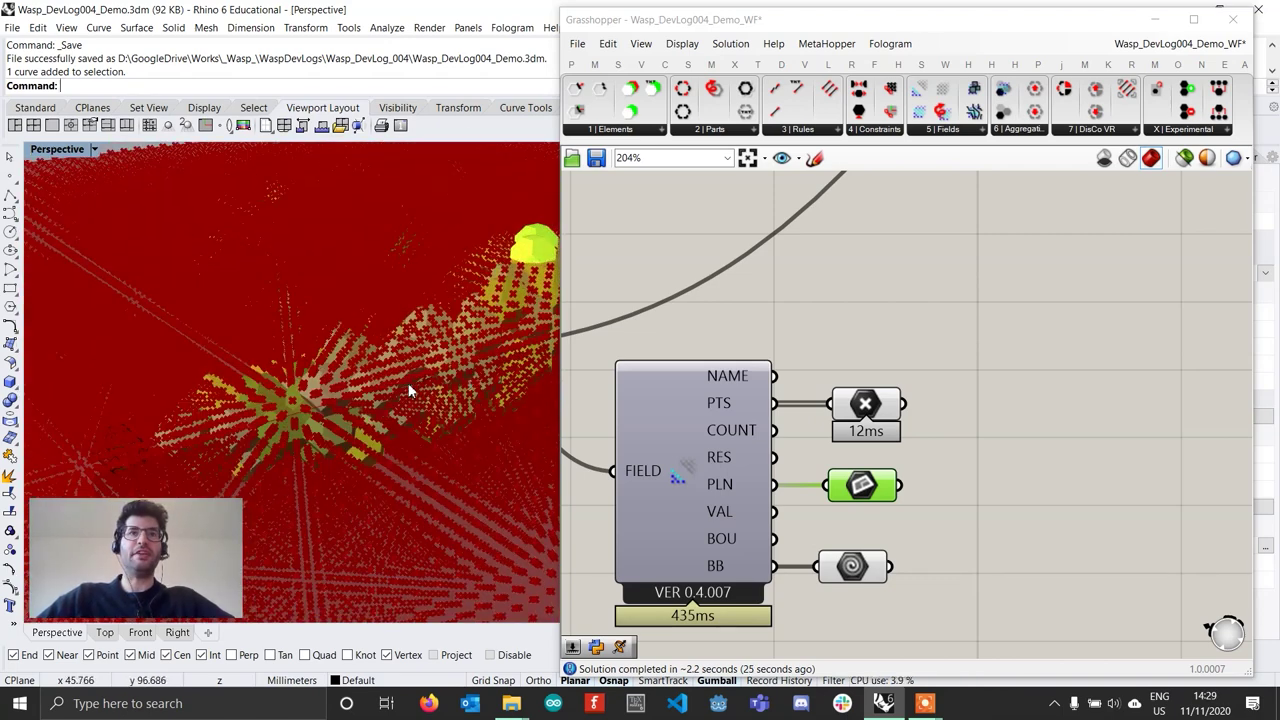
pyautogui.scroll(-8, 468, 374)
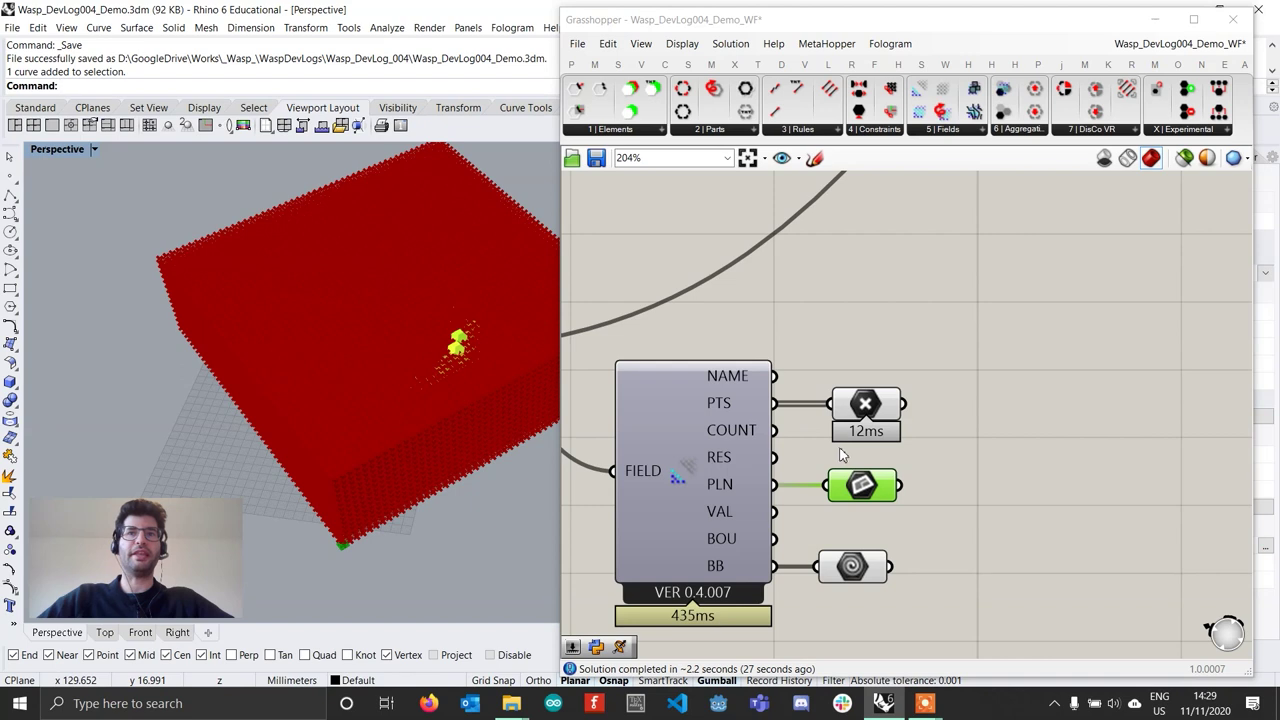
# Step: Add a Custom Preview component to the right of the deconstructed field and connect the Point parameter to its G input
pyautogui.click(845, 455)
pyautogui.moveTo(957, 517); pyautogui.dragTo(922, 452, button='right')
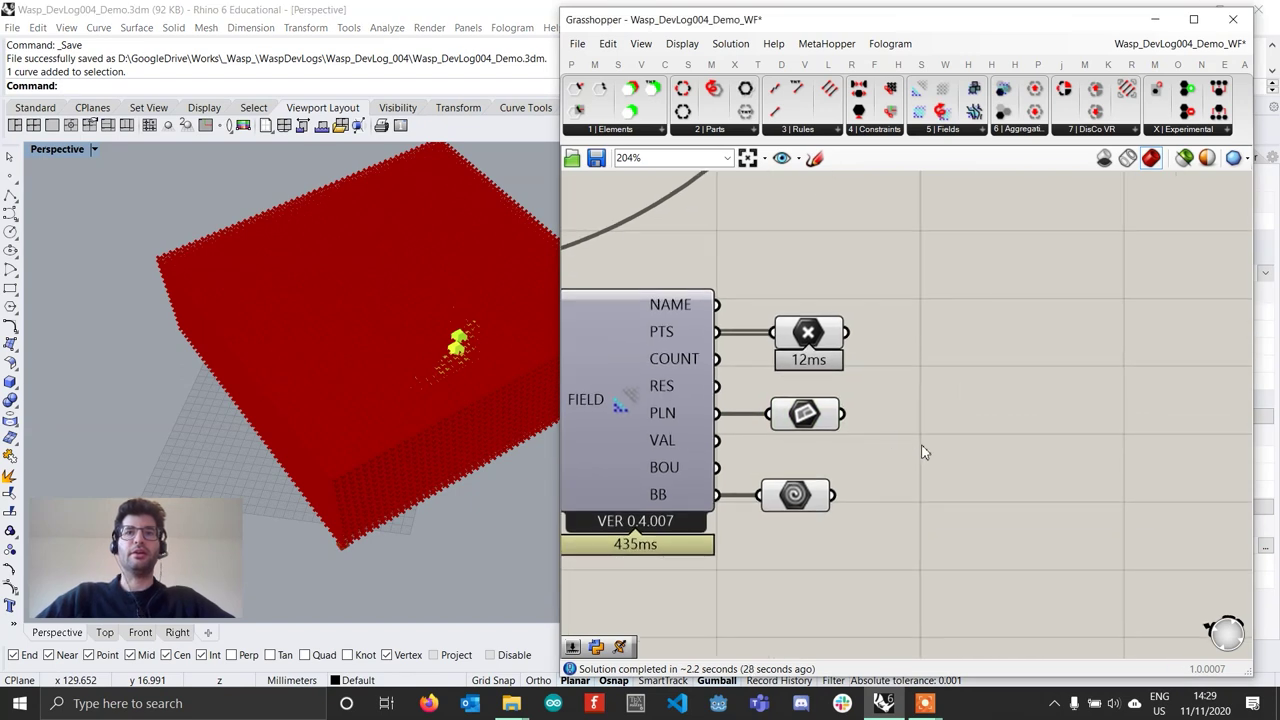
pyautogui.doubleClick(978, 458)
pyautogui.write('custo')
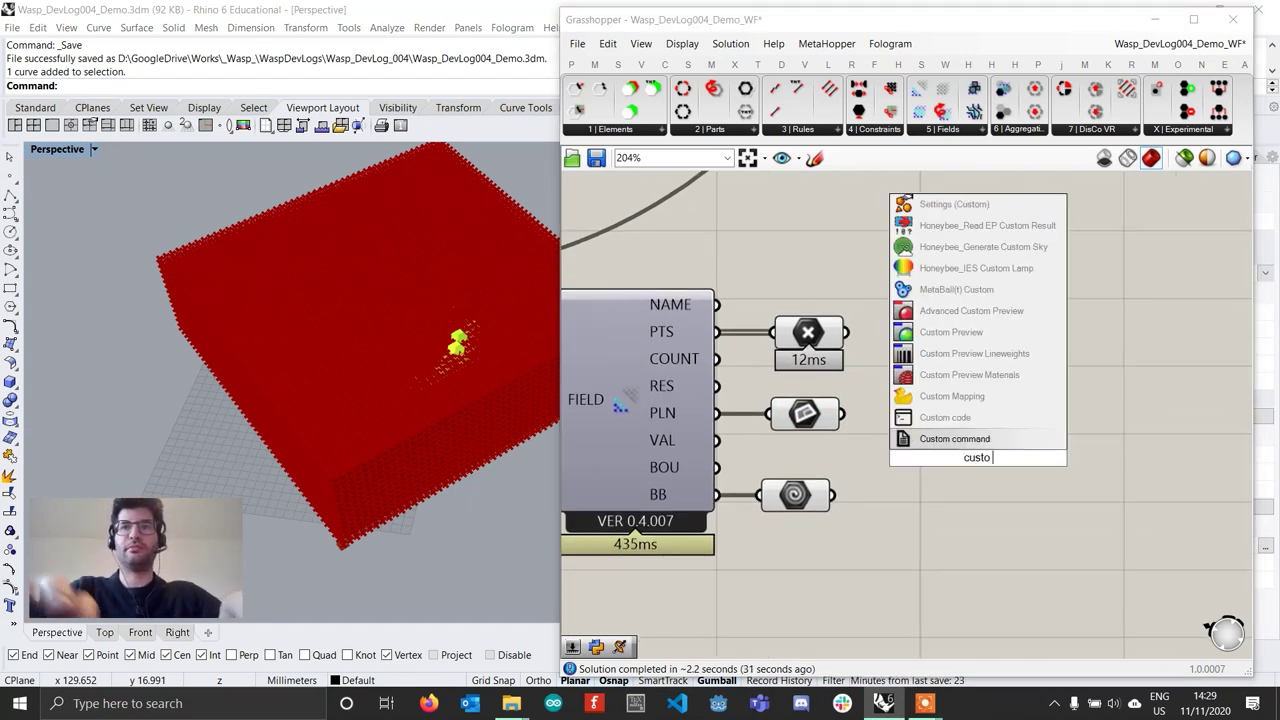
pyautogui.write('m pre')
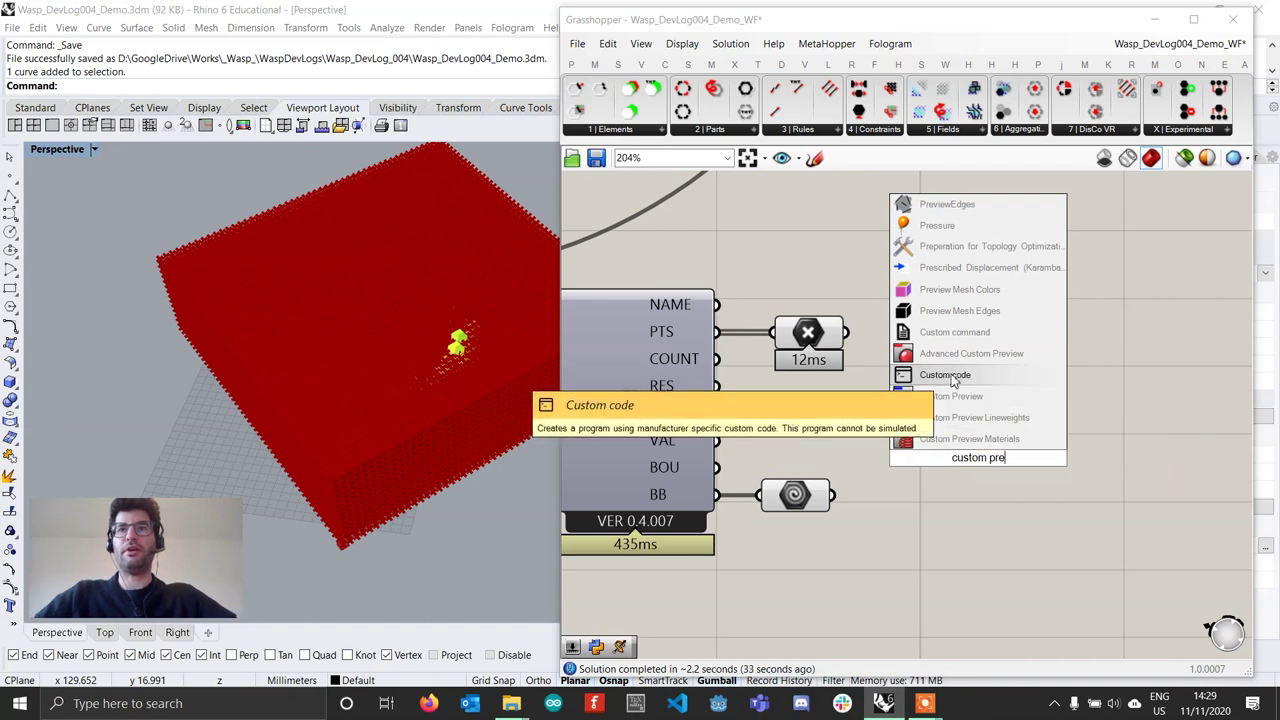
pyautogui.click(930, 396)
pyautogui.moveTo(959, 447); pyautogui.dragTo(1152, 335)
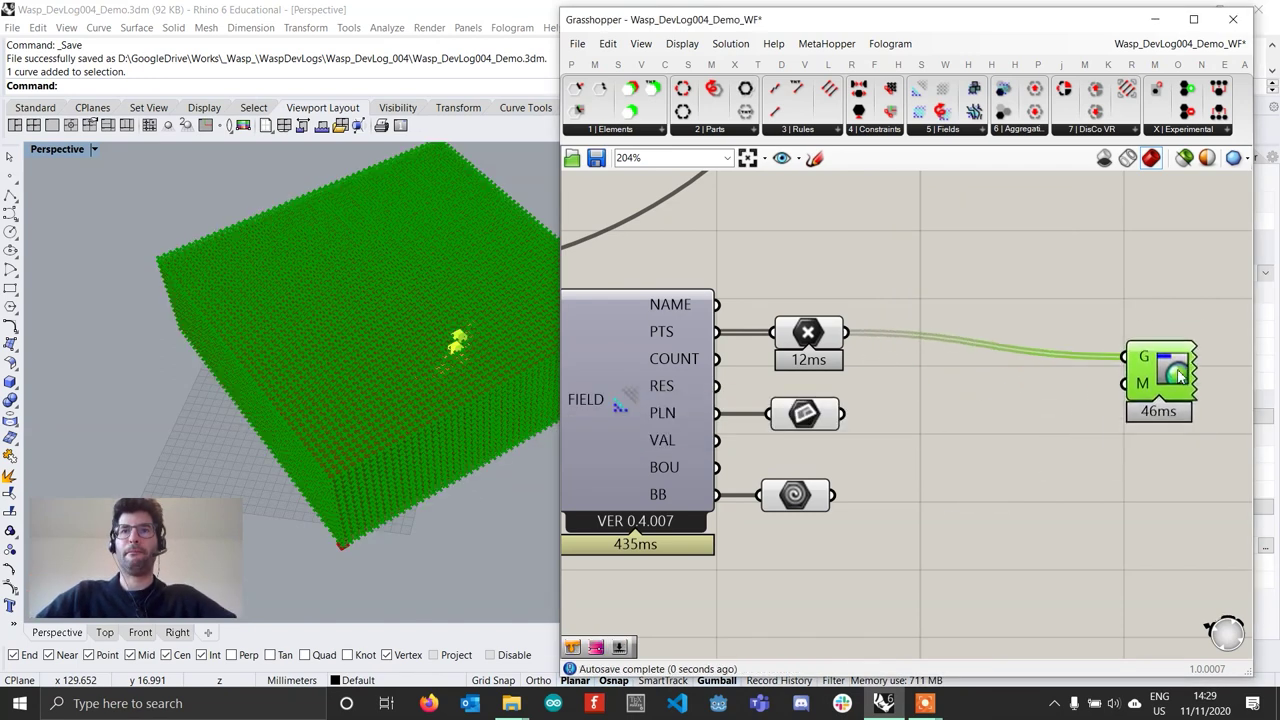
pyautogui.click(1077, 414)
# Step: Add a Gradient component, feed the field's VAL output into its t input, and connect it to the Custom Preview's M input
pyautogui.doubleClick(1015, 466)
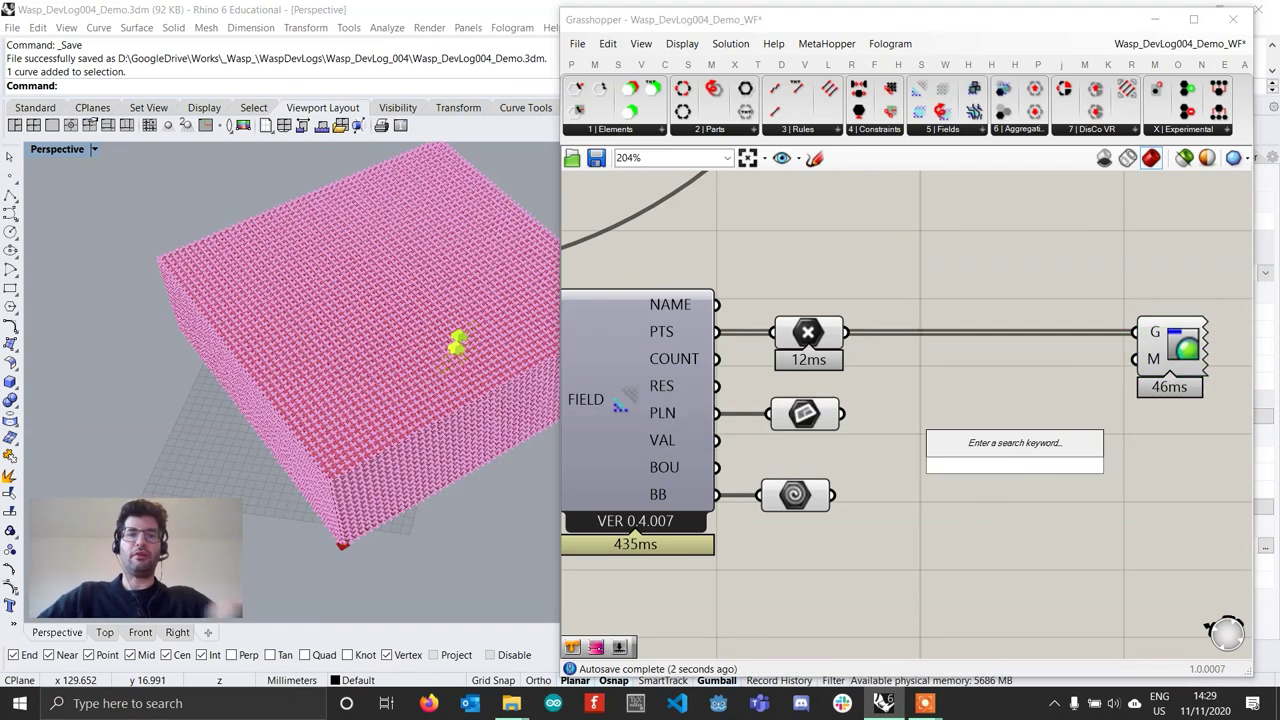
pyautogui.write('grad')
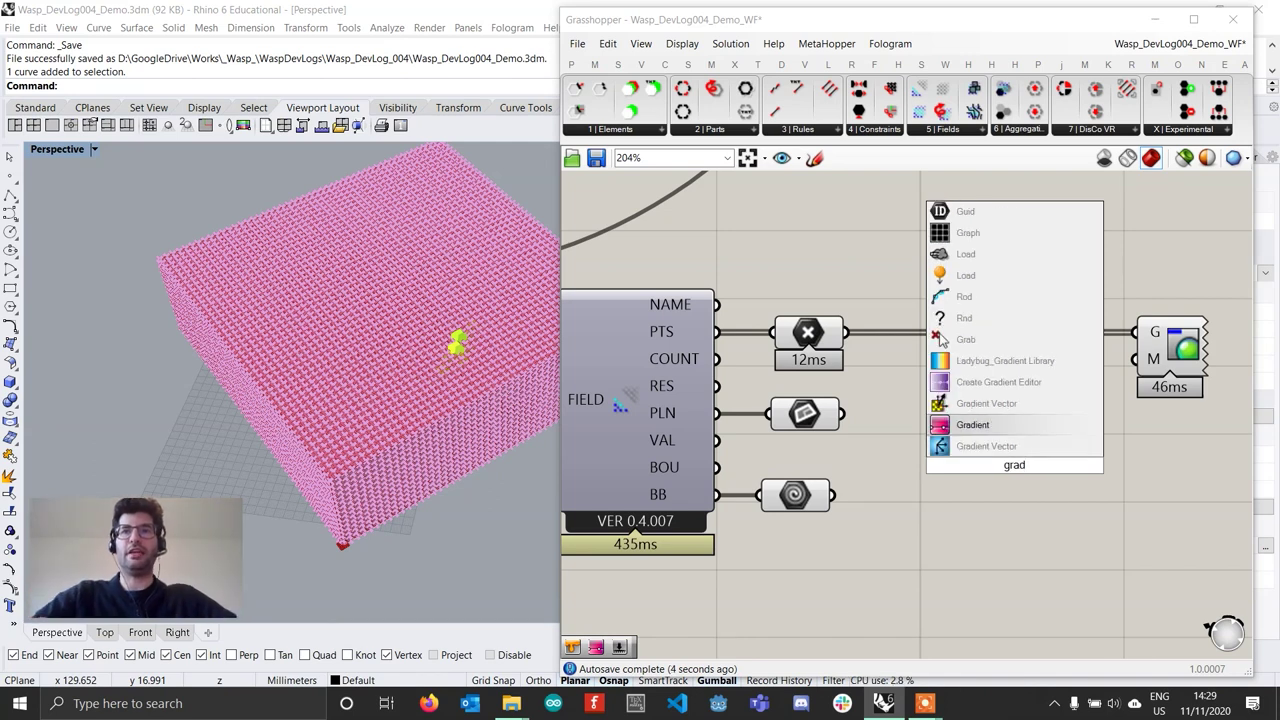
pyautogui.press('Return')
pyautogui.moveTo(1175, 434); pyautogui.dragTo(1062, 412)
pyautogui.moveTo(798, 453); pyautogui.dragTo(922, 460)
pyautogui.moveTo(1008, 446); pyautogui.dragTo(1003, 426)
pyautogui.moveTo(1084, 414); pyautogui.dragTo(1140, 360)
# Step: Apply the green-yellow-red preset to the gradient
pyautogui.rightClick(1010, 412)
pyautogui.moveTo(1137, 499)
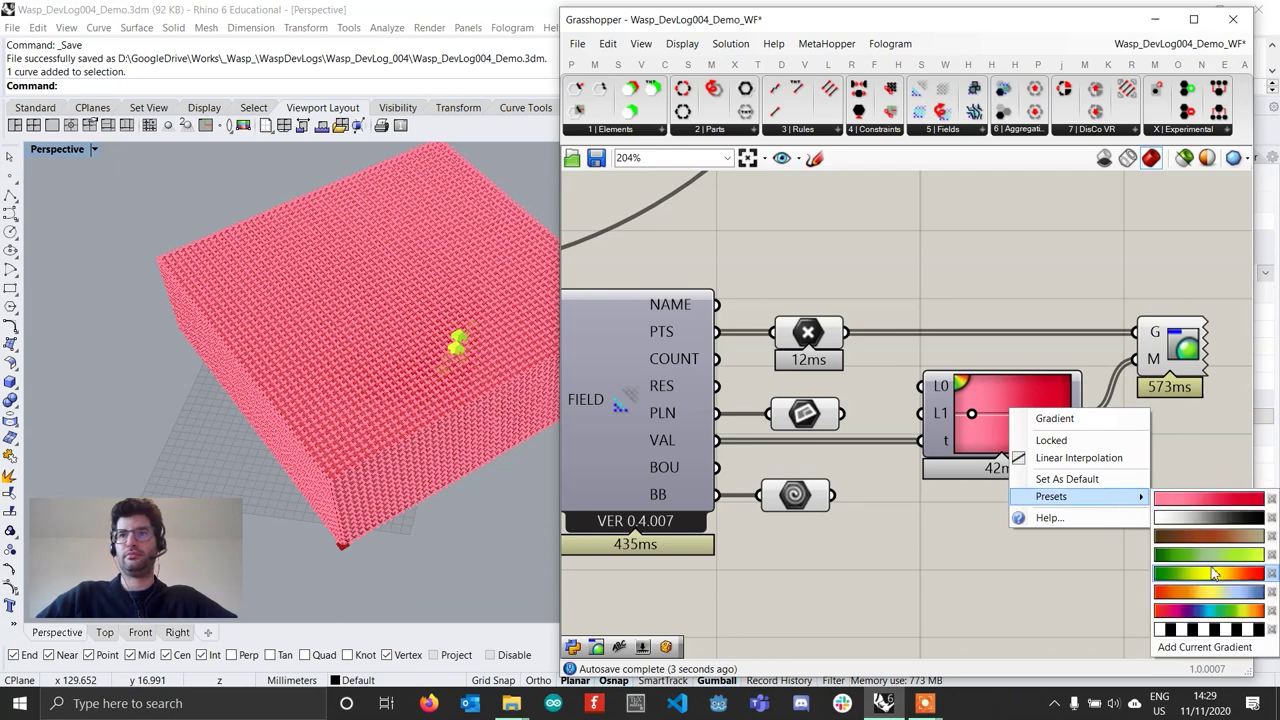
pyautogui.click(1210, 573)
# Step: Examine the colour-coded field points from outside and inside the grid, around the aggregated parts
pyautogui.moveTo(400, 430); pyautogui.dragTo(371, 357, button='right')
pyautogui.scroll(5, 366, 400)
pyautogui.moveTo(363, 451); pyautogui.dragTo(285, 380, button='right')
pyautogui.moveTo(490, 213); pyautogui.dragTo(355, 313, button='right')
pyautogui.scroll(5, 312, 261)
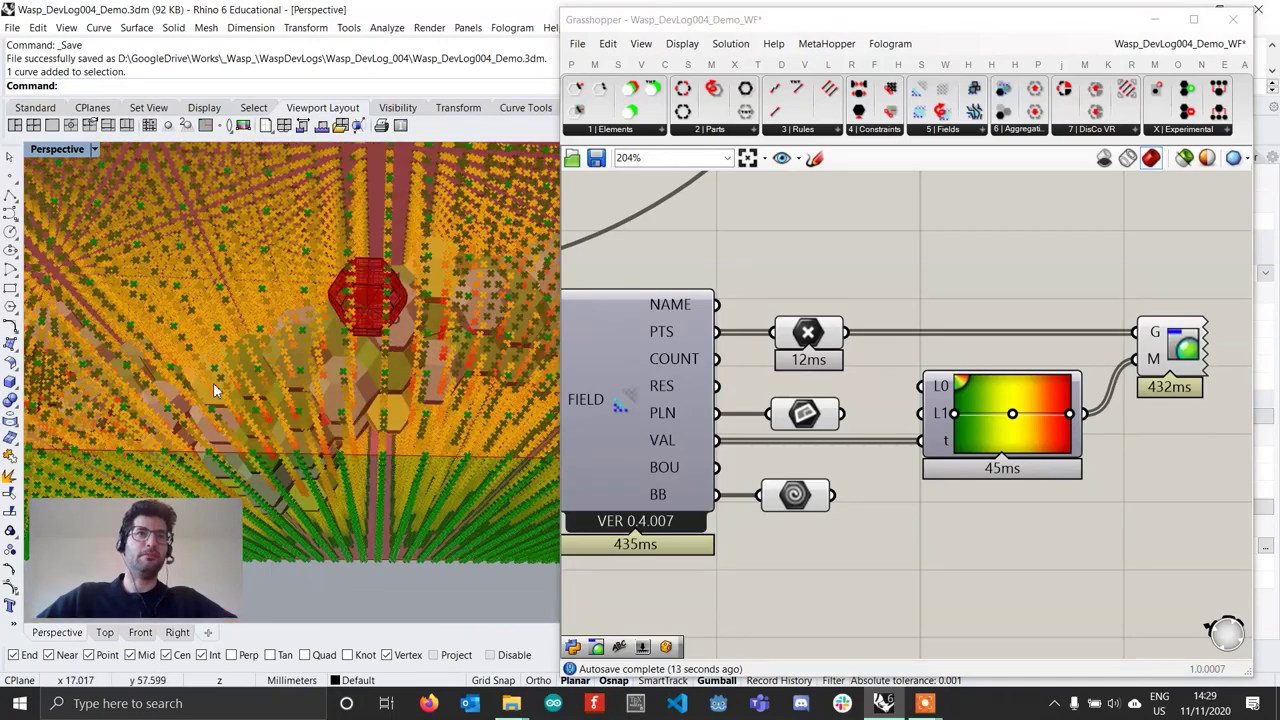
pyautogui.moveTo(341, 370); pyautogui.dragTo(433, 367, button='right')
pyautogui.scroll(-8, 380, 332)
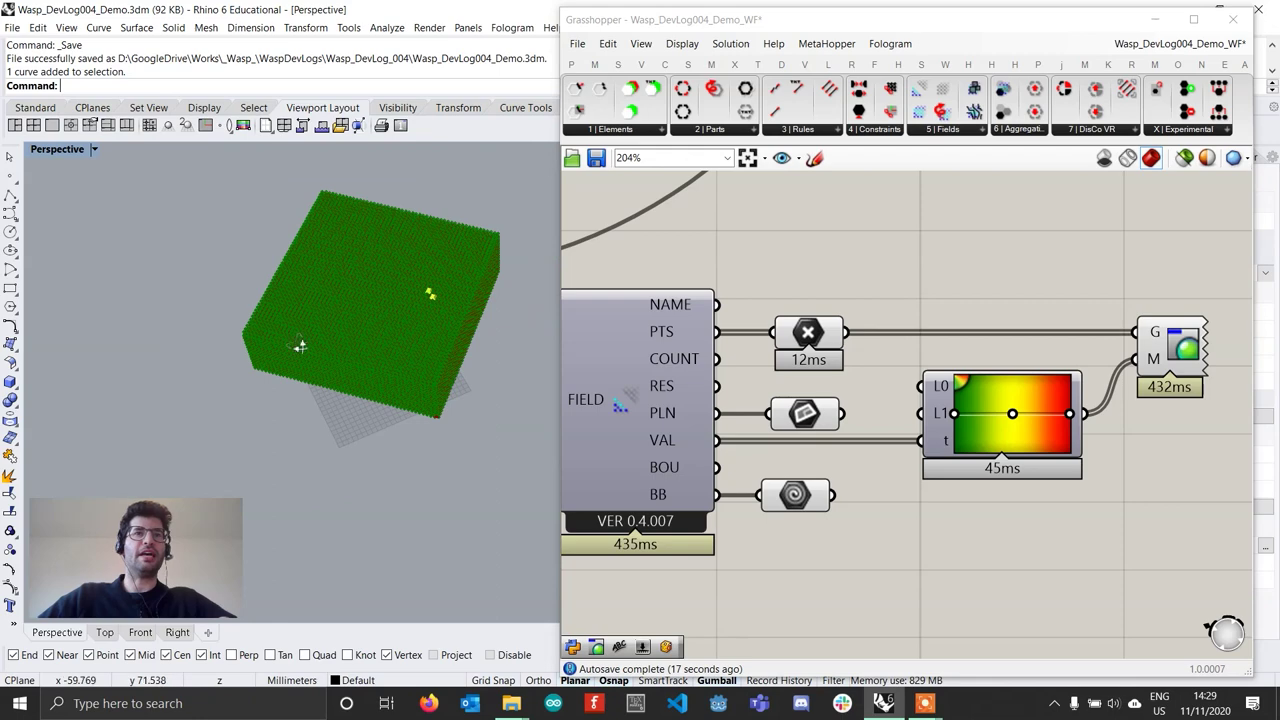
pyautogui.scroll(9, 316, 363)
pyautogui.moveTo(303, 348); pyautogui.dragTo(430, 356, button='right')
pyautogui.scroll(2, 430, 354)
pyautogui.moveTo(409, 289); pyautogui.dragTo(350, 371, button='right')
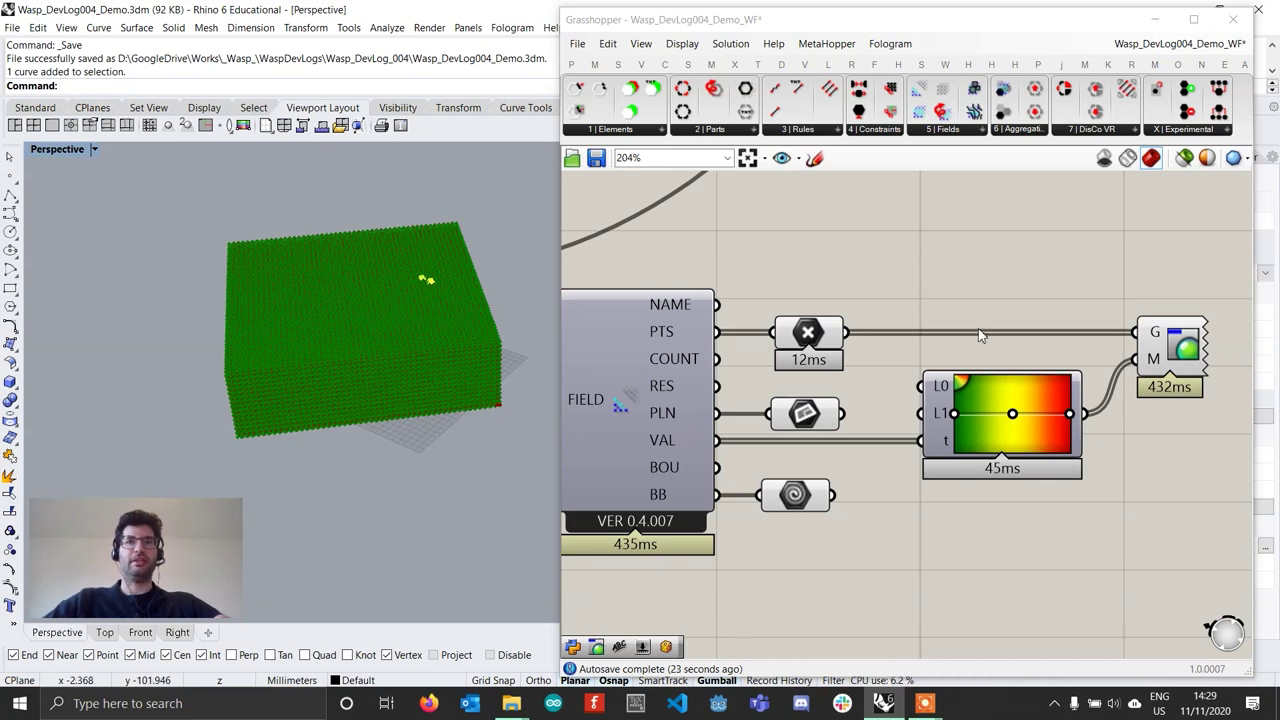
# Step: Turn off the preview of the field deconstruction component together with its parameters, gradient and custom preview
pyautogui.scroll(-4, 980, 336)
pyautogui.moveTo(1163, 509); pyautogui.dragTo(759, 298)
pyautogui.rightClick(759, 292)
pyautogui.click(800, 320)
# Step: Reset the field-driven aggregation to regenerate it with the rotated field, and inspect the resulting parts
pyautogui.scroll(-3, 802, 327)
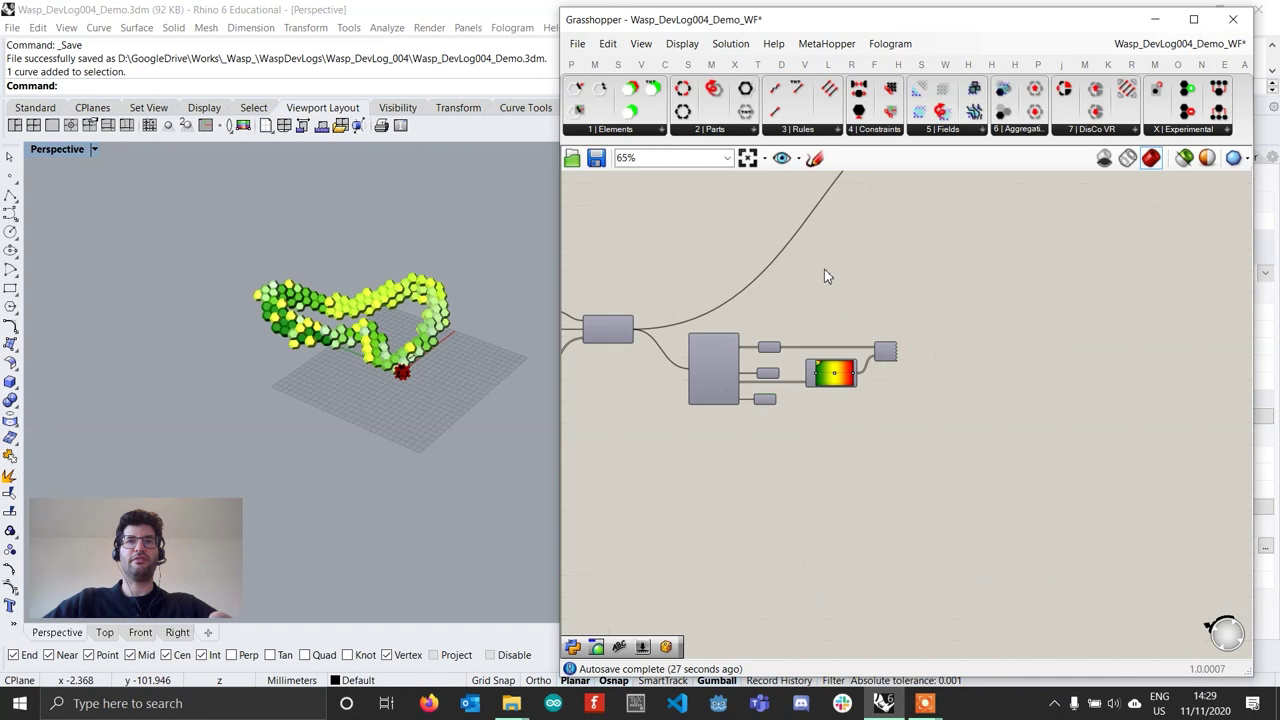
pyautogui.scroll(-4, 815, 256)
pyautogui.moveTo(820, 232); pyautogui.dragTo(858, 408, button='right')
pyautogui.moveTo(962, 386); pyautogui.dragTo(911, 418, button='right')
pyautogui.scroll(5, 913, 418)
pyautogui.moveTo(1003, 418); pyautogui.dragTo(940, 418, button='right')
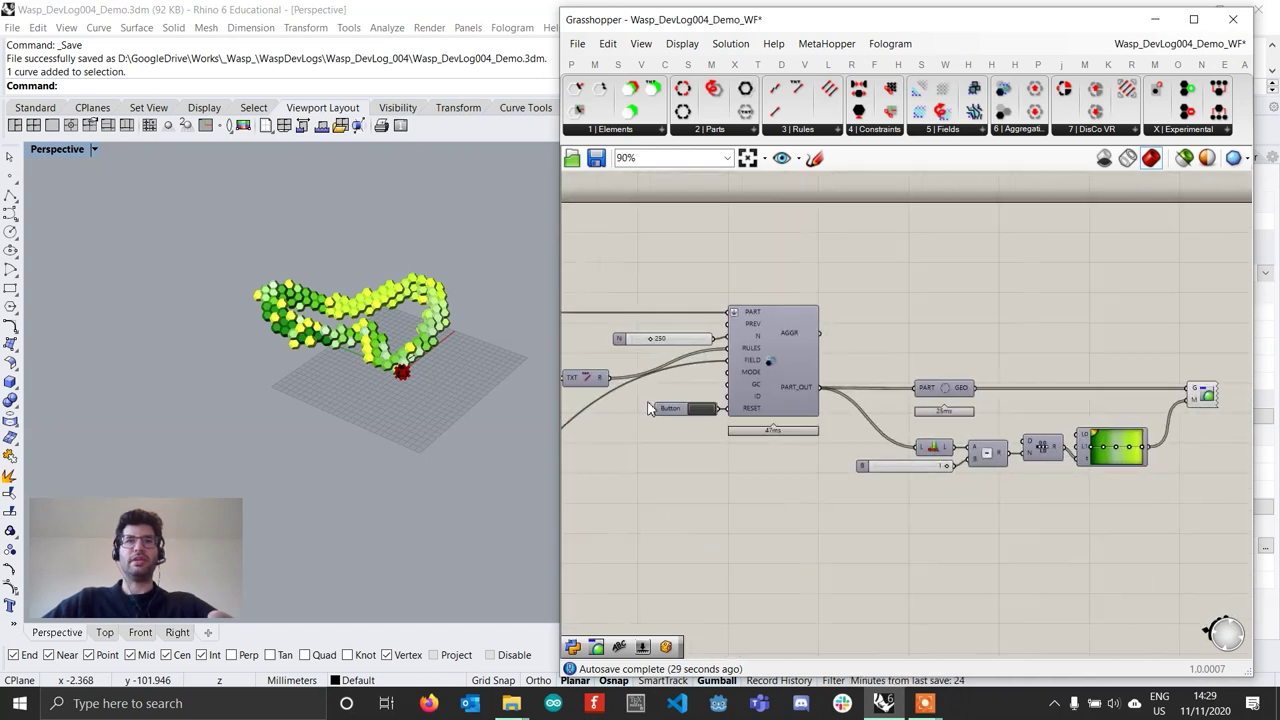
pyautogui.scroll(5, 540, 395)
pyautogui.moveTo(309, 340); pyautogui.dragTo(394, 420, button='right')
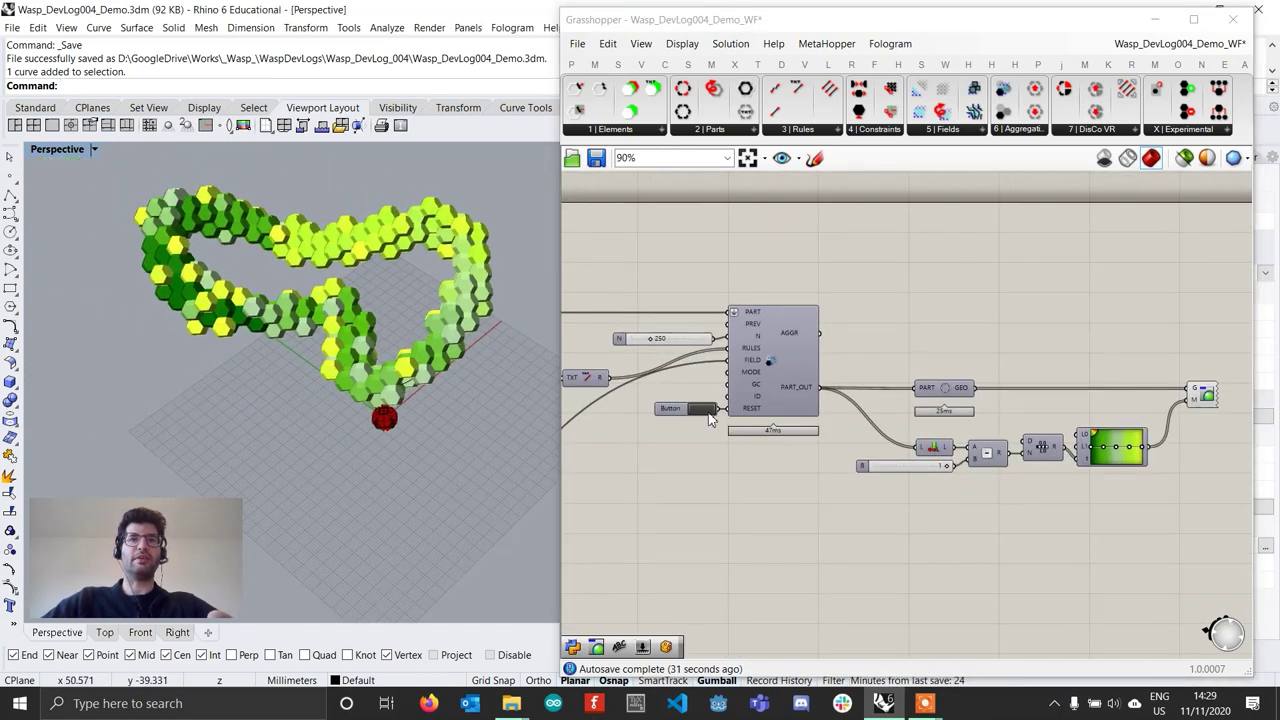
pyautogui.click(702, 410)
pyautogui.scroll(5, 499, 363)
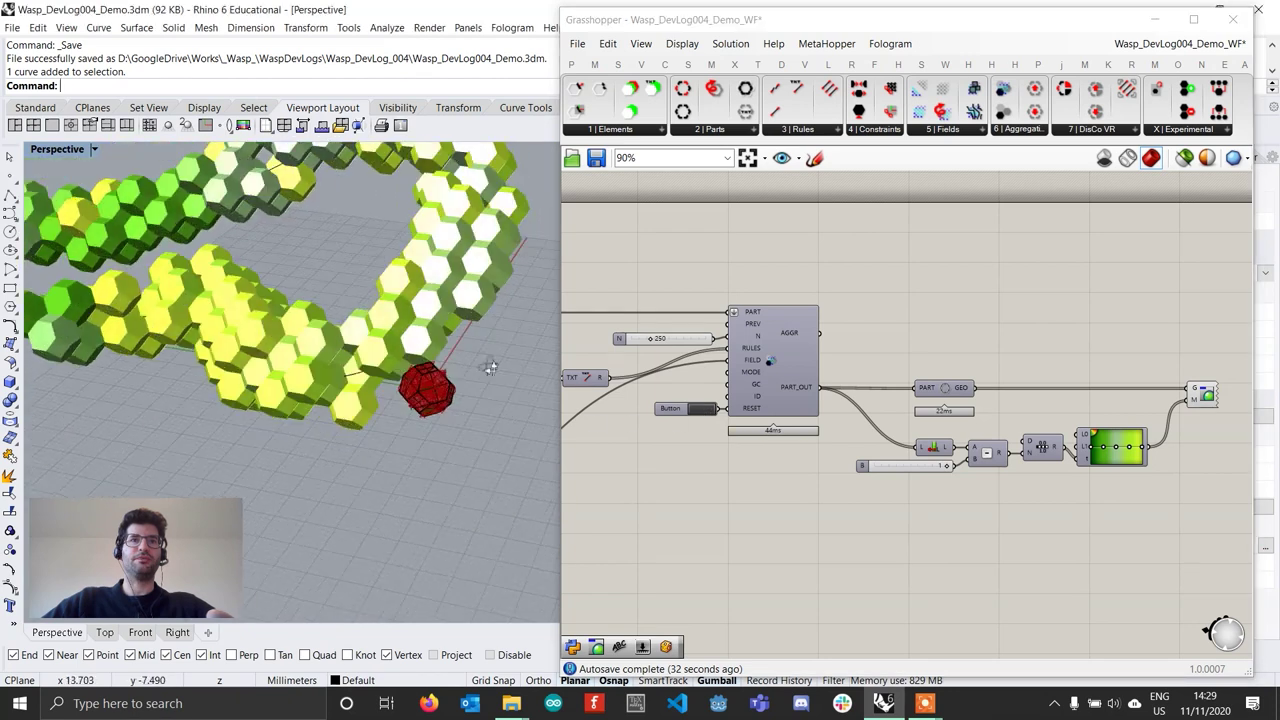
pyautogui.moveTo(499, 363); pyautogui.dragTo(349, 378, button='right')
pyautogui.scroll(-6, 349, 378)
# Step: Set the Angle slider of the Rotate Plane component to 30
pyautogui.scroll(-2, 960, 380)
pyautogui.scroll(-3, 960, 378)
pyautogui.moveTo(838, 446); pyautogui.dragTo(960, 375, button='right')
pyautogui.scroll(-2, 900, 400)
pyautogui.moveTo(670, 488); pyautogui.dragTo(806, 466, button='right')
pyautogui.scroll(8, 731, 459)
pyautogui.click(715, 477)
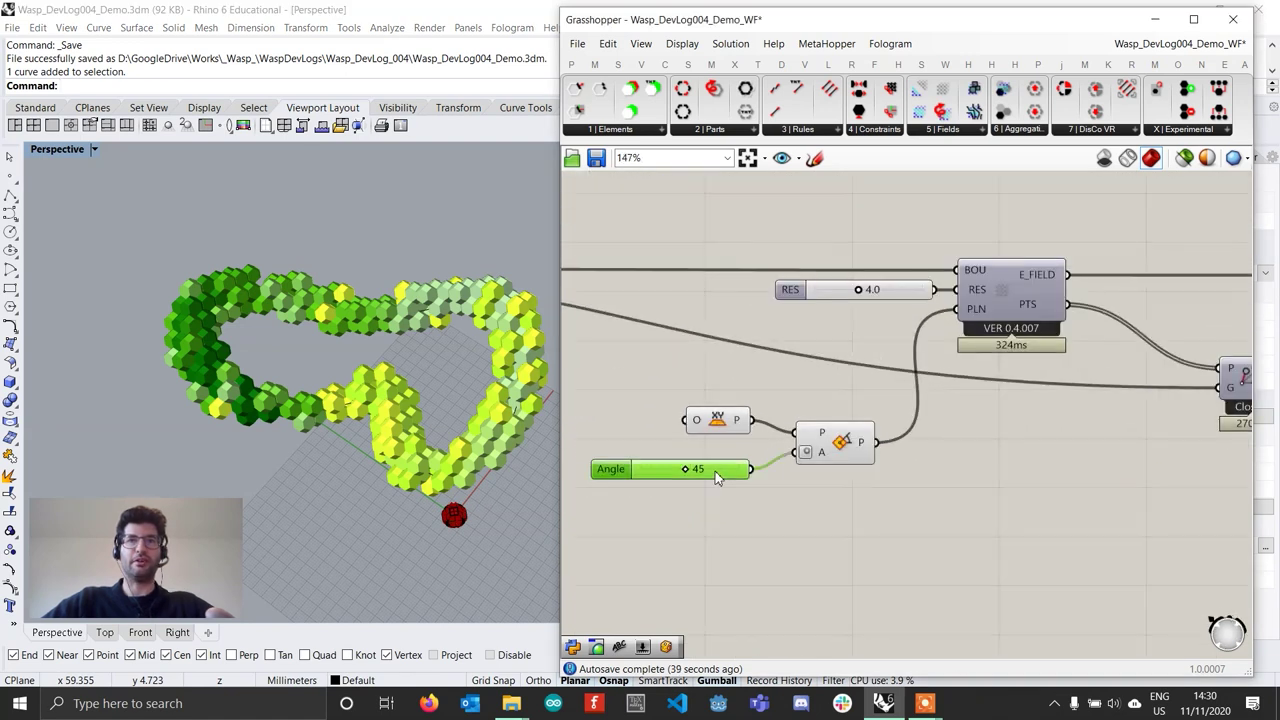
pyautogui.doubleClick(716, 477)
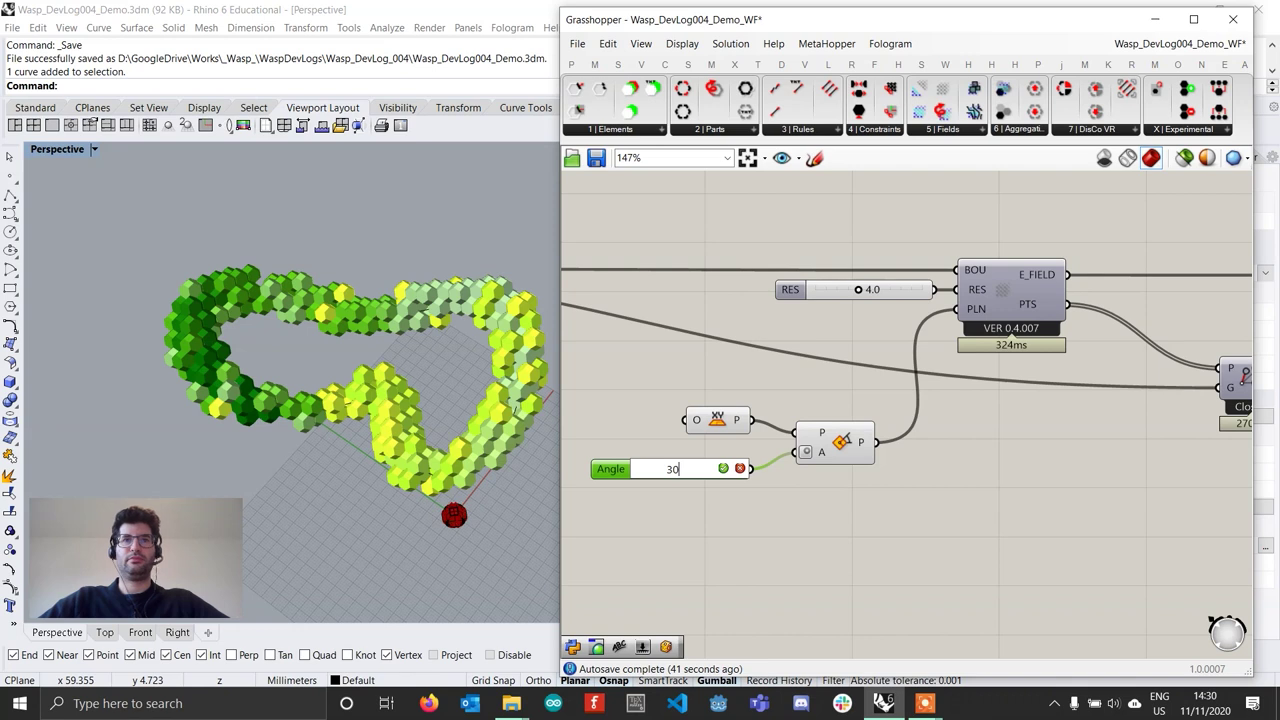
pyautogui.press('Return')
# Step: Reset the aggregation again so it is rebuilt with the 30-degree field orientation
pyautogui.scroll(-5, 715, 477)
pyautogui.moveTo(1200, 350); pyautogui.dragTo(806, 484, button='right')
pyautogui.scroll(8, 1000, 377)
pyautogui.click(836, 365)
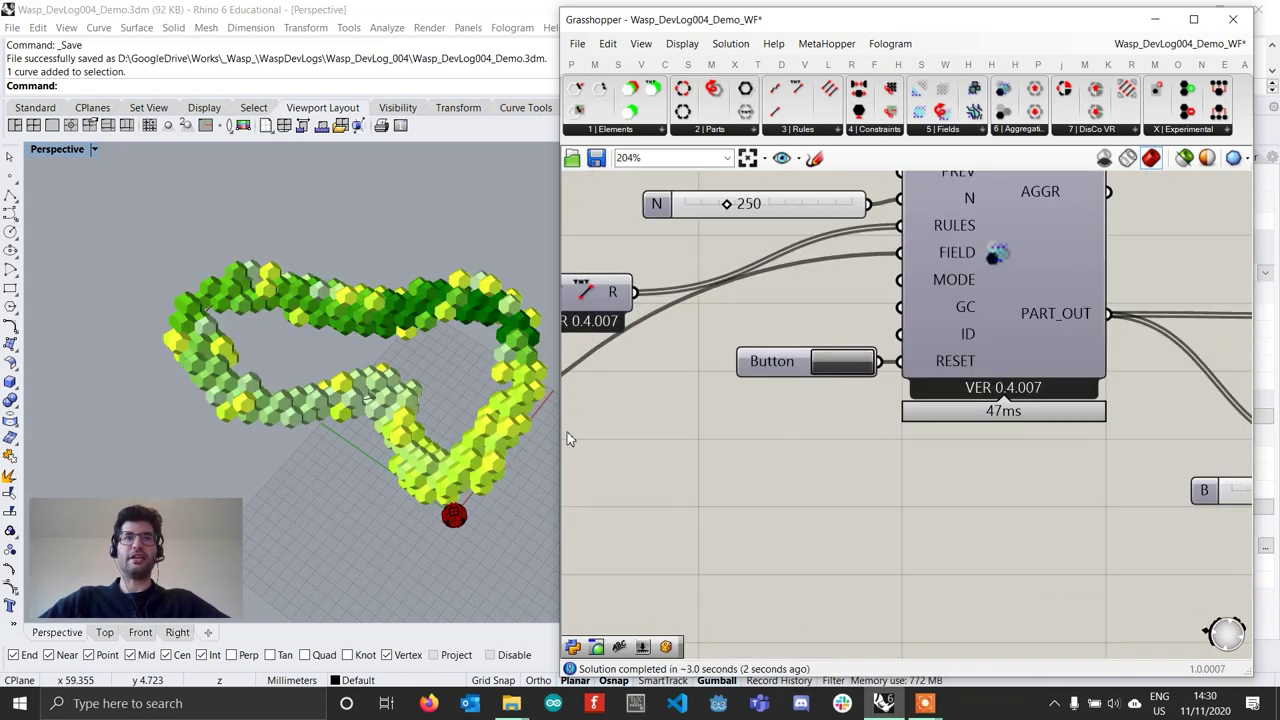
# Step: Examine the rebuilt aggregation up close and from several angles to see how its parts follow the field
pyautogui.scroll(6, 460, 440)
pyautogui.moveTo(455, 440); pyautogui.dragTo(388, 408, button='right')
pyautogui.scroll(-7, 408, 390)
pyautogui.scroll(10, 447, 395)
pyautogui.scroll(3, 391, 418)
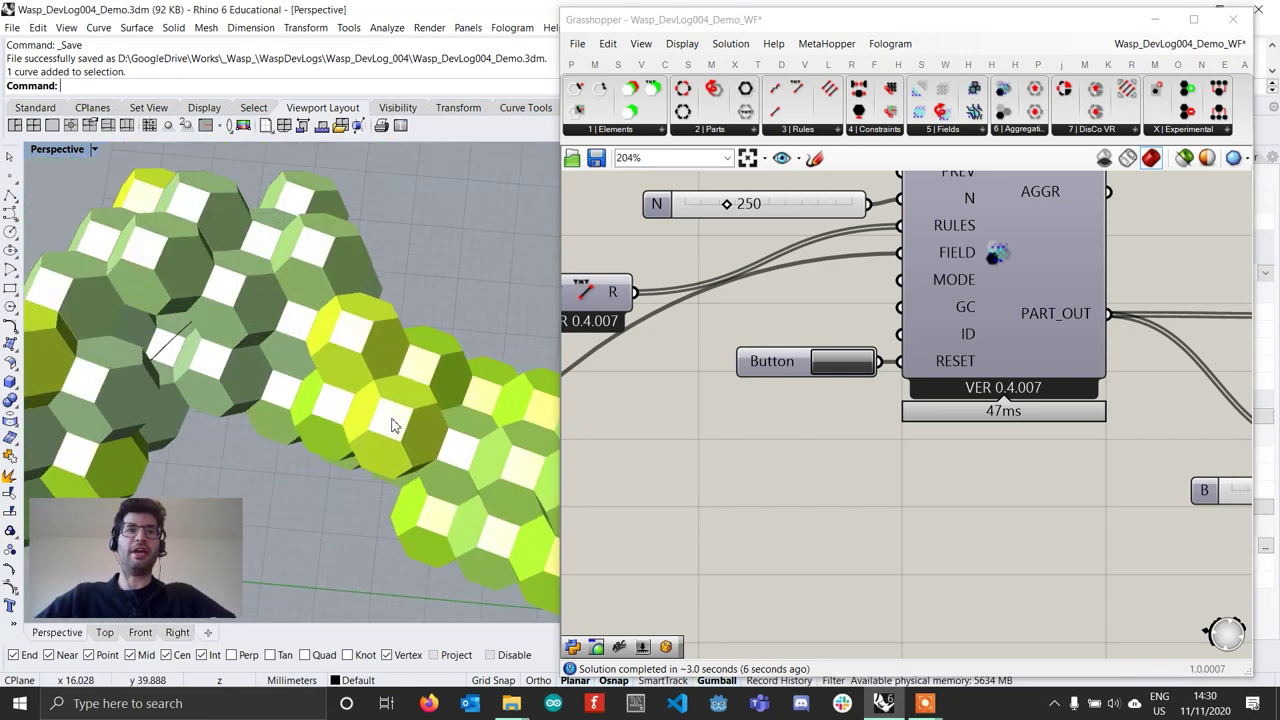
pyautogui.scroll(-10, 394, 425)
pyautogui.moveTo(400, 365); pyautogui.dragTo(291, 297, button='right')
pyautogui.moveTo(291, 297); pyautogui.dragTo(340, 318)
pyautogui.scroll(5, 386, 327)
pyautogui.moveTo(386, 327); pyautogui.dragTo(490, 355, button='right')
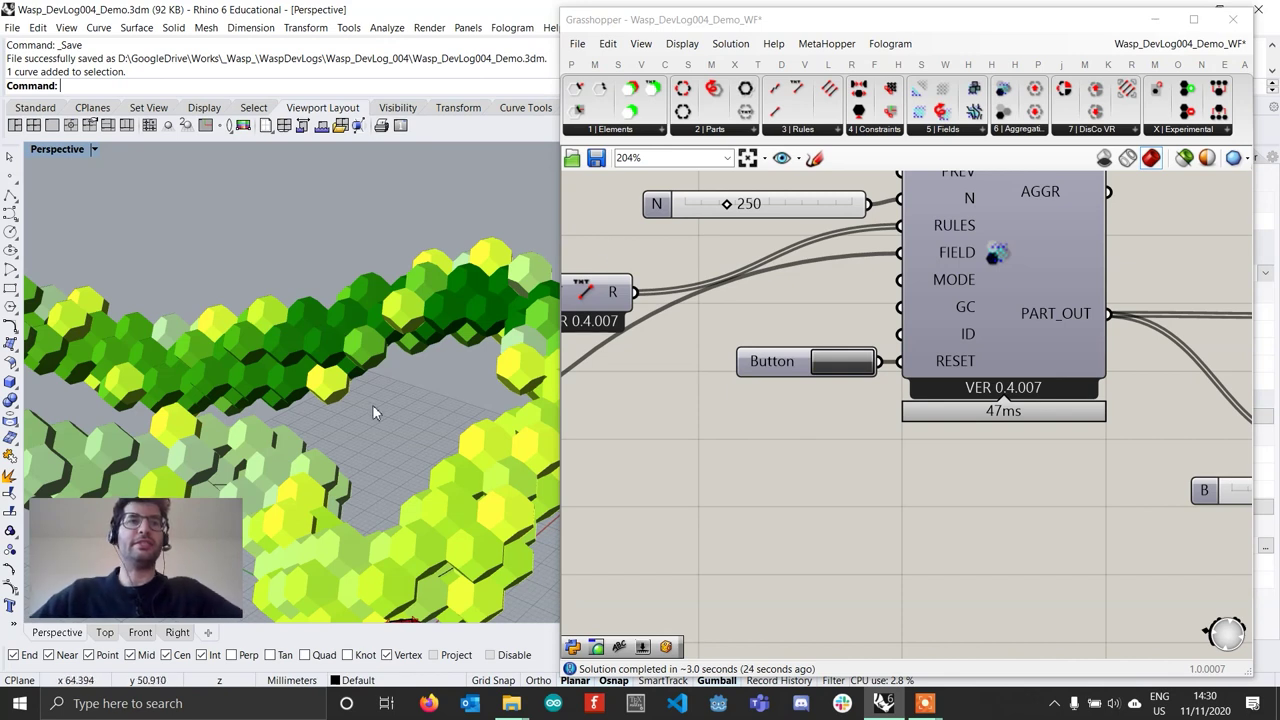
# Step: Move the XY plane, angle slider and Rotate Plane components away from the field grid component to make room between them
pyautogui.scroll(-5, 361, 384)
pyautogui.scroll(3, 368, 462)
pyautogui.scroll(-8, 858, 535)
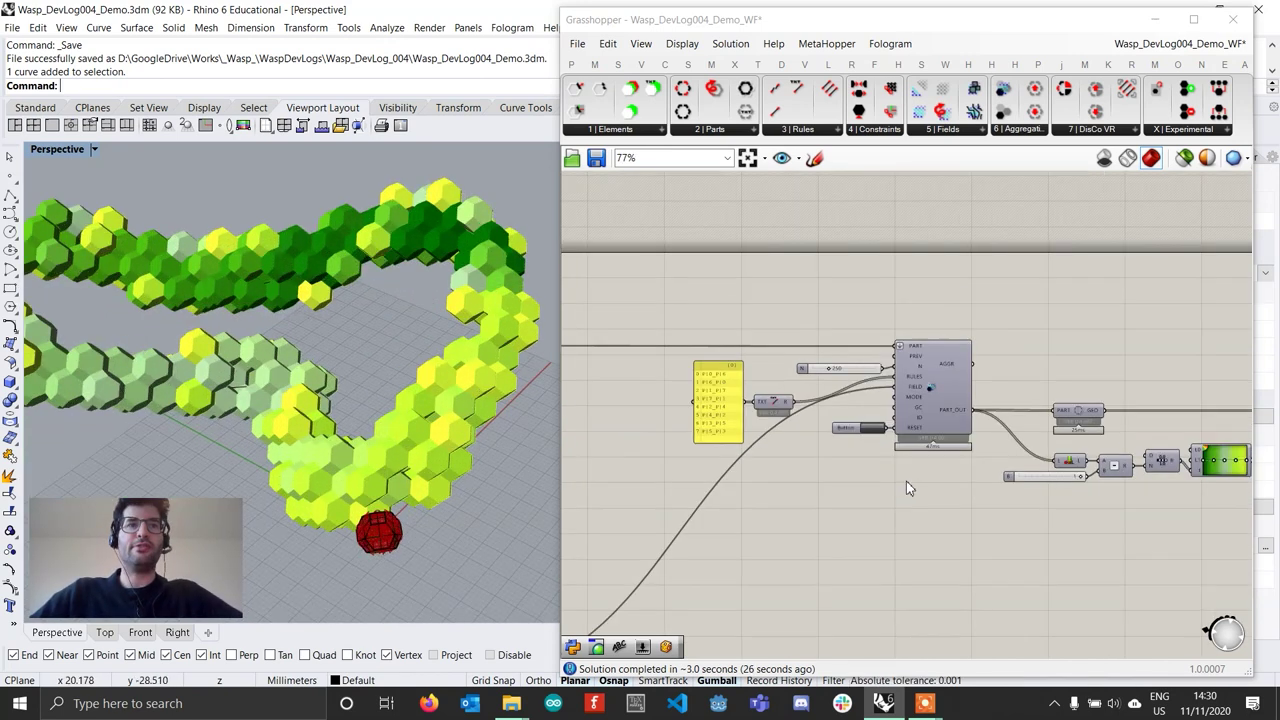
pyautogui.moveTo(872, 496); pyautogui.dragTo(1043, 435, button='right')
pyautogui.scroll(8, 879, 483)
pyautogui.moveTo(886, 506); pyautogui.dragTo(571, 386)
pyautogui.scroll(-3, 842, 360)
pyautogui.moveTo(831, 411); pyautogui.dragTo(757, 423)
pyautogui.click(781, 442)
pyautogui.scroll(2, 781, 442)
pyautogui.moveTo(780, 418); pyautogui.dragTo(862, 425, button='right')
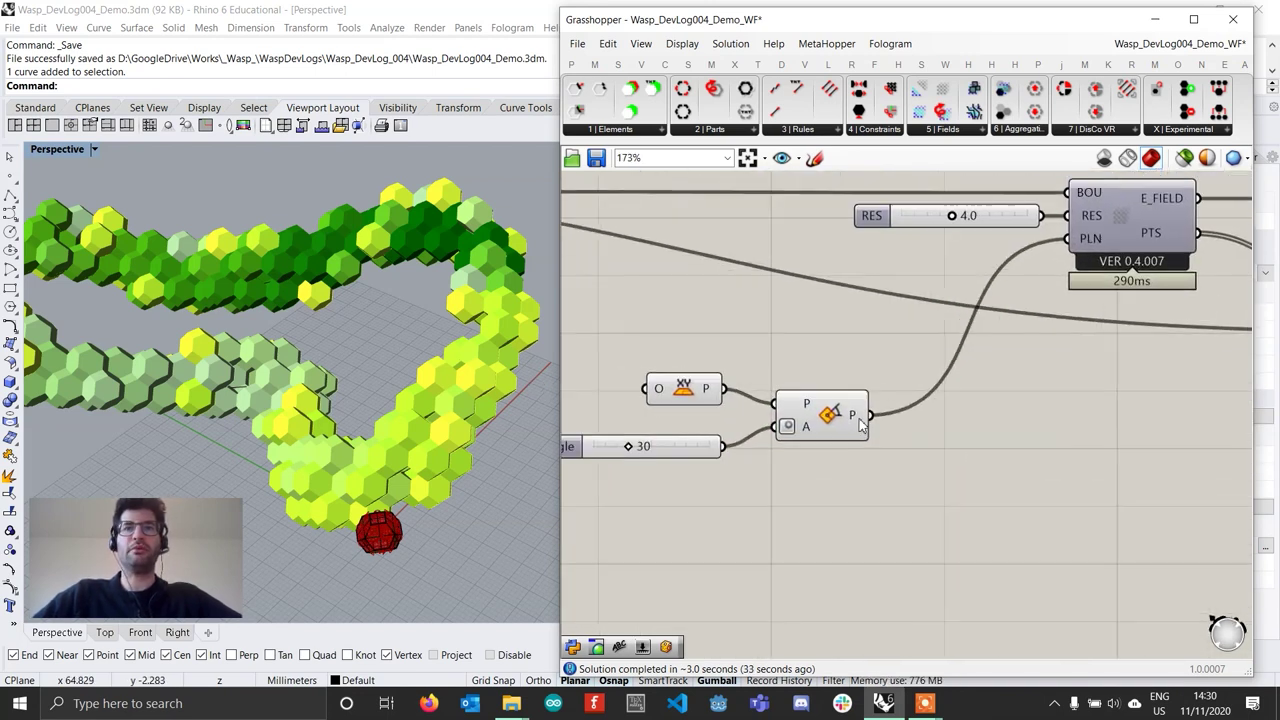
# Step: Add a Rotate 3D component and connect the Rotate Plane output to its geometry input
pyautogui.doubleClick(1021, 507)
pyautogui.write('rota')
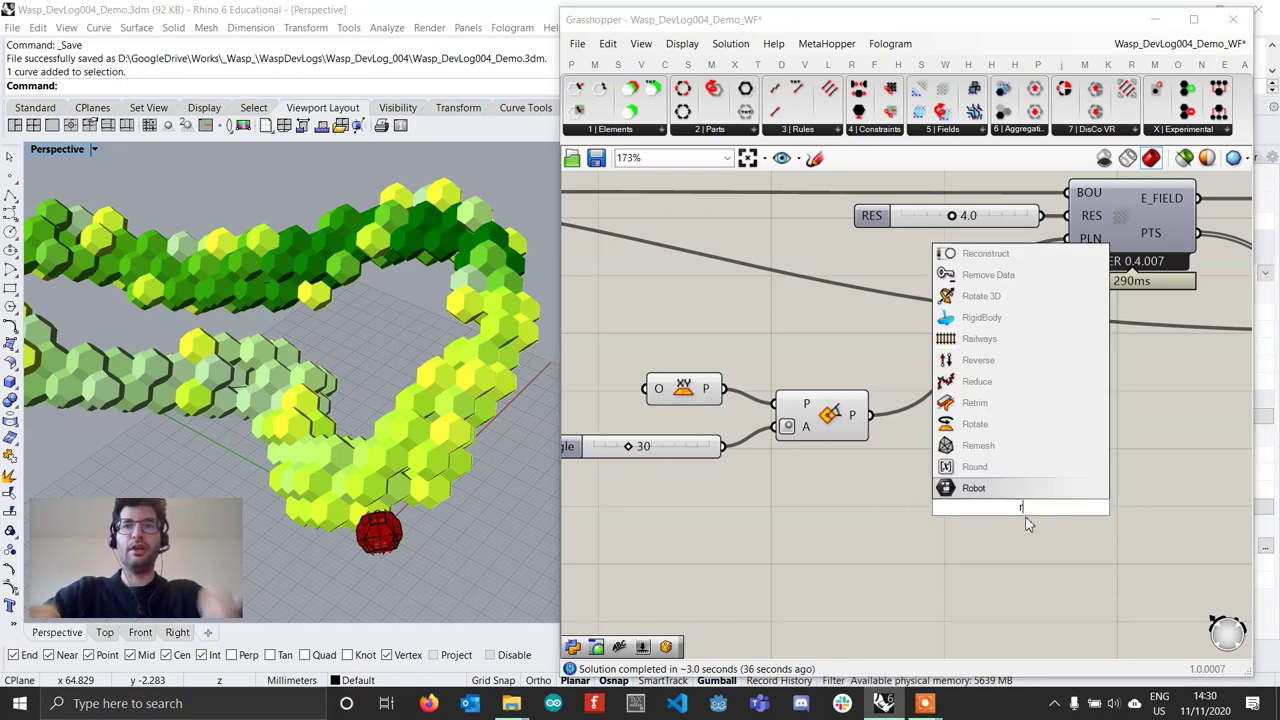
pyautogui.press('Up')
pyautogui.press('Up')
pyautogui.press('Up')
pyautogui.press('Return')
pyautogui.click(832, 415)
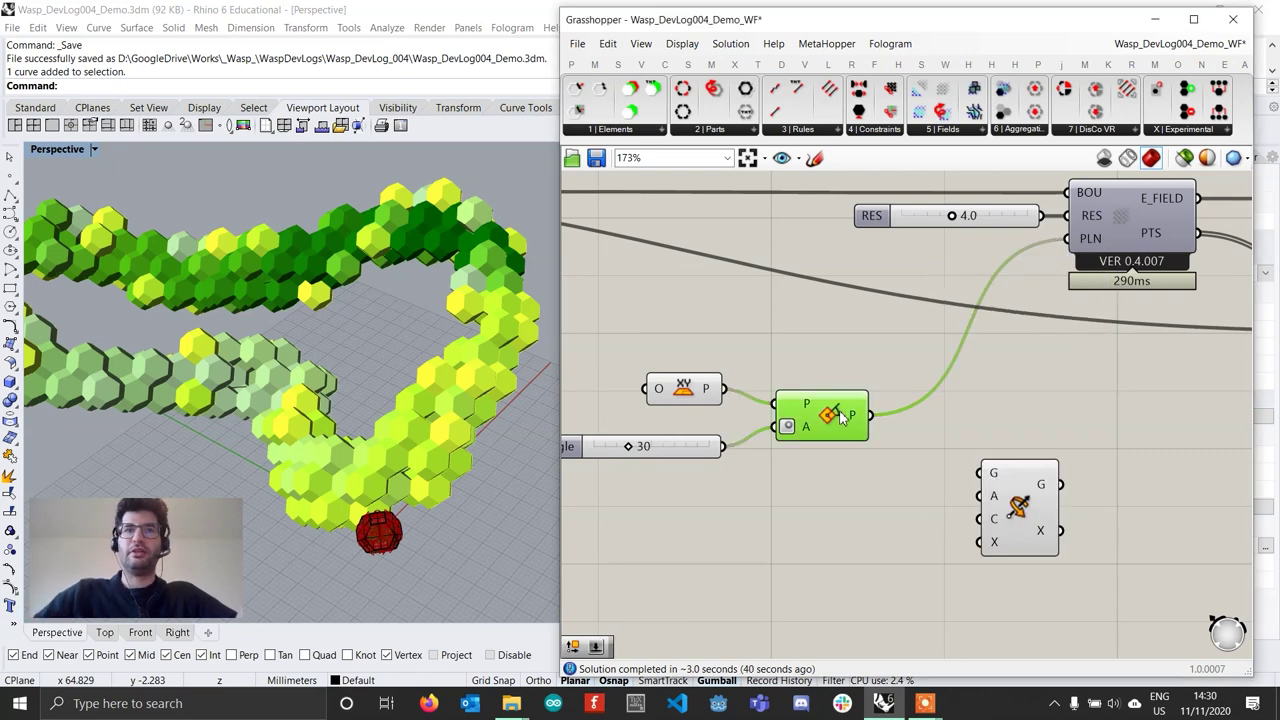
pyautogui.scroll(-5, 450, 379)
pyautogui.moveTo(450, 379); pyautogui.dragTo(390, 475, button='right')
pyautogui.scroll(8, 385, 465)
pyautogui.moveTo(873, 420); pyautogui.dragTo(997, 470)
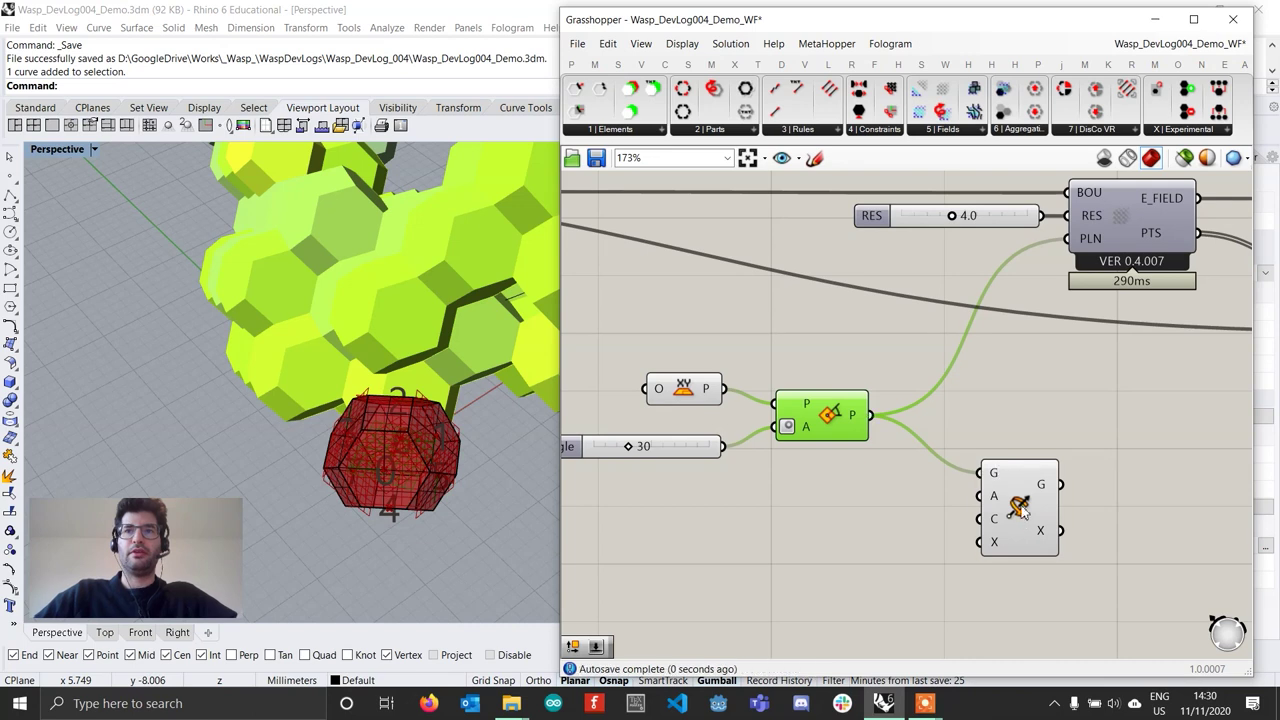
pyautogui.moveTo(1021, 506); pyautogui.dragTo(1016, 516)
pyautogui.moveTo(1013, 516); pyautogui.dragTo(1023, 488, button='right')
# Step: Switch the Rotate 3D angle input to degrees and drive it with a new Angle slider set to 35
pyautogui.rightClick(1003, 479)
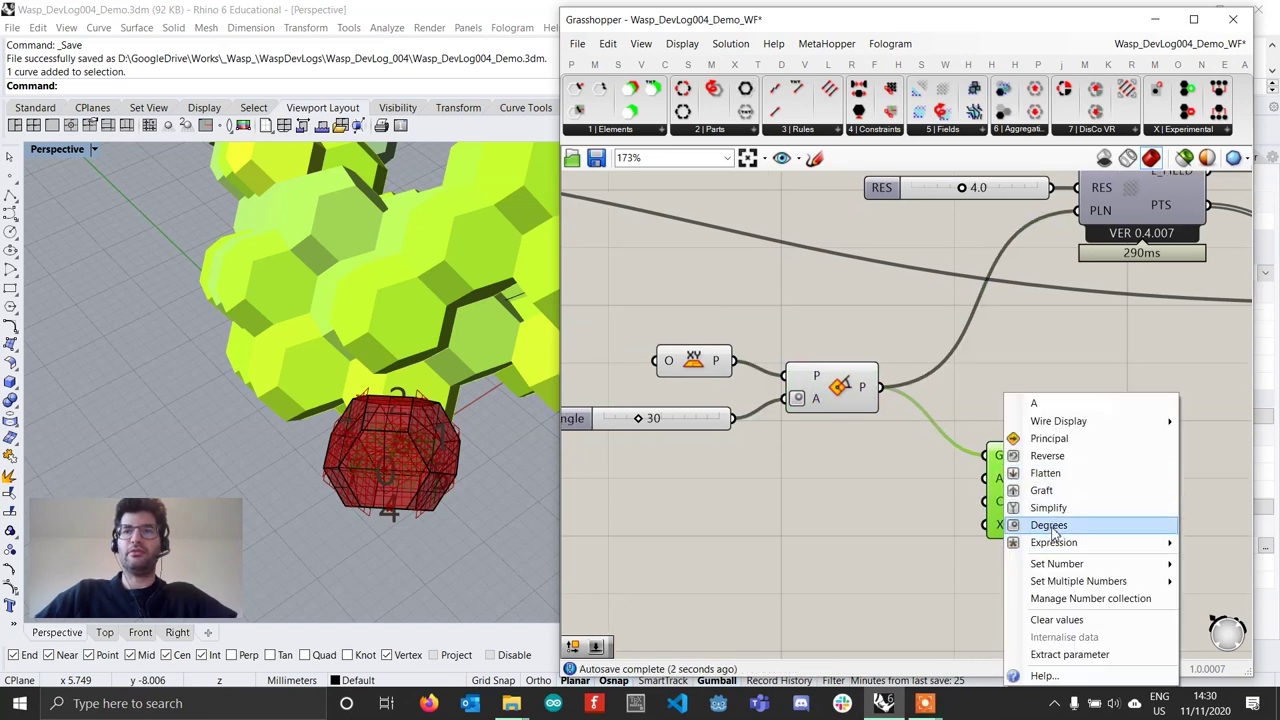
pyautogui.click(1048, 525)
pyautogui.doubleClick(880, 500)
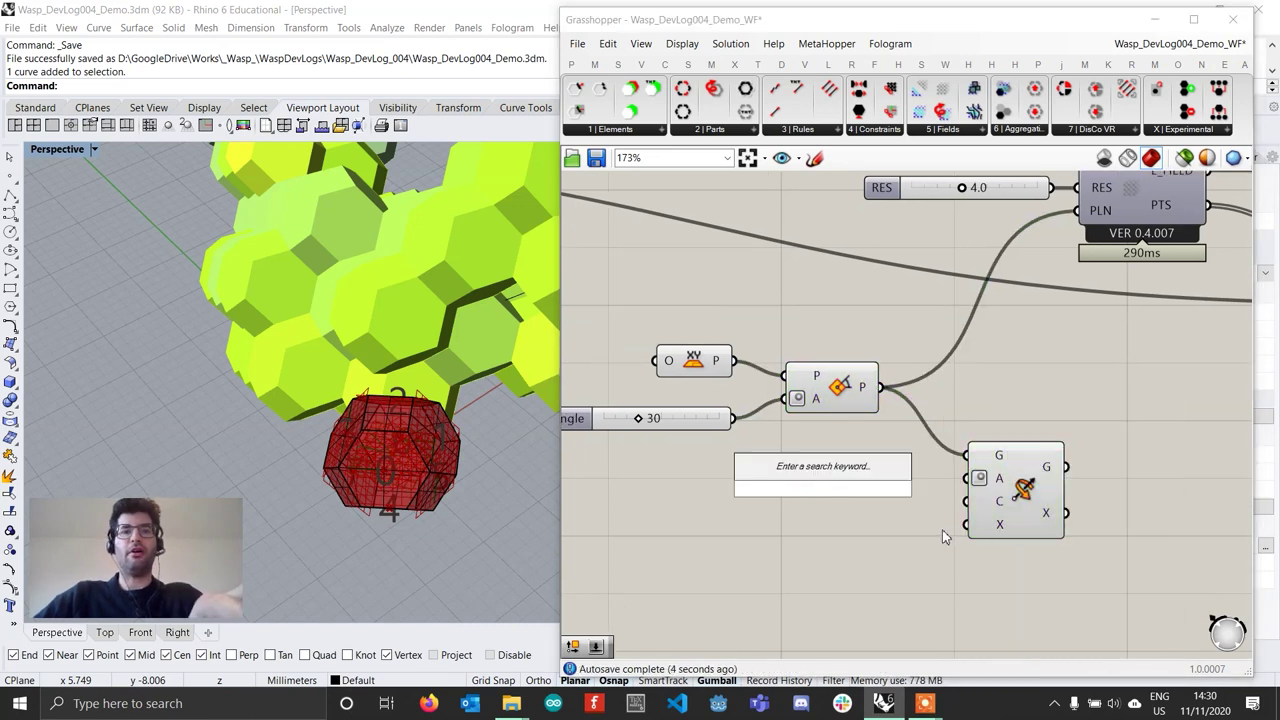
pyautogui.write('45')
pyautogui.press('Return')
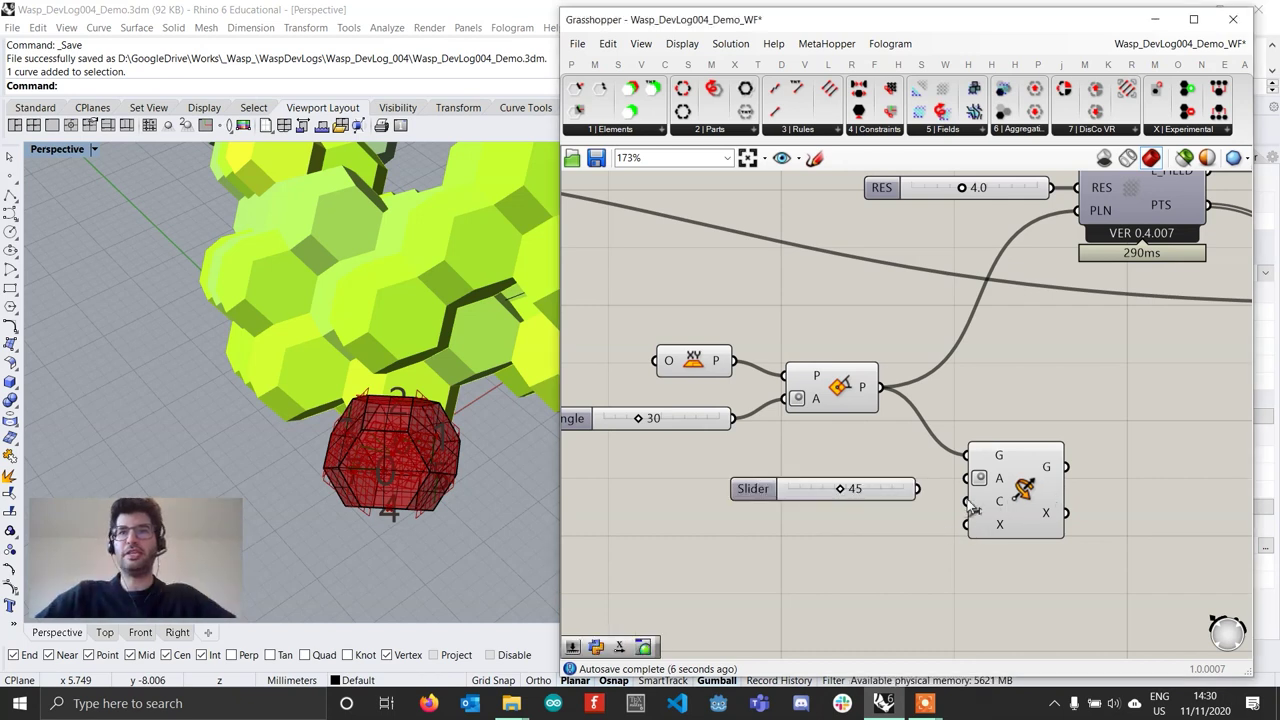
pyautogui.doubleClick(864, 495)
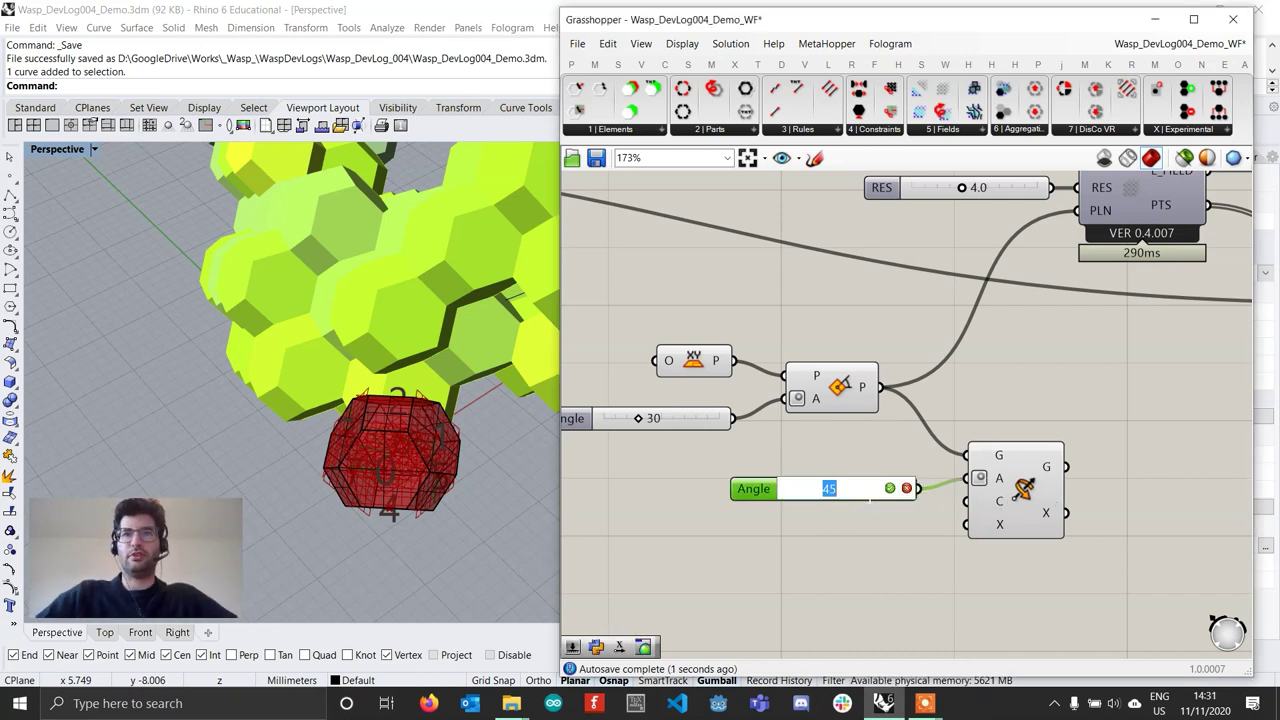
pyautogui.write('35')
pyautogui.press('Return')
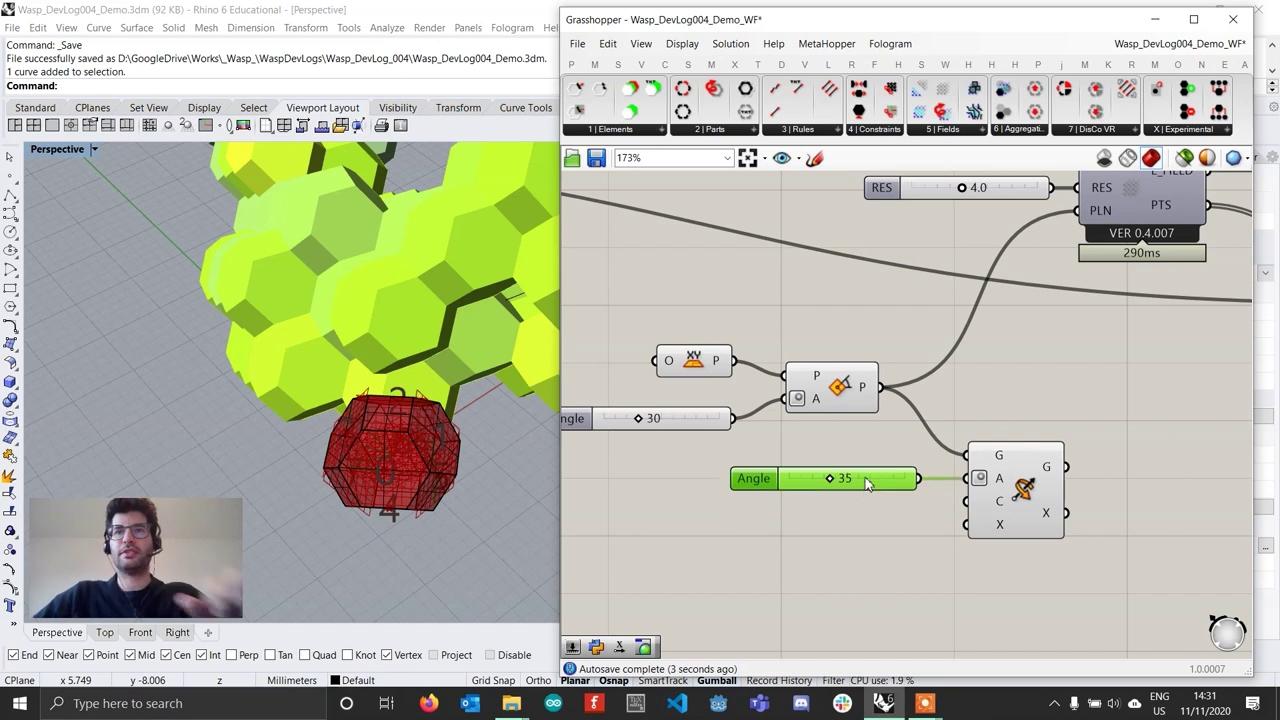
pyautogui.doubleClick(870, 530)
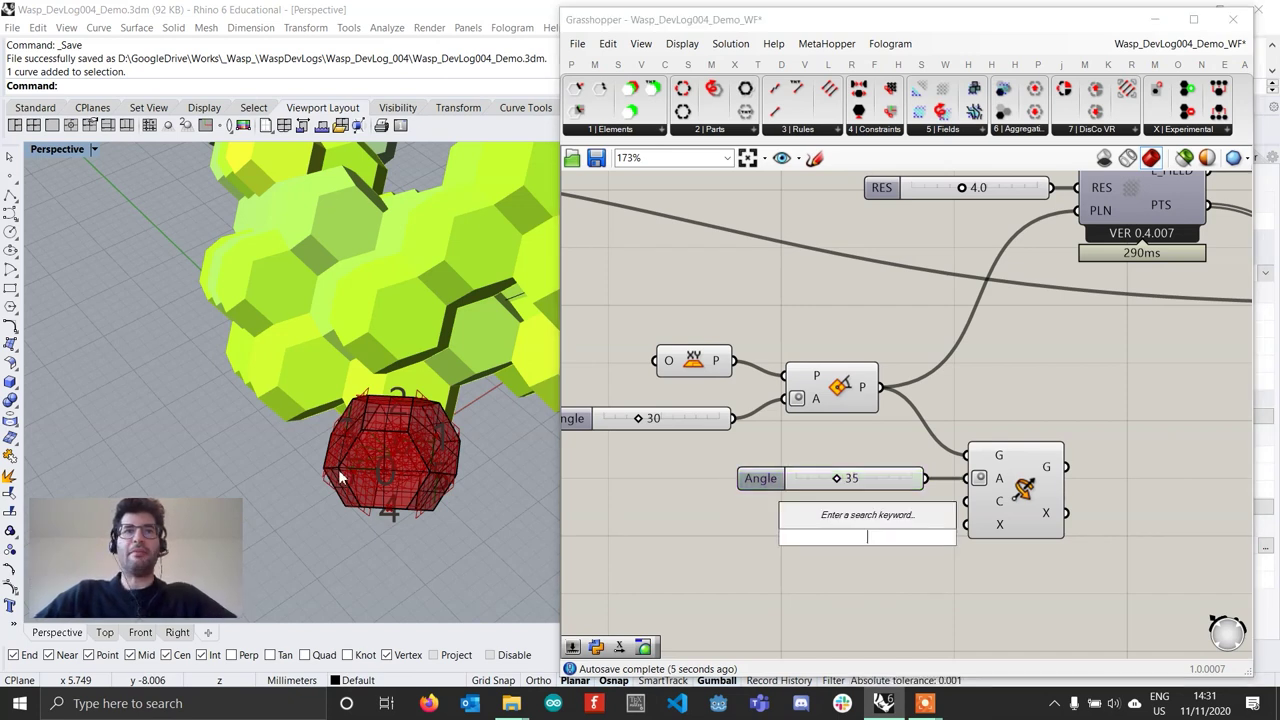
pyautogui.scroll(-5, 51, 418)
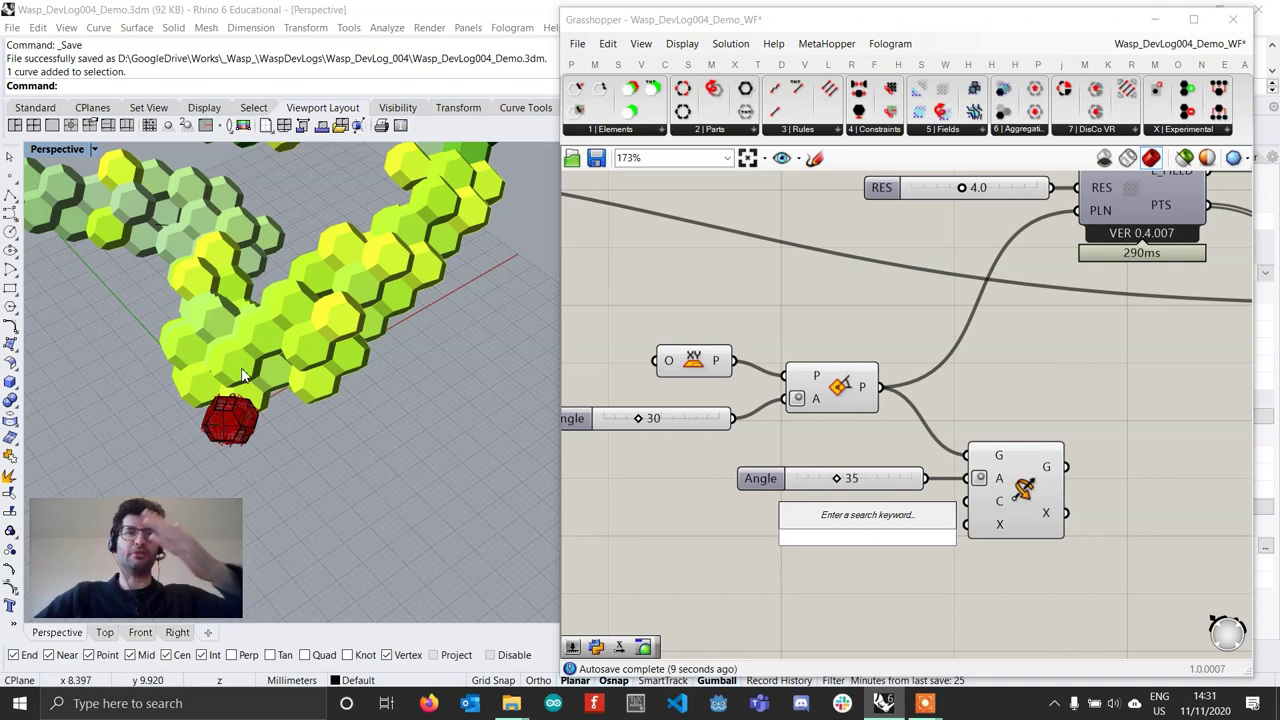
pyautogui.write('30')
pyautogui.press('Return')
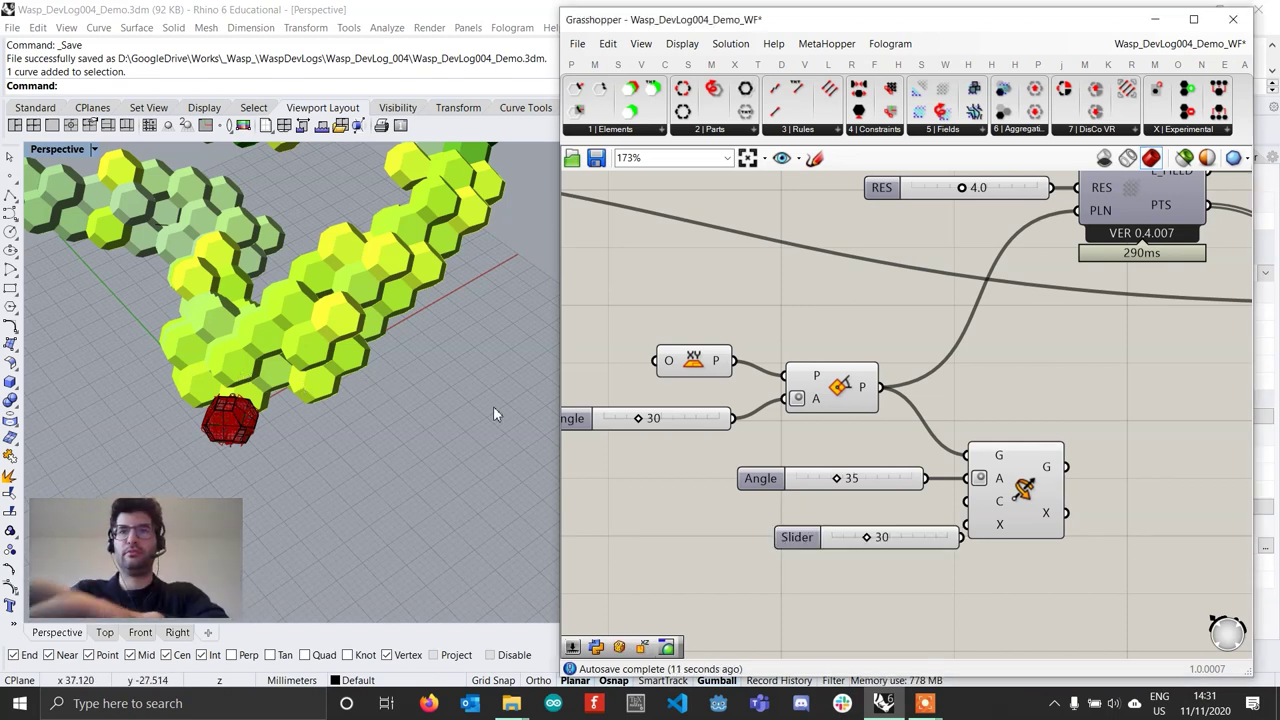
pyautogui.click(803, 538)
pyautogui.press('Delete')
# Step: Add a Unit X vector and connect it to the axis input of Rotate 3D
pyautogui.doubleClick(887, 539)
pyautogui.write('x')
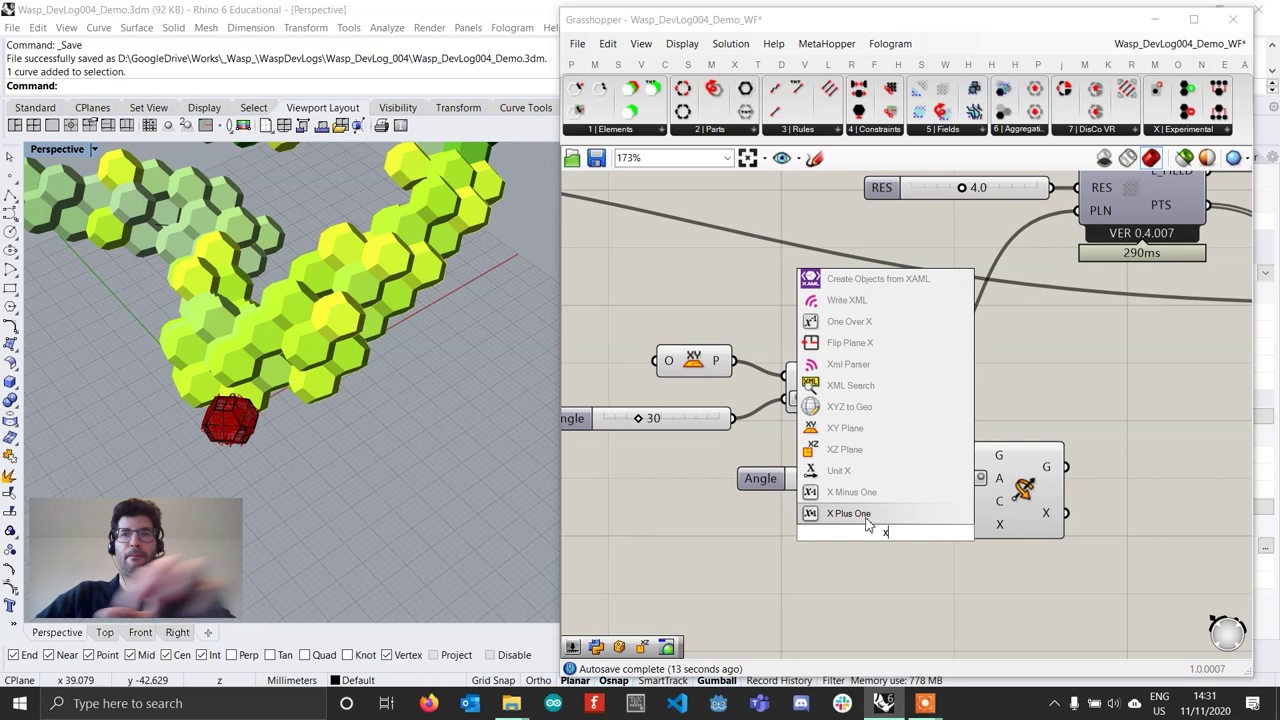
pyautogui.click(856, 479)
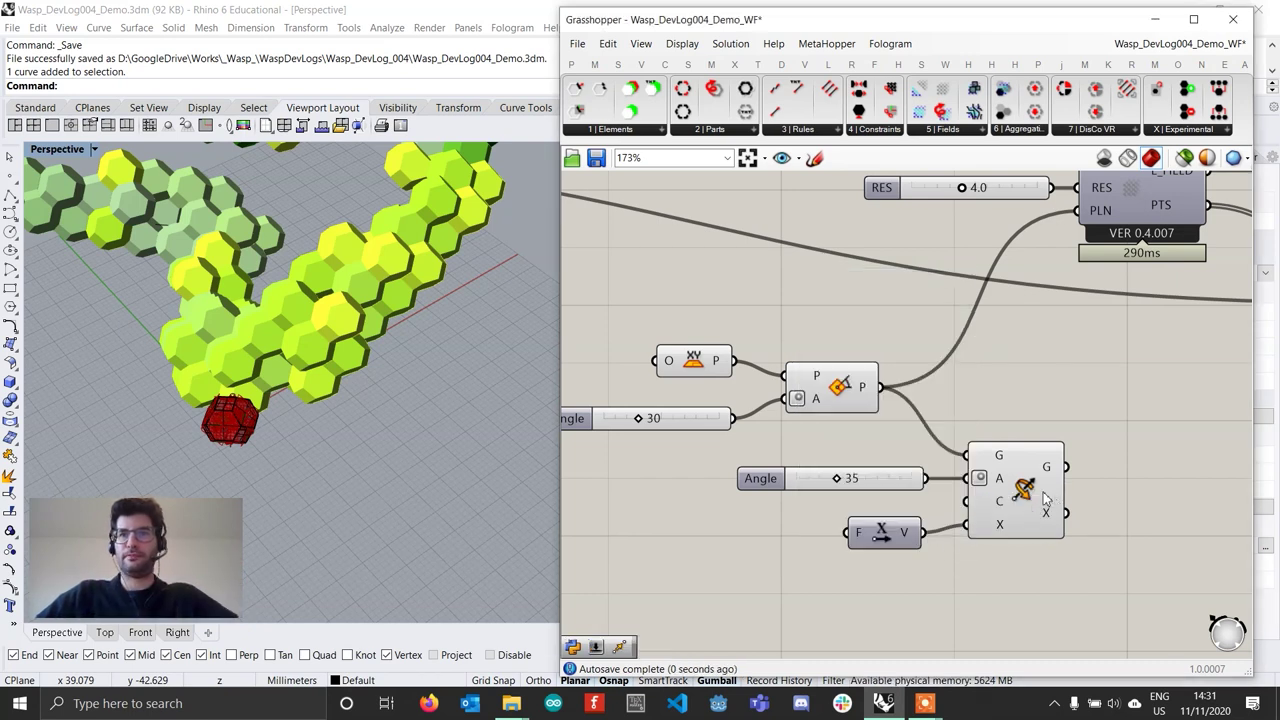
# Step: Connect the Rotate 3D geometry output to the field grid's PLN input in place of the Rotate Plane output
pyautogui.moveTo(1024, 490); pyautogui.dragTo(843, 532, button='right')
pyautogui.moveTo(883, 509); pyautogui.dragTo(897, 252)
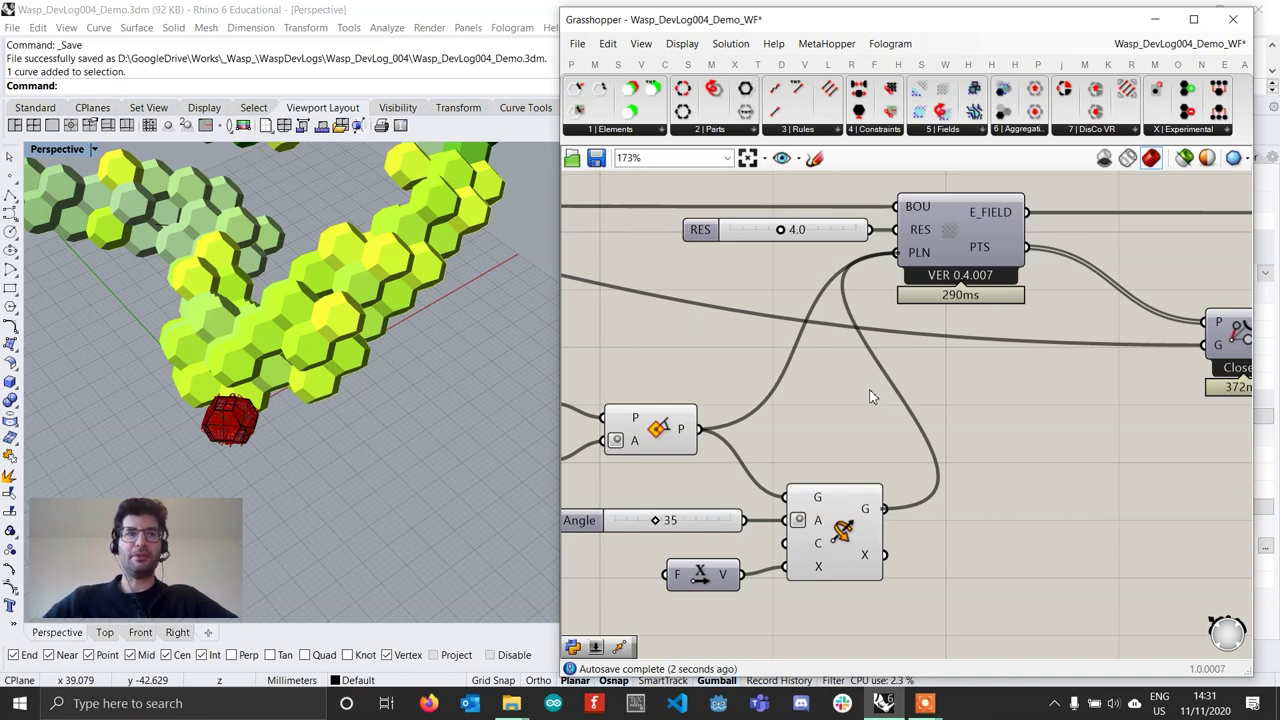
pyautogui.scroll(-5, 929, 375)
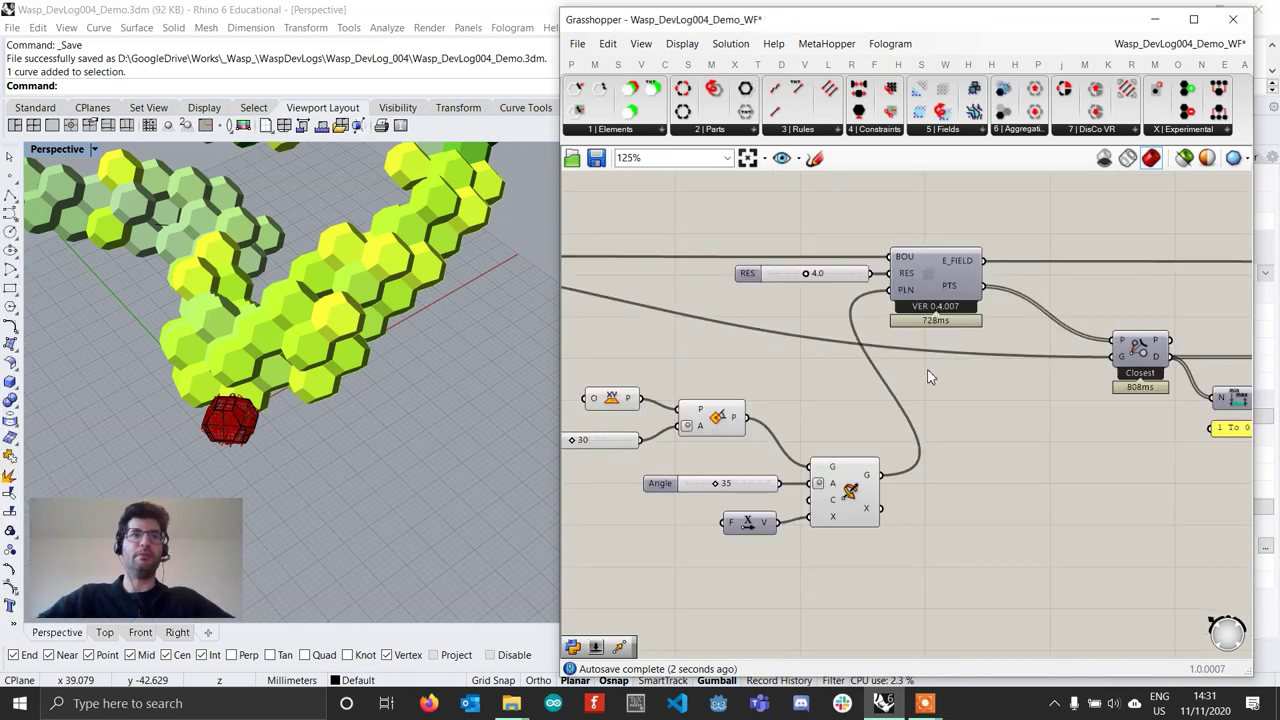
# Step: Show the coloured preview of the field points, examine the tilted field from several angles, and hide the preview again
pyautogui.moveTo(981, 438); pyautogui.dragTo(736, 437, button='right')
pyautogui.scroll(4, 1089, 377)
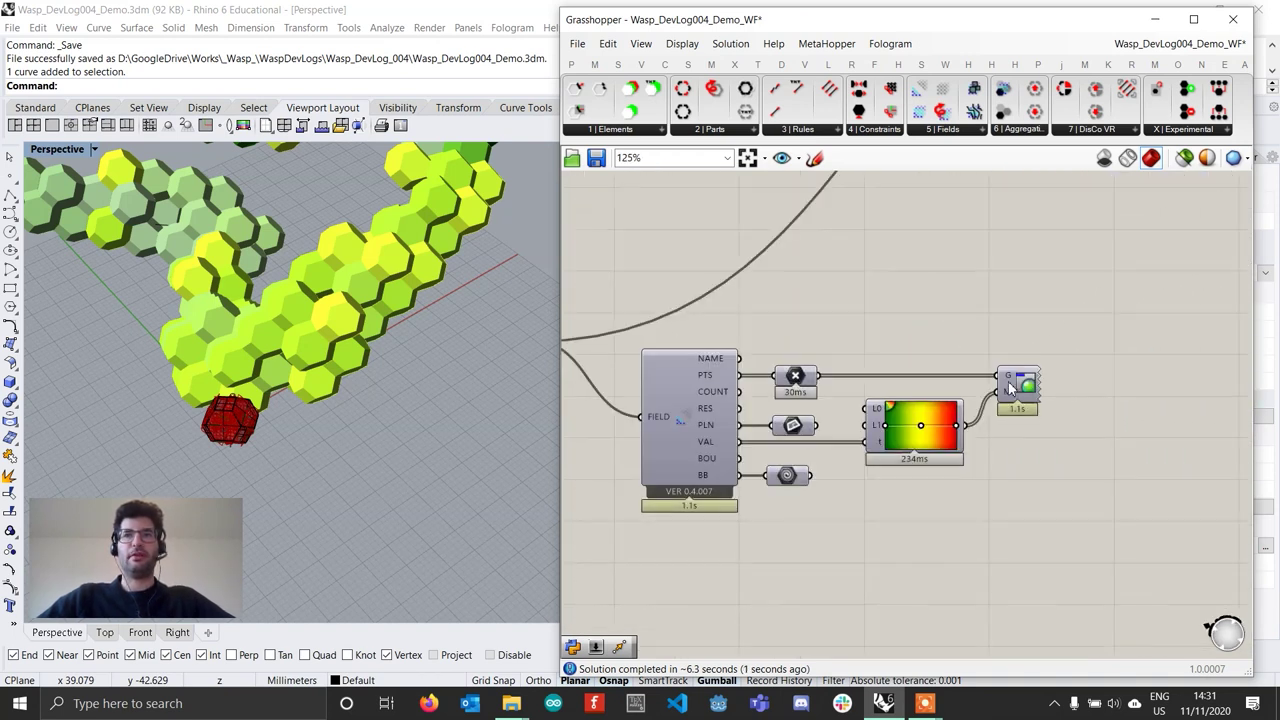
pyautogui.click(1026, 386)
pyautogui.rightClick(1026, 386)
pyautogui.click(1069, 419)
pyautogui.click(894, 519)
pyautogui.scroll(-10, 360, 305)
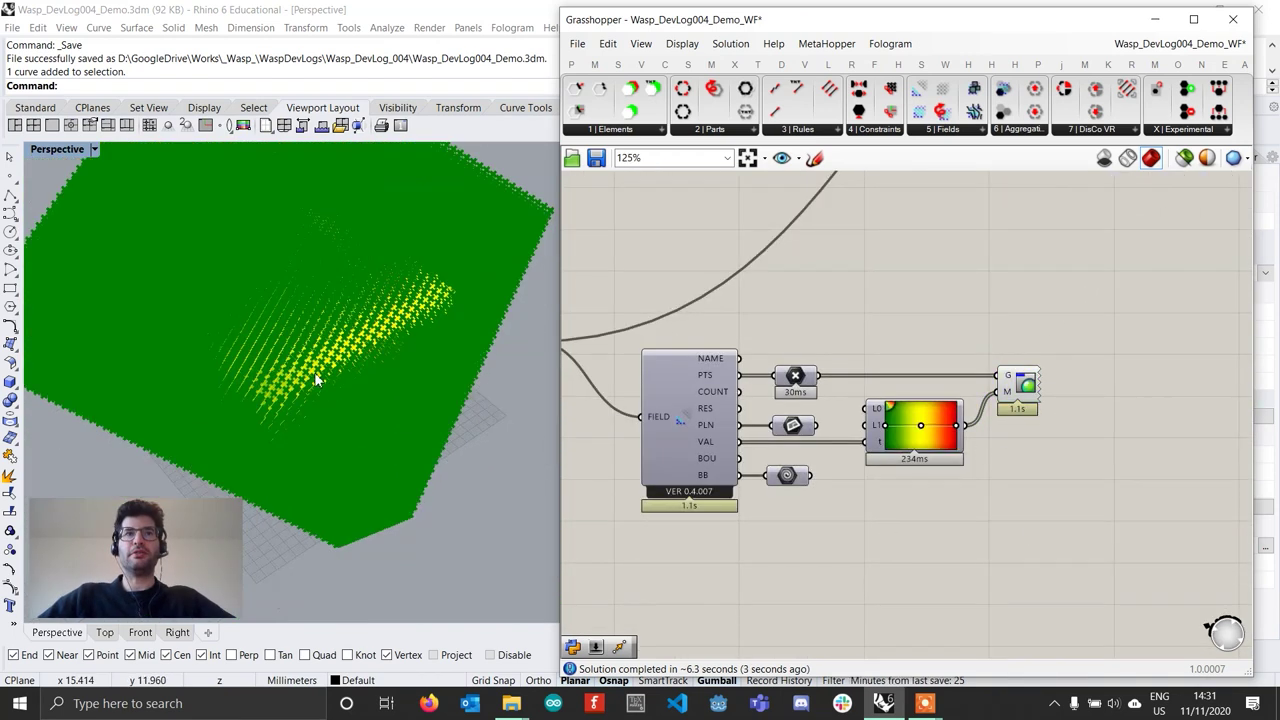
pyautogui.moveTo(360, 305); pyautogui.dragTo(645, 357, button='right')
pyautogui.scroll(8, 368, 300)
pyautogui.scroll(-6, 357, 318)
pyautogui.click(1018, 388)
pyautogui.rightClick(1024, 386)
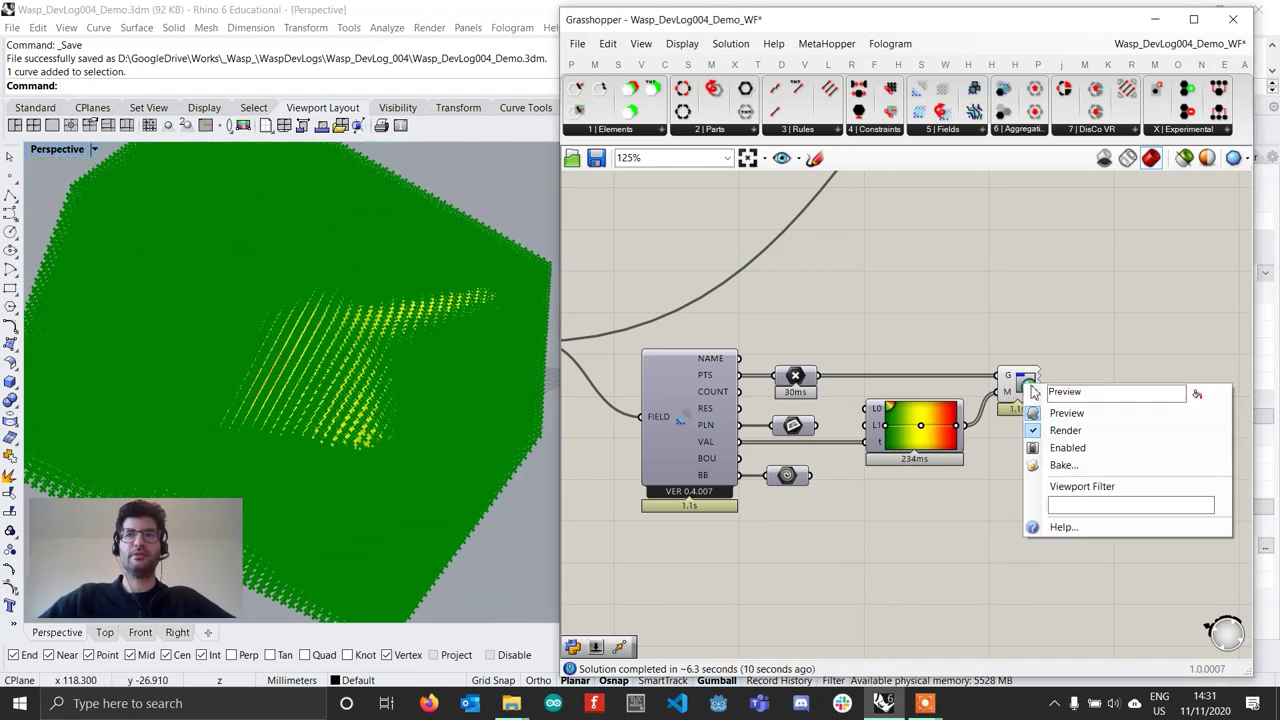
pyautogui.click(1067, 413)
# Step: Reset the aggregation so it is rebuilt with the field tilted about the X axis
pyautogui.scroll(-6, 1070, 415)
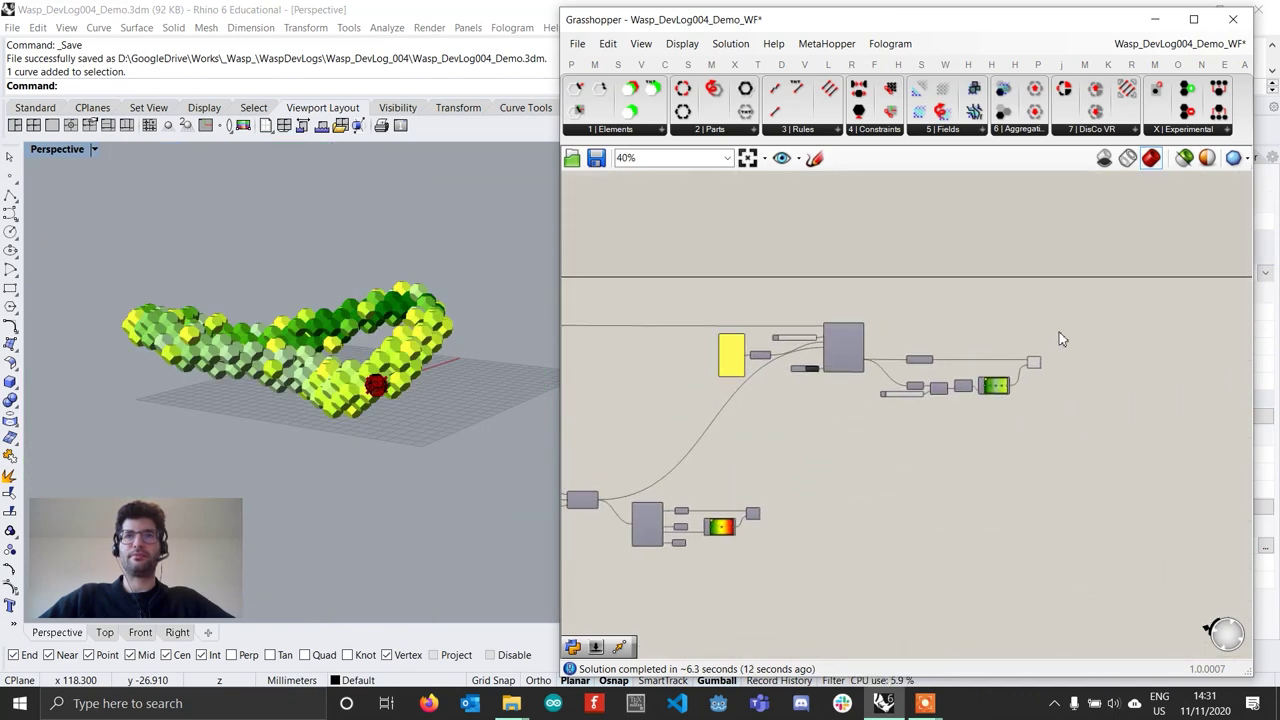
pyautogui.scroll(7, 684, 433)
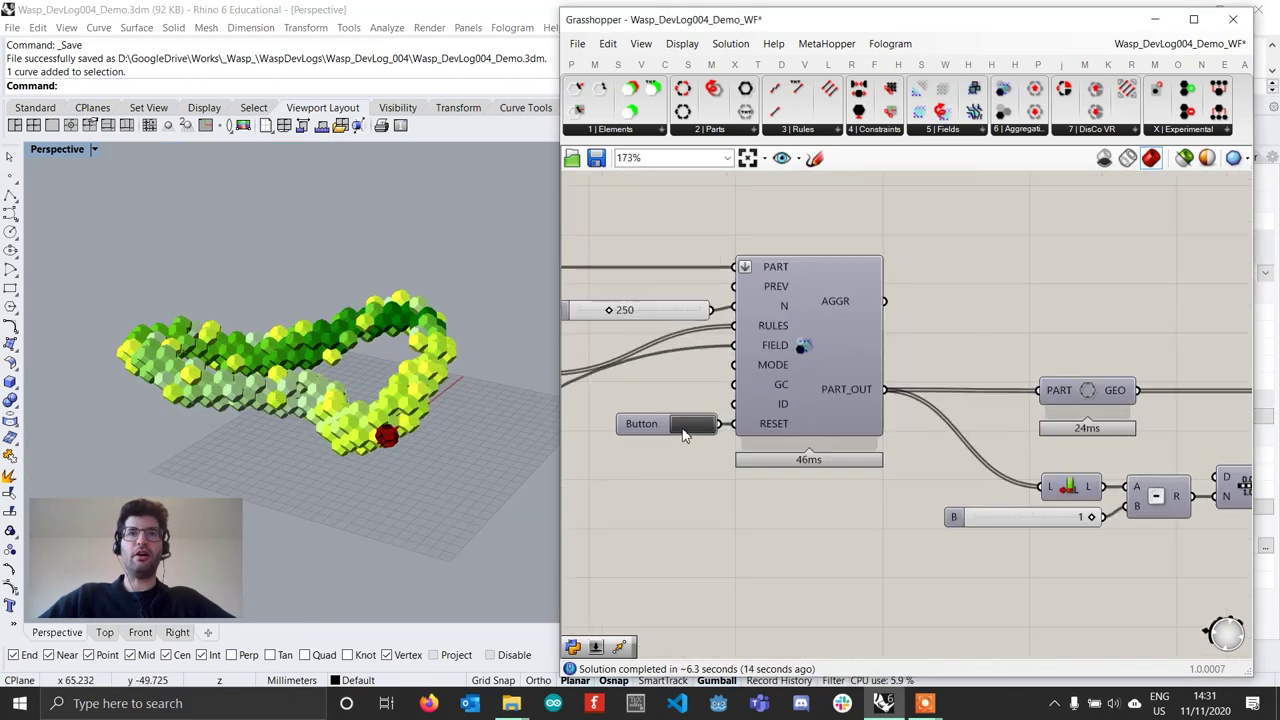
pyautogui.click(684, 433)
# Step: Examine the rebuilt aggregation up close and from several angles to see how its parts follow the tilted field
pyautogui.moveTo(512, 415); pyautogui.dragTo(207, 377, button='right')
pyautogui.scroll(10, 207, 377)
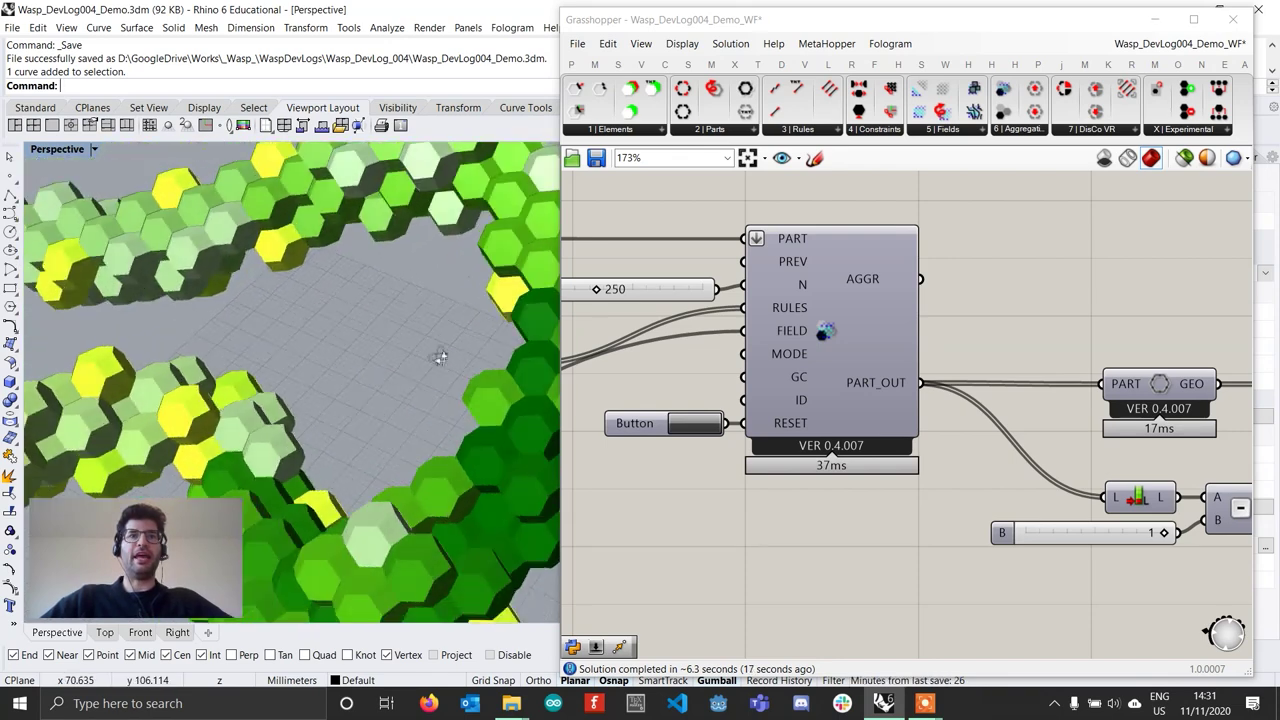
pyautogui.moveTo(446, 351); pyautogui.dragTo(310, 345, button='right')
pyautogui.scroll(-5, 424, 362)
pyautogui.scroll(3, 352, 300)
pyautogui.scroll(-6, 400, 368)
pyautogui.scroll(2, 275, 366)
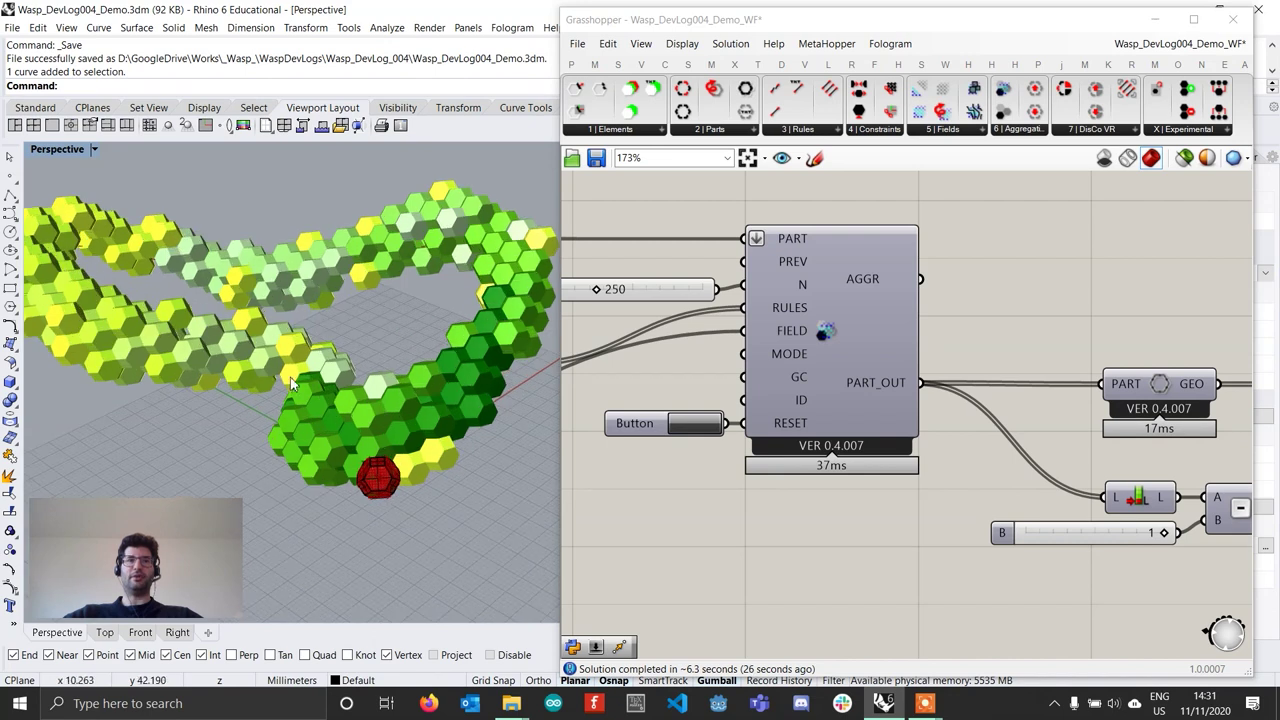
pyautogui.moveTo(361, 411); pyautogui.dragTo(381, 380, button='right')
pyautogui.scroll(-4, 753, 420)
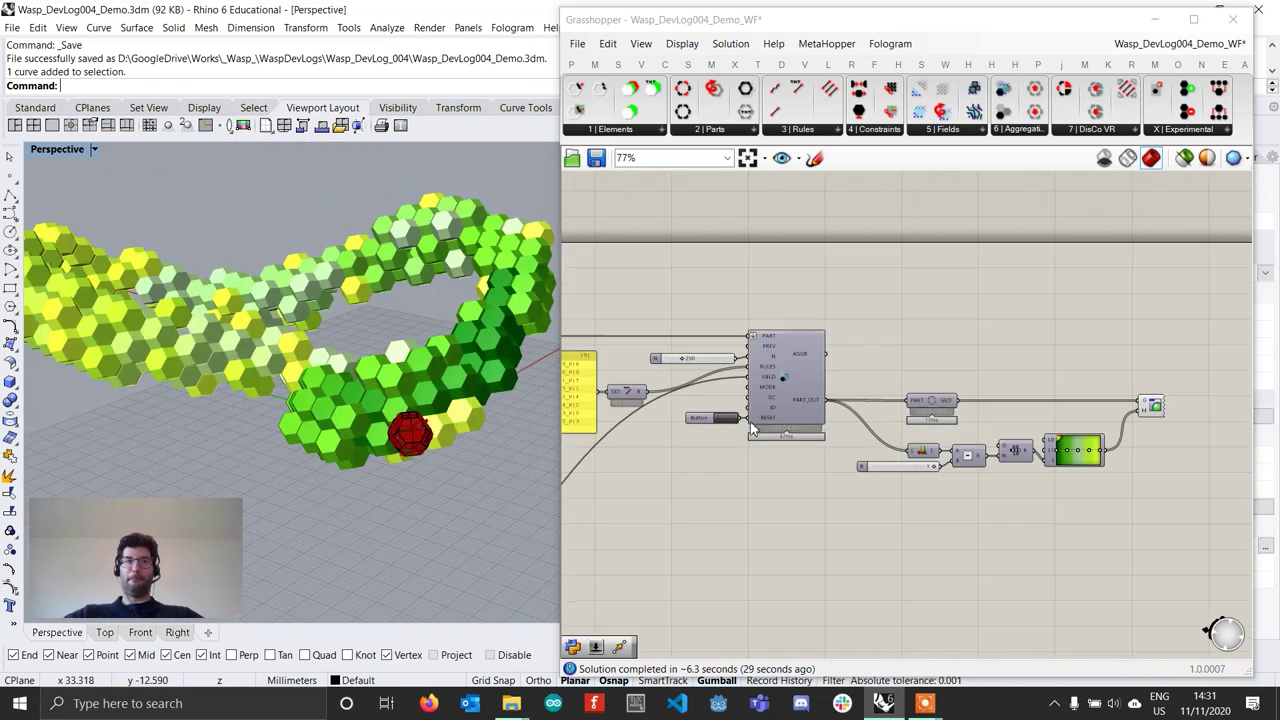
# Step: Move the Deconstruct Field component and its connected preview components lower on the canvas
pyautogui.scroll(-4, 694, 460)
pyautogui.moveTo(708, 492); pyautogui.dragTo(814, 426, button='right')
pyautogui.scroll(4, 733, 495)
pyautogui.moveTo(728, 523); pyautogui.dragTo(905, 466, button='right')
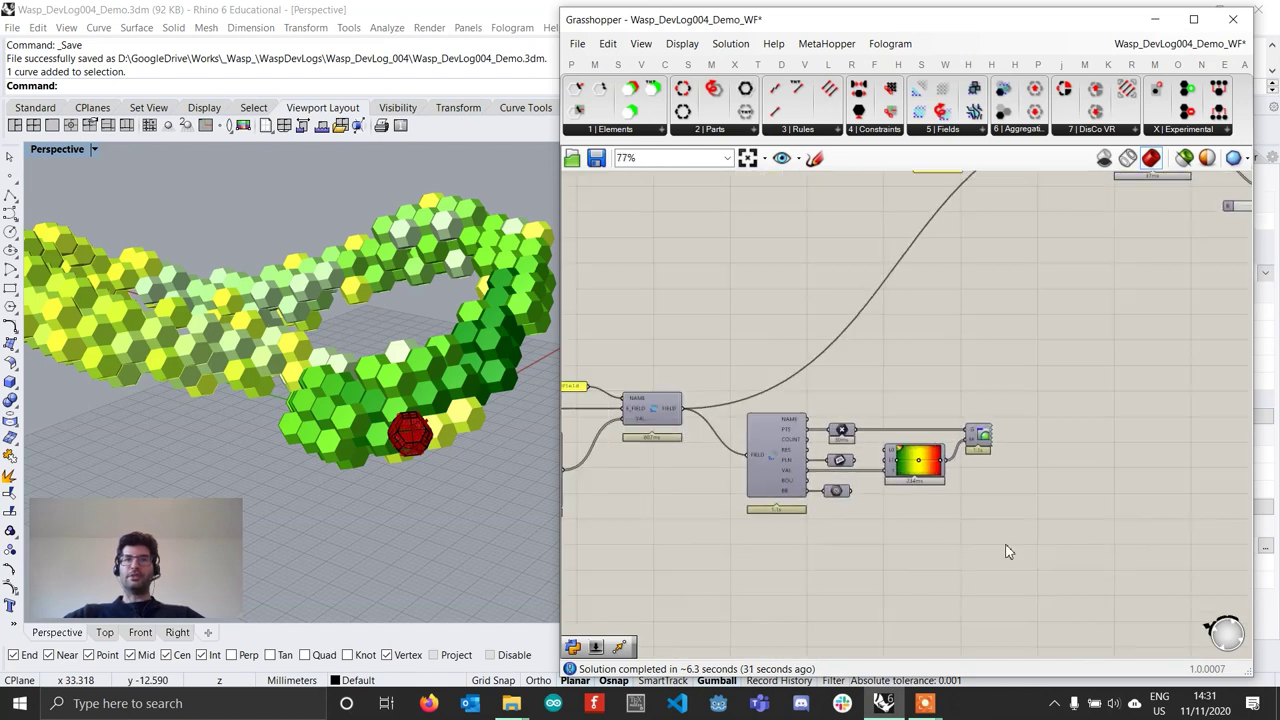
pyautogui.moveTo(1006, 545); pyautogui.dragTo(744, 412)
pyautogui.moveTo(779, 450); pyautogui.dragTo(810, 527)
pyautogui.click(932, 571)
pyautogui.scroll(3, 932, 578)
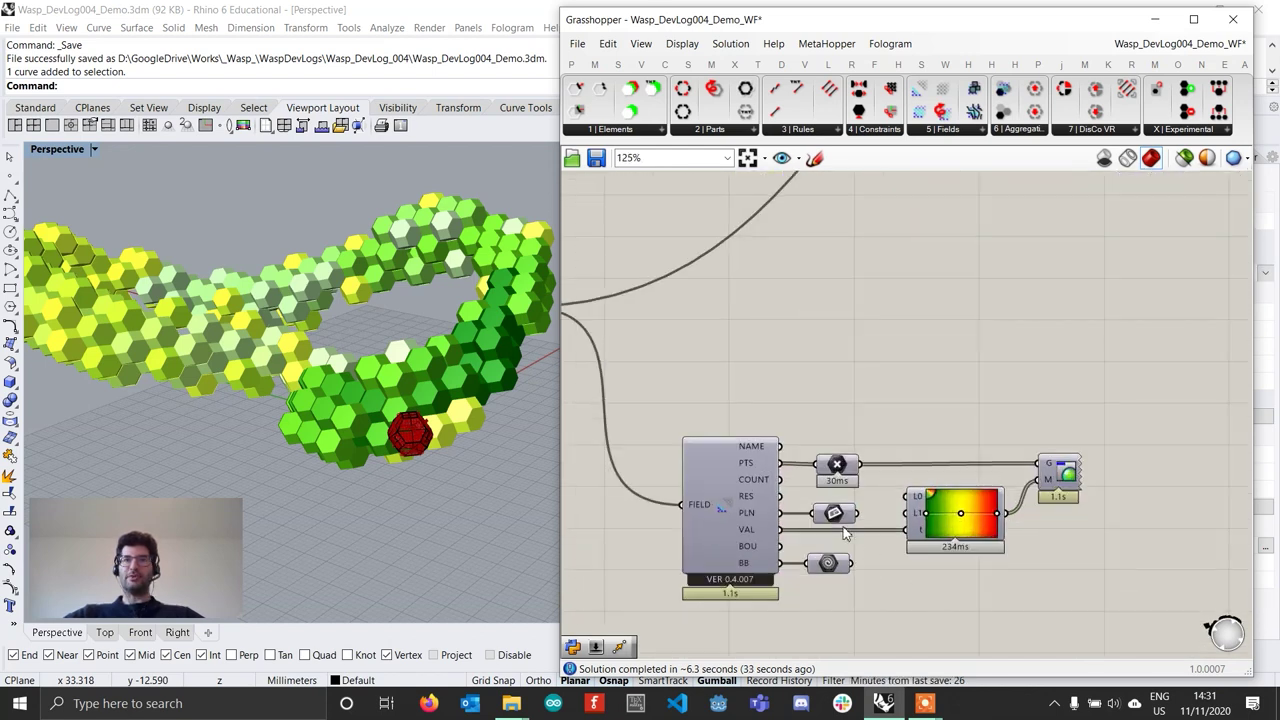
# Step: Turn on the previews of the deconstructed field's plane and bounding box, and view them around the aggregation
pyautogui.rightClick(834, 514)
pyautogui.click(880, 403)
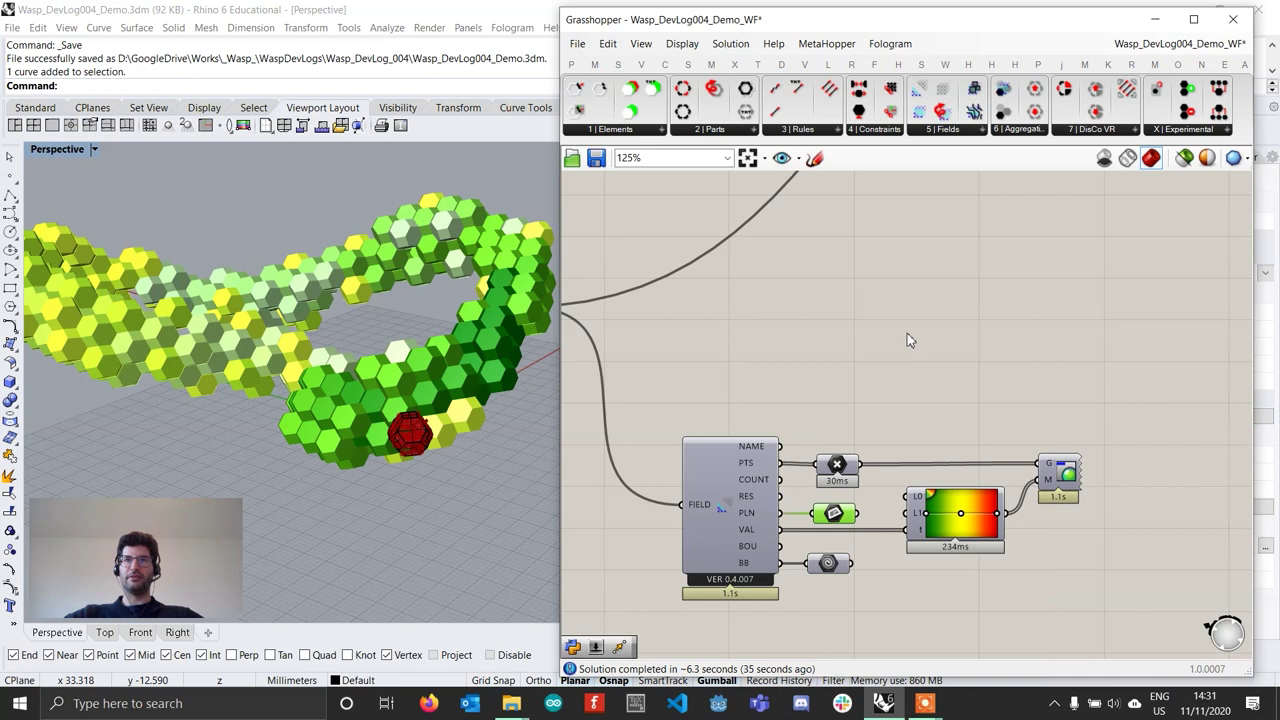
pyautogui.moveTo(420, 466); pyautogui.dragTo(344, 522, button='right')
pyautogui.rightClick(827, 566)
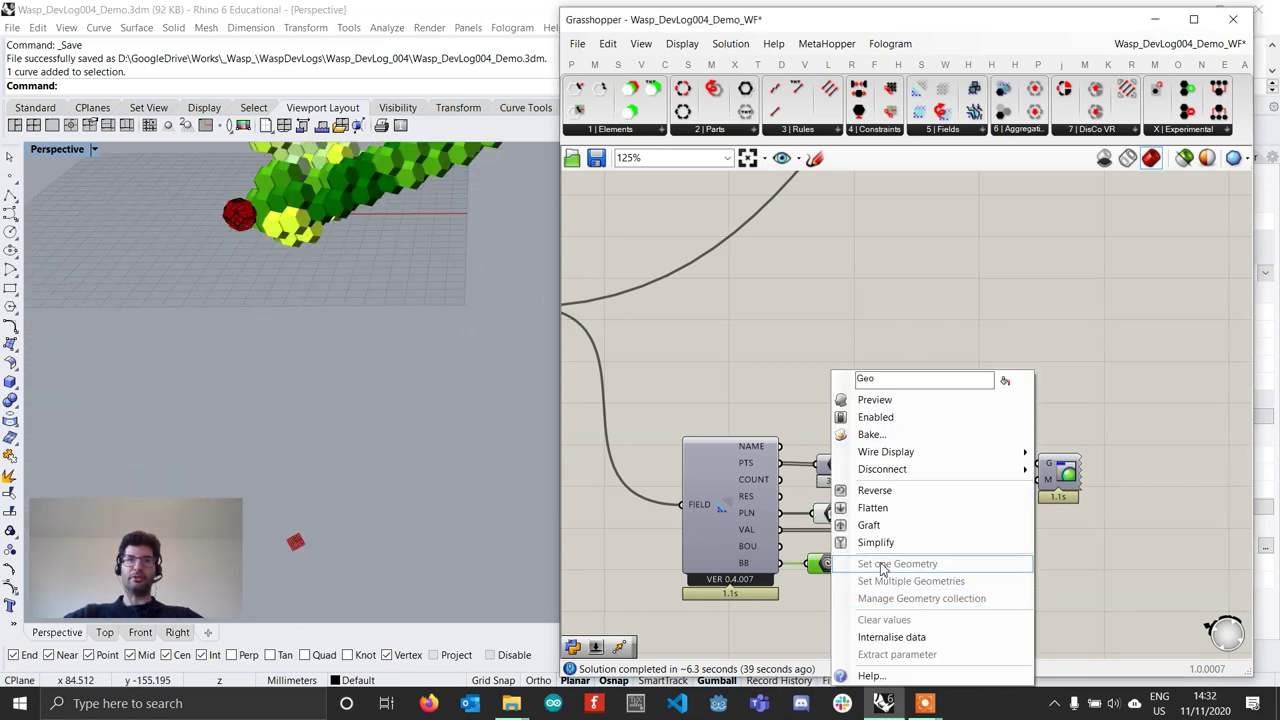
pyautogui.click(881, 404)
pyautogui.moveTo(363, 449); pyautogui.dragTo(430, 478, button='right')
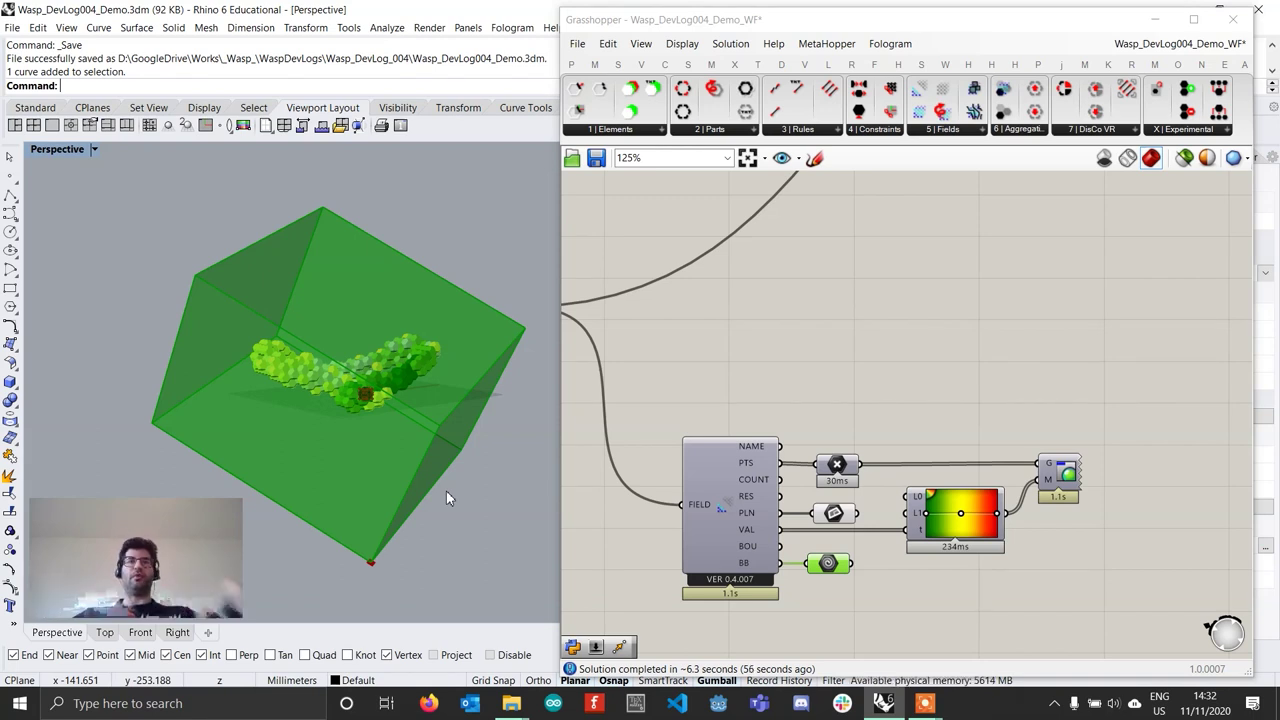
# Step: Set the Angle slider of Rotate 3D to 5 and inspect the orientation of the field's bounding box
pyautogui.scroll(-4, 858, 403)
pyautogui.moveTo(793, 447); pyautogui.dragTo(1050, 447, button='right')
pyautogui.scroll(-3, 920, 454)
pyautogui.moveTo(918, 455); pyautogui.dragTo(1034, 456, button='right')
pyautogui.scroll(-1, 846, 474)
pyautogui.scroll(10, 785, 473)
pyautogui.click(758, 469)
pyautogui.doubleClick(759, 476)
pyautogui.write('5')
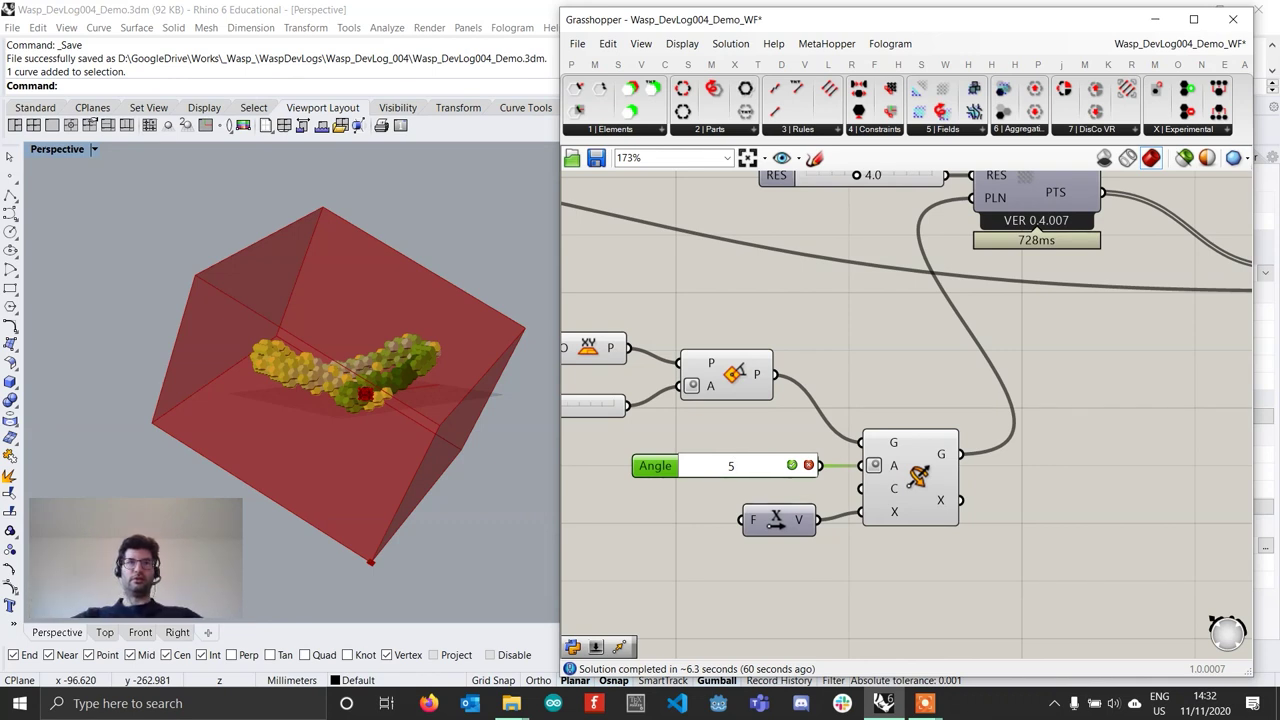
pyautogui.press('Return')
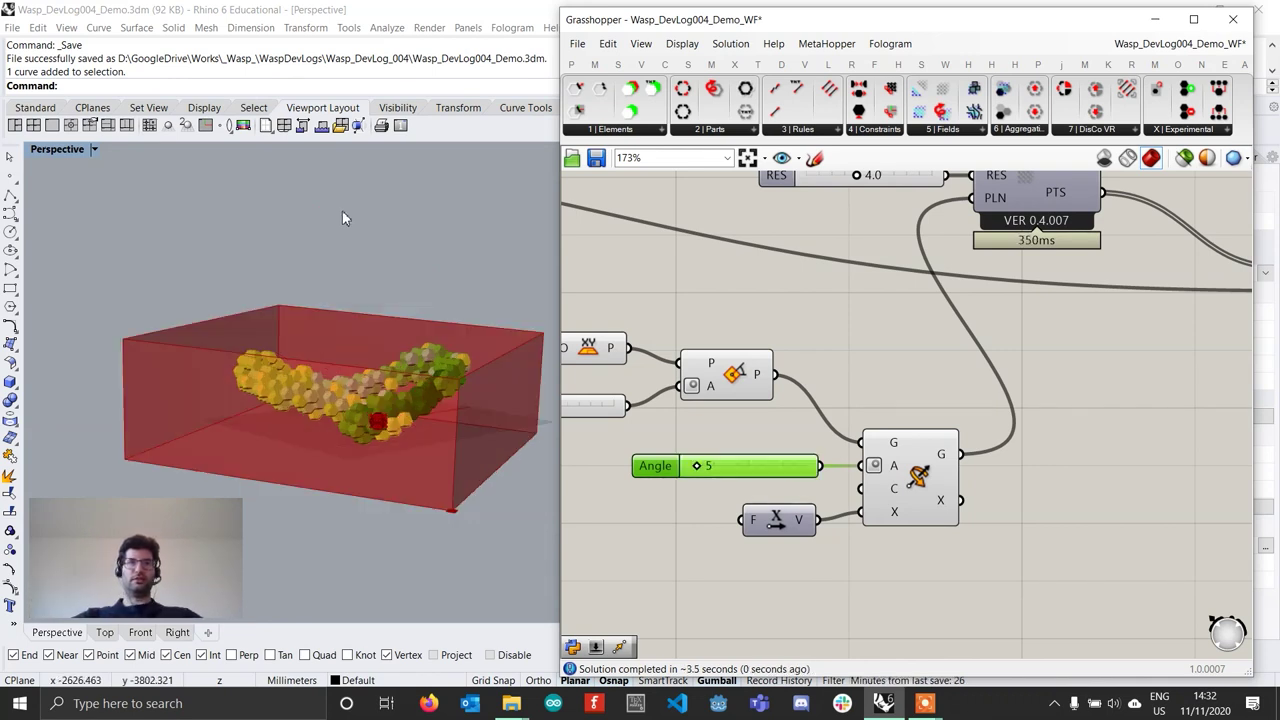
pyautogui.moveTo(342, 217); pyautogui.dragTo(447, 342, button='right')
pyautogui.scroll(4, 289, 433)
pyautogui.scroll(-6, 289, 433)
pyautogui.scroll(-5, 360, 375)
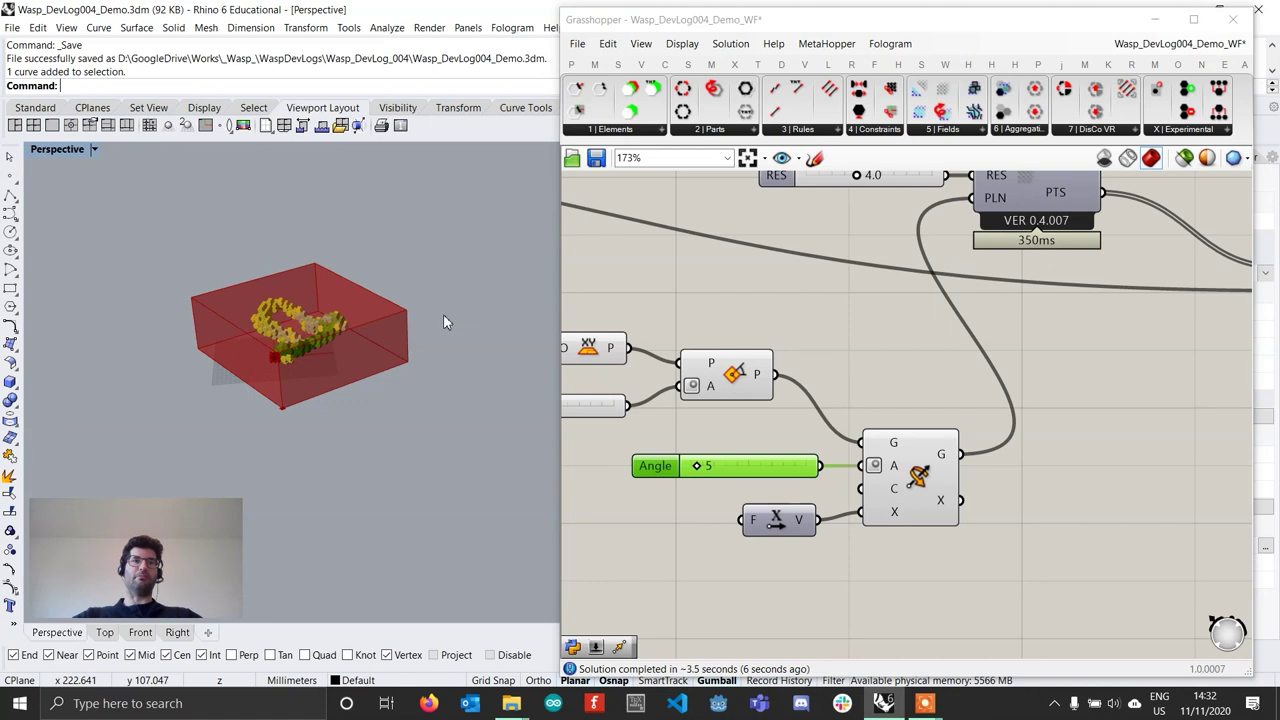
# Step: Move the Deconstruct Field component and its previews farther from the Wasp field component to free space after its output
pyautogui.scroll(-5, 955, 488)
pyautogui.moveTo(1092, 450)
pyautogui.mouseDown(button='right')
pyautogui.moveTo(1063, 426)
pyautogui.moveTo(854, 437)
pyautogui.mouseUp(button='right')
pyautogui.moveTo(1168, 445); pyautogui.dragTo(819, 453, button='right')
pyautogui.moveTo(1184, 517); pyautogui.dragTo(940, 494)
pyautogui.scroll(1, 896, 366)
pyautogui.scroll(1, 896, 366)
pyautogui.scroll(1, 926, 329)
pyautogui.scroll(1, 802, 408)
pyautogui.scroll(1, 802, 408)
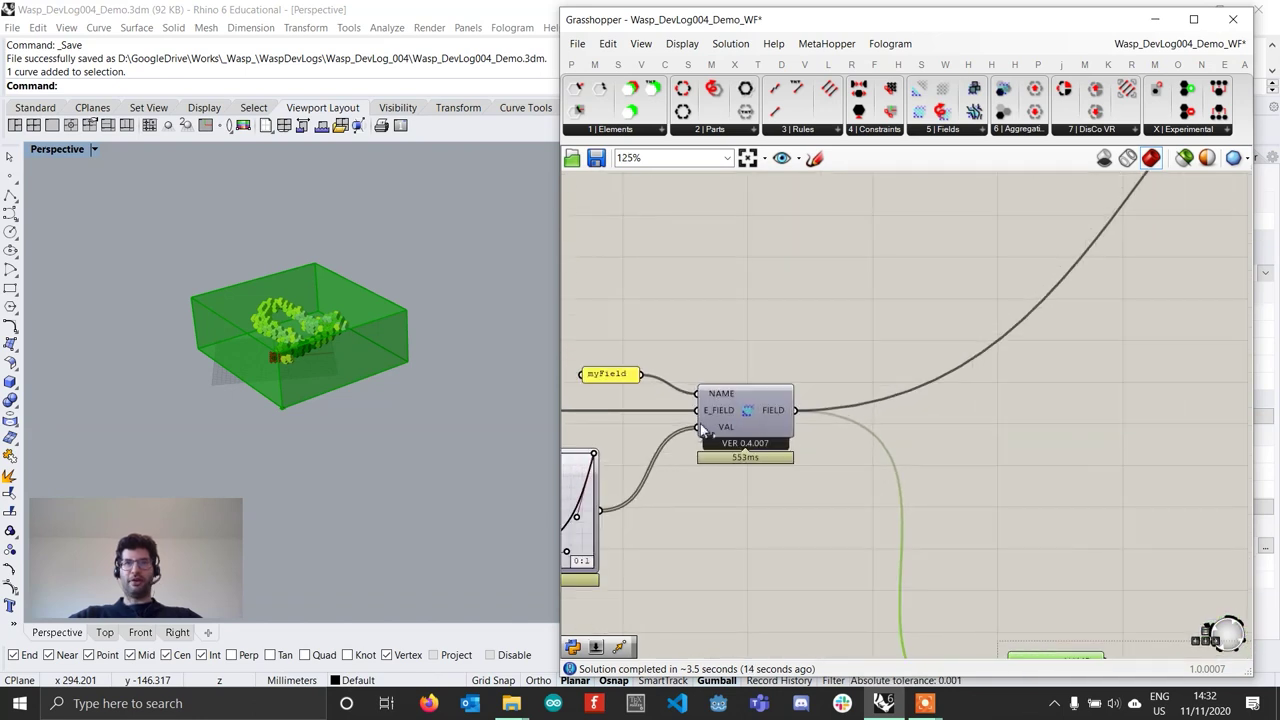
# Step: Add a Wasp Orient Field component beyond the Wasp field component and feed the generated field into its field input
pyautogui.click(979, 133)
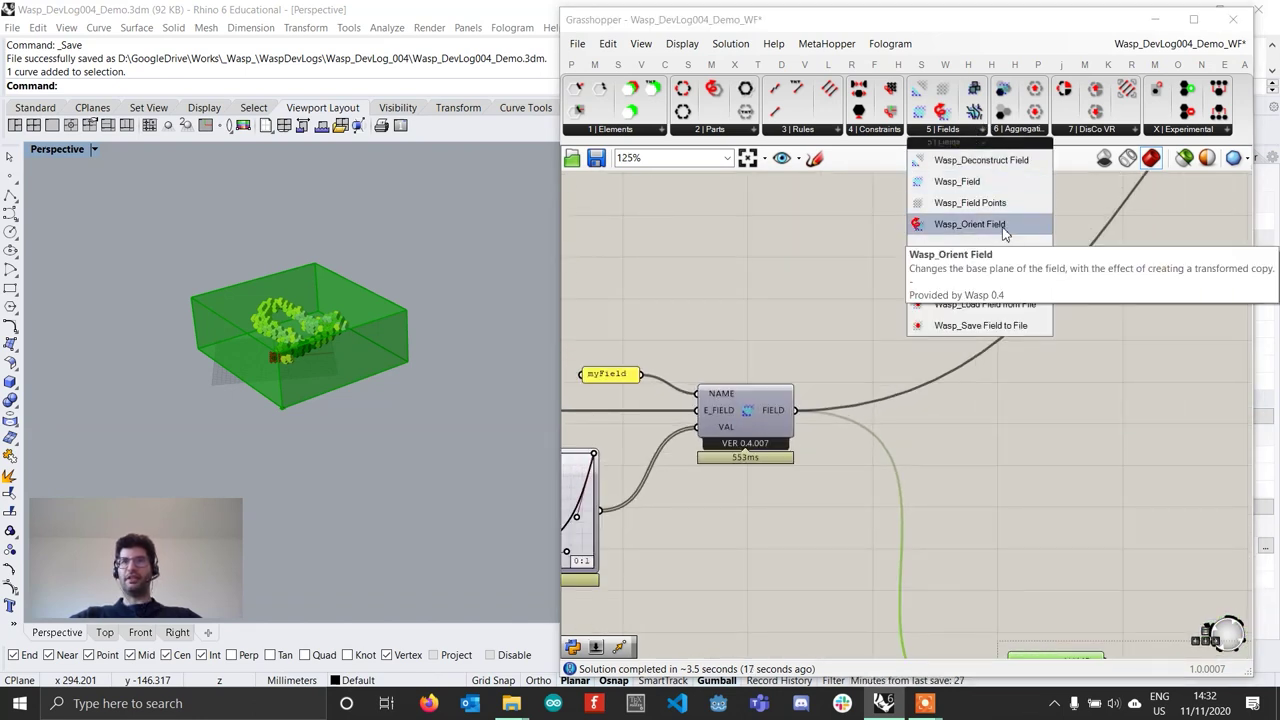
pyautogui.moveTo(1004, 229); pyautogui.dragTo(1140, 433)
pyautogui.scroll(1, 1146, 442)
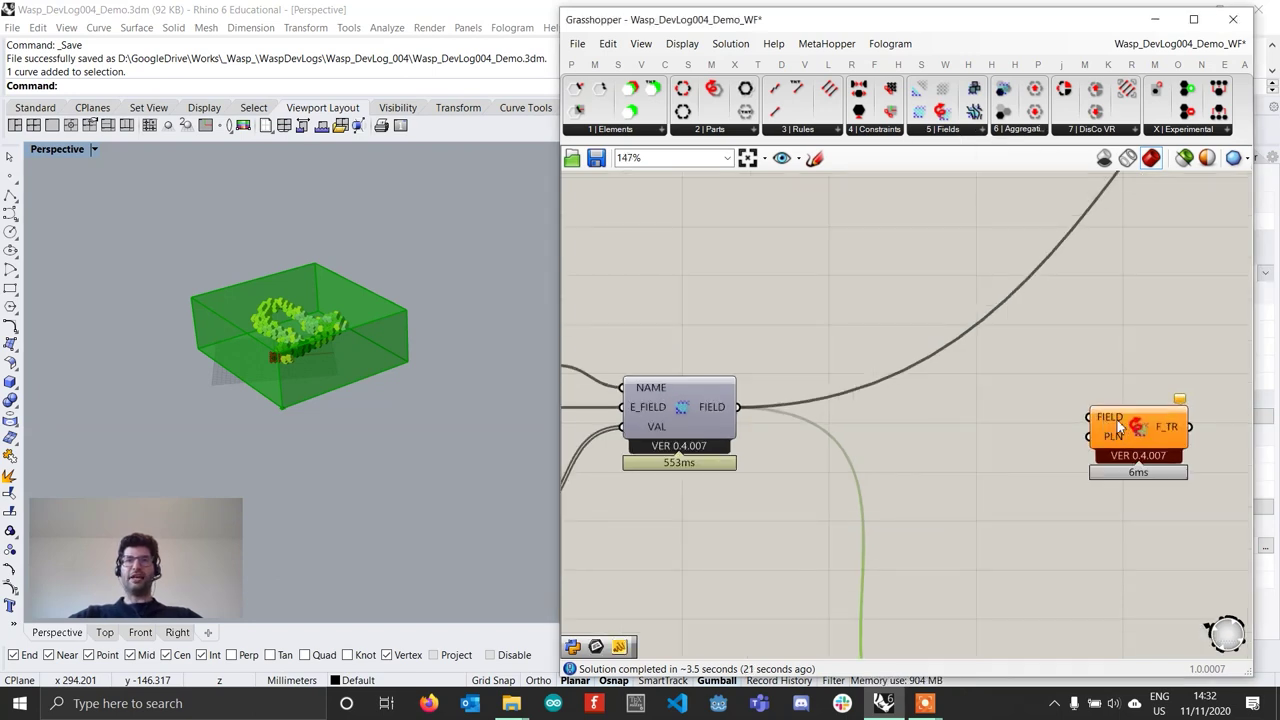
pyautogui.moveTo(412, 432); pyautogui.dragTo(301, 425, button='right')
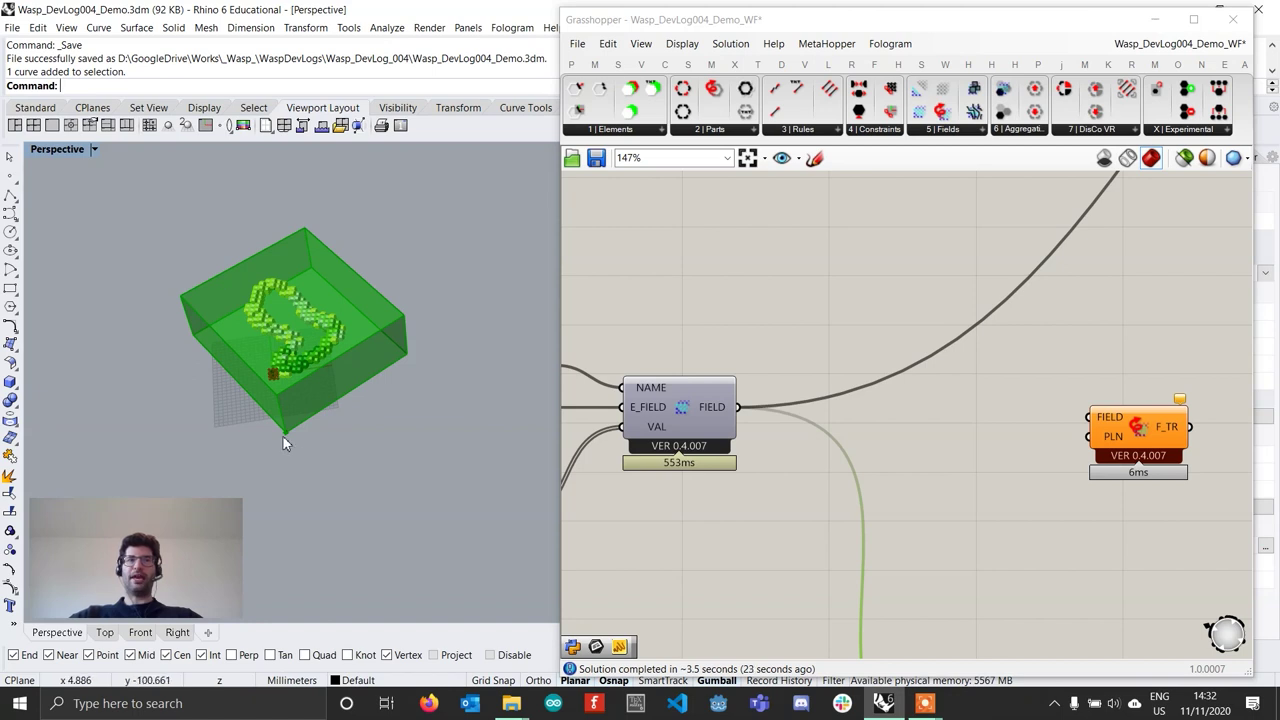
pyautogui.scroll(3, 284, 431)
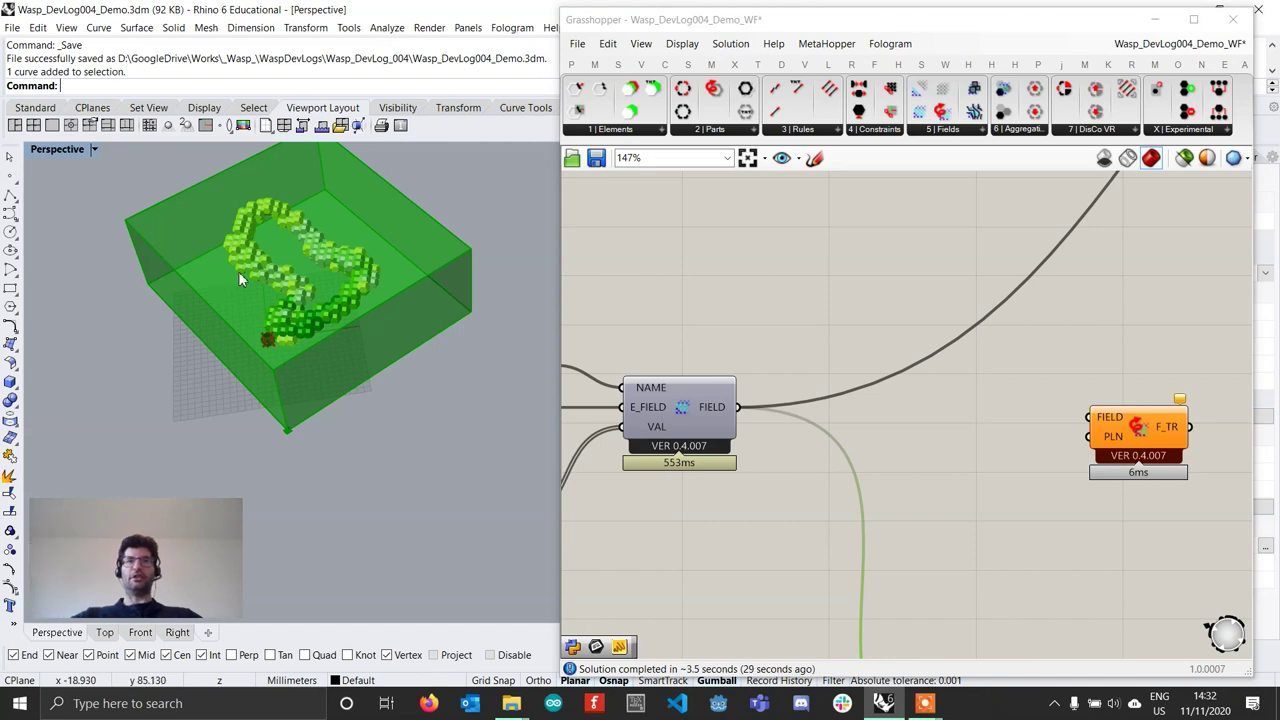
pyautogui.moveTo(738, 407); pyautogui.dragTo(1090, 417)
pyautogui.moveTo(1144, 436); pyautogui.dragTo(920, 441, button='right')
pyautogui.moveTo(920, 441); pyautogui.dragTo(1008, 431)
pyautogui.moveTo(838, 514); pyautogui.dragTo(934, 521, button='right')
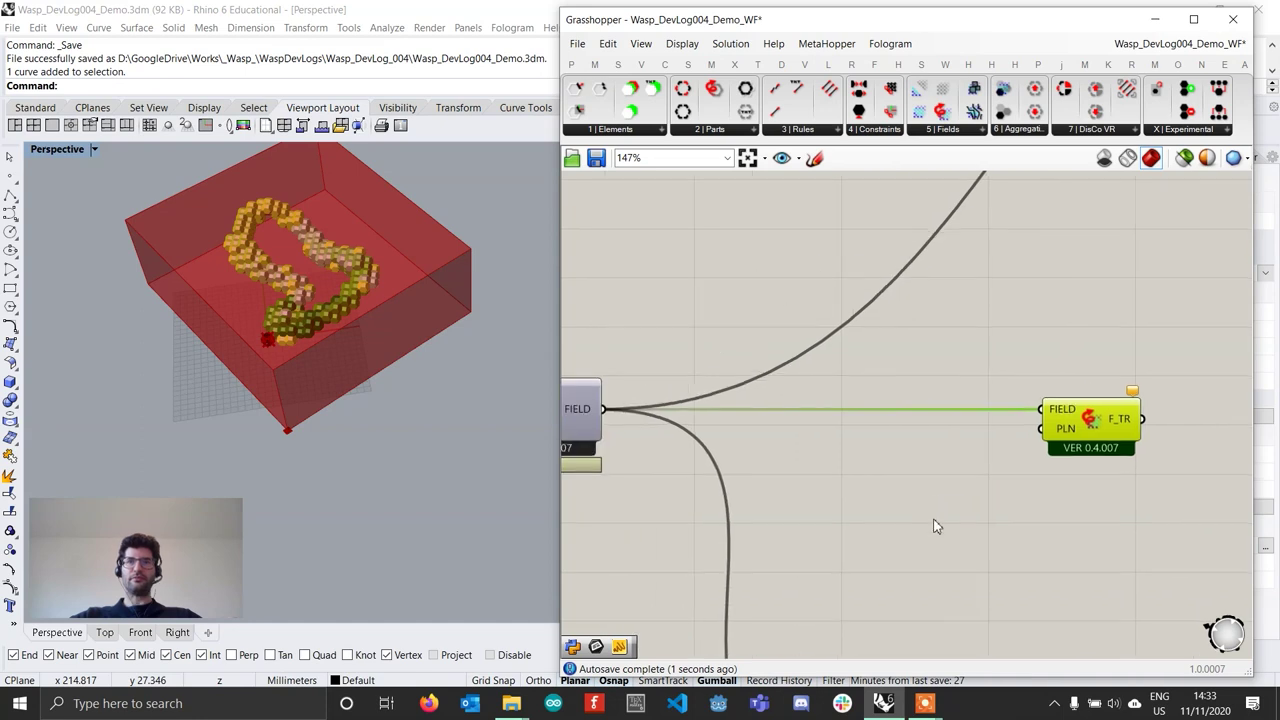
# Step: Add an XZ Plane component below the Orient Field component and a Construct Point component in front of it
pyautogui.doubleClick(900, 541)
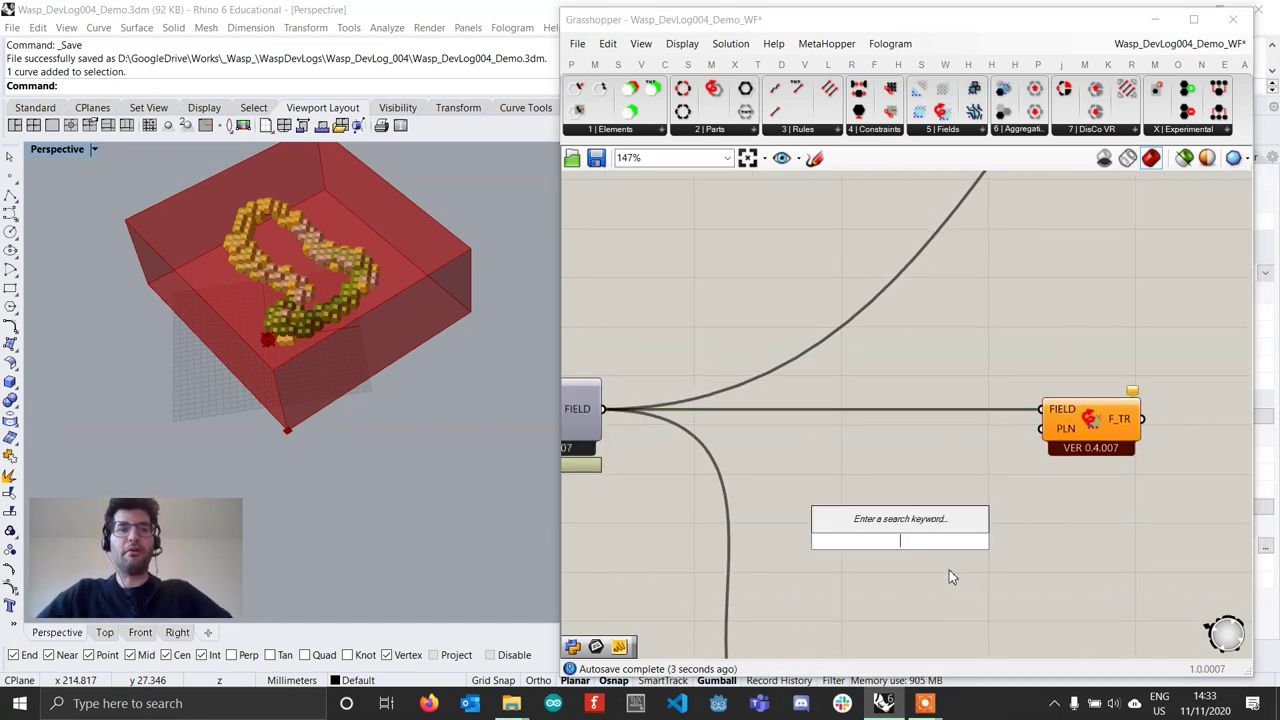
pyautogui.write('xz')
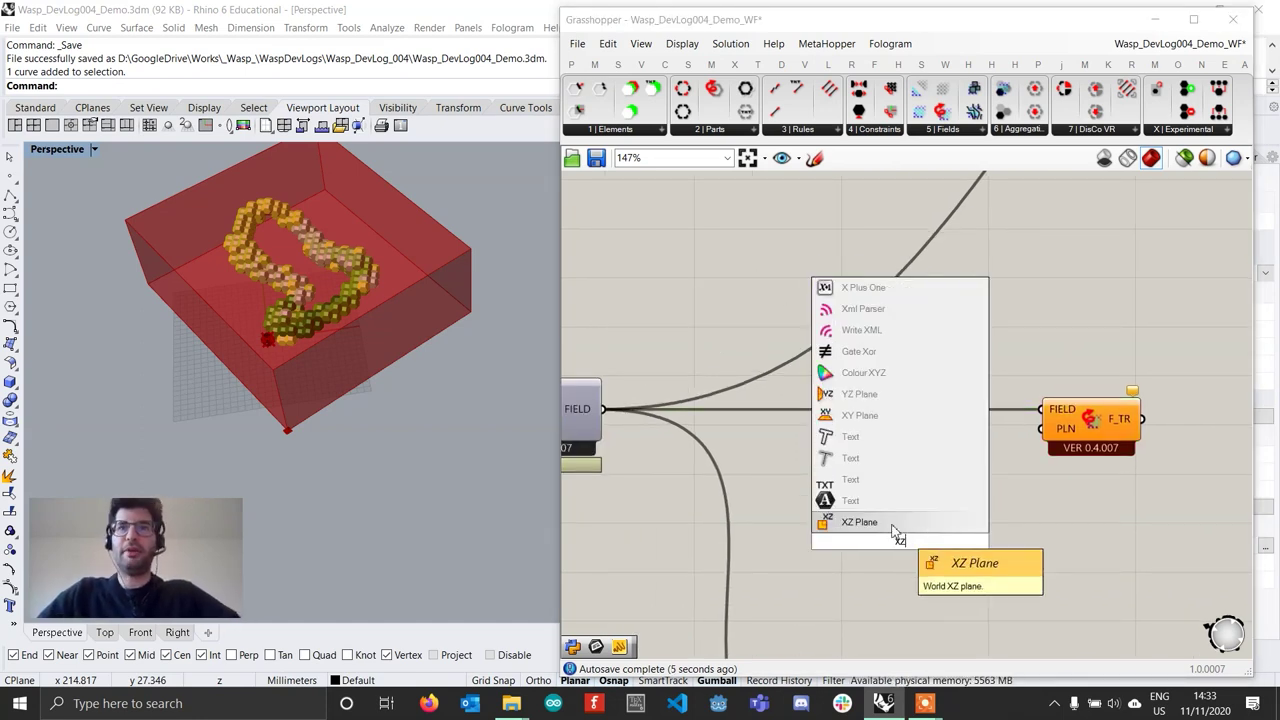
pyautogui.click(893, 530)
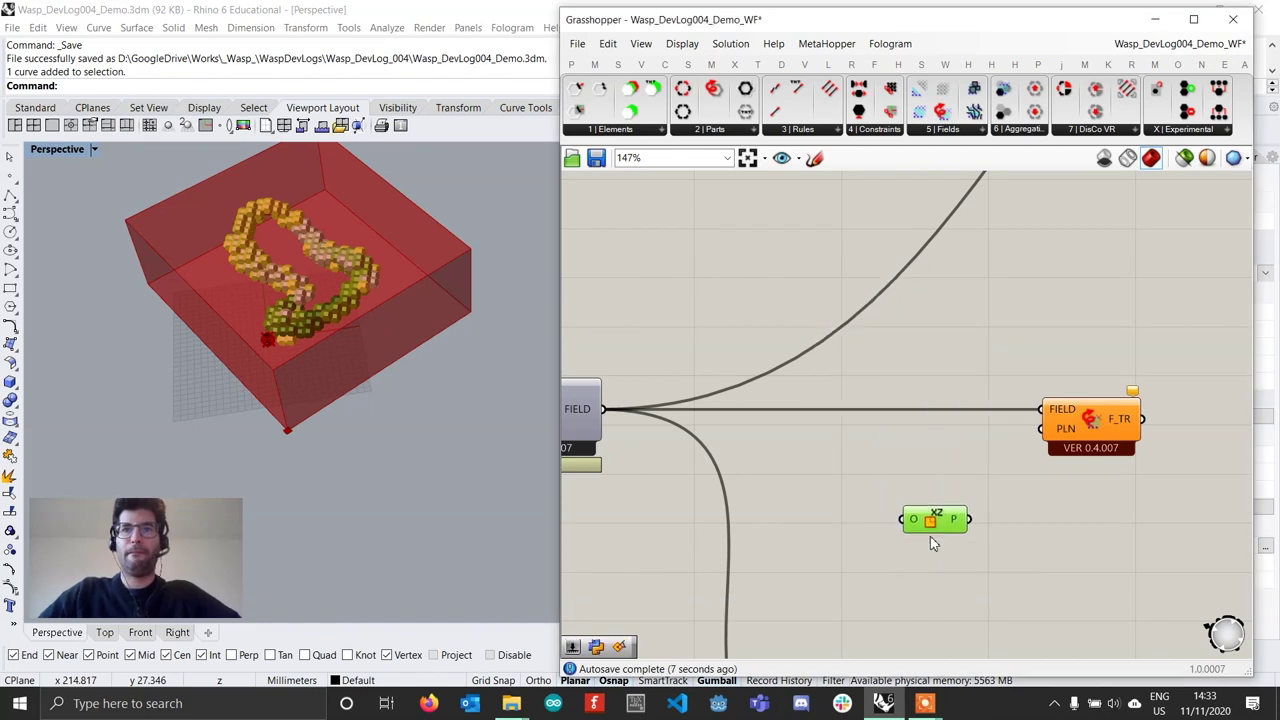
pyautogui.scroll(2, 898, 541)
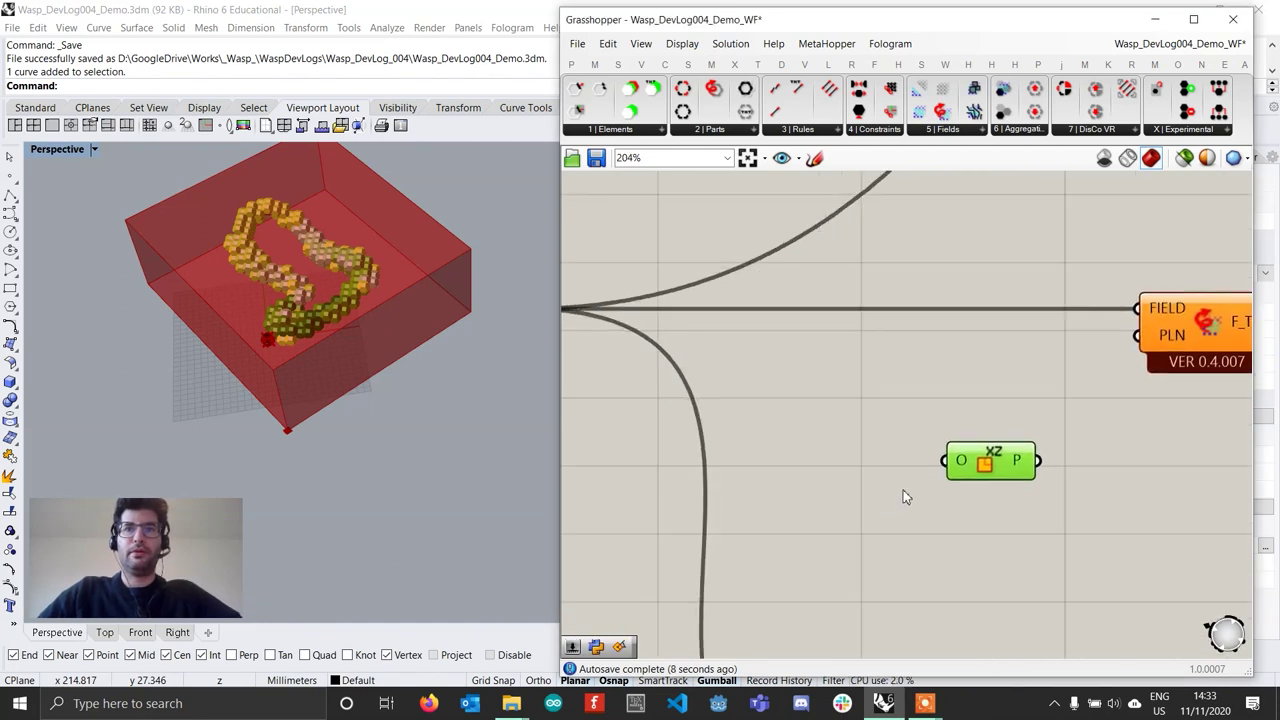
pyautogui.doubleClick(818, 532)
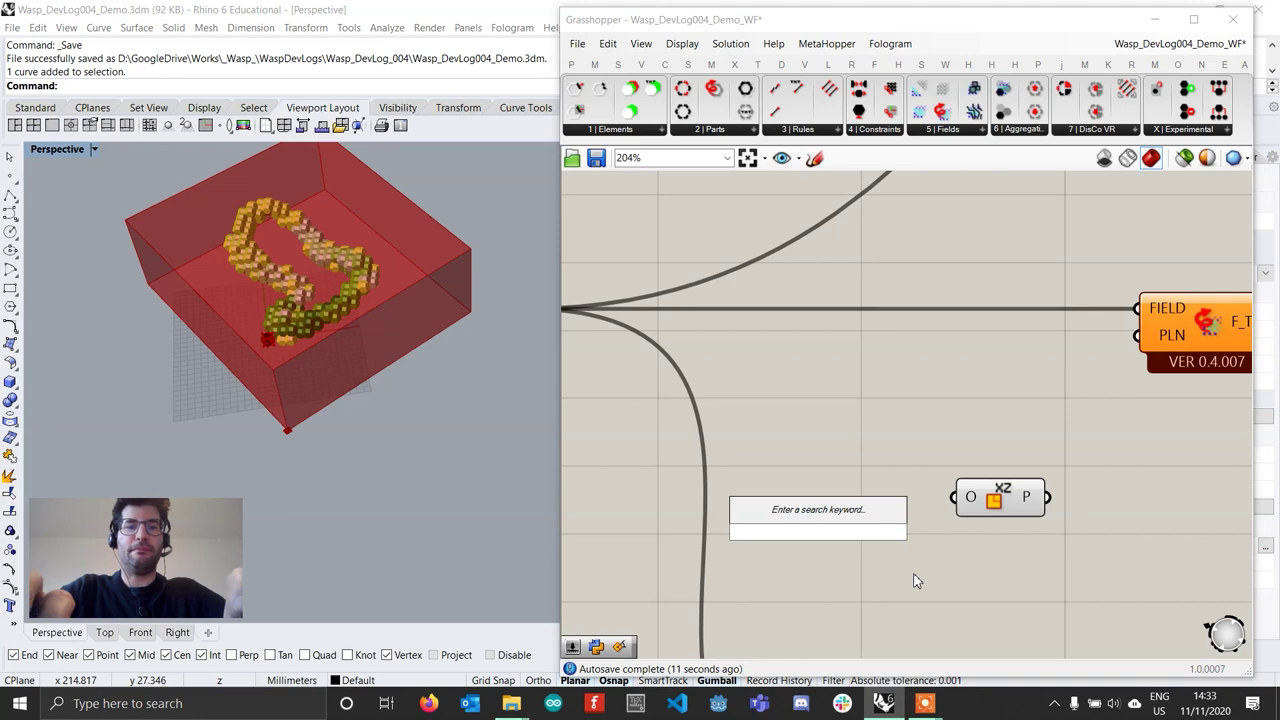
pyautogui.write('co')
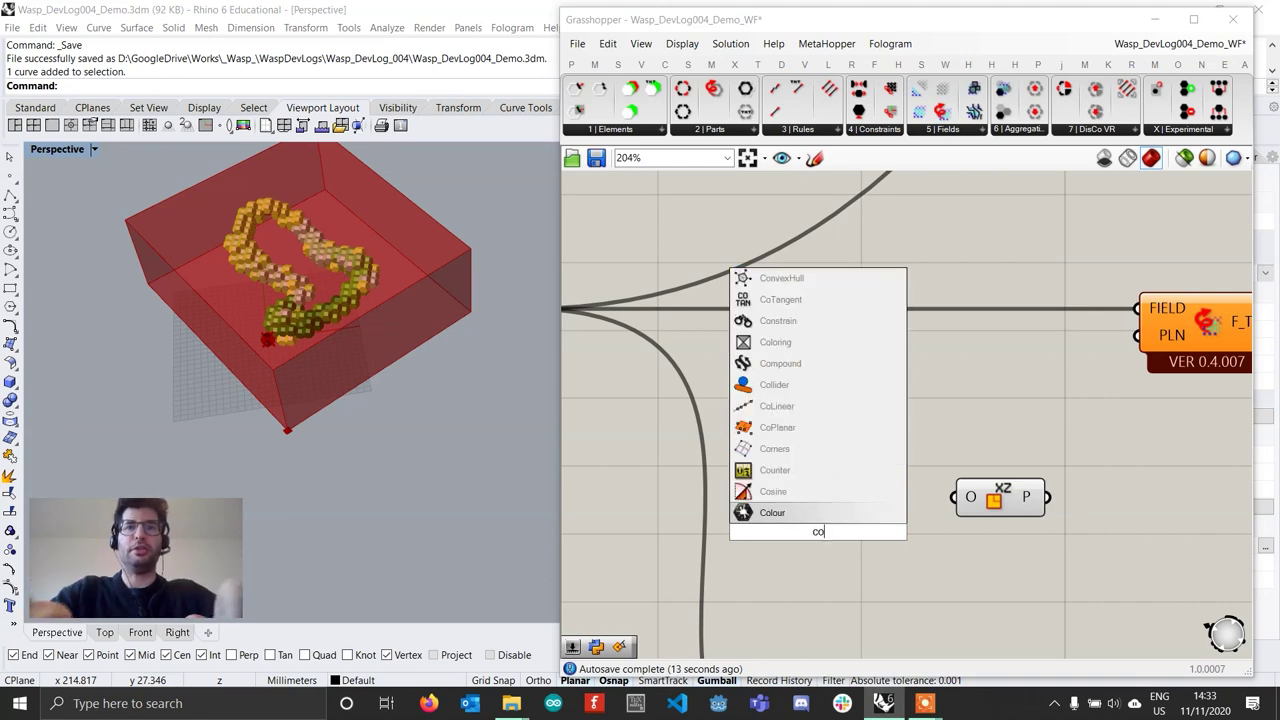
pyautogui.write('nstruct point')
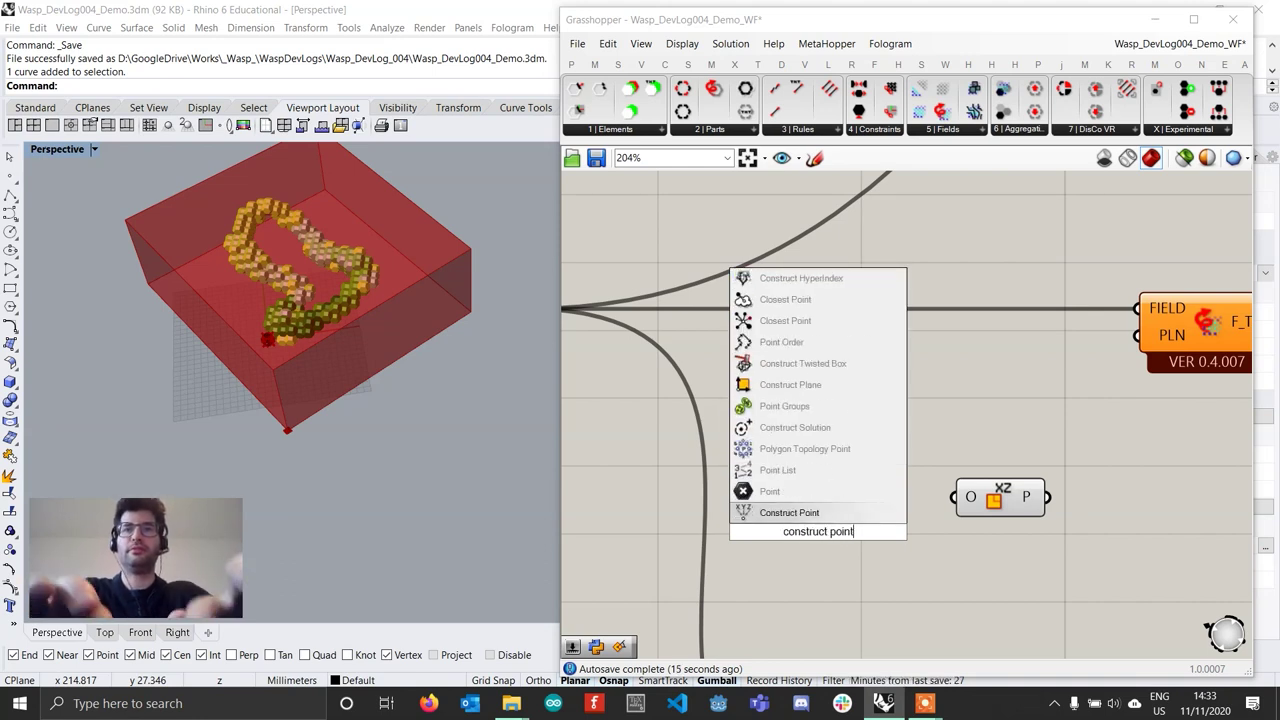
pyautogui.press('Return')
pyautogui.moveTo(833, 538); pyautogui.dragTo(864, 506)
# Step: Create three number sliders with the values 350, 200 and 50 in front of Construct Point
pyautogui.moveTo(601, 488); pyautogui.dragTo(706, 483, button='right')
pyautogui.doubleClick(706, 483)
pyautogui.write('350')
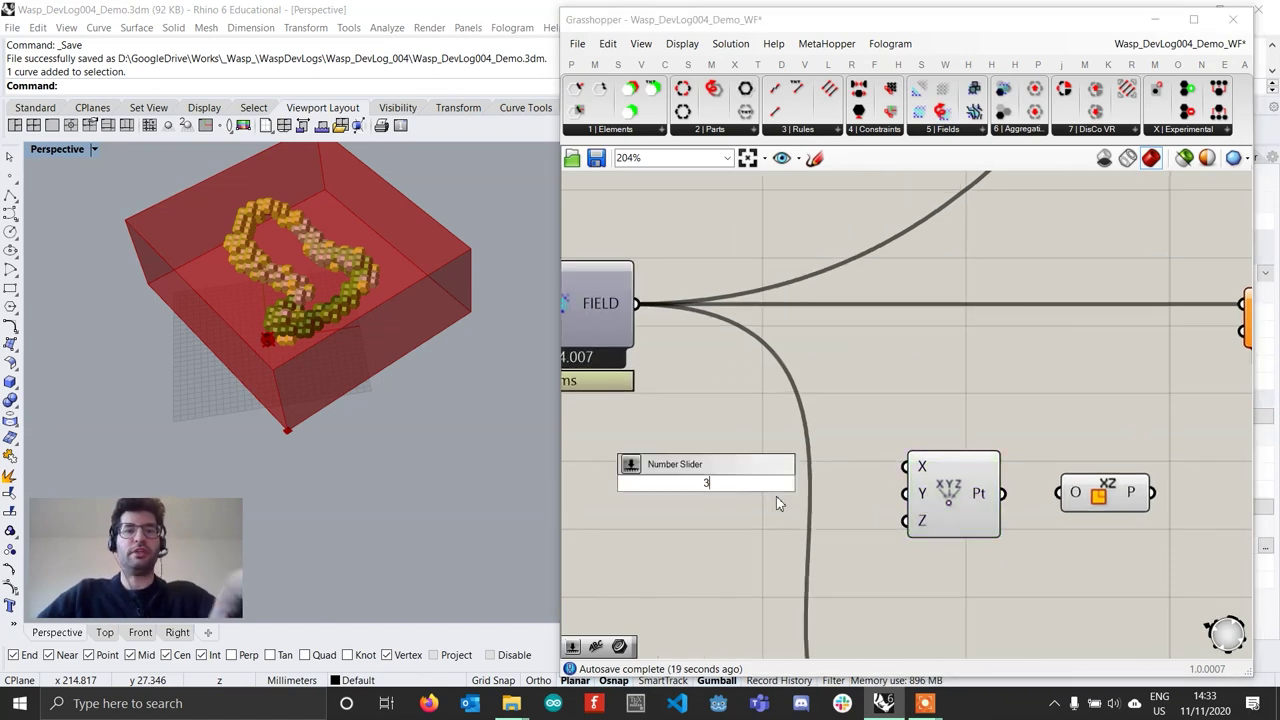
pyautogui.press('Return')
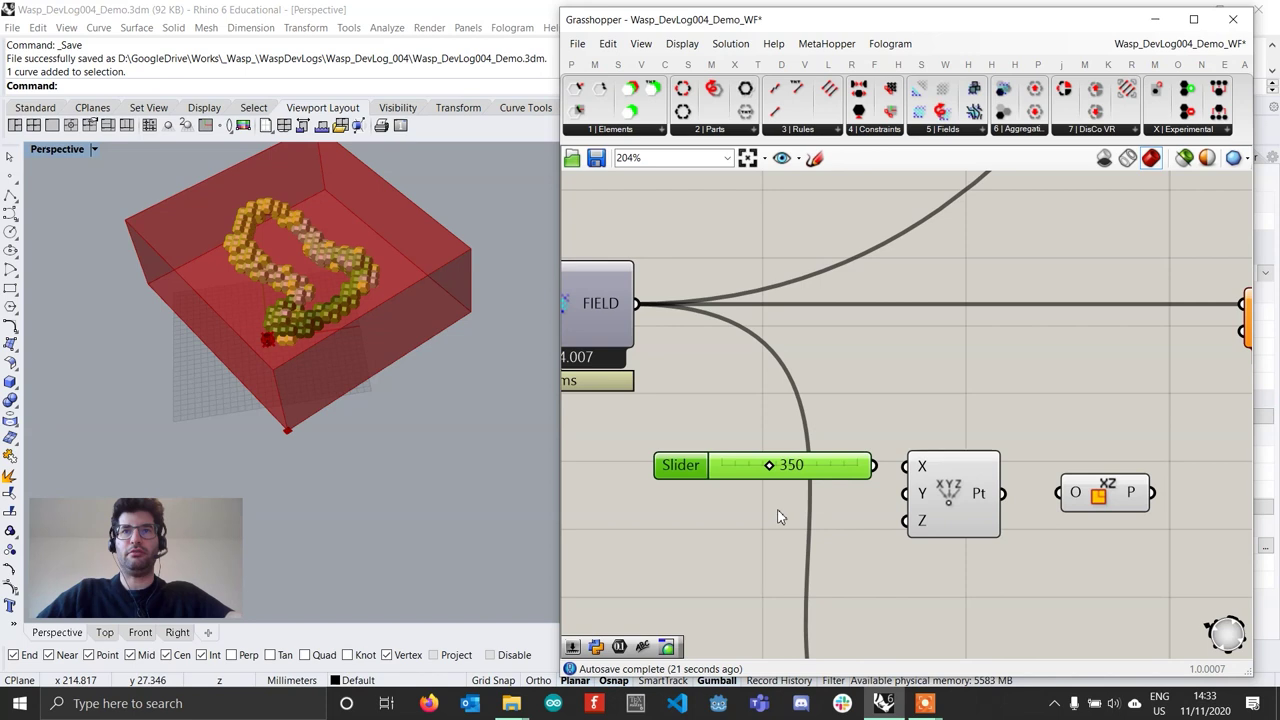
pyautogui.doubleClick(778, 503)
pyautogui.write('200')
pyautogui.press('Return')
pyautogui.doubleClick(753, 547)
pyautogui.write('50')
pyautogui.press('Return')
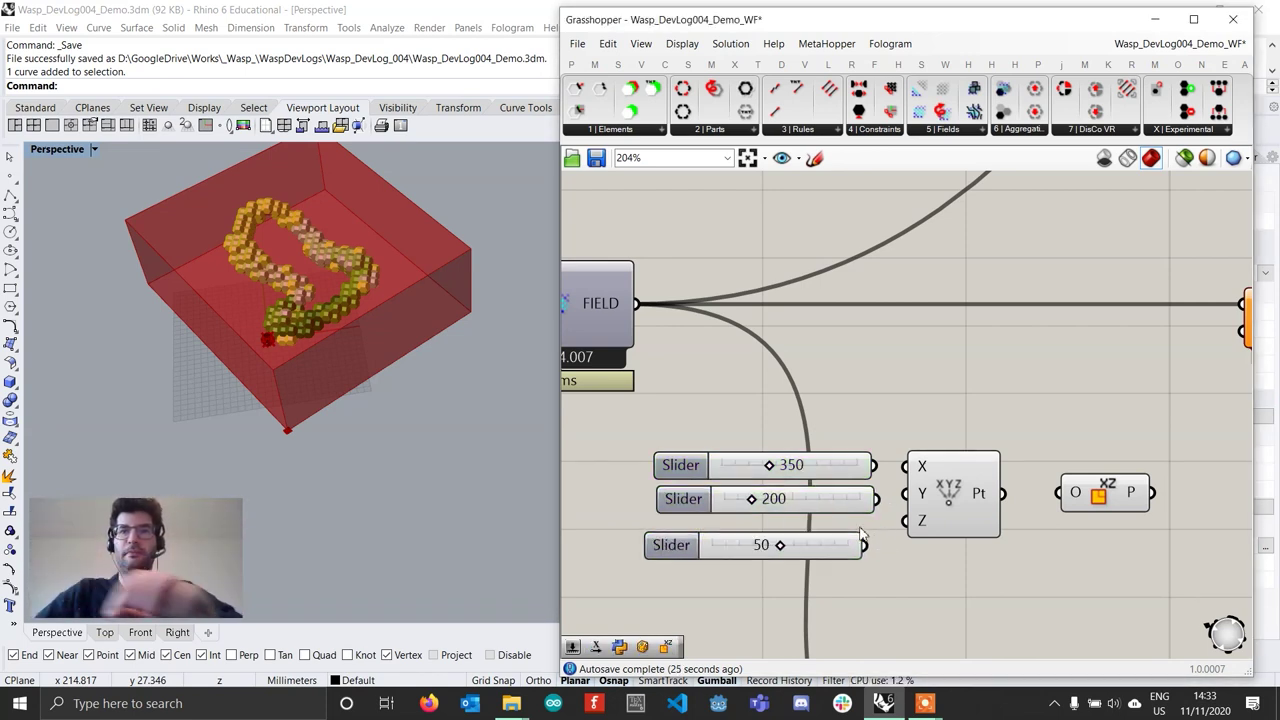
# Step: Connect the 350, 200 and 50 sliders to the X, Y and Z inputs of Construct Point and align them
pyautogui.moveTo(870, 550); pyautogui.dragTo(907, 466)
pyautogui.click(823, 462)
pyautogui.moveTo(823, 462); pyautogui.dragTo(820, 449)
pyautogui.moveTo(866, 506); pyautogui.dragTo(812, 494)
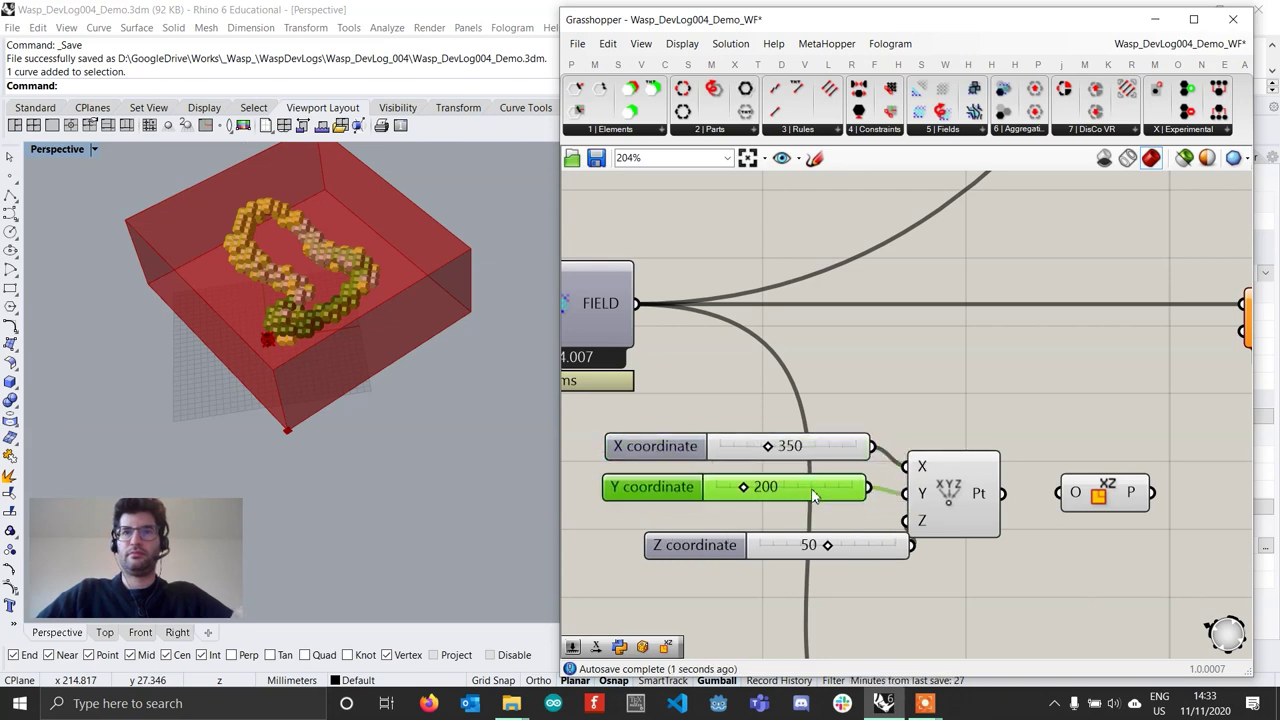
pyautogui.moveTo(880, 556); pyautogui.dragTo(821, 552)
# Step: Use the constructed point as the XZ plane's origin and connect that plane to Orient Field's plane input
pyautogui.moveTo(1007, 505); pyautogui.dragTo(843, 505, button='right')
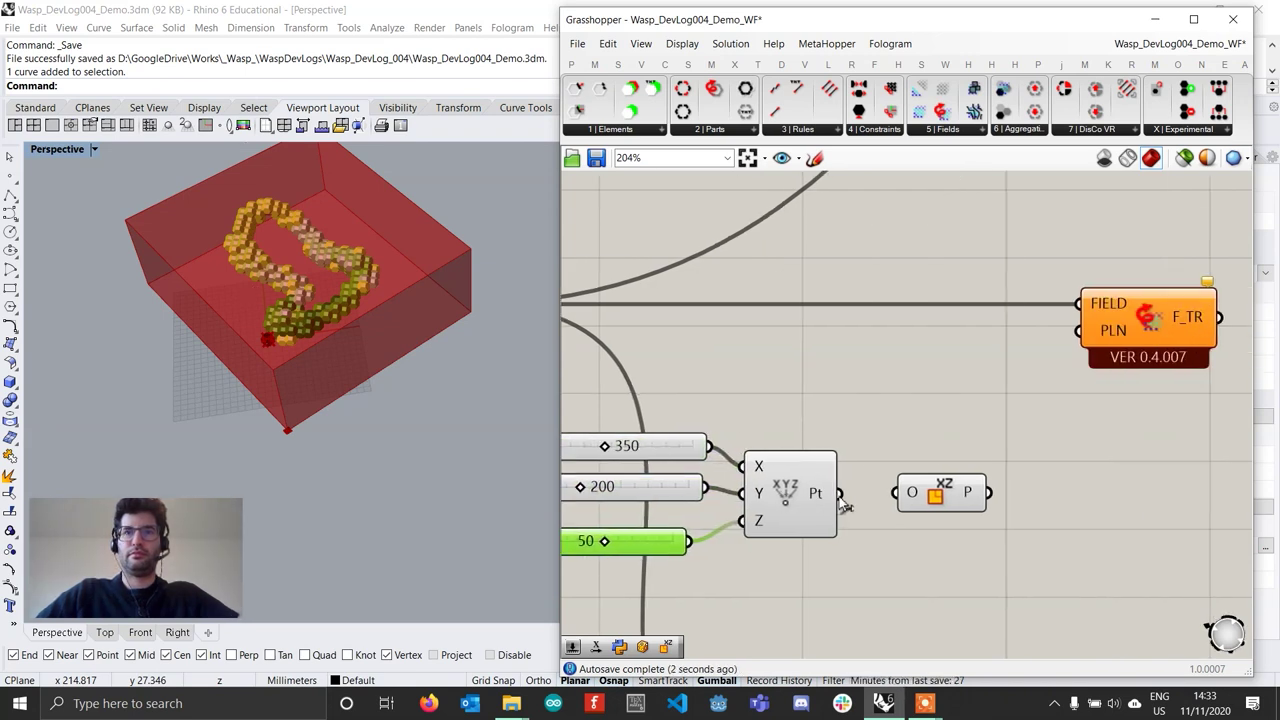
pyautogui.click(955, 501)
pyautogui.scroll(-8, 242, 372)
pyautogui.moveTo(242, 372); pyautogui.dragTo(358, 297, button='right')
pyautogui.scroll(12, 336, 303)
pyautogui.scroll(-7, 348, 303)
pyautogui.moveTo(989, 475); pyautogui.dragTo(869, 478, button='right')
pyautogui.moveTo(872, 517); pyautogui.dragTo(963, 335)
pyautogui.scroll(-2, 1060, 348)
pyautogui.scroll(-1, 950, 333)
pyautogui.moveTo(473, 276)
pyautogui.mouseDown(button='right')
pyautogui.moveTo(346, 337)
pyautogui.moveTo(402, 229)
pyautogui.mouseUp(button='right')
pyautogui.moveTo(969, 348); pyautogui.dragTo(948, 307, button='right')
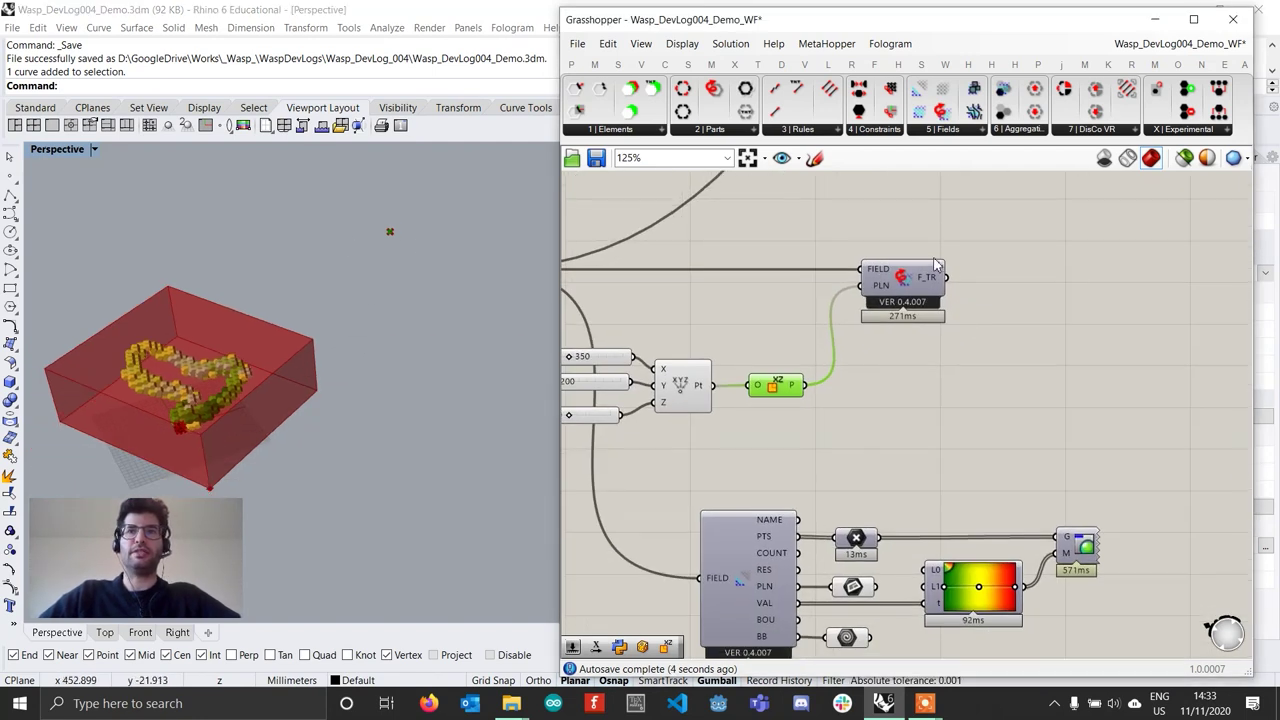
# Step: Replace Deconstruct Field's input with Orient Field's output and turn on the coloured preview of the field points
pyautogui.moveTo(953, 287); pyautogui.dragTo(718, 592)
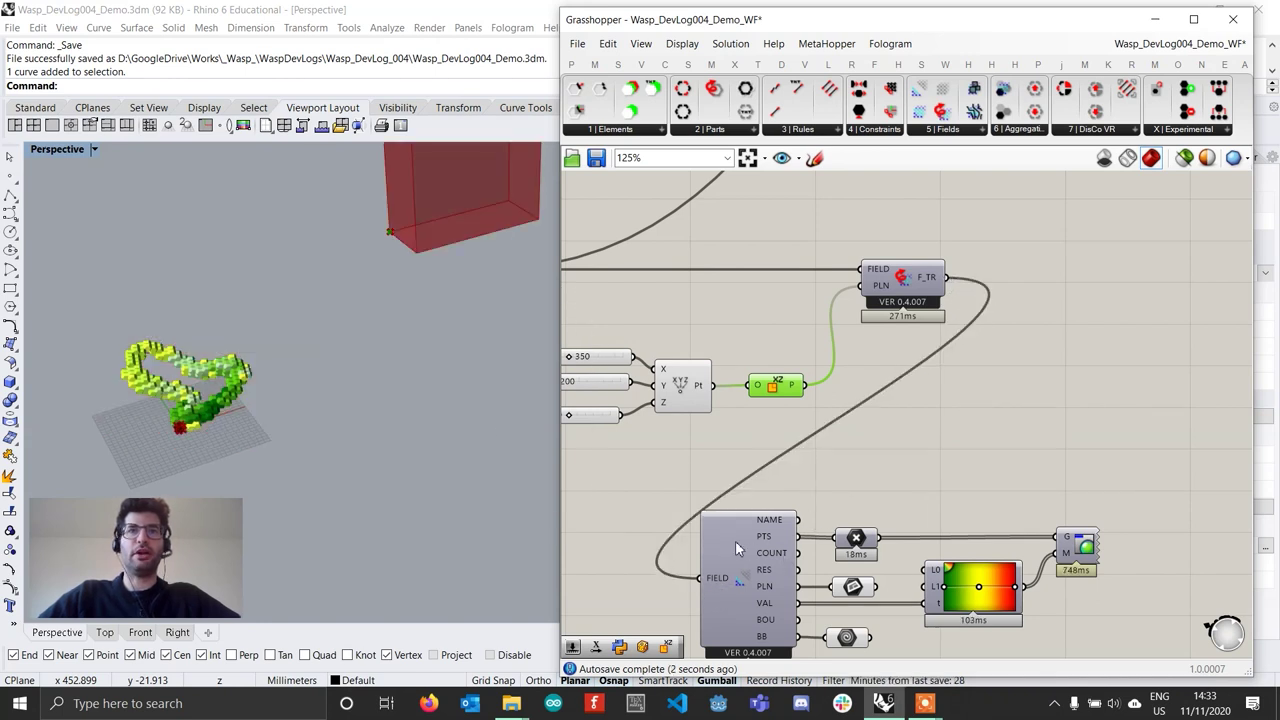
pyautogui.moveTo(410, 320); pyautogui.dragTo(446, 268, button='right')
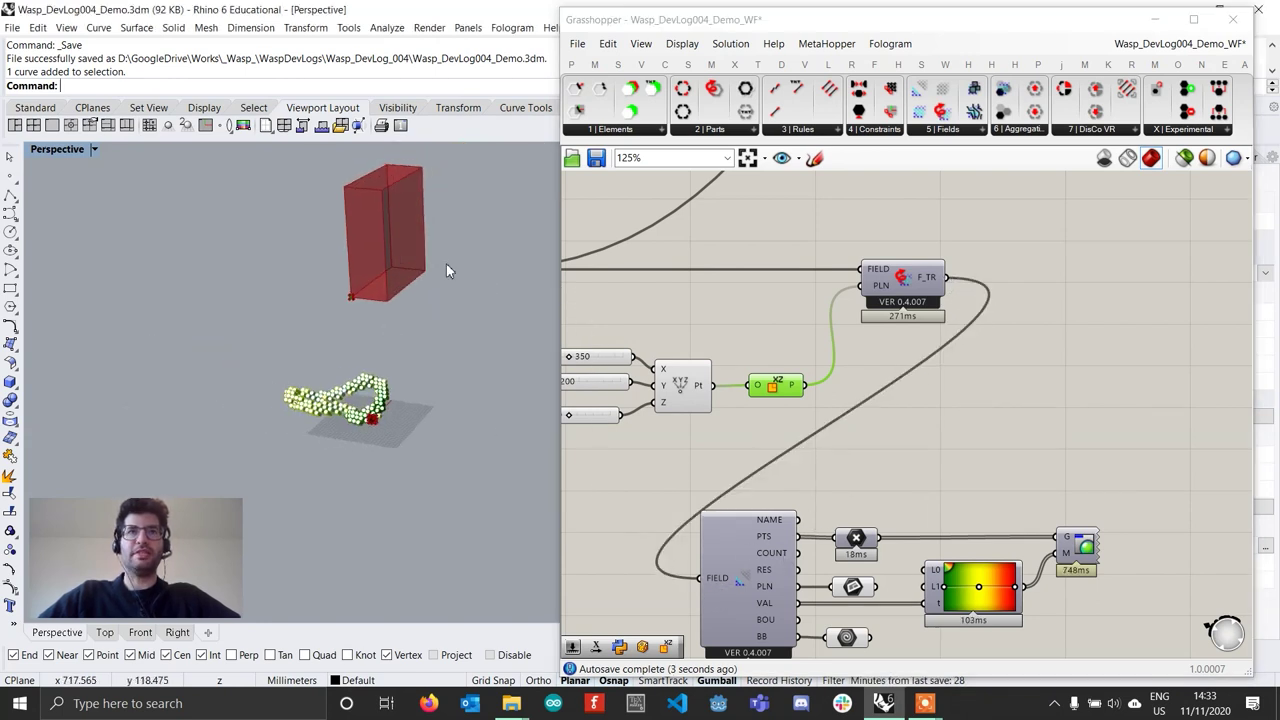
pyautogui.rightClick(1080, 545)
pyautogui.click(1110, 562)
pyautogui.moveTo(427, 297); pyautogui.dragTo(140, 222, button='right')
pyautogui.click(1091, 468)
# Step: Examine the position and orientation of the transformed field's points relative to the original aggregation
pyautogui.scroll(-5, 340, 295)
pyautogui.keyDown('shift'); pyautogui.moveTo(344, 296); pyautogui.dragTo(266, 346, button='right'); pyautogui.keyUp('shift')
pyautogui.scroll(10, 390, 290)
pyautogui.moveTo(390, 290)
pyautogui.keyDown('shift'); pyautogui.mouseDown(button='right')
pyautogui.moveTo(320, 319)
pyautogui.moveTo(366, 254)
pyautogui.moveTo(400, 300)
pyautogui.moveTo(391, 284)
pyautogui.mouseUp(button='right'); pyautogui.keyUp('shift')
pyautogui.scroll(-8, 400, 260)
pyautogui.scroll(-10, 292, 380)
pyautogui.moveTo(371, 394); pyautogui.dragTo(530, 393, button='right')
pyautogui.click(948, 447)
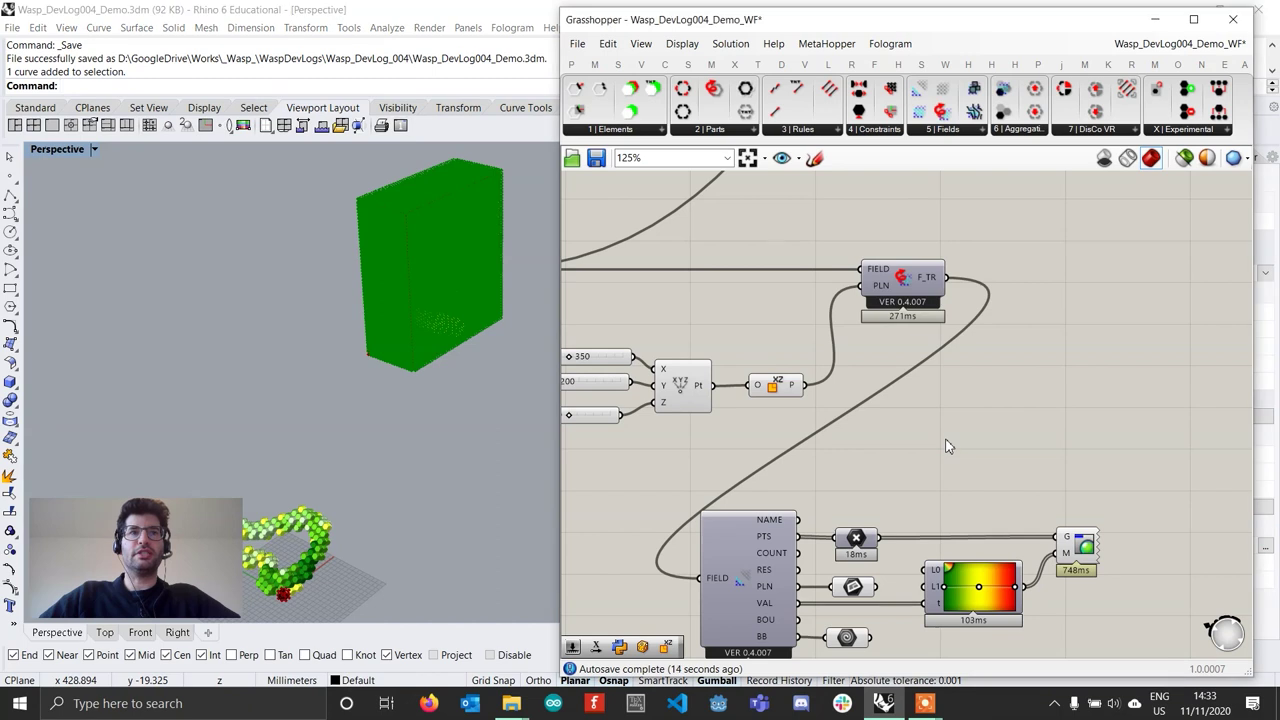
# Step: Replace the aggregation component's field input with the oriented field and reset the aggregation
pyautogui.scroll(-3, 948, 443)
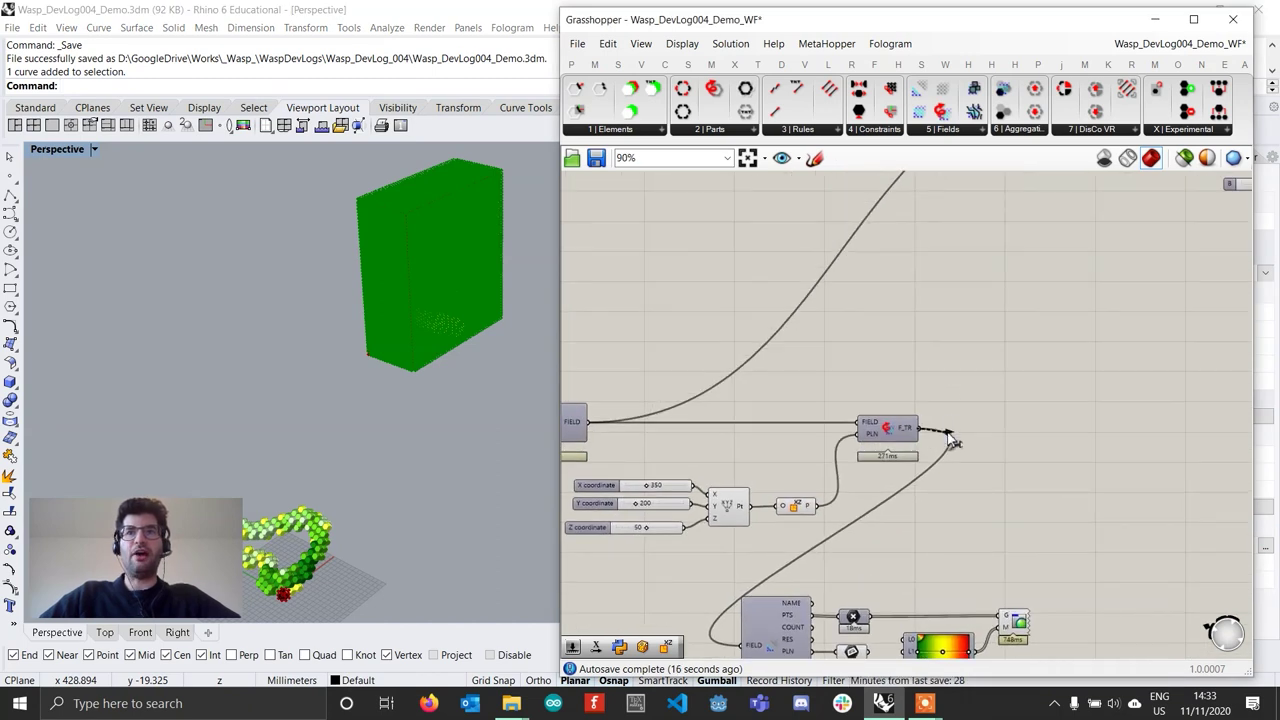
pyautogui.scroll(-3, 949, 431)
pyautogui.scroll(5, 1016, 311)
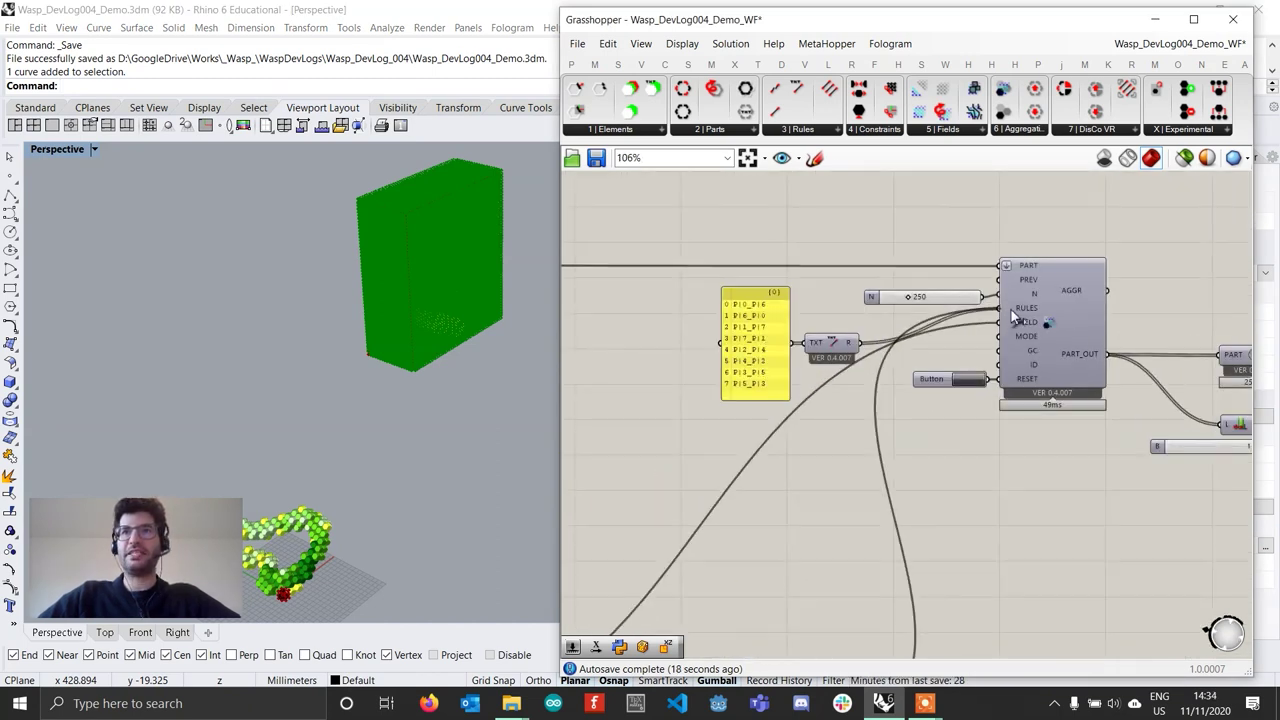
pyautogui.moveTo(1010, 309); pyautogui.dragTo(1002, 328)
pyautogui.moveTo(964, 384); pyautogui.dragTo(858, 386, button='right')
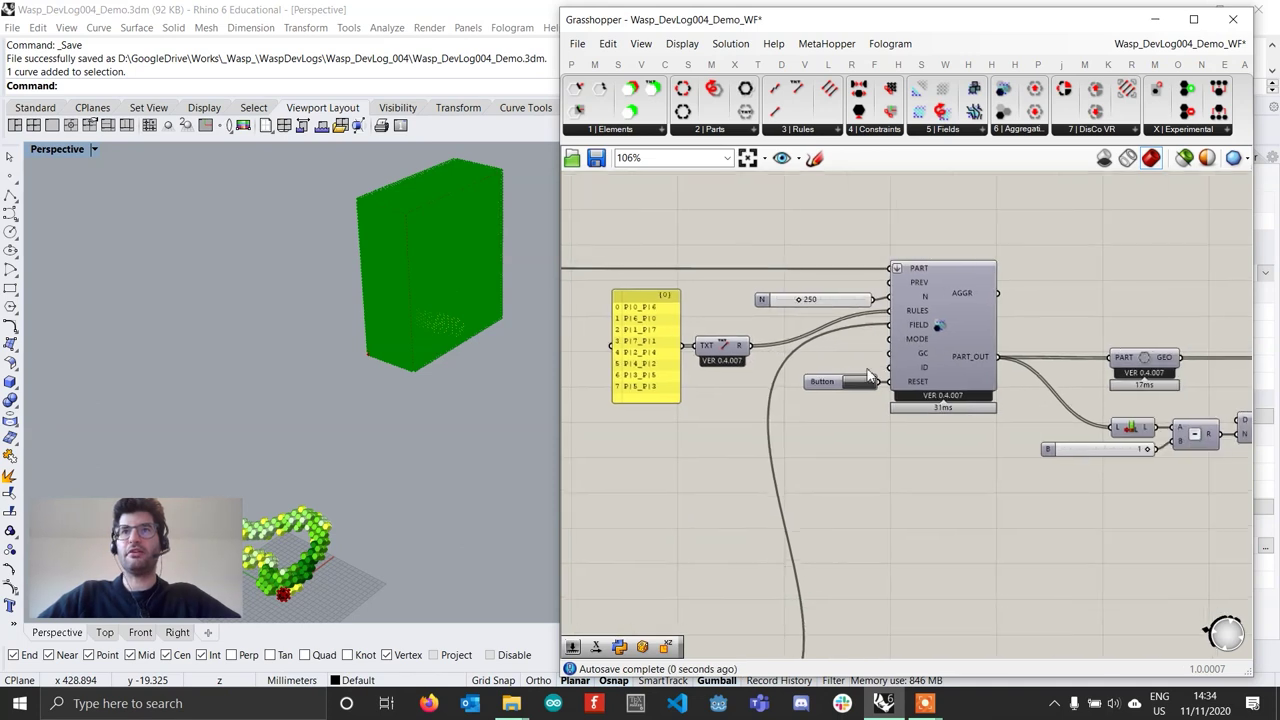
pyautogui.scroll(1, 858, 386)
pyautogui.click(867, 380)
# Step: Hide the previews of Deconstruct Field and its connected components, and view the aggregation grown in the oriented field
pyautogui.scroll(-7, 860, 407)
pyautogui.moveTo(866, 474); pyautogui.dragTo(872, 388, button='right')
pyautogui.moveTo(879, 562); pyautogui.dragTo(699, 503)
pyautogui.middleClick(823, 479)
pyautogui.click(862, 472)
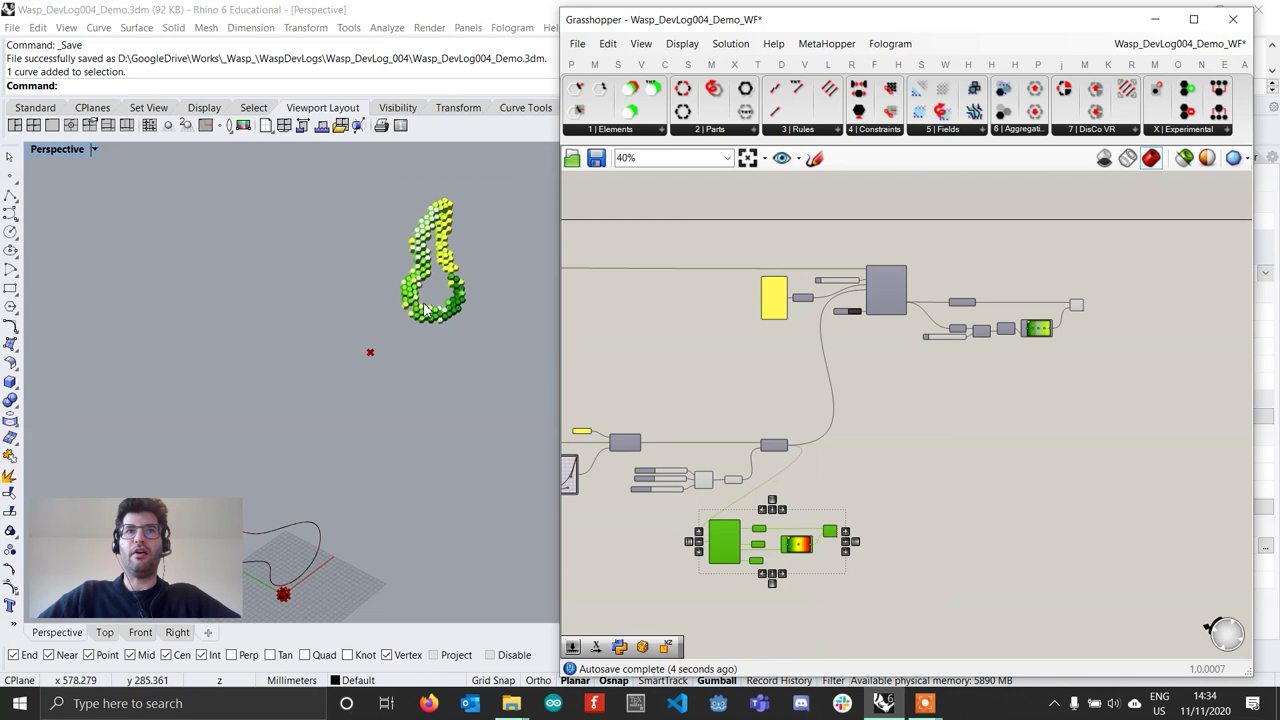
pyautogui.scroll(6, 440, 300)
pyautogui.keyDown('shift'); pyautogui.moveTo(480, 370); pyautogui.dragTo(395, 406, button='right'); pyautogui.keyUp('shift')
pyautogui.scroll(-4, 270, 265)
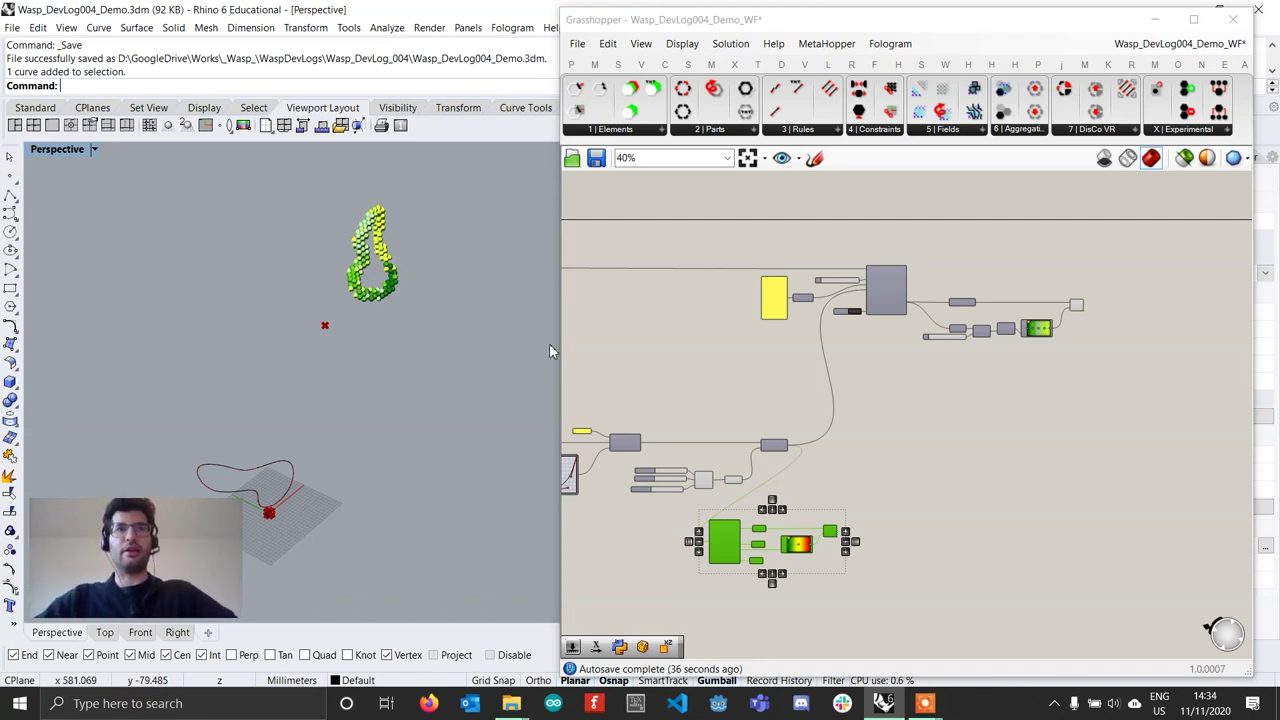
pyautogui.scroll(3, 393, 396)
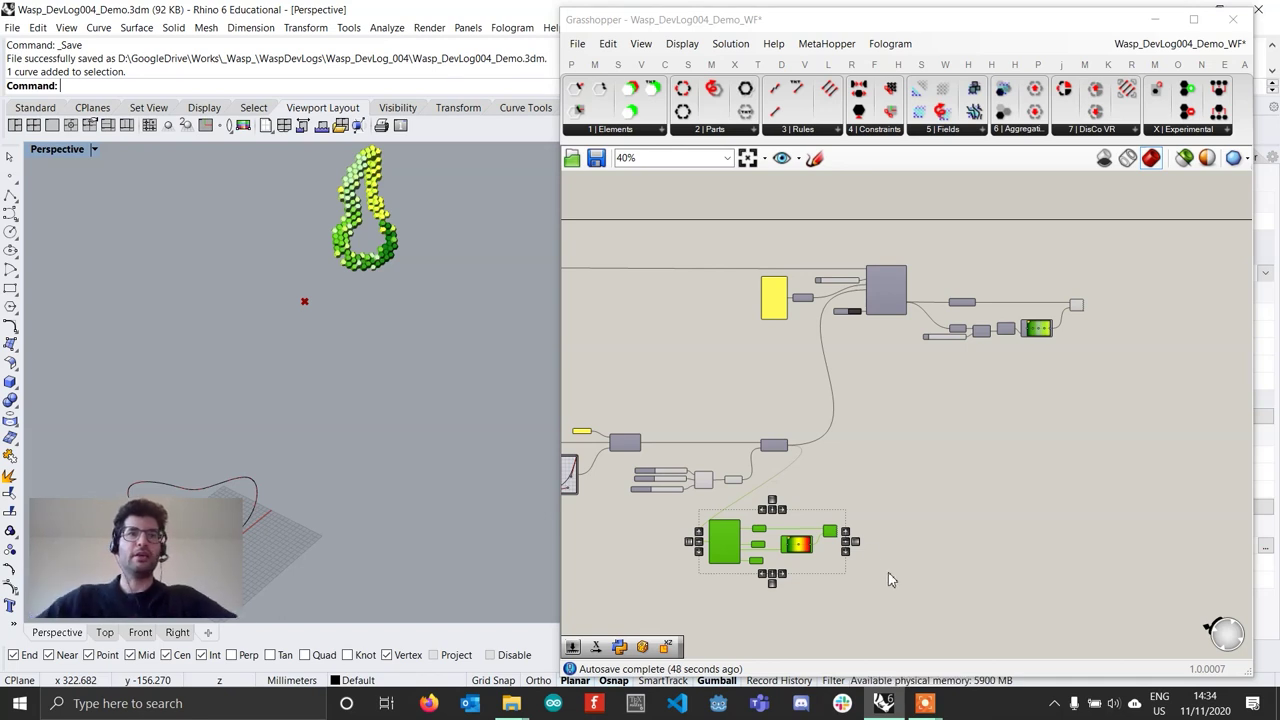
pyautogui.scroll(2, 893, 575)
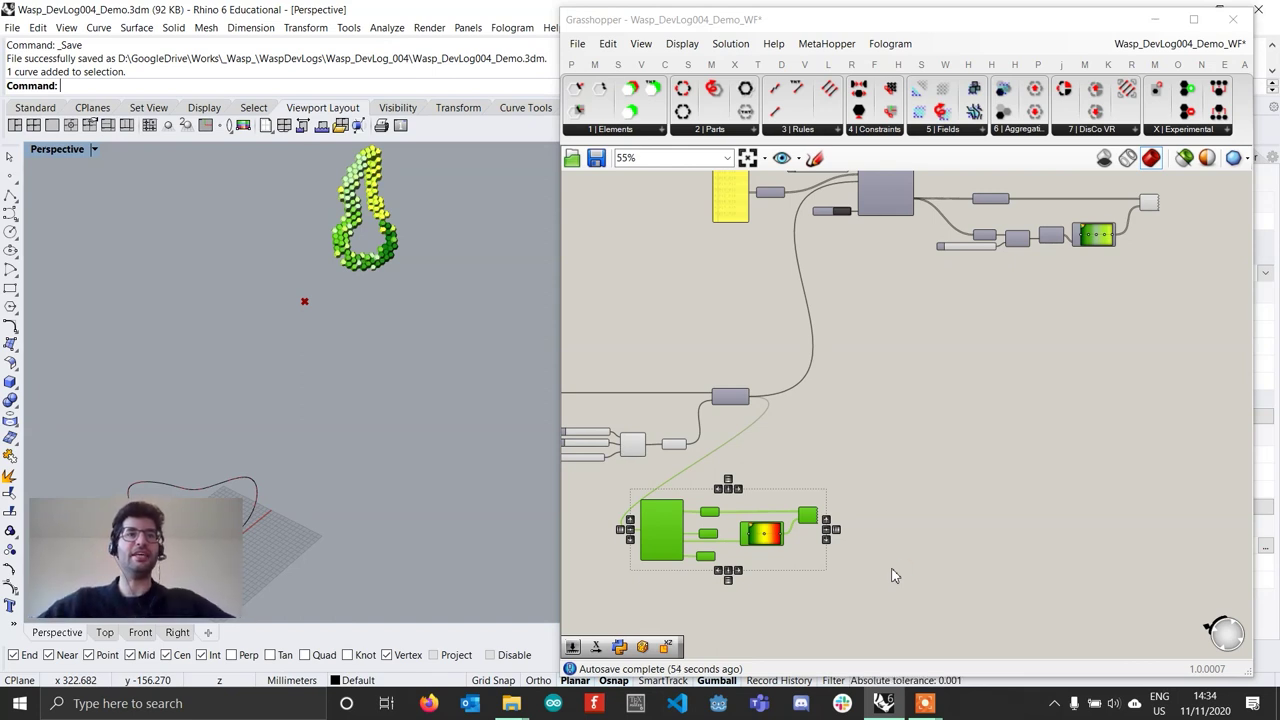
# Step: Add a Wasp Field Iso Voxels component beside the Orient Field component
pyautogui.scroll(2, 830, 440)
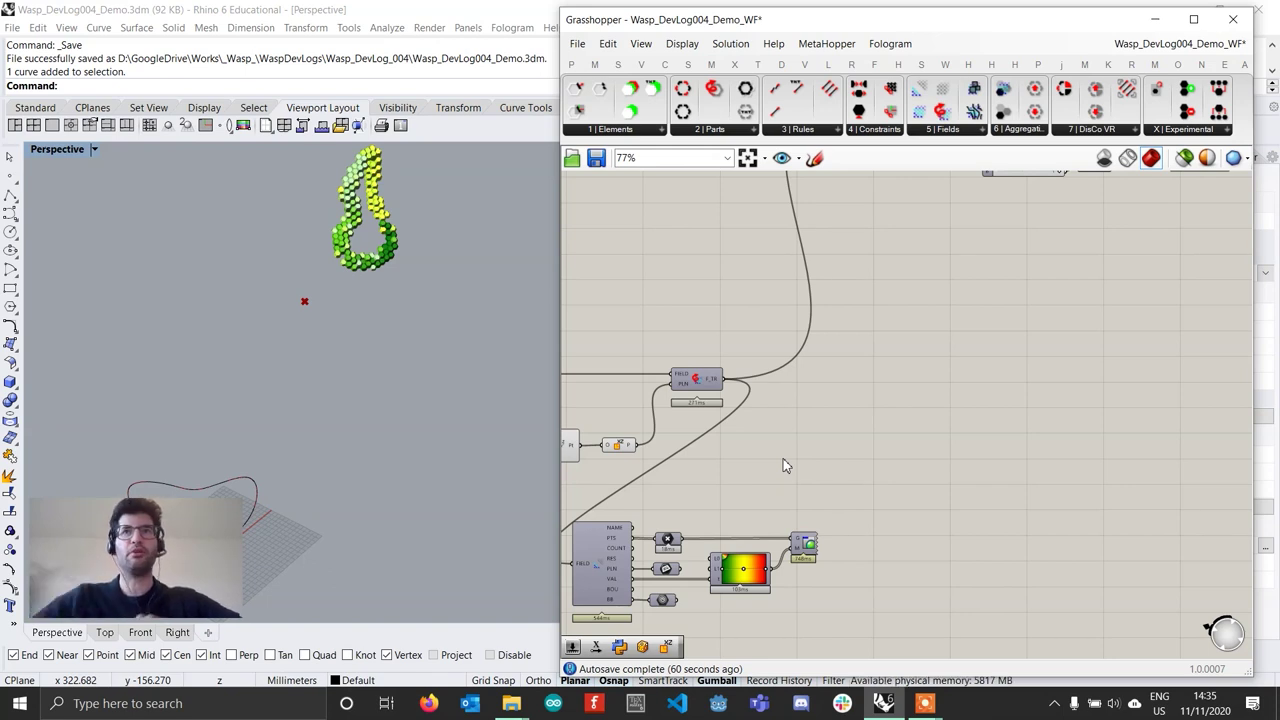
pyautogui.click(945, 131)
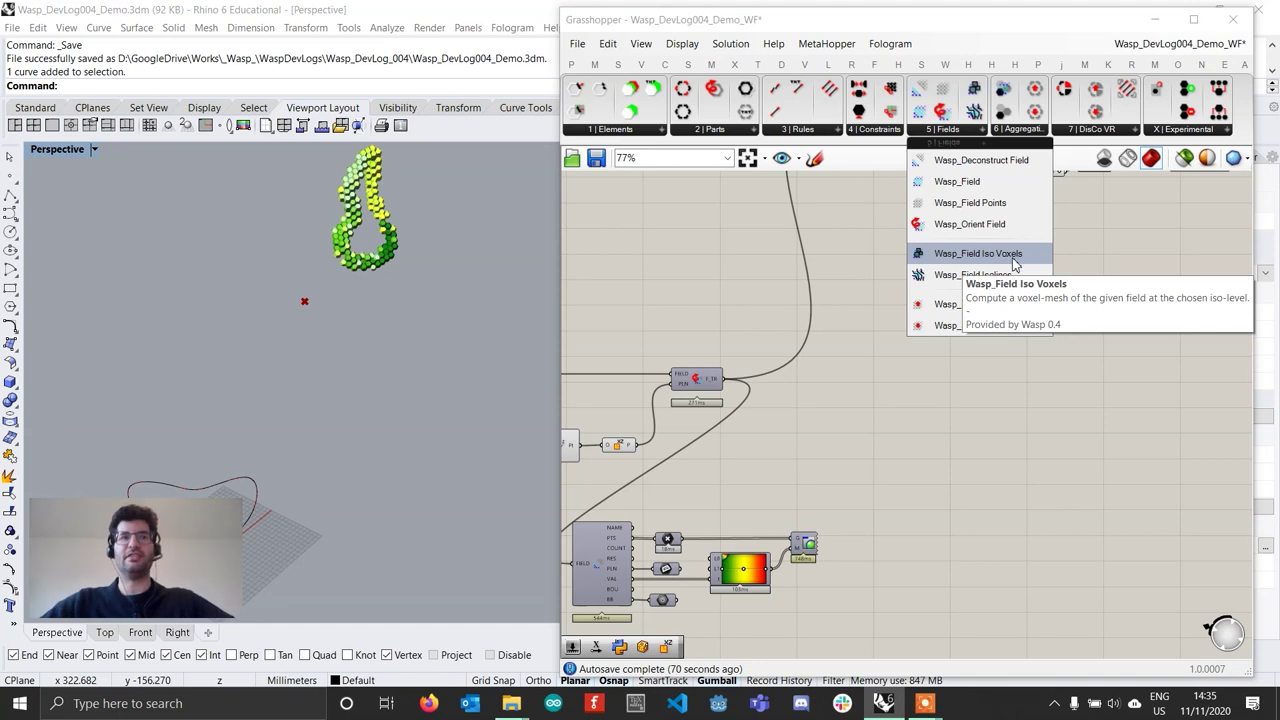
pyautogui.moveTo(1015, 262); pyautogui.dragTo(812, 433)
pyautogui.scroll(3, 822, 376)
pyautogui.moveTo(678, 414); pyautogui.dragTo(723, 384, button='right')
# Step: Show the previews of the oriented field's plane and bounding box, and view them around the vertical aggregation
pyautogui.moveTo(310, 325); pyautogui.dragTo(223, 250, button='right')
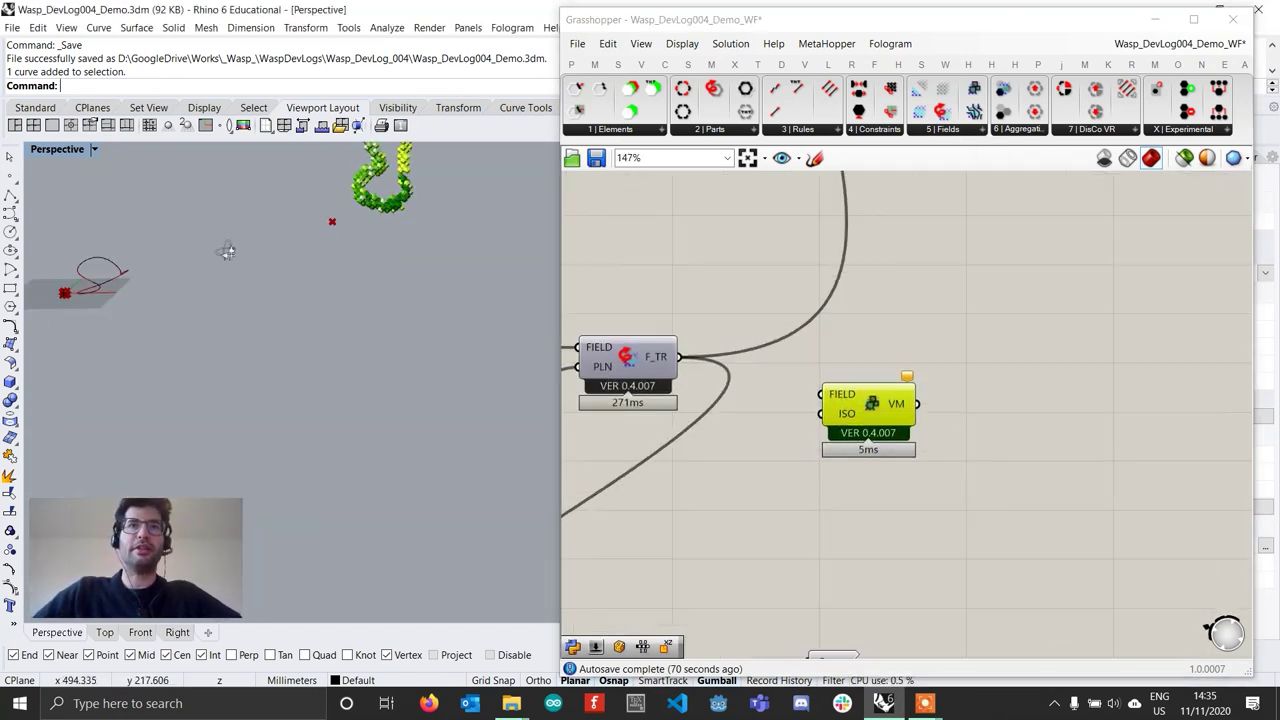
pyautogui.keyDown('shift'); pyautogui.moveTo(215, 300); pyautogui.dragTo(244, 449, button='right'); pyautogui.keyUp('shift')
pyautogui.scroll(3, 400, 330)
pyautogui.scroll(-3, 748, 508)
pyautogui.moveTo(768, 595); pyautogui.dragTo(803, 437, button='right')
pyautogui.scroll(2, 800, 435)
pyautogui.moveTo(675, 566); pyautogui.dragTo(722, 512, button='right')
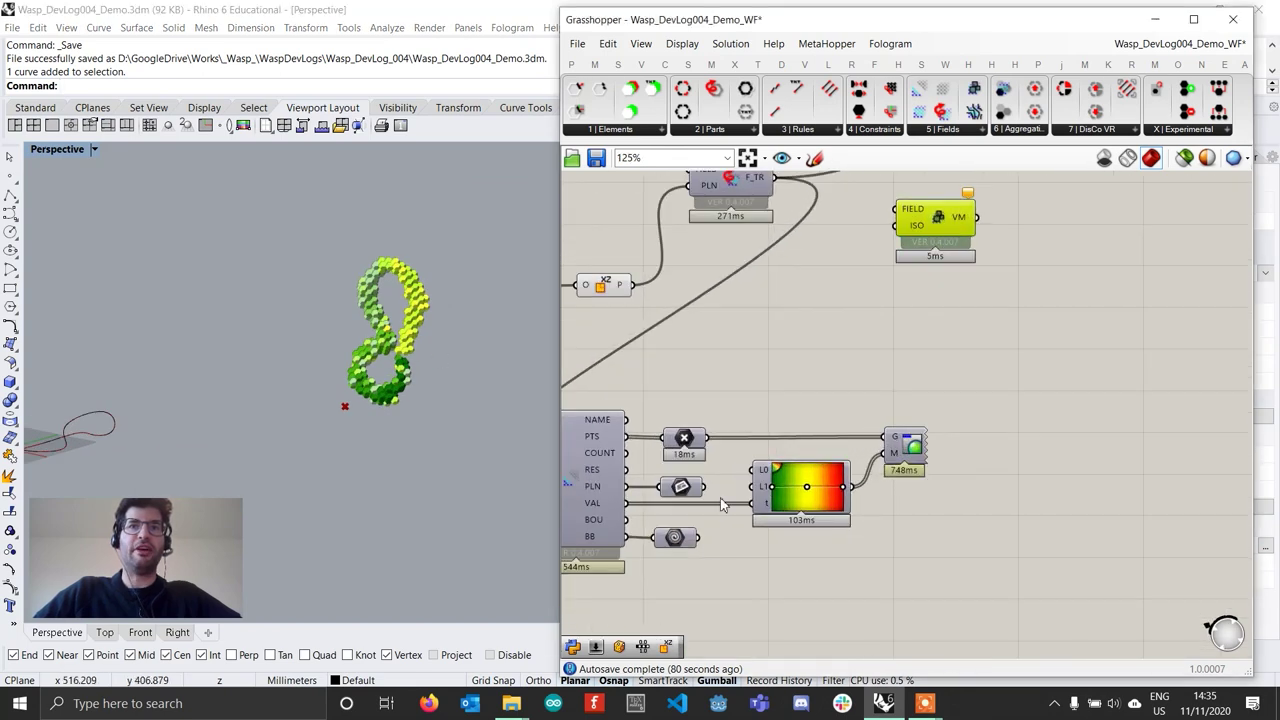
pyautogui.moveTo(704, 582); pyautogui.dragTo(660, 460)
pyautogui.rightClick(737, 462)
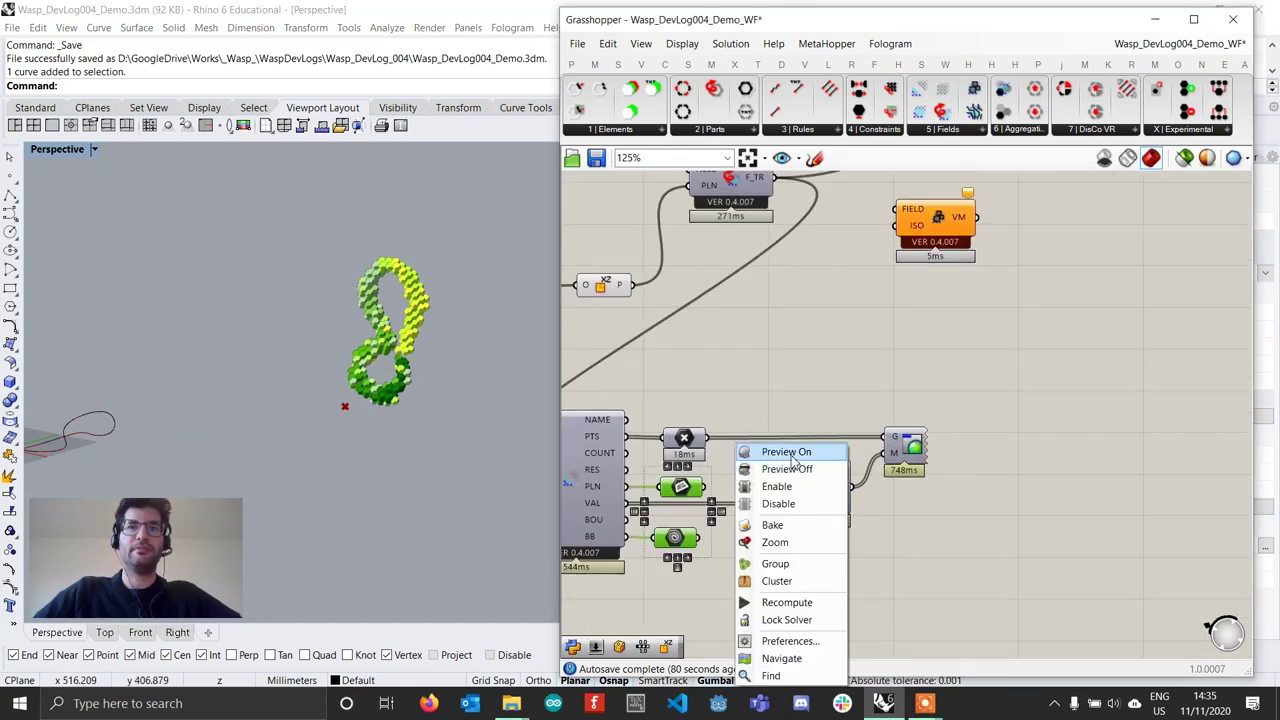
pyautogui.click(792, 457)
pyautogui.scroll(4, 438, 344)
pyautogui.click(690, 582)
pyautogui.click(671, 538)
pyautogui.rightClick(671, 541)
pyautogui.click(660, 572)
pyautogui.moveTo(482, 461); pyautogui.dragTo(398, 488, button='right')
# Step: Feed Orient Field's output into the field input of Field Iso Voxels and shift that component slightly away
pyautogui.moveTo(826, 249); pyautogui.dragTo(758, 392, button='right')
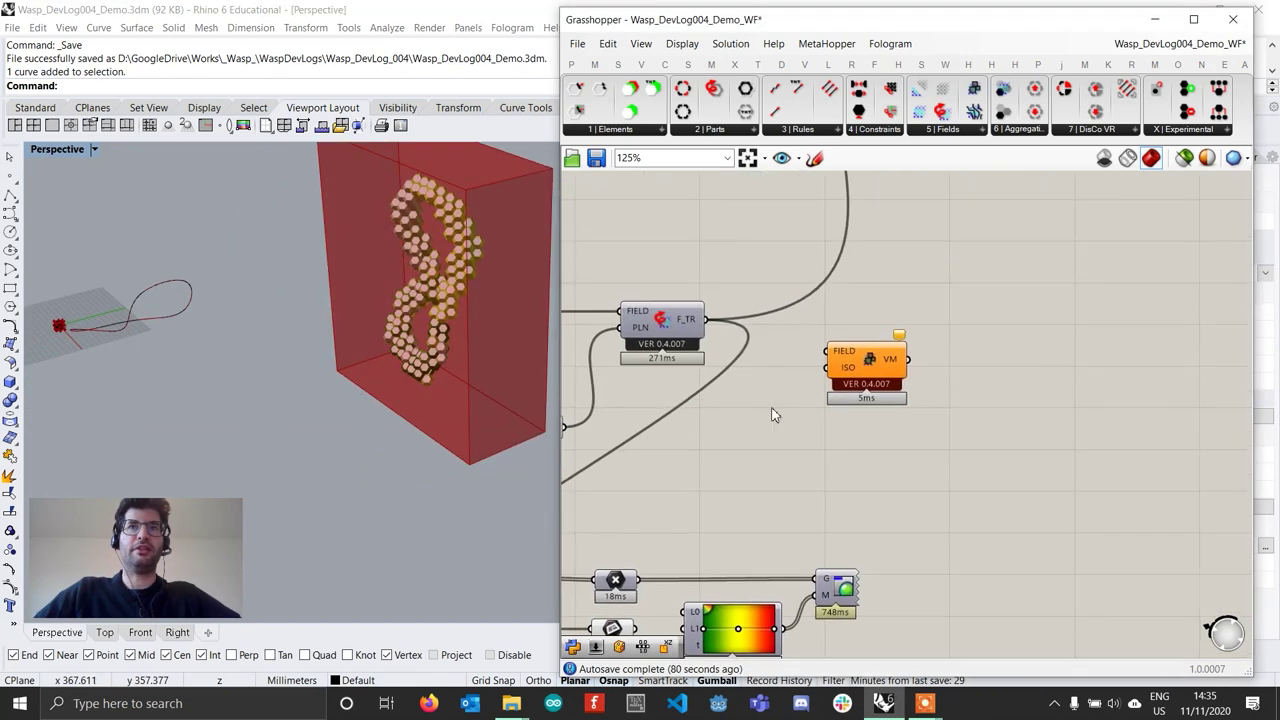
pyautogui.moveTo(709, 321); pyautogui.dragTo(829, 352)
pyautogui.moveTo(870, 382); pyautogui.dragTo(904, 413)
# Step: Hide the previews of the geometry attached to Deconstruct Field, including the bounding box
pyautogui.click(734, 474)
pyautogui.moveTo(722, 482); pyautogui.dragTo(825, 400, button='right')
pyautogui.moveTo(773, 628); pyautogui.dragTo(686, 479)
pyautogui.rightClick(740, 438)
pyautogui.click(790, 456)
pyautogui.moveTo(850, 351); pyautogui.dragTo(757, 420, button='right')
pyautogui.scroll(2, 887, 397)
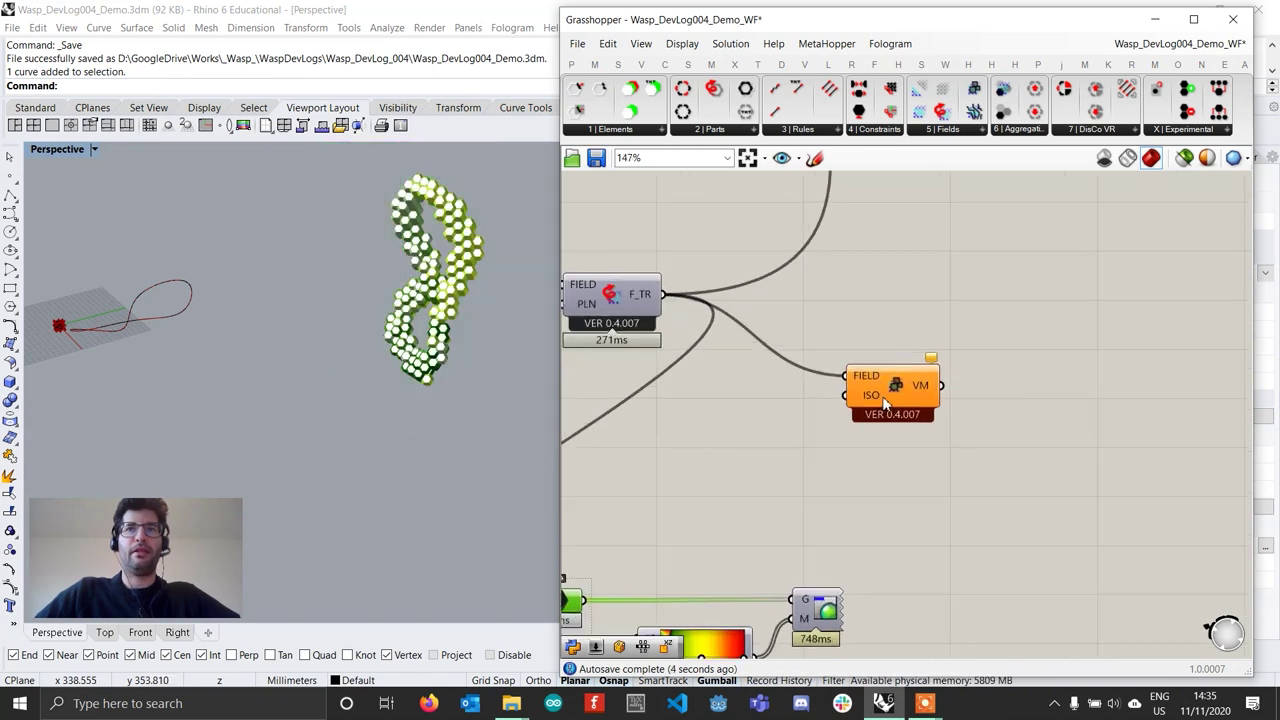
# Step: Add a number slider set to 0.5 and connect it to the ISO input of Field Iso Voxels
pyautogui.moveTo(887, 397); pyautogui.dragTo(910, 403)
pyautogui.doubleClick(680, 425)
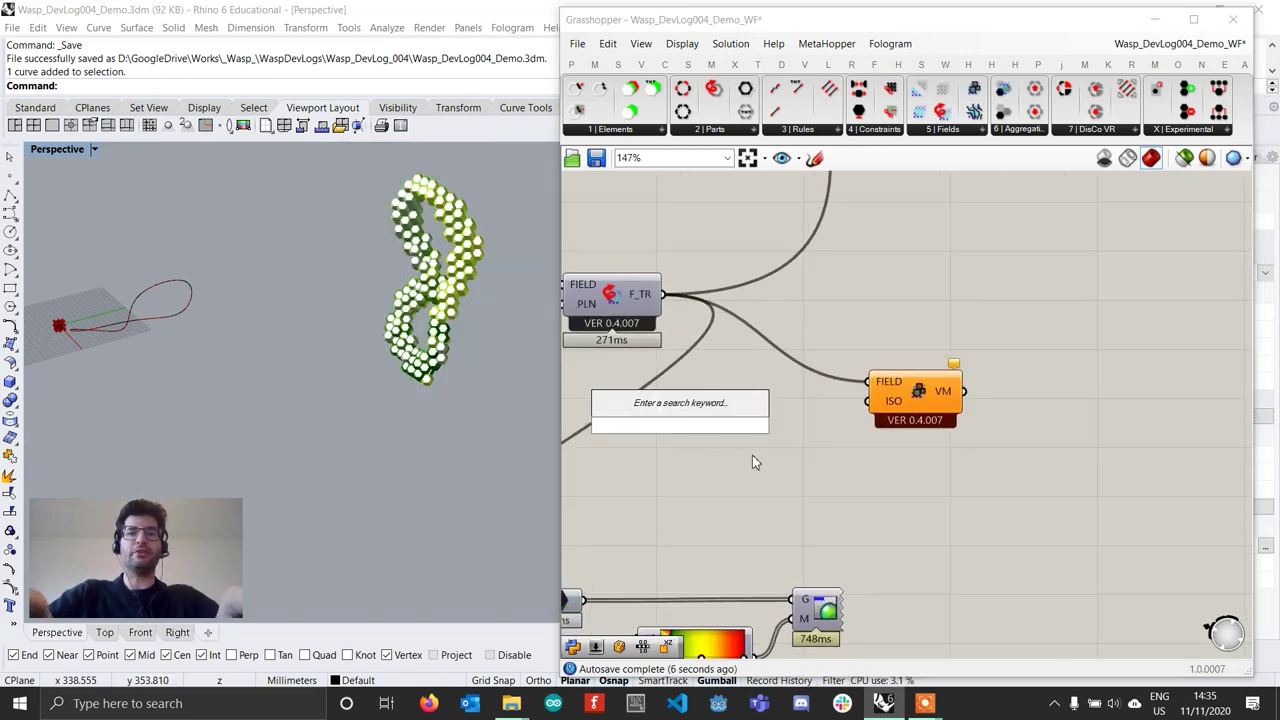
pyautogui.write('0.5')
pyautogui.press('Return')
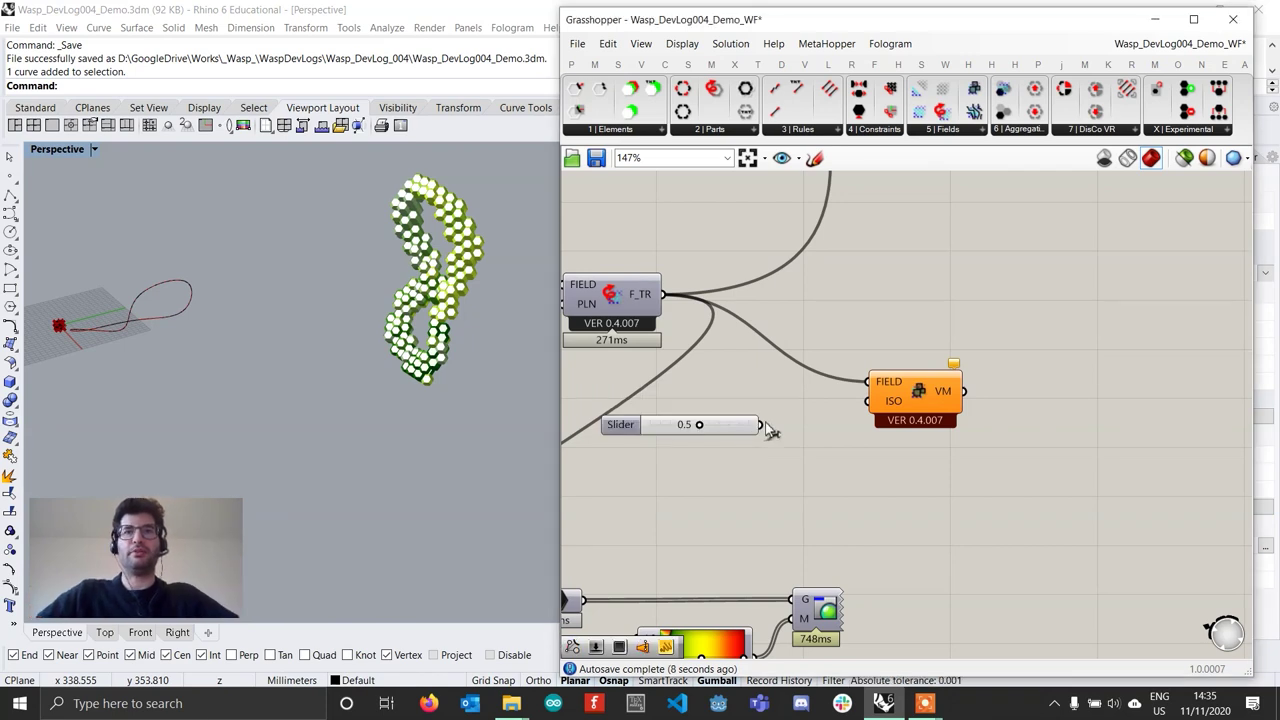
pyautogui.moveTo(760, 425); pyautogui.dragTo(868, 401)
# Step: Examine the voxel mesh around the vertical aggregation from several angles and distances
pyautogui.scroll(3, 312, 350)
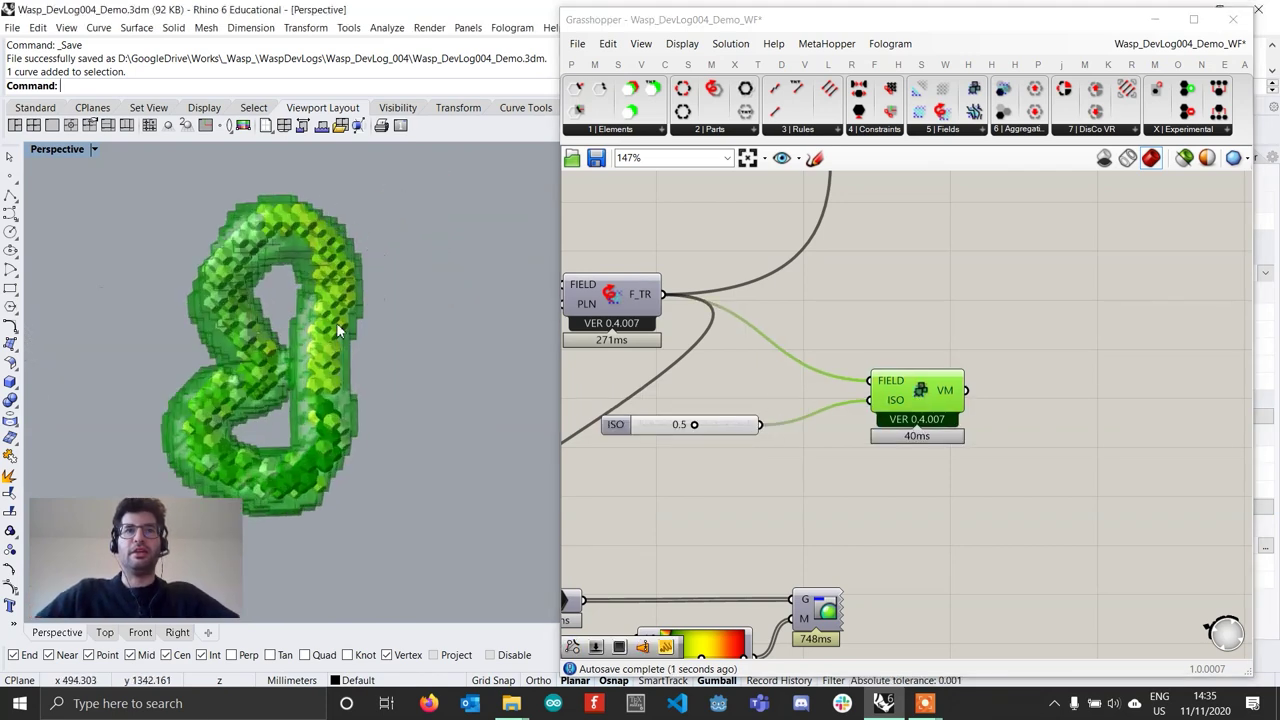
pyautogui.moveTo(312, 351); pyautogui.dragTo(531, 266, button='right')
pyautogui.scroll(-5, 455, 292)
pyautogui.scroll(5, 450, 293)
pyautogui.moveTo(445, 298); pyautogui.dragTo(385, 350, button='right')
pyautogui.scroll(-5, 385, 350)
pyautogui.scroll(5, 421, 255)
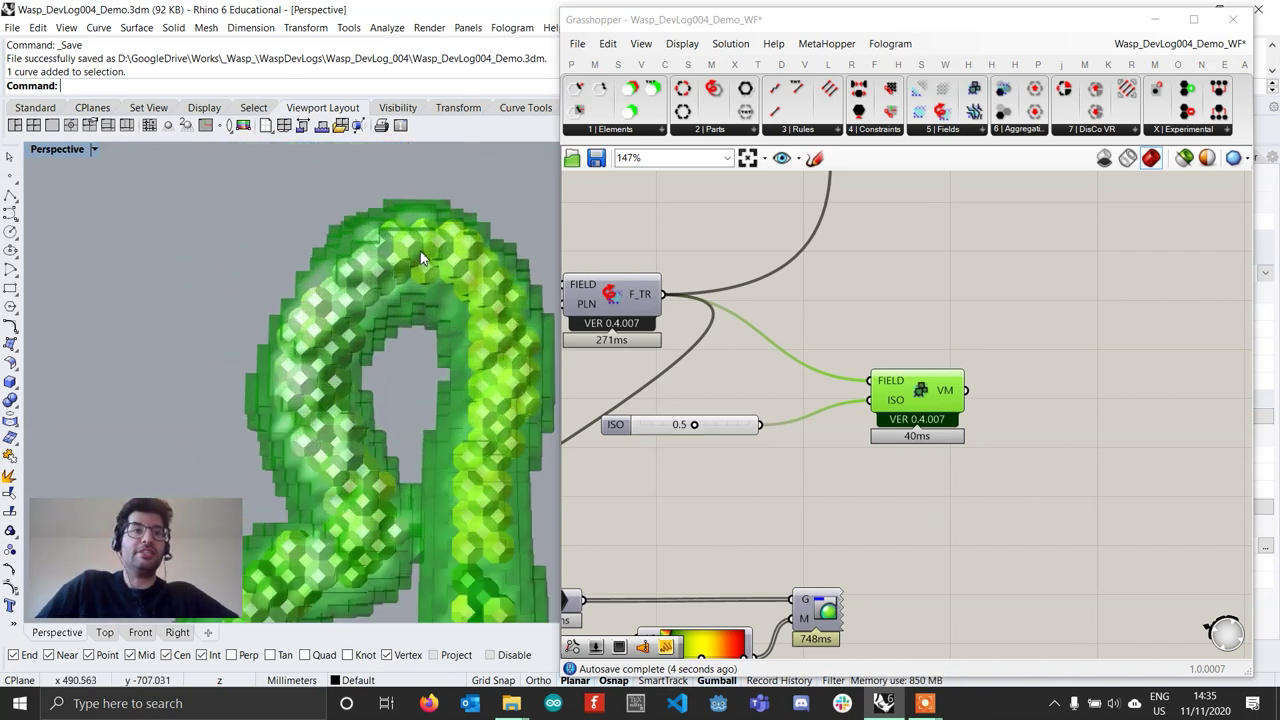
pyautogui.moveTo(421, 258); pyautogui.dragTo(322, 272, button='right')
pyautogui.scroll(-4, 321, 271)
pyautogui.scroll(5, 391, 206)
pyautogui.keyDown('shift'); pyautogui.moveTo(391, 206); pyautogui.dragTo(428, 279, button='right'); pyautogui.keyUp('shift')
pyautogui.scroll(-3, 427, 278)
pyautogui.moveTo(456, 348); pyautogui.dragTo(531, 332, button='right')
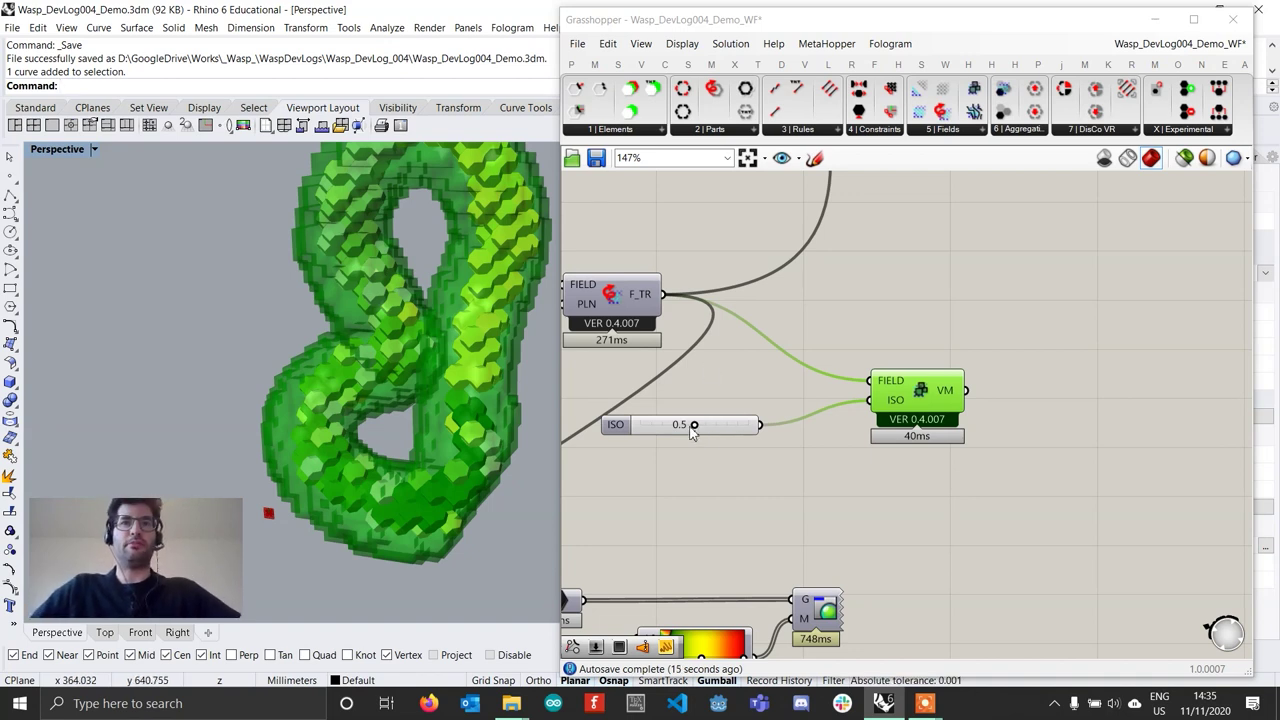
# Step: Set the ISO slider to 0.6 and feed the VM output of Field Iso Voxels into a new Custom Preview component
pyautogui.moveTo(692, 428); pyautogui.dragTo(812, 400)
pyautogui.click(1024, 377)
pyautogui.moveTo(1145, 406); pyautogui.dragTo(1000, 403, button='right')
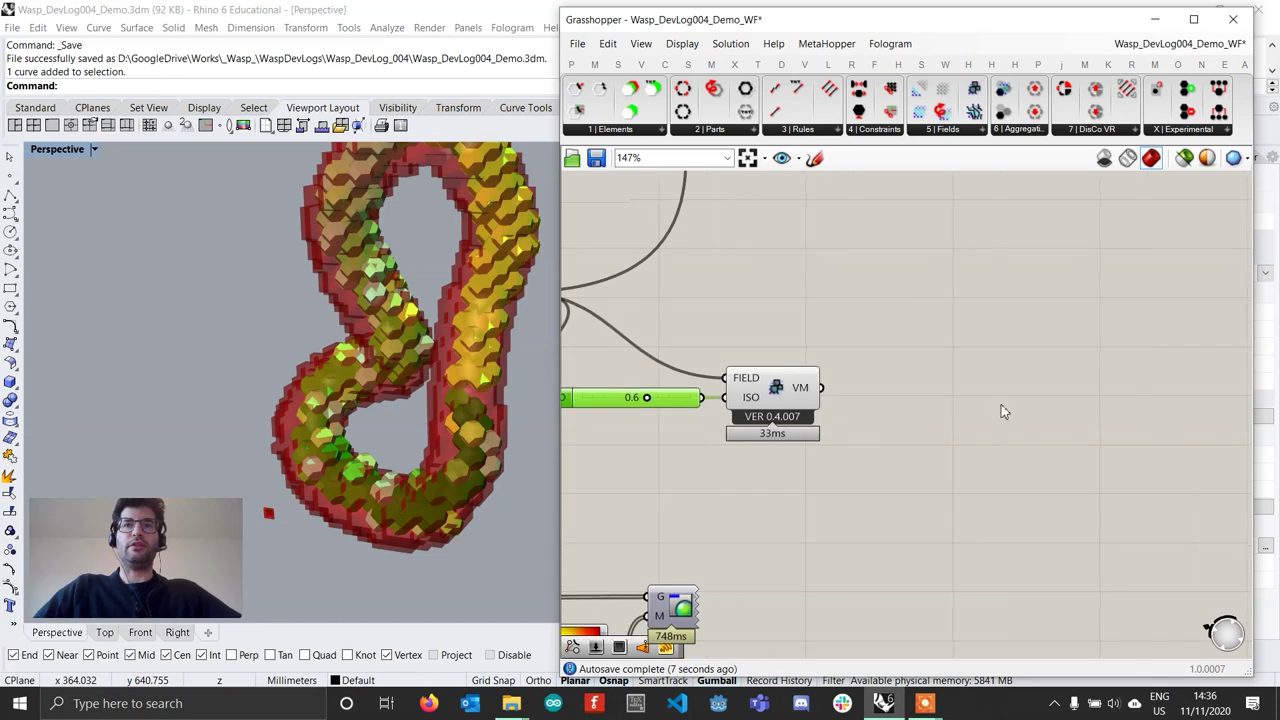
pyautogui.doubleClick(1000, 403)
pyautogui.write('custom pre')
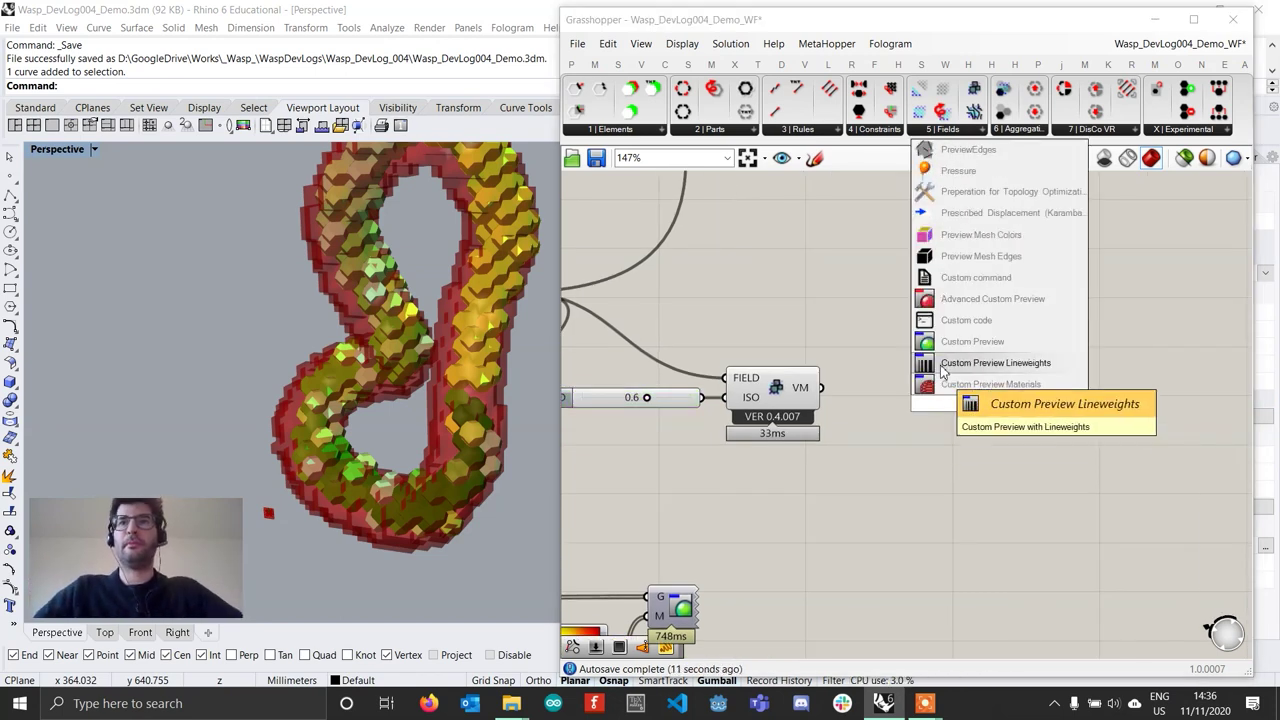
pyautogui.click(945, 341)
pyautogui.moveTo(975, 394); pyautogui.dragTo(821, 388)
# Step: Add a Colour Swatch, connect it to the Custom Preview's material input, and place it below the mesh wire
pyautogui.doubleClick(847, 431)
pyautogui.write('sw')
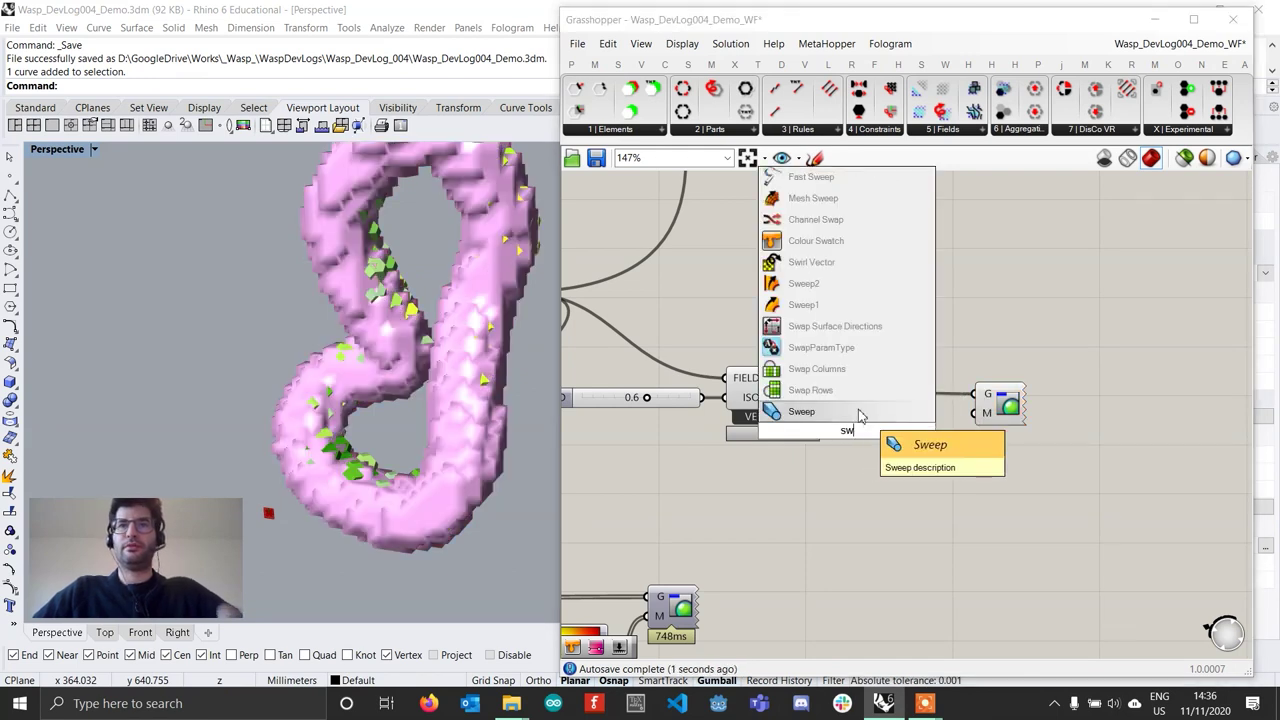
pyautogui.write('a')
pyautogui.click(821, 328)
pyautogui.scroll(1, 896, 437)
pyautogui.moveTo(891, 431); pyautogui.dragTo(988, 409)
pyautogui.moveTo(820, 431); pyautogui.dragTo(849, 459)
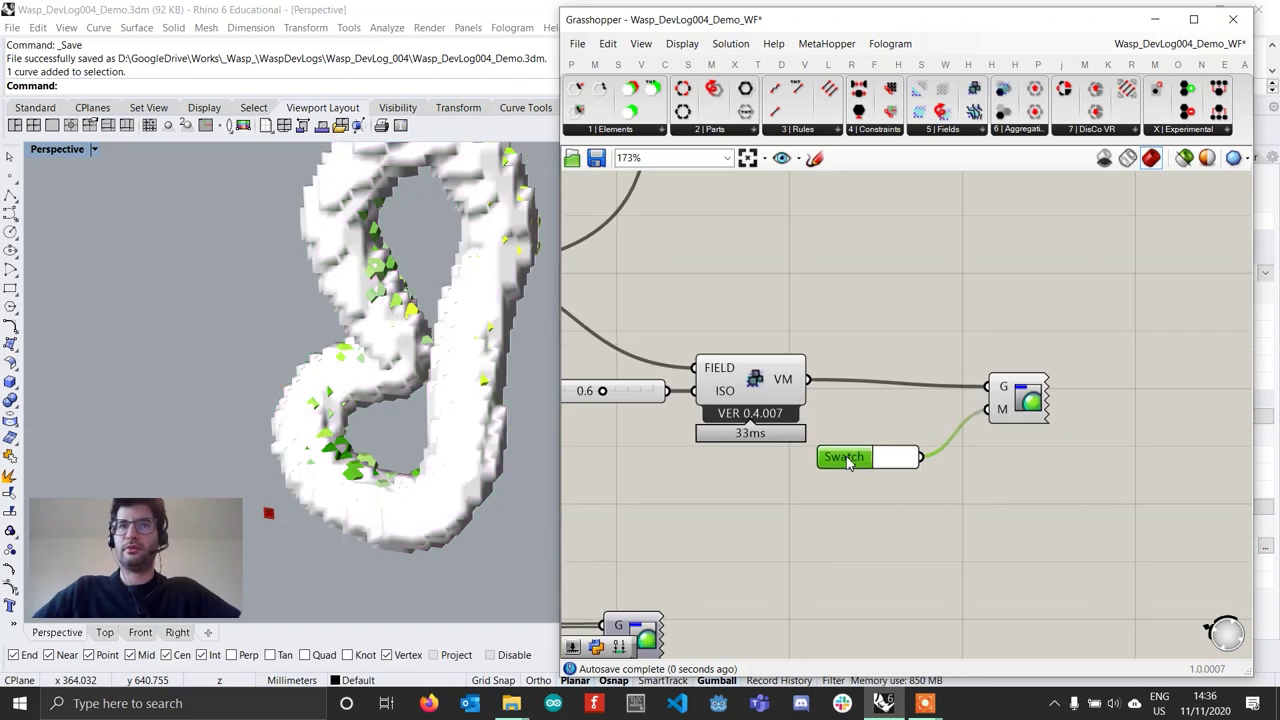
# Step: Set the colour swatch to black with reduced opacity
pyautogui.click(905, 458)
pyautogui.moveTo(957, 512); pyautogui.dragTo(1088, 583)
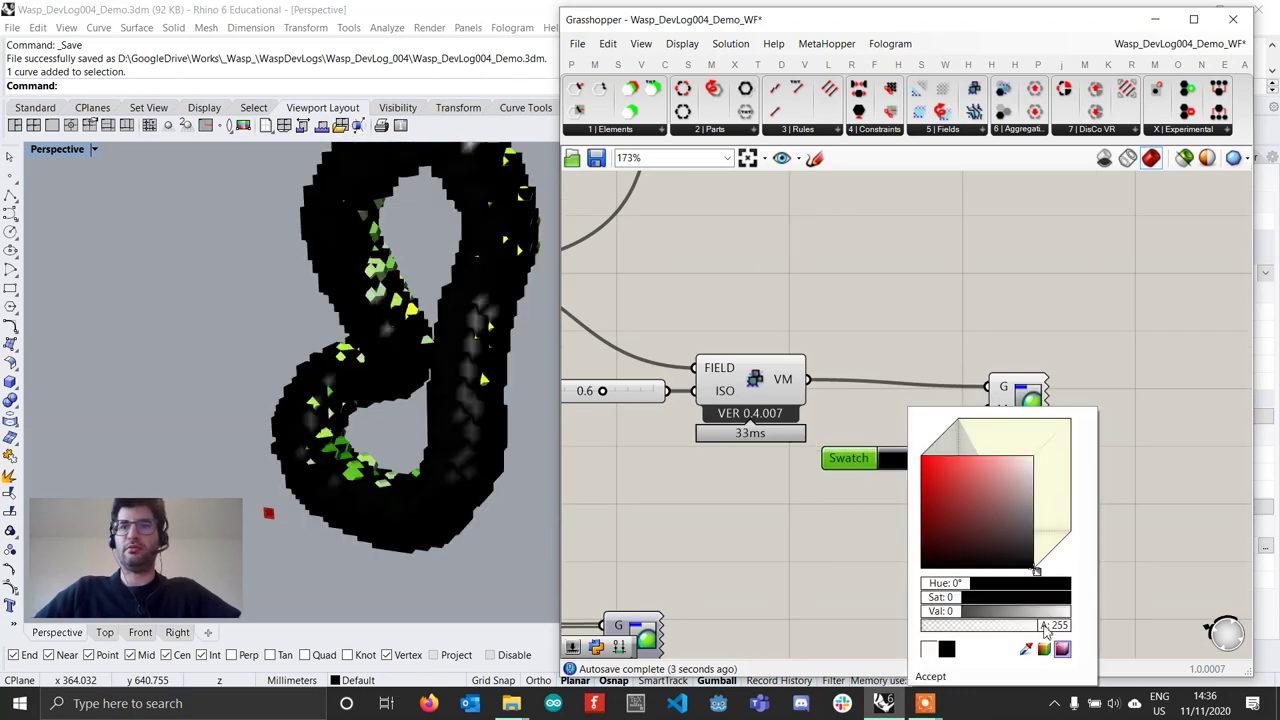
pyautogui.moveTo(1045, 627); pyautogui.dragTo(955, 627)
pyautogui.click(768, 555)
# Step: Hide the preview of the Field Iso Voxels component and set its ISO slider to 0.7
pyautogui.click(760, 384)
pyautogui.rightClick(760, 384)
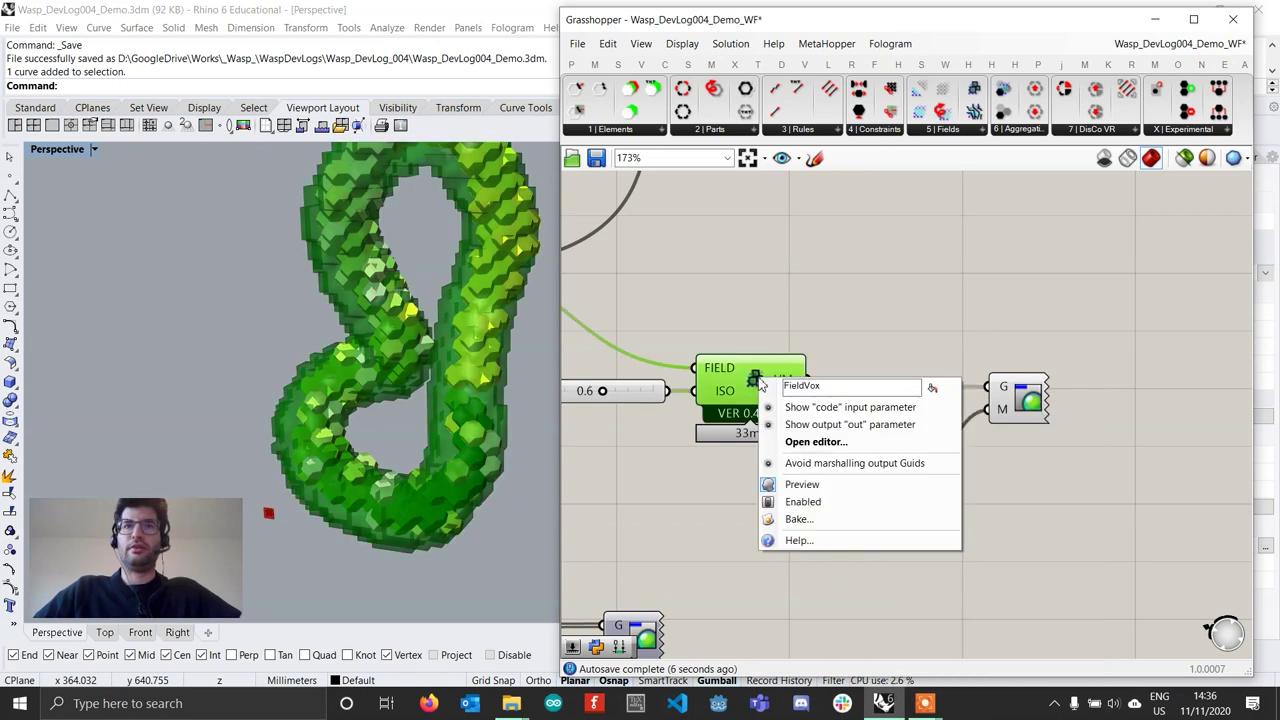
pyautogui.click(824, 485)
pyautogui.moveTo(412, 402); pyautogui.dragTo(455, 320, button='right')
pyautogui.scroll(-4, 425, 420)
pyautogui.moveTo(582, 394); pyautogui.dragTo(664, 410, button='right')
pyautogui.moveTo(684, 414)
pyautogui.mouseDown()
pyautogui.moveTo(660, 410)
pyautogui.moveTo(700, 409)
pyautogui.mouseUp()
# Step: Add a Range component, feed its output into the ISO input in place of the slider, and position it below the slider
pyautogui.moveTo(711, 482); pyautogui.dragTo(785, 488, button='right')
pyautogui.doubleClick(730, 487)
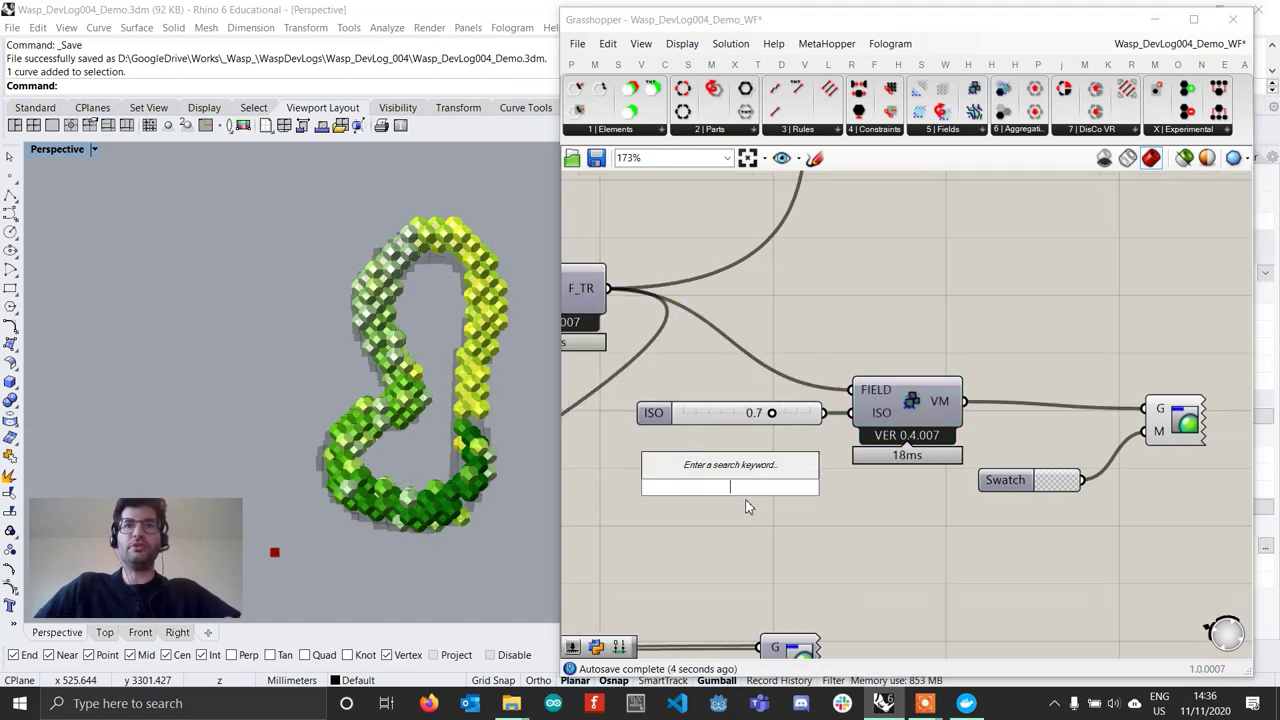
pyautogui.write('range')
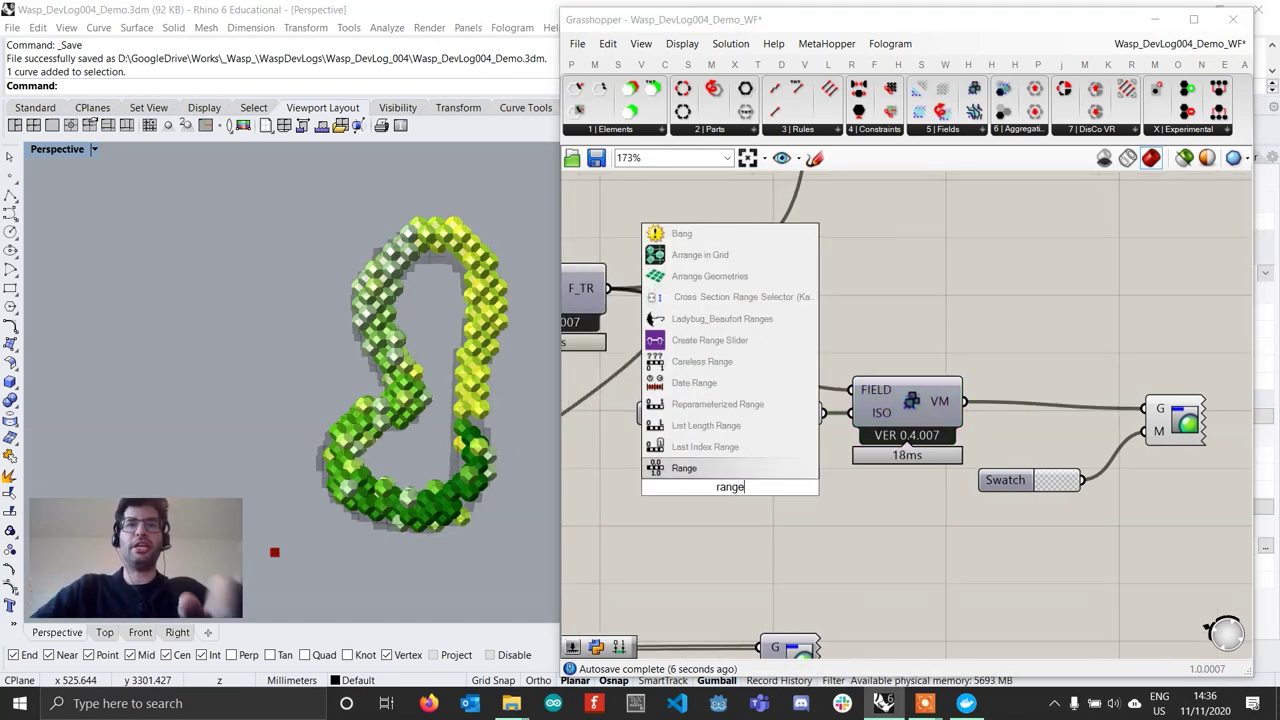
pyautogui.press('Return')
pyautogui.moveTo(769, 487); pyautogui.dragTo(852, 413)
pyautogui.moveTo(732, 505); pyautogui.dragTo(790, 473)
# Step: Examine the overlapping voxel meshes generated around the aggregation by the range of iso values
pyautogui.moveTo(410, 290); pyautogui.dragTo(252, 350, button='right')
pyautogui.scroll(5, 452, 424)
pyautogui.moveTo(452, 424); pyautogui.dragTo(404, 320, button='right')
pyautogui.scroll(-5, 404, 320)
pyautogui.moveTo(491, 397); pyautogui.dragTo(369, 424, button='right')
pyautogui.moveTo(349, 377); pyautogui.dragTo(470, 433, button='right')
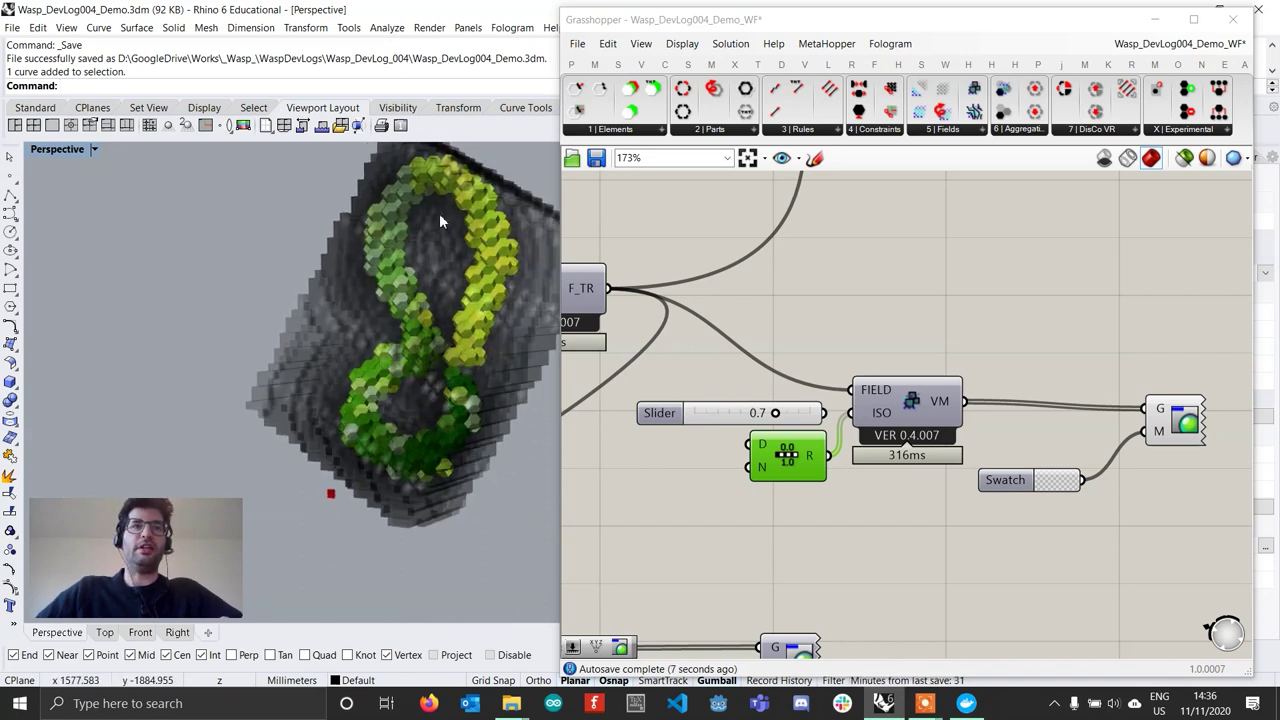
pyautogui.scroll(5, 258, 396)
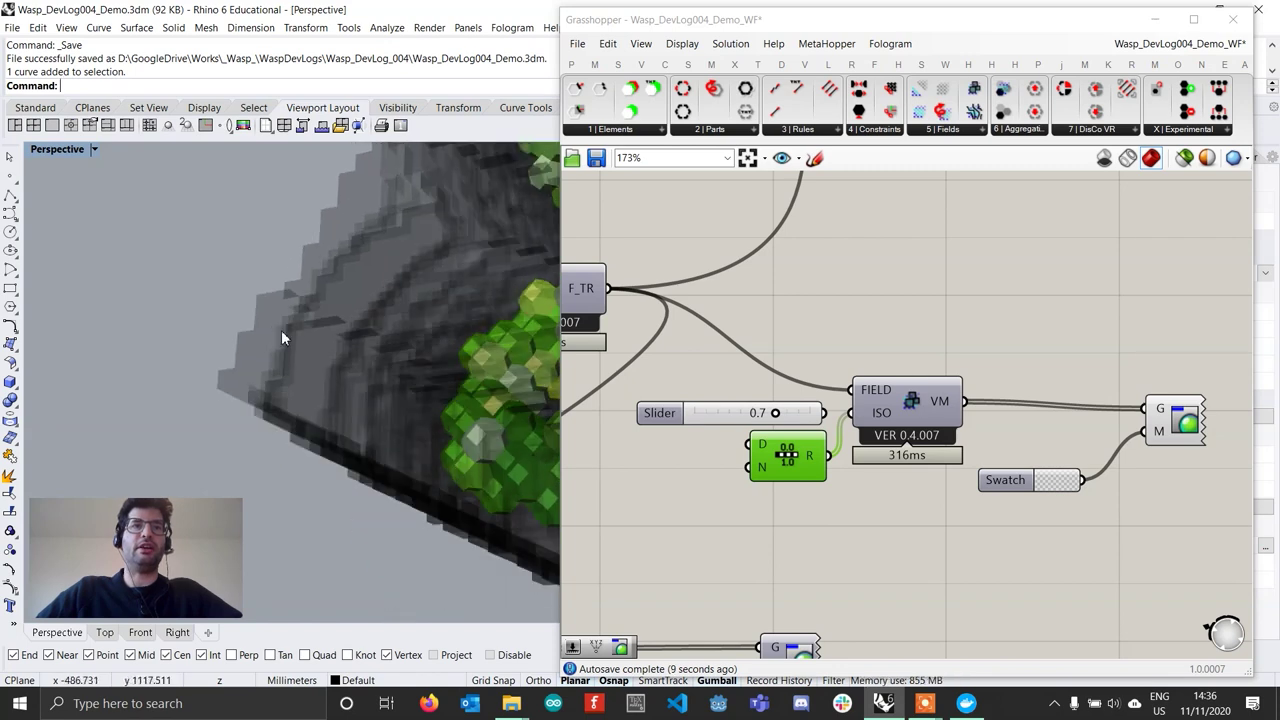
# Step: Set the Perspective viewport's display mode to Shaded
pyautogui.click(94, 149)
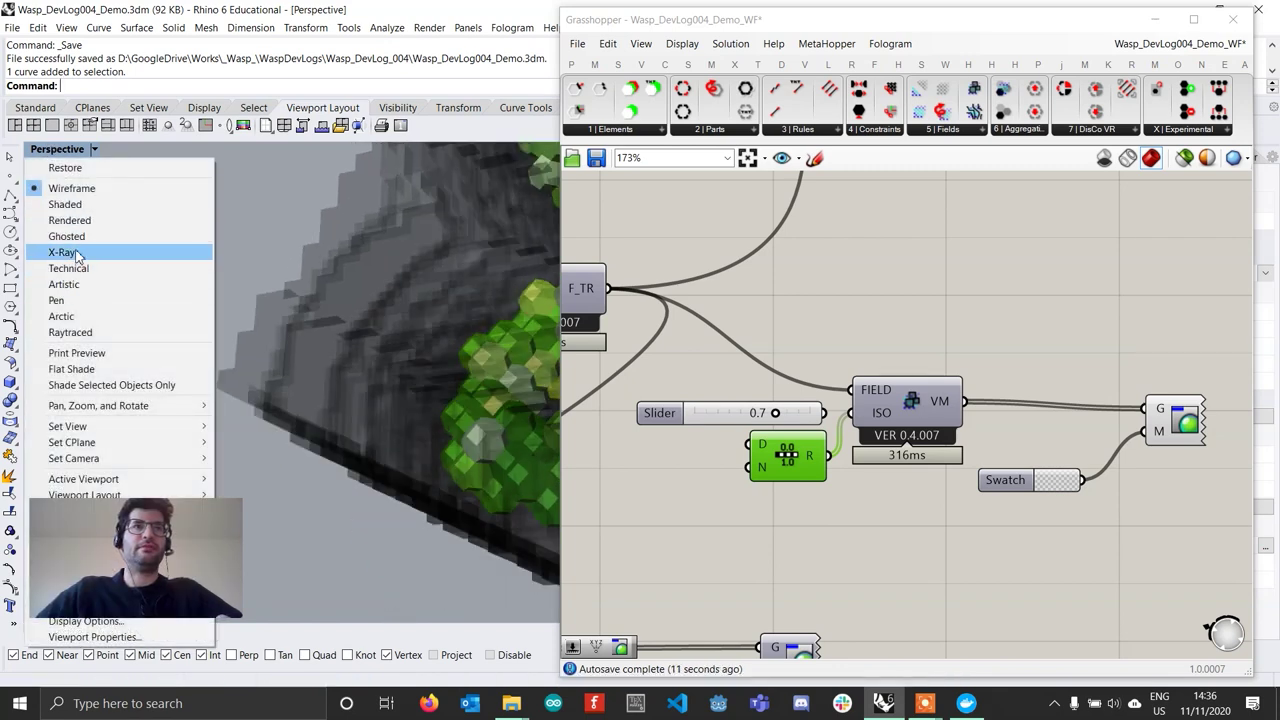
pyautogui.click(65, 204)
pyautogui.scroll(-5, 364, 422)
pyautogui.scroll(2, 491, 389)
pyautogui.moveTo(498, 393); pyautogui.dragTo(380, 366, button='right')
pyautogui.scroll(5, 358, 449)
pyautogui.scroll(-3, 370, 430)
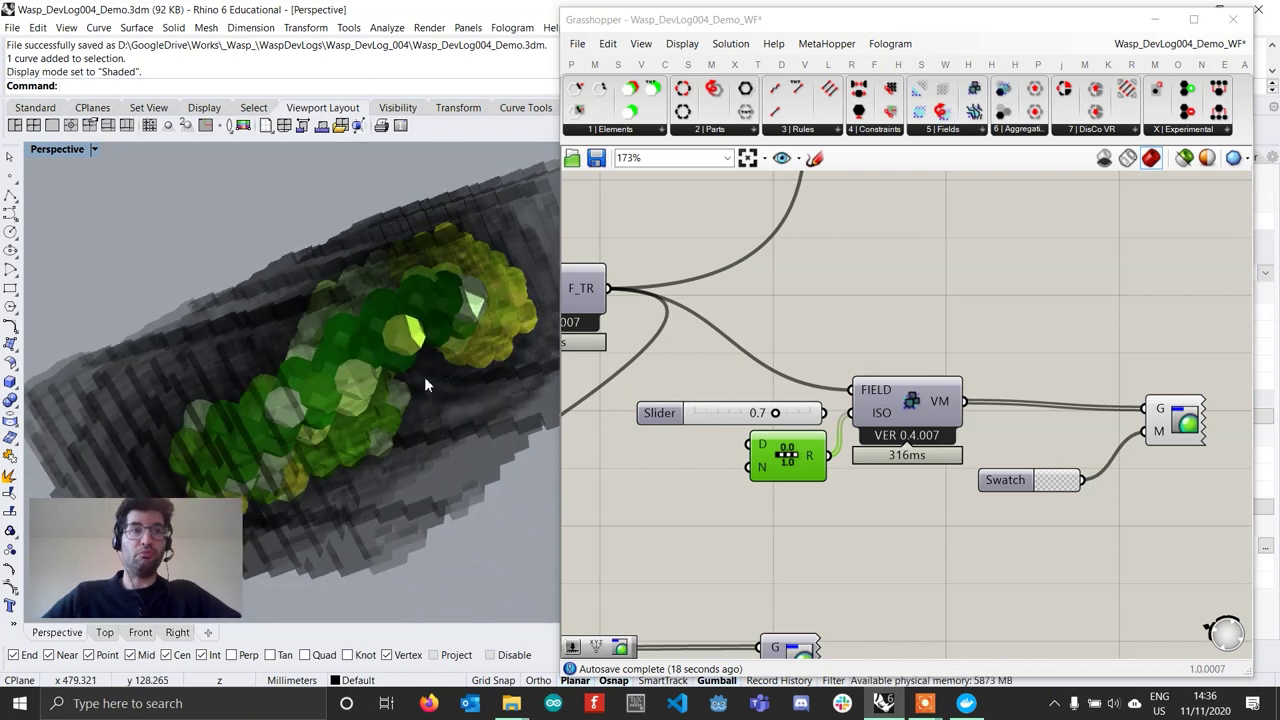
pyautogui.scroll(-4, 424, 376)
pyautogui.moveTo(456, 353); pyautogui.dragTo(451, 452, button='right')
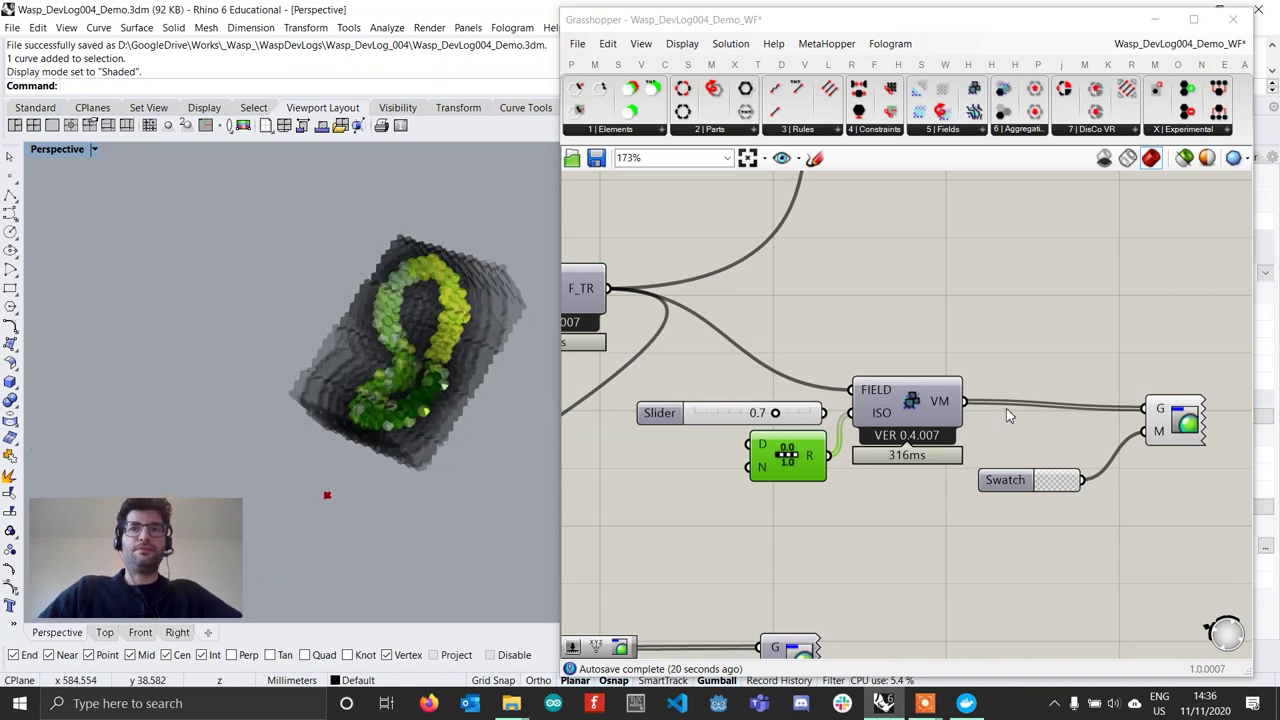
# Step: Reconnect the slider to the ISO input in place of the Range component and set it to 0.5
pyautogui.moveTo(988, 420); pyautogui.dragTo(977, 435, button='right')
pyautogui.moveTo(828, 430); pyautogui.dragTo(740, 430)
pyautogui.moveTo(396, 430); pyautogui.dragTo(447, 364, button='right')
pyautogui.scroll(2, 469, 360)
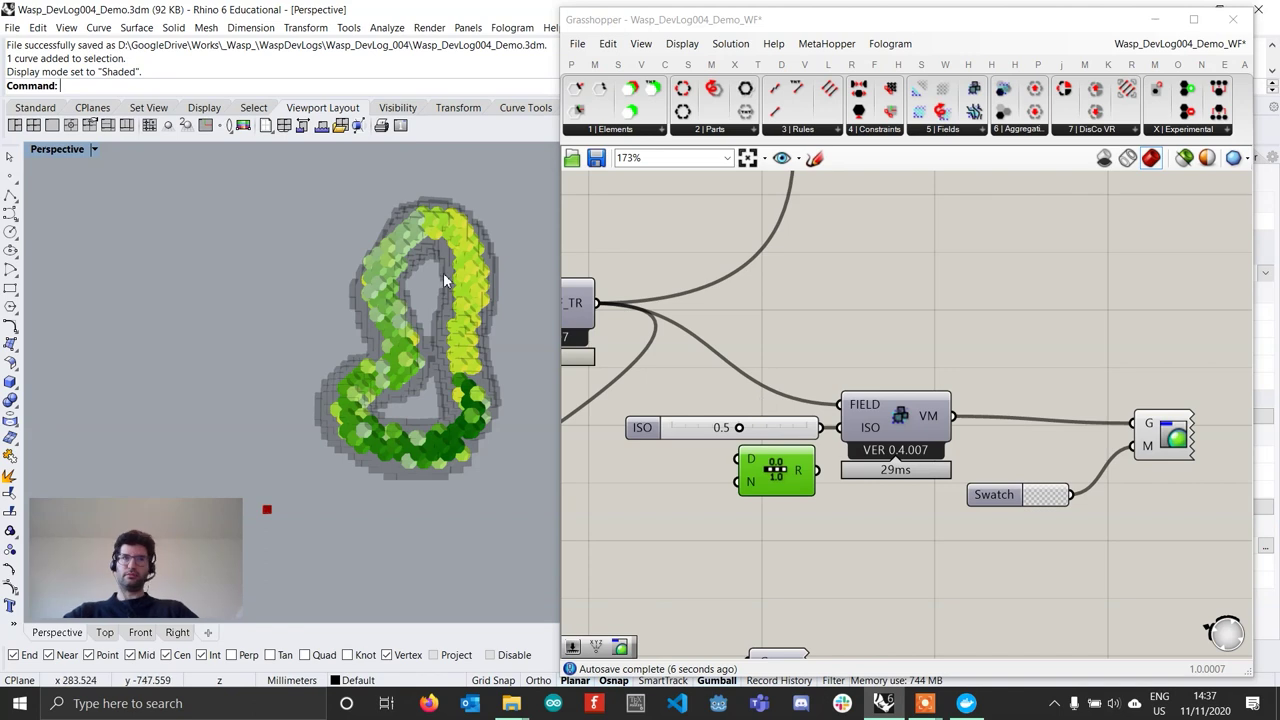
# Step: Examine the transparent voxel mesh enclosing the aggregation from different angles and distances
pyautogui.moveTo(446, 278); pyautogui.dragTo(448, 484, button='right')
pyautogui.scroll(-5, 405, 384)
pyautogui.scroll(4, 415, 380)
pyautogui.scroll(-9, 423, 423)
pyautogui.scroll(8, 443, 434)
pyautogui.keyDown('shift'); pyautogui.moveTo(443, 434); pyautogui.dragTo(502, 426, button='right'); pyautogui.keyUp('shift')
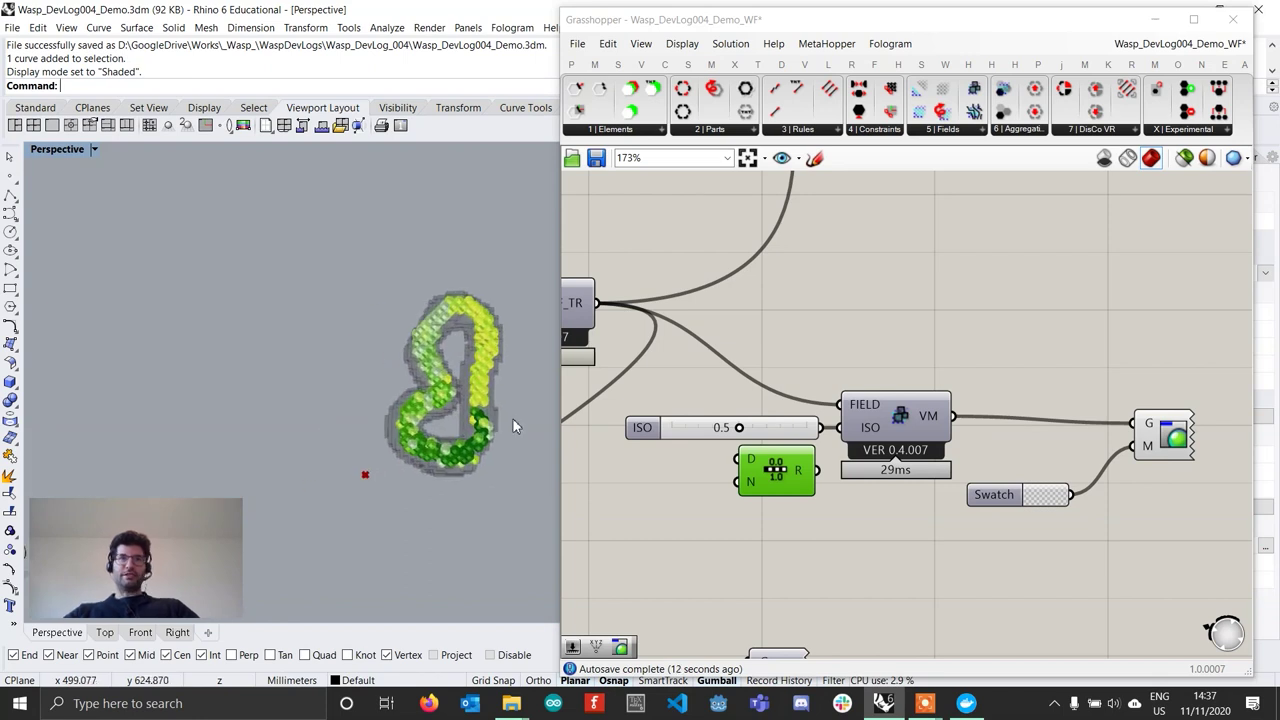
pyautogui.scroll(-5, 918, 513)
pyautogui.moveTo(371, 509); pyautogui.dragTo(290, 461, button='right')
pyautogui.scroll(6, 441, 424)
pyautogui.moveTo(440, 425); pyautogui.dragTo(479, 500, button='right')
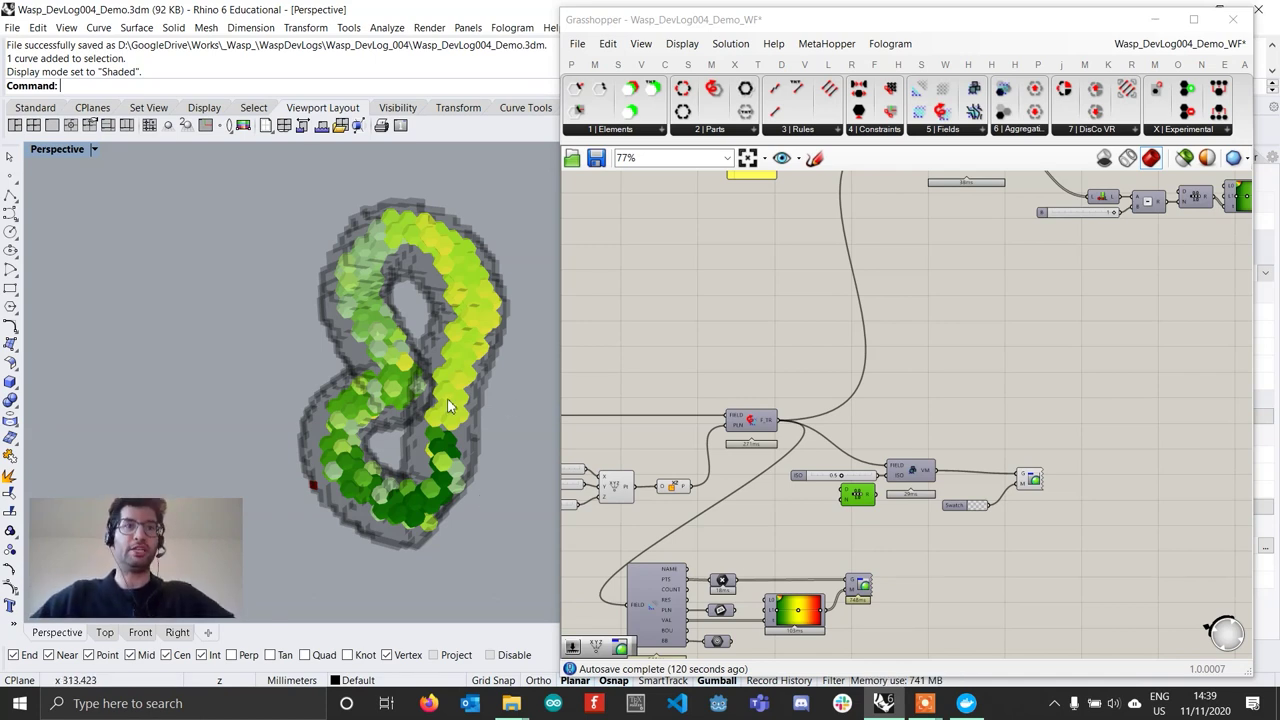
pyautogui.scroll(-3, 446, 405)
# Step: Add a Wasp Serialize Object to File component near the part component at the start of the definition
pyautogui.scroll(-2, 1070, 300)
pyautogui.scroll(-2, 985, 318)
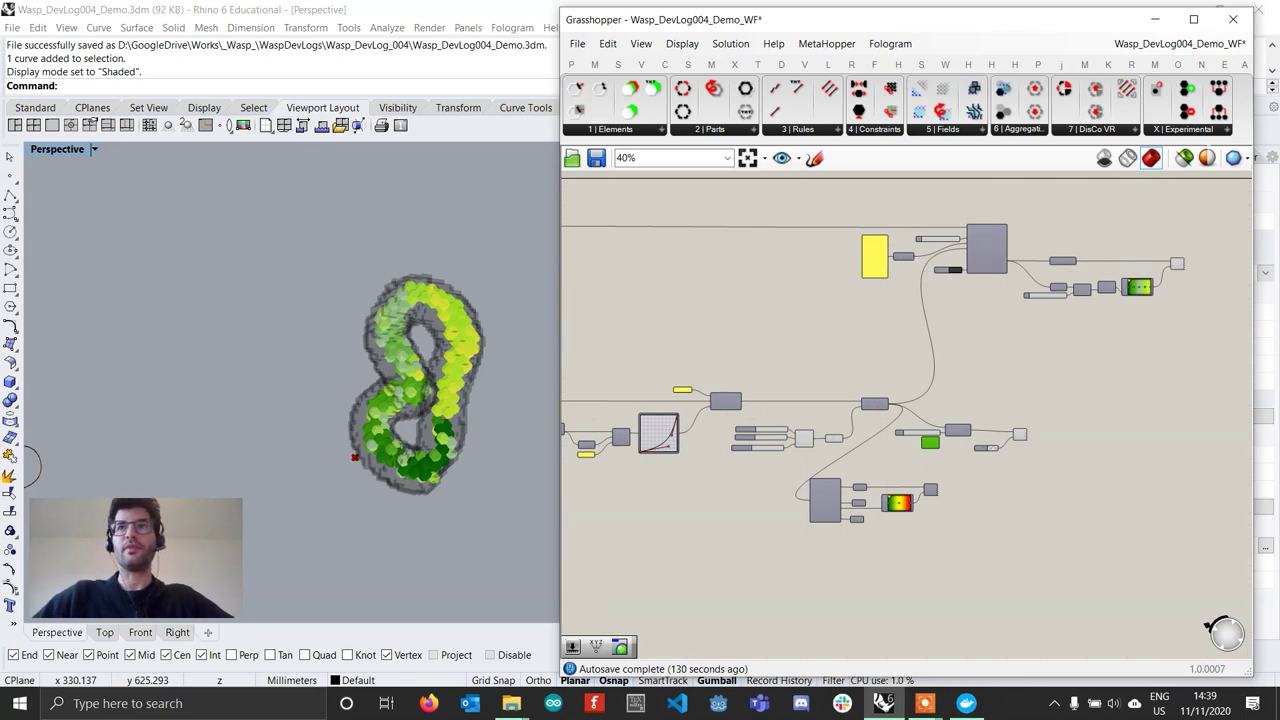
pyautogui.click(1209, 132)
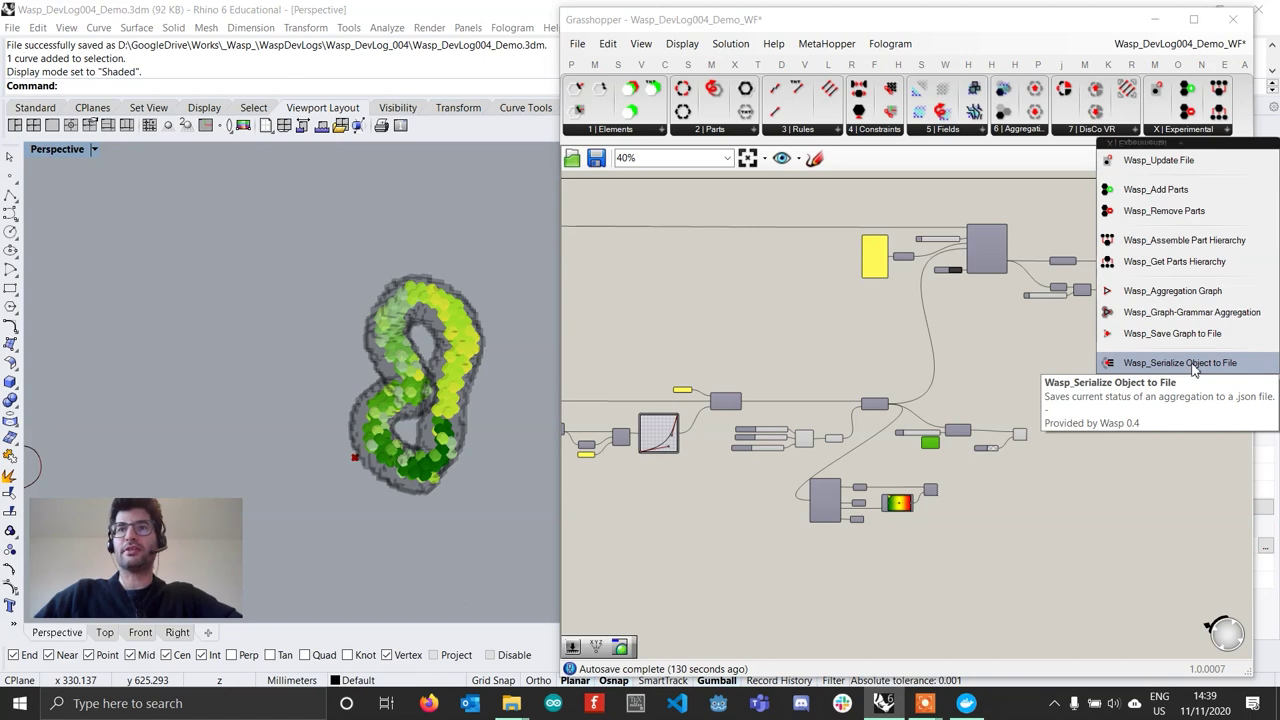
pyautogui.click(1193, 366)
pyautogui.scroll(-2, 886, 343)
pyautogui.scroll(4, 740, 330)
pyautogui.scroll(2, 745, 340)
pyautogui.click(733, 330)
pyautogui.moveTo(646, 309); pyautogui.dragTo(800, 363, button='right')
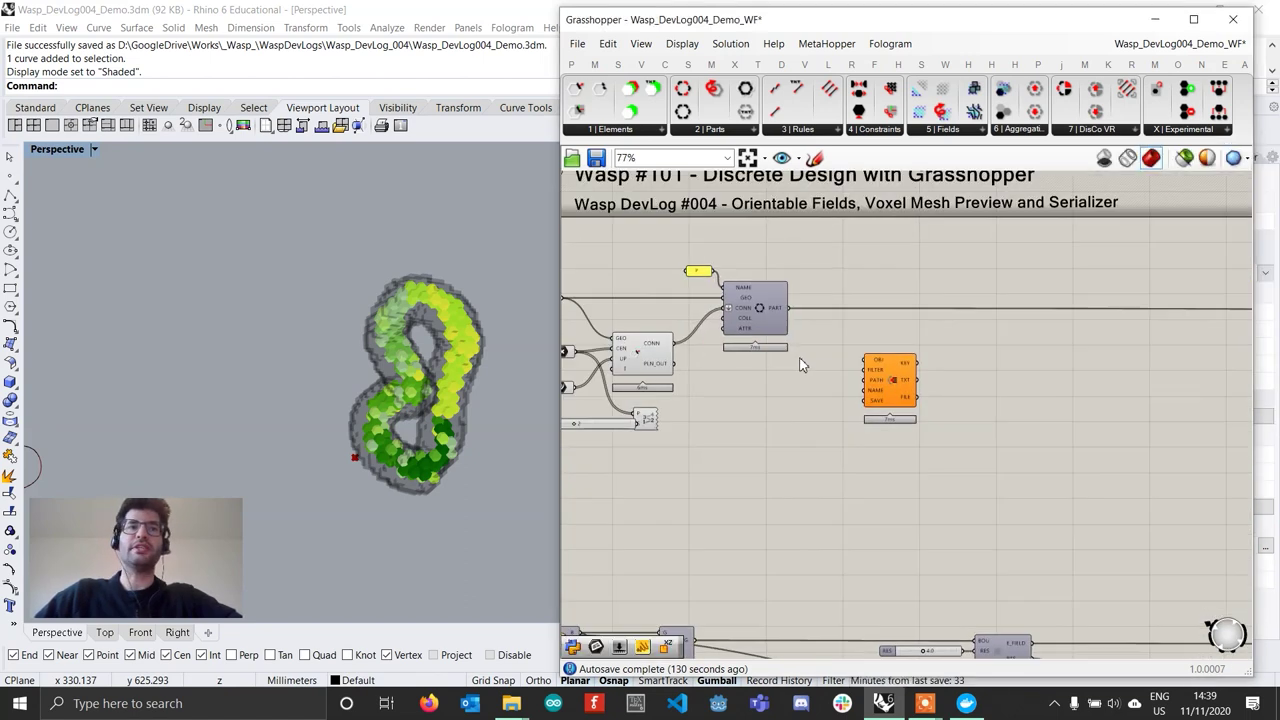
# Step: Move the serializer farther from the part component and connect the PART output to its OBJ input
pyautogui.scroll(3, 798, 300)
pyautogui.moveTo(1051, 380); pyautogui.dragTo(972, 384, button='right')
pyautogui.scroll(-3, 972, 385)
pyautogui.moveTo(936, 402); pyautogui.dragTo(1043, 407)
pyautogui.scroll(2, 1003, 400)
pyautogui.moveTo(1043, 407); pyautogui.dragTo(978, 410, button='right')
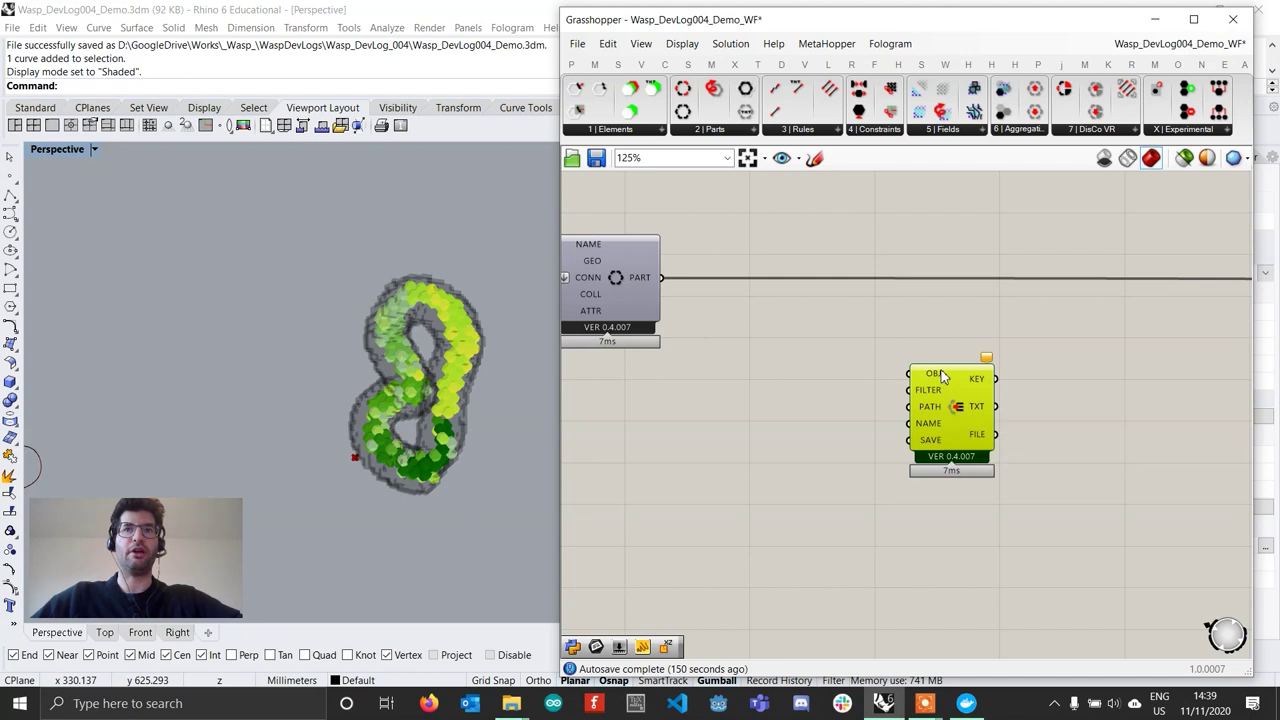
pyautogui.moveTo(660, 282); pyautogui.dragTo(932, 430)
pyautogui.moveTo(1033, 450); pyautogui.dragTo(958, 420, button='right')
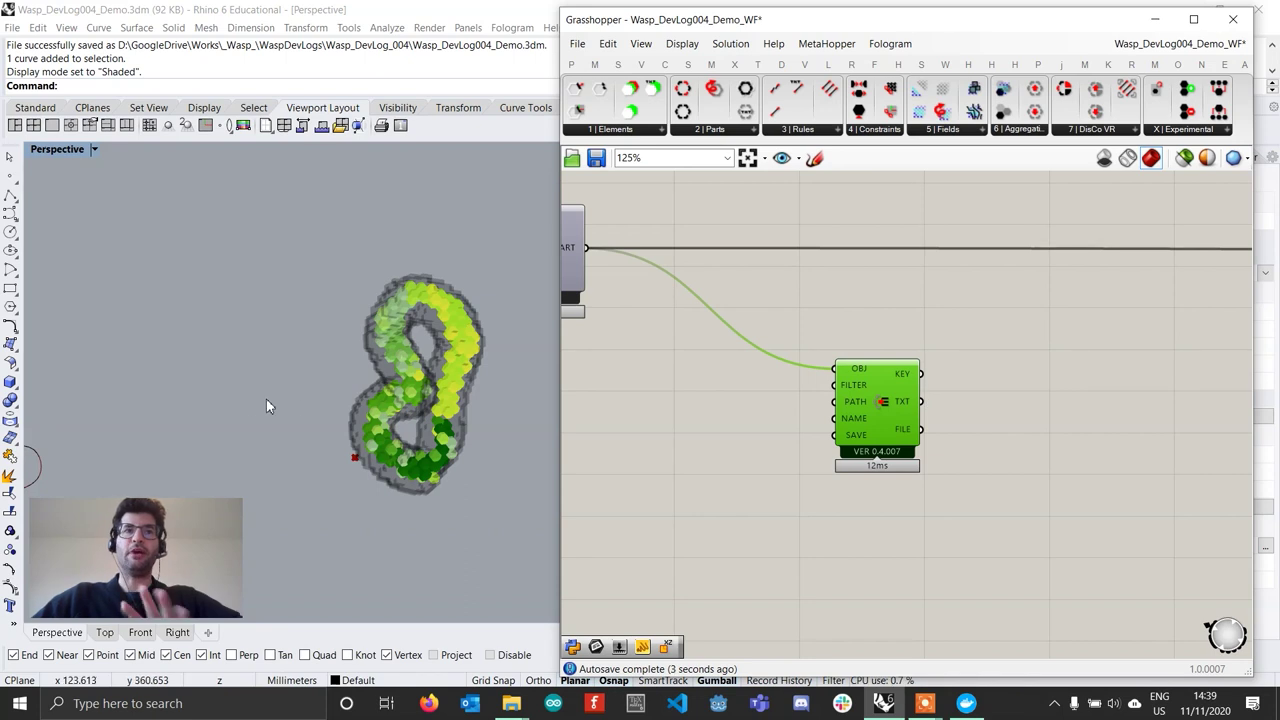
# Step: Add a Panel beside the serializer and connect the KEY output to it
pyautogui.scroll(2, 906, 374)
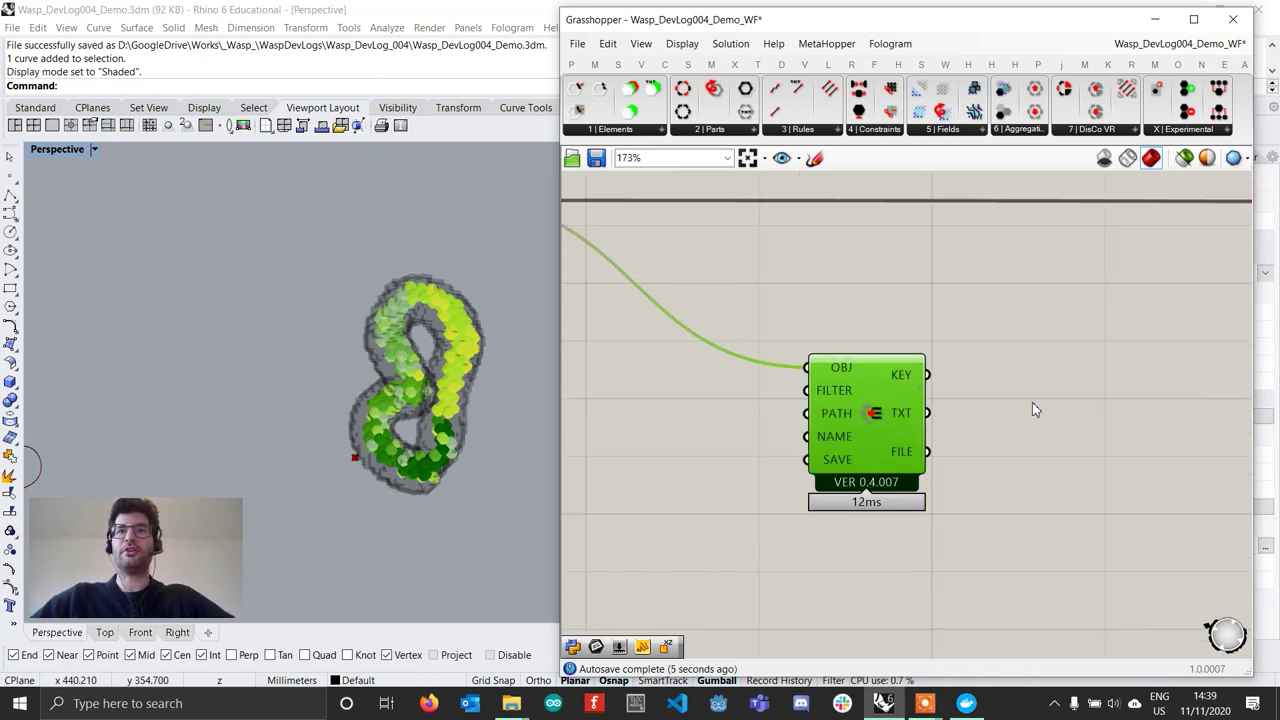
pyautogui.doubleClick(1108, 402)
pyautogui.write('panel')
pyautogui.press('Return')
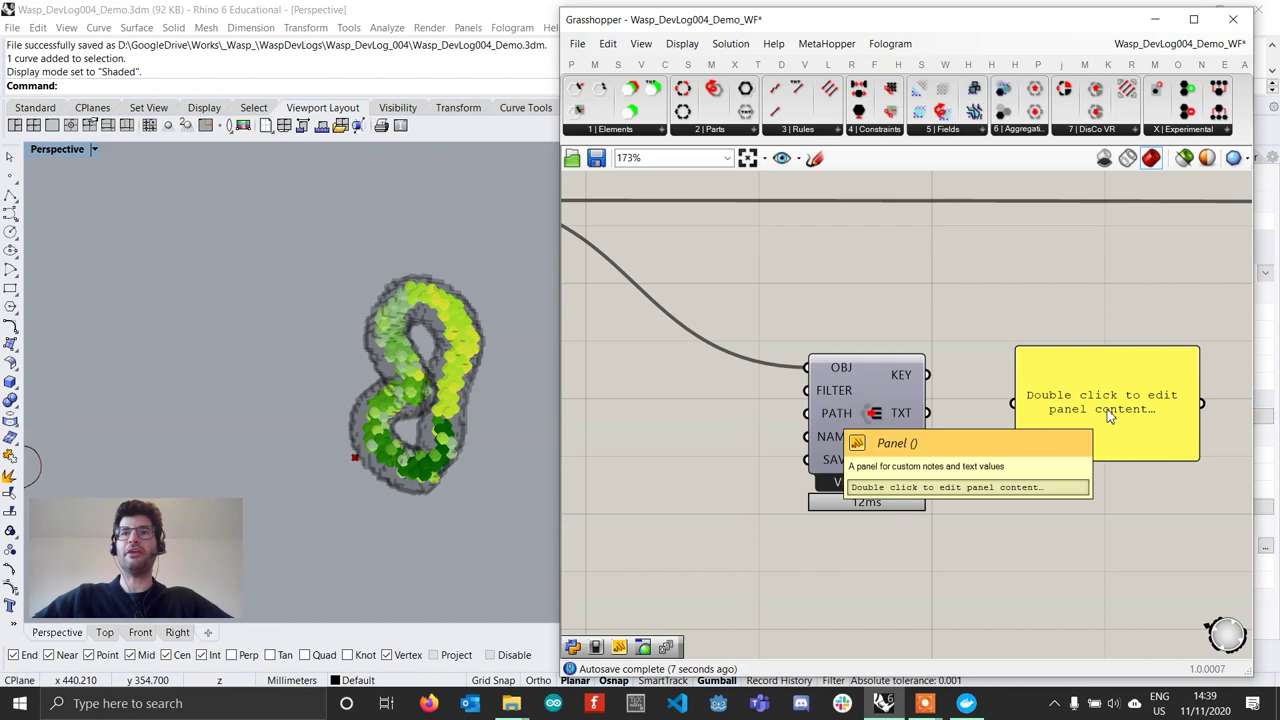
pyautogui.moveTo(927, 374); pyautogui.dragTo(1028, 393)
pyautogui.moveTo(1096, 429); pyautogui.dragTo(960, 415, button='right')
# Step: Resize the key panel so the whole key list fits, and move it up beside the serializer
pyautogui.moveTo(974, 391); pyautogui.dragTo(976, 362)
pyautogui.moveTo(1063, 375); pyautogui.dragTo(1178, 376)
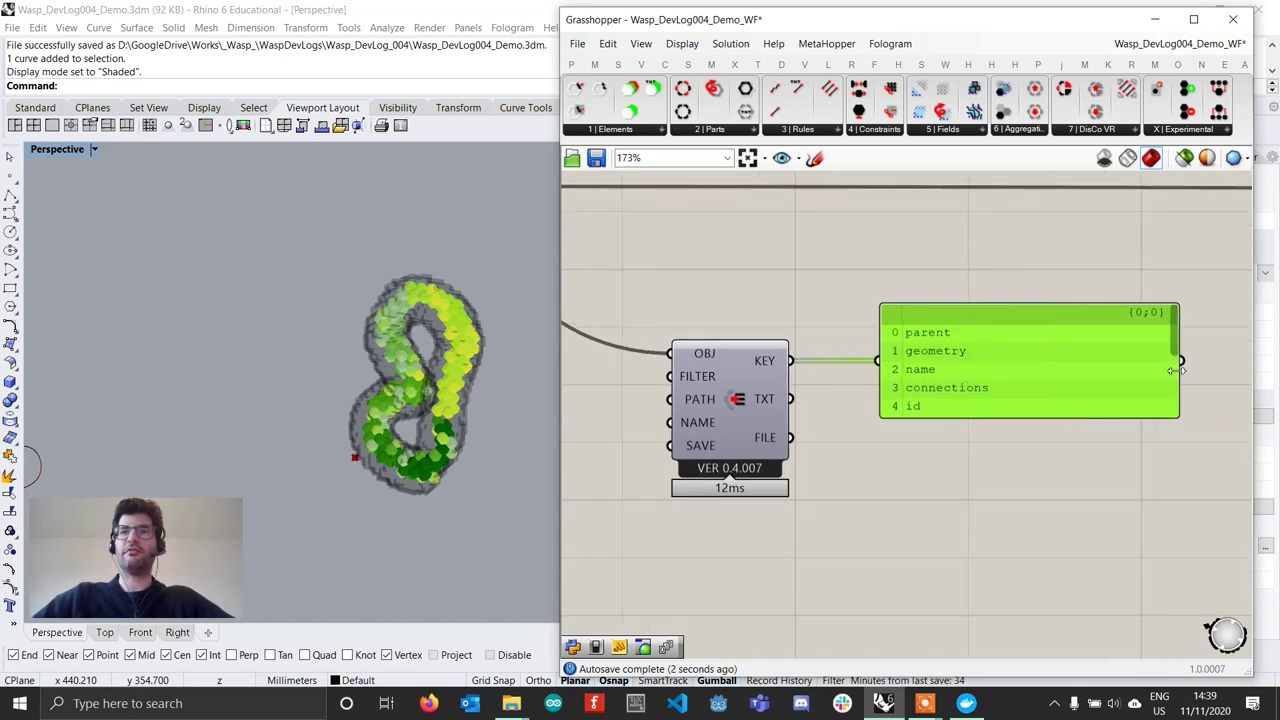
pyautogui.moveTo(1022, 418); pyautogui.dragTo(1024, 578)
pyautogui.scroll(-2, 1034, 528)
pyautogui.moveTo(1037, 503); pyautogui.dragTo(1021, 360)
pyautogui.scroll(2, 1133, 281)
pyautogui.moveTo(1123, 282); pyautogui.dragTo(1012, 288)
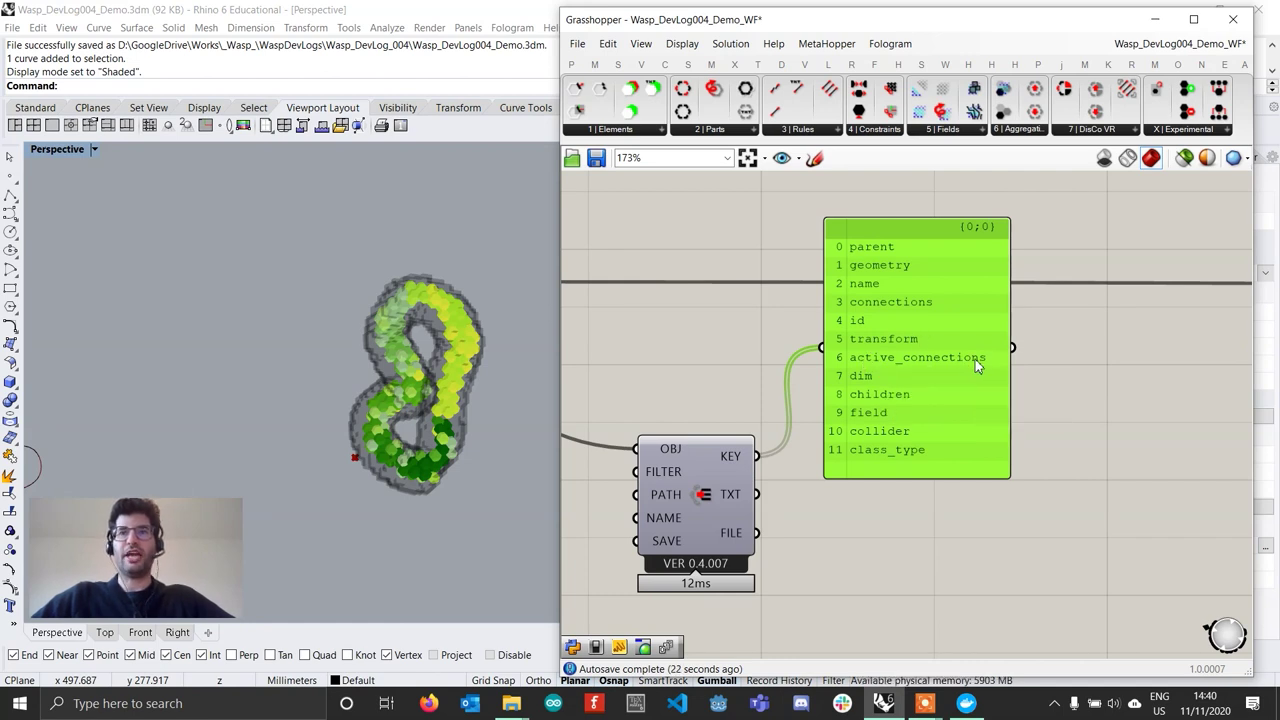
# Step: Feed the connection component's CONN output into the serializer's OBJ input in place of the part and review the listed keys
pyautogui.scroll(-6, 945, 443)
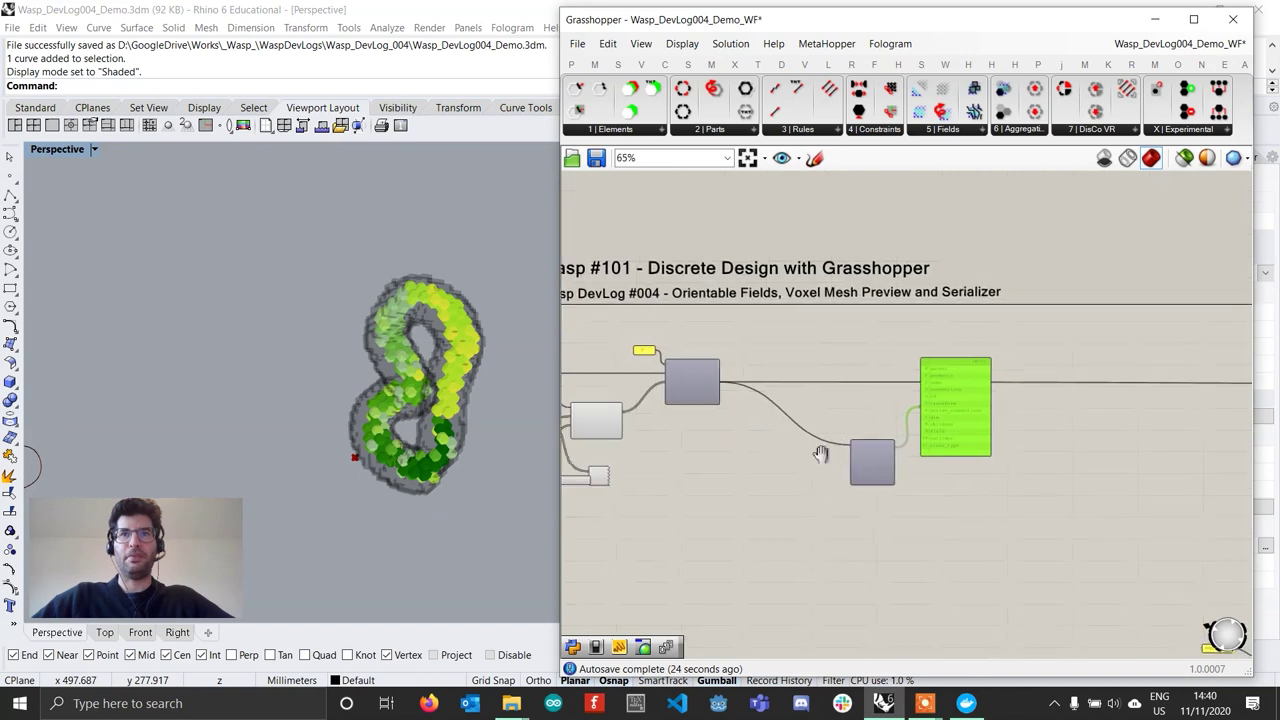
pyautogui.scroll(3, 620, 426)
pyautogui.moveTo(619, 403); pyautogui.dragTo(992, 456)
pyautogui.scroll(2, 1005, 410)
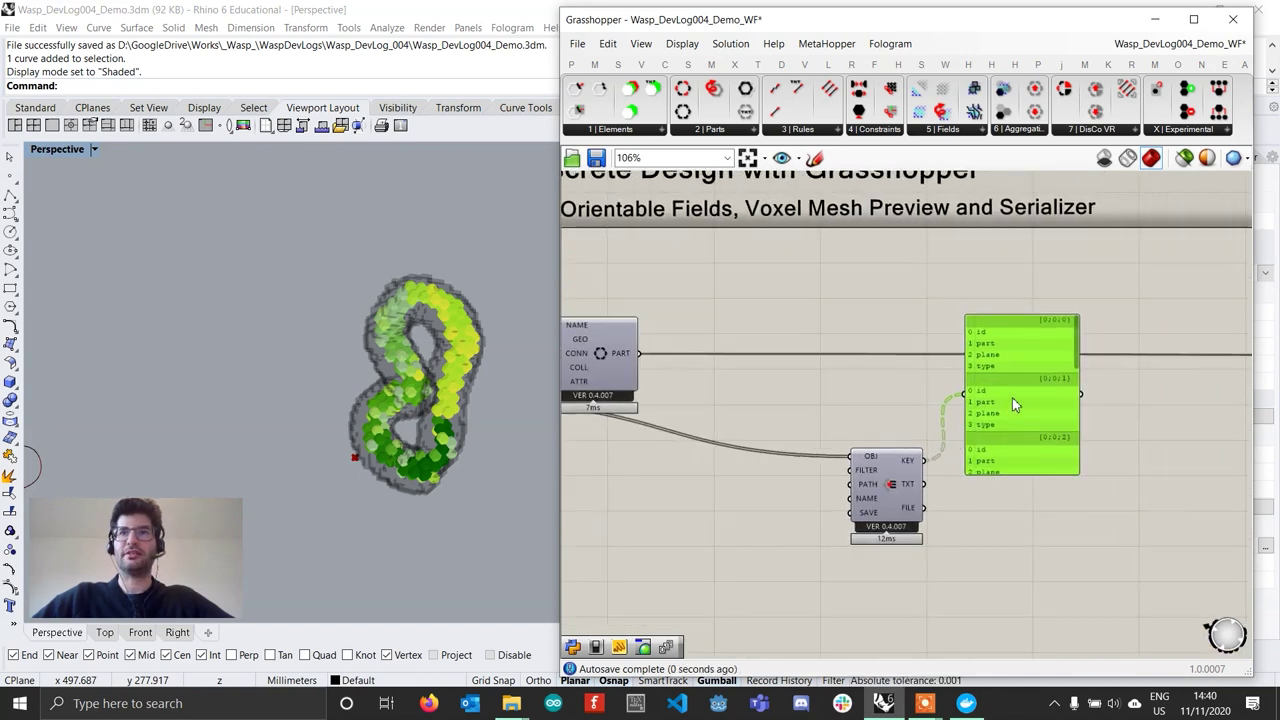
pyautogui.scroll(2, 1014, 394)
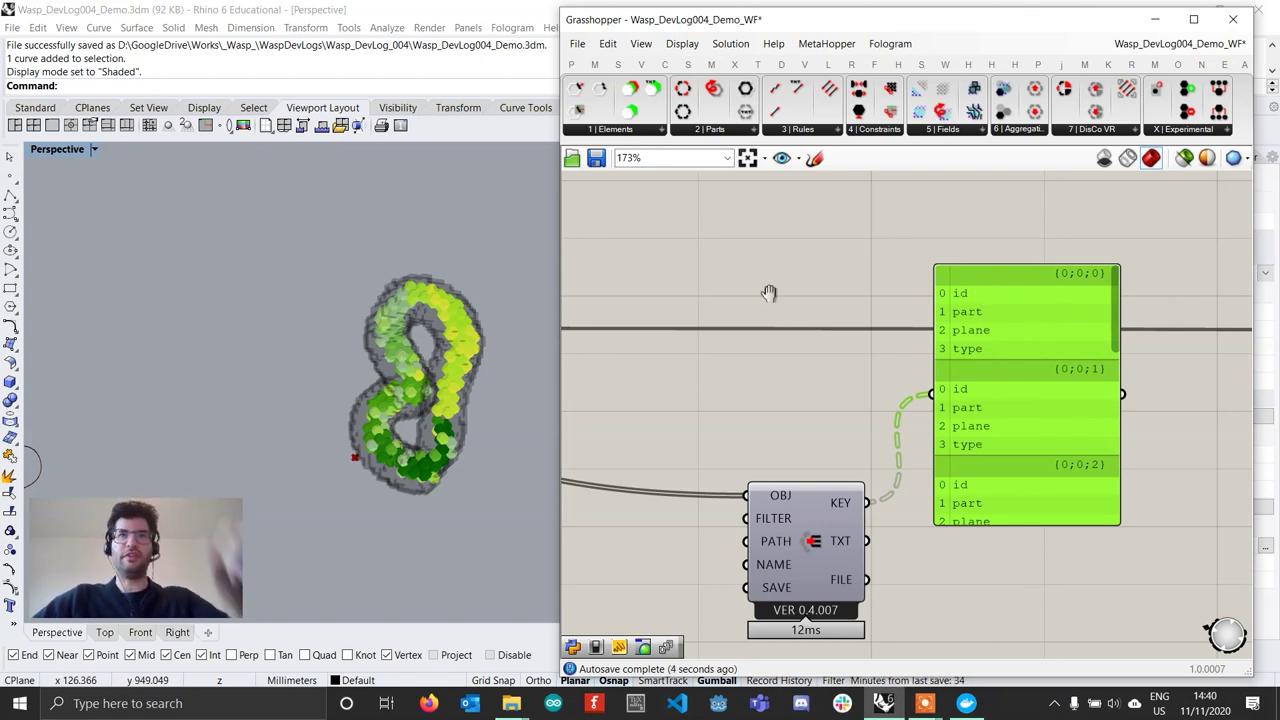
pyautogui.moveTo(769, 293); pyautogui.dragTo(1018, 312, button='right')
pyautogui.scroll(-3, 1018, 312)
pyautogui.scroll(1, 617, 387)
pyautogui.moveTo(1148, 425); pyautogui.dragTo(940, 425, button='right')
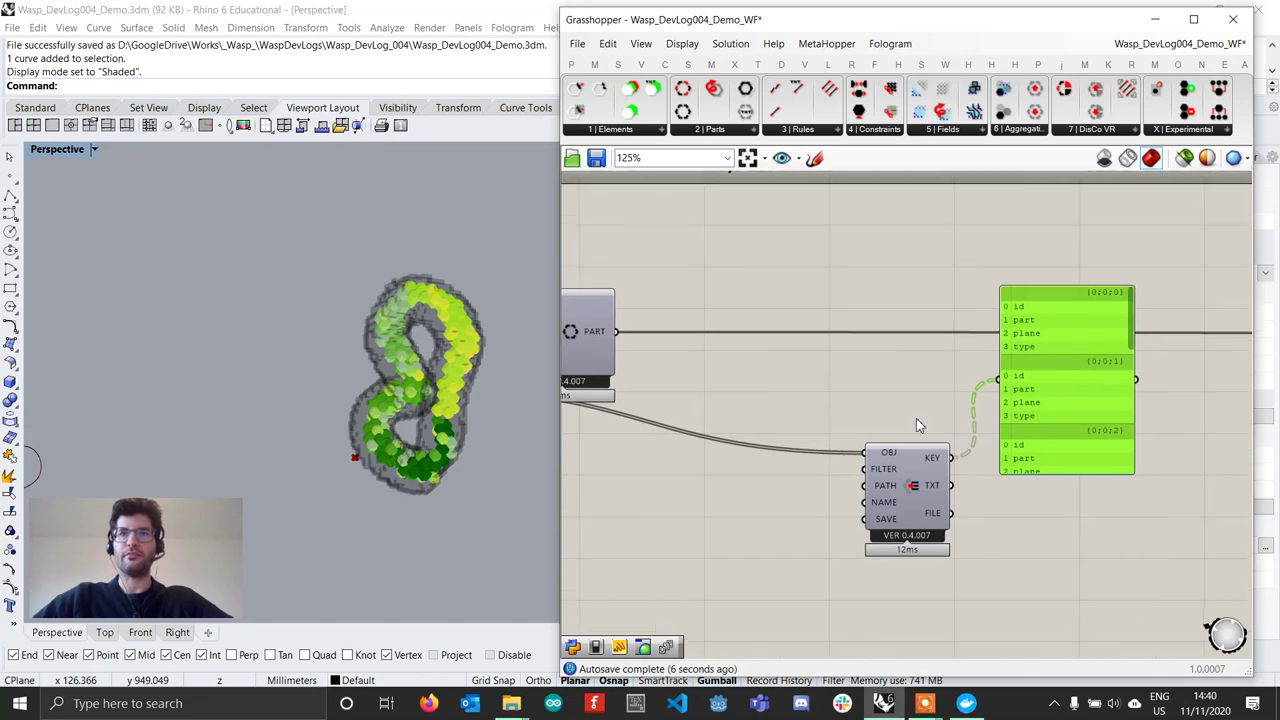
pyautogui.scroll(2, 1120, 325)
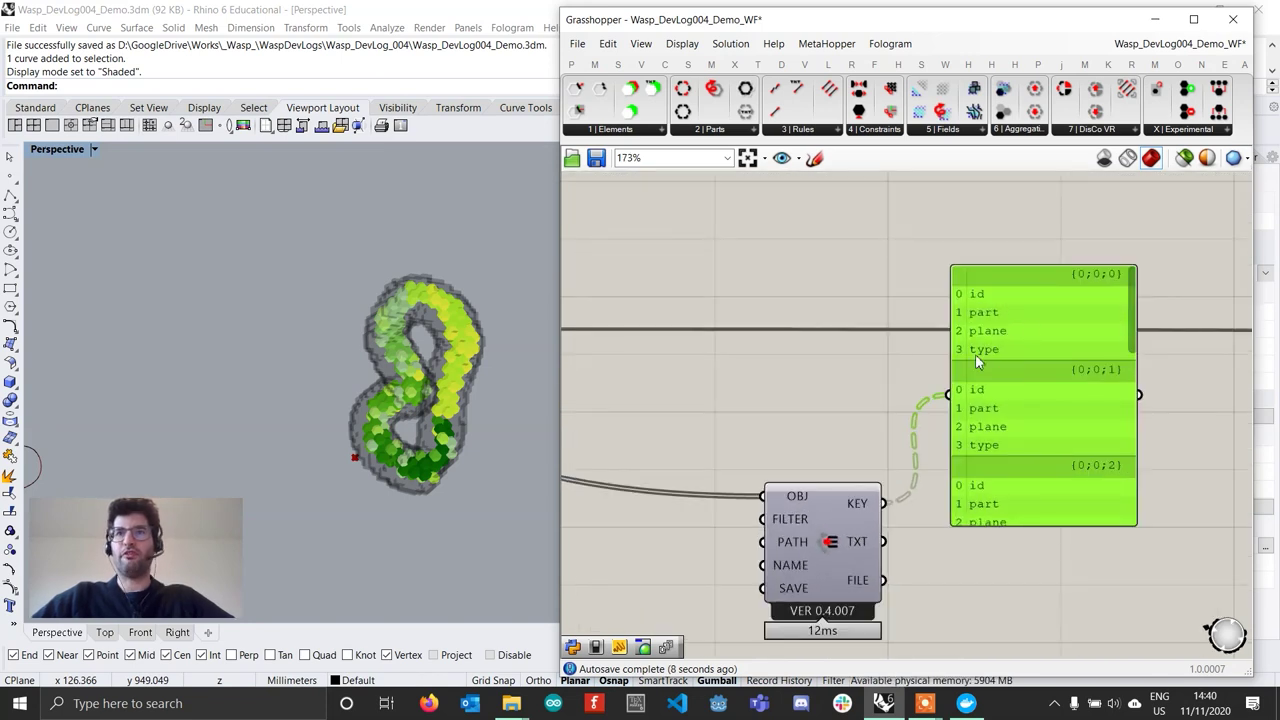
# Step: Try to serialize the empty field by connecting the E_FIELD output to the serializer's OBJ input in place of the connections
pyautogui.scroll(1, 1005, 322)
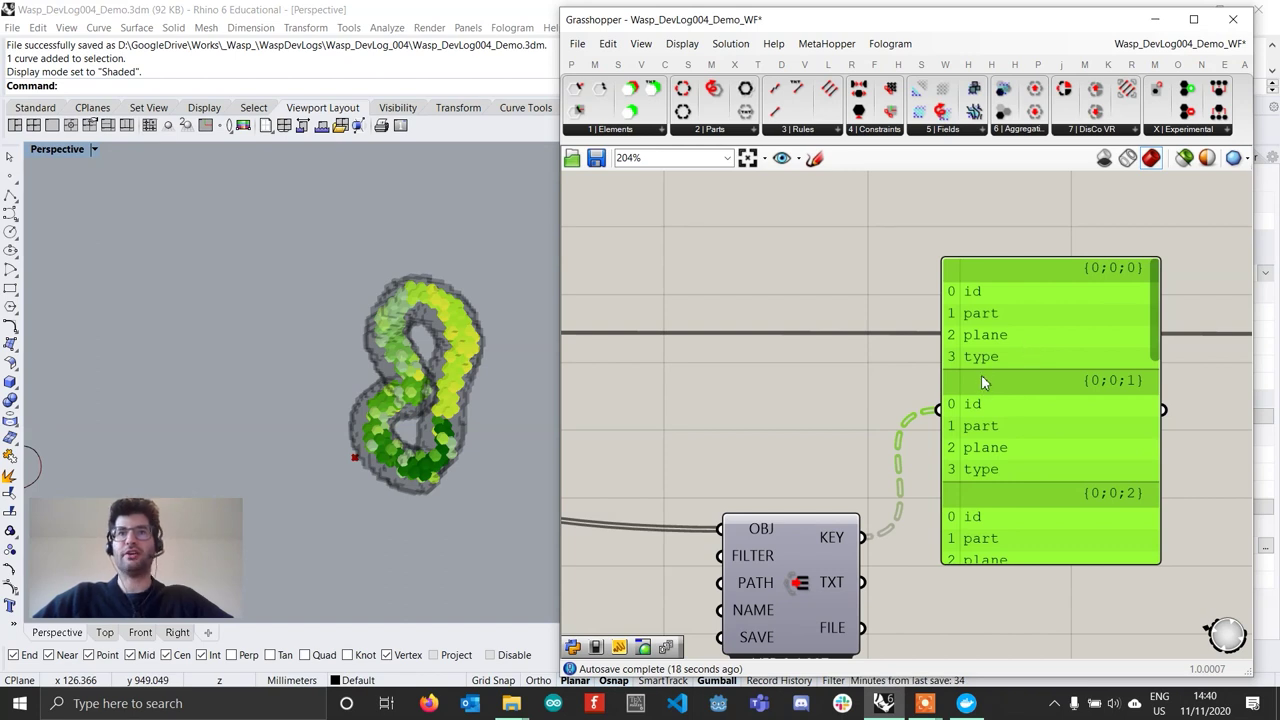
pyautogui.scroll(-5, 981, 374)
pyautogui.scroll(1, 802, 501)
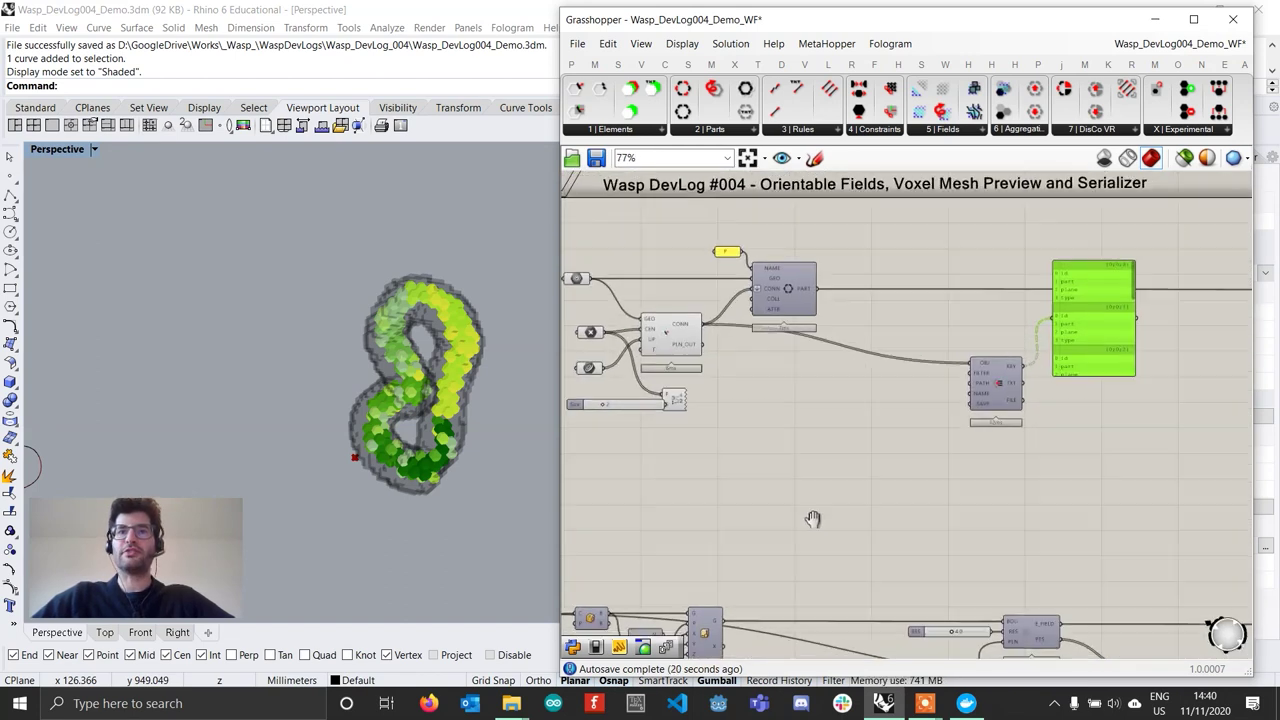
pyautogui.moveTo(802, 501); pyautogui.dragTo(769, 452, button='right')
pyautogui.scroll(1, 1028, 562)
pyautogui.moveTo(1028, 562); pyautogui.dragTo(930, 581, button='right')
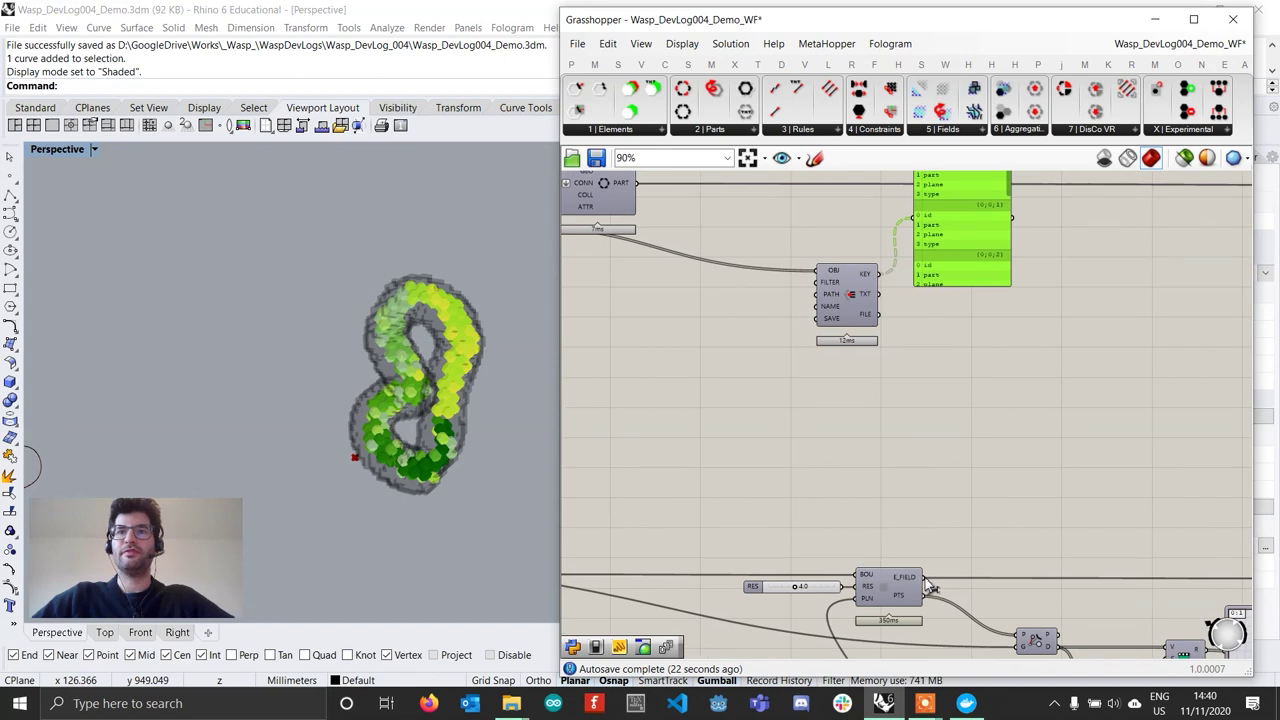
pyautogui.moveTo(922, 578); pyautogui.dragTo(818, 271)
pyautogui.scroll(2, 932, 284)
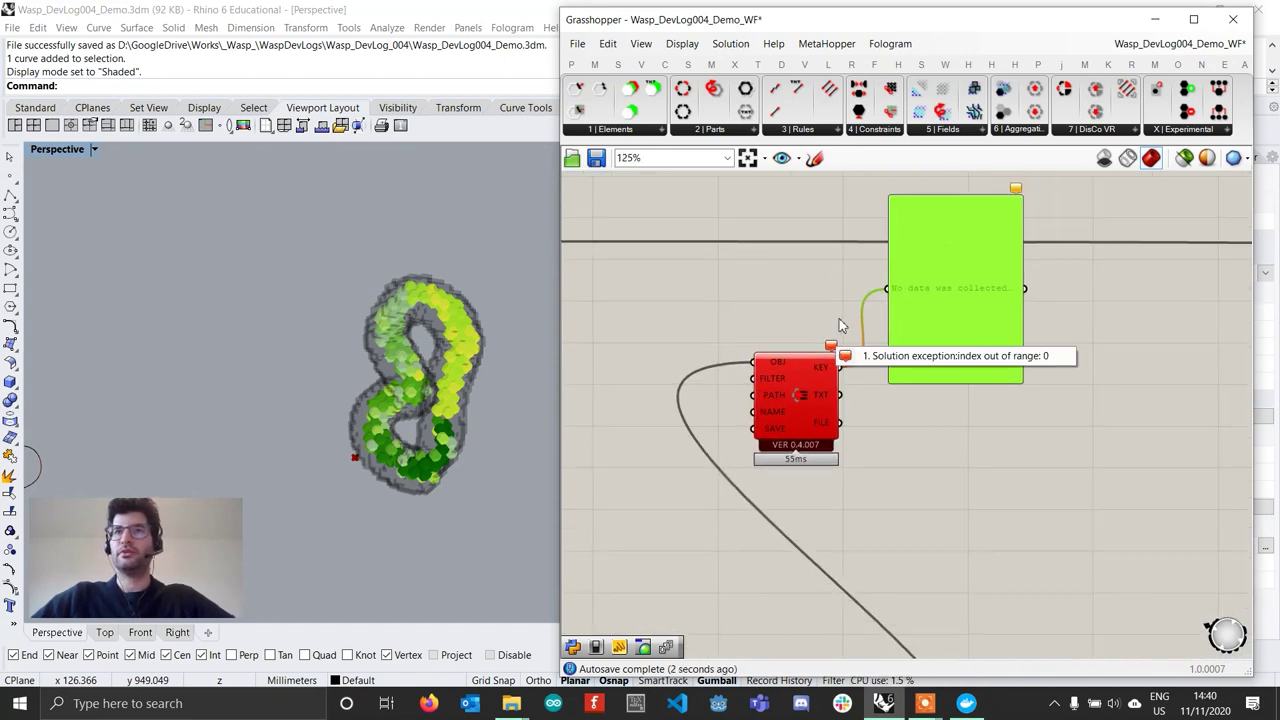
# Step: Move the serializer and its key panel near the myField component, connect FIELD to the OBJ input, and review the listed keys
pyautogui.click(790, 306)
pyautogui.scroll(-3, 788, 305)
pyautogui.moveTo(988, 557); pyautogui.dragTo(897, 504, button='right')
pyautogui.moveTo(930, 258); pyautogui.dragTo(604, 430)
pyautogui.moveTo(703, 332); pyautogui.dragTo(1128, 440)
pyautogui.moveTo(1128, 442); pyautogui.dragTo(930, 445, button='right')
pyautogui.click(1038, 528)
pyautogui.scroll(2, 1036, 537)
pyautogui.moveTo(1014, 561); pyautogui.dragTo(854, 362)
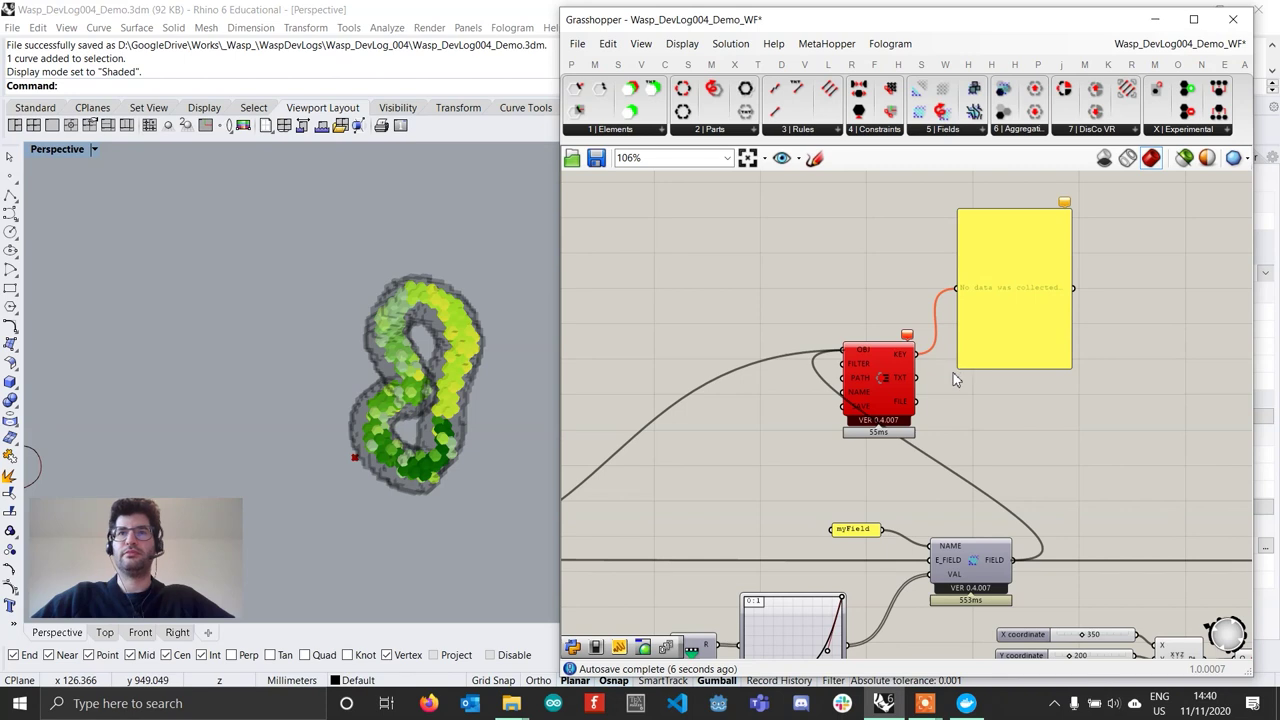
pyautogui.scroll(3, 950, 378)
pyautogui.click(976, 338)
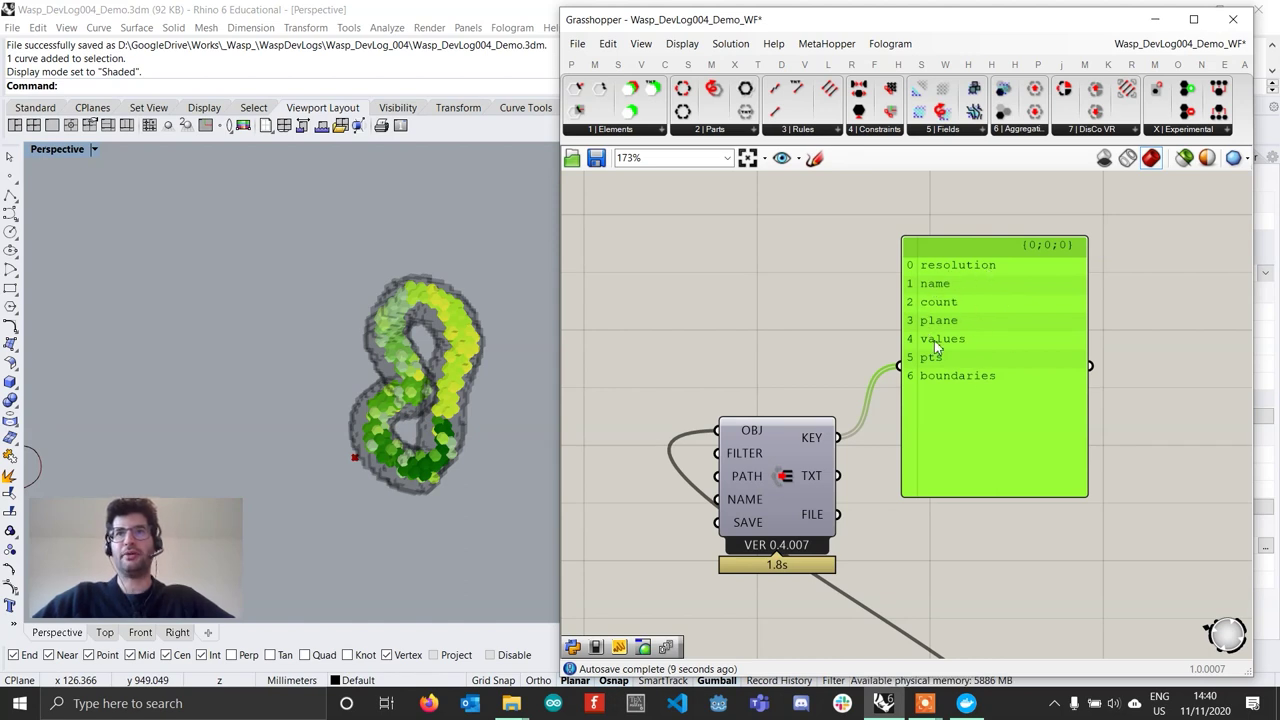
# Step: Move the serializer and key panel back beside the part component and connect the PART output to the OBJ input
pyautogui.scroll(-8, 955, 390)
pyautogui.moveTo(897, 399); pyautogui.dragTo(880, 377)
pyautogui.scroll(2, 1042, 337)
pyautogui.scroll(-2, 868, 376)
pyautogui.moveTo(903, 348); pyautogui.dragTo(1066, 405, button='right')
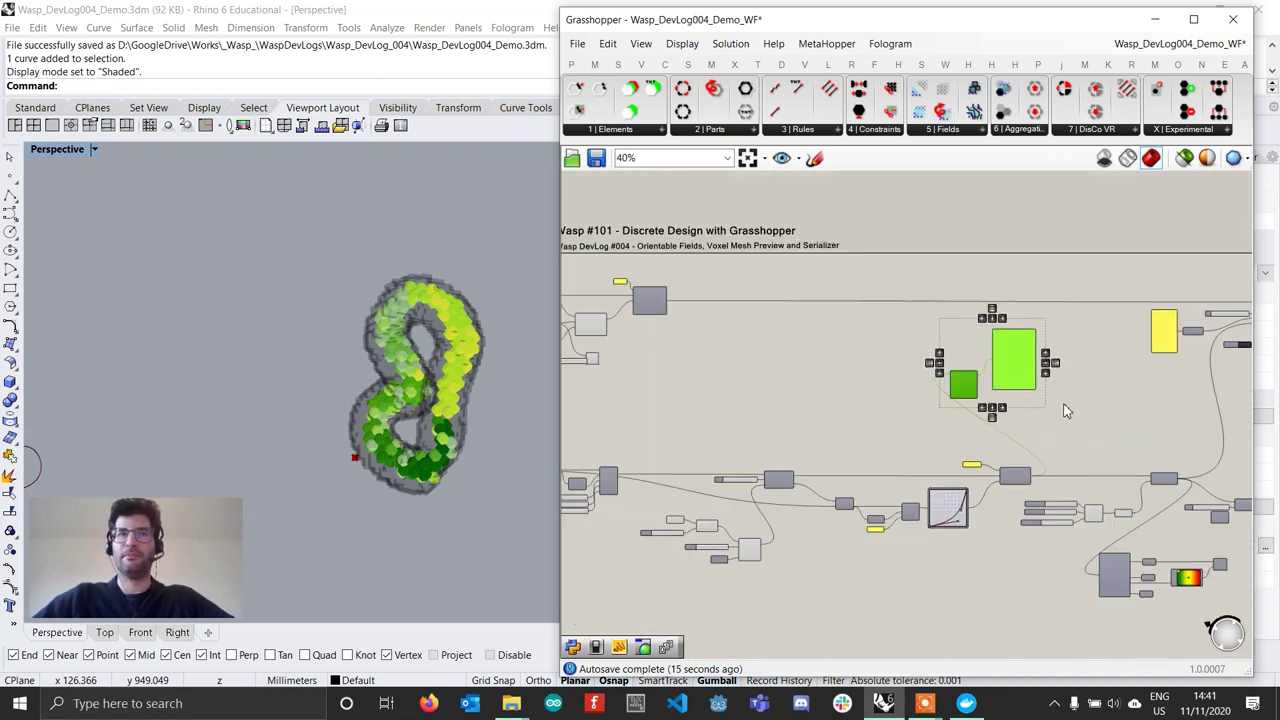
pyautogui.moveTo(1067, 405); pyautogui.dragTo(722, 374)
pyautogui.scroll(5, 700, 345)
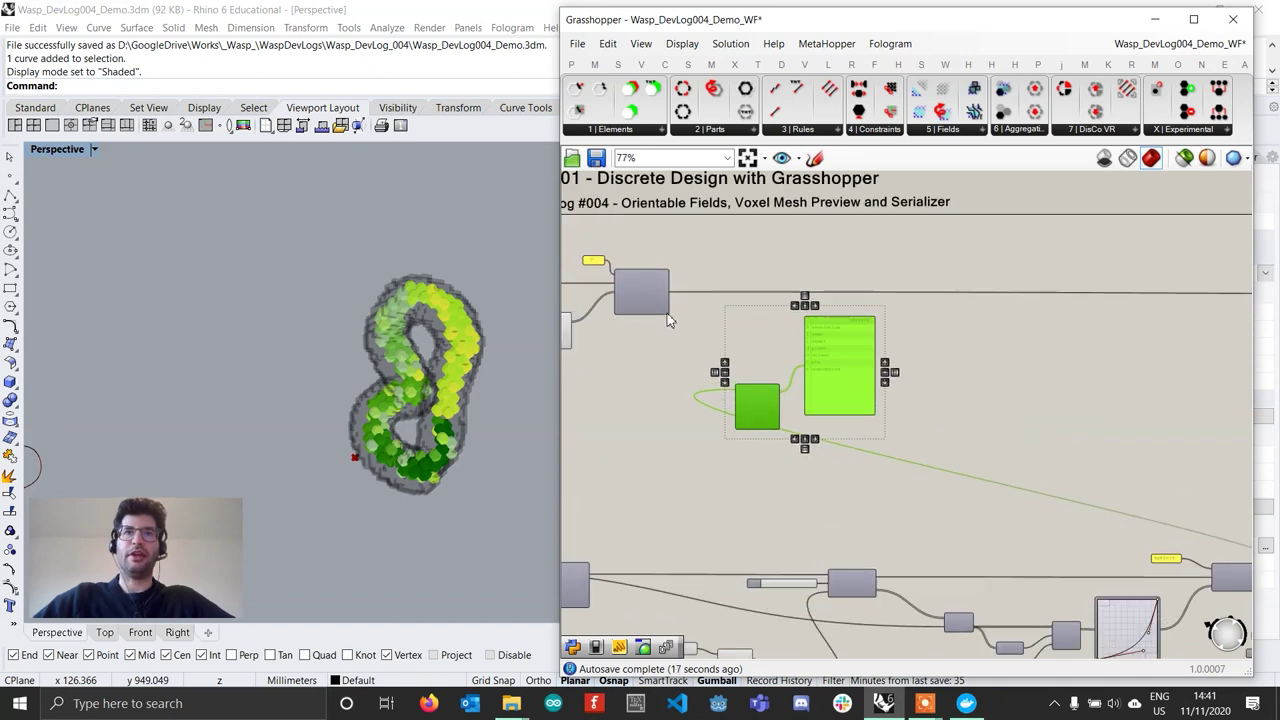
pyautogui.scroll(3, 913, 488)
pyautogui.click(913, 481)
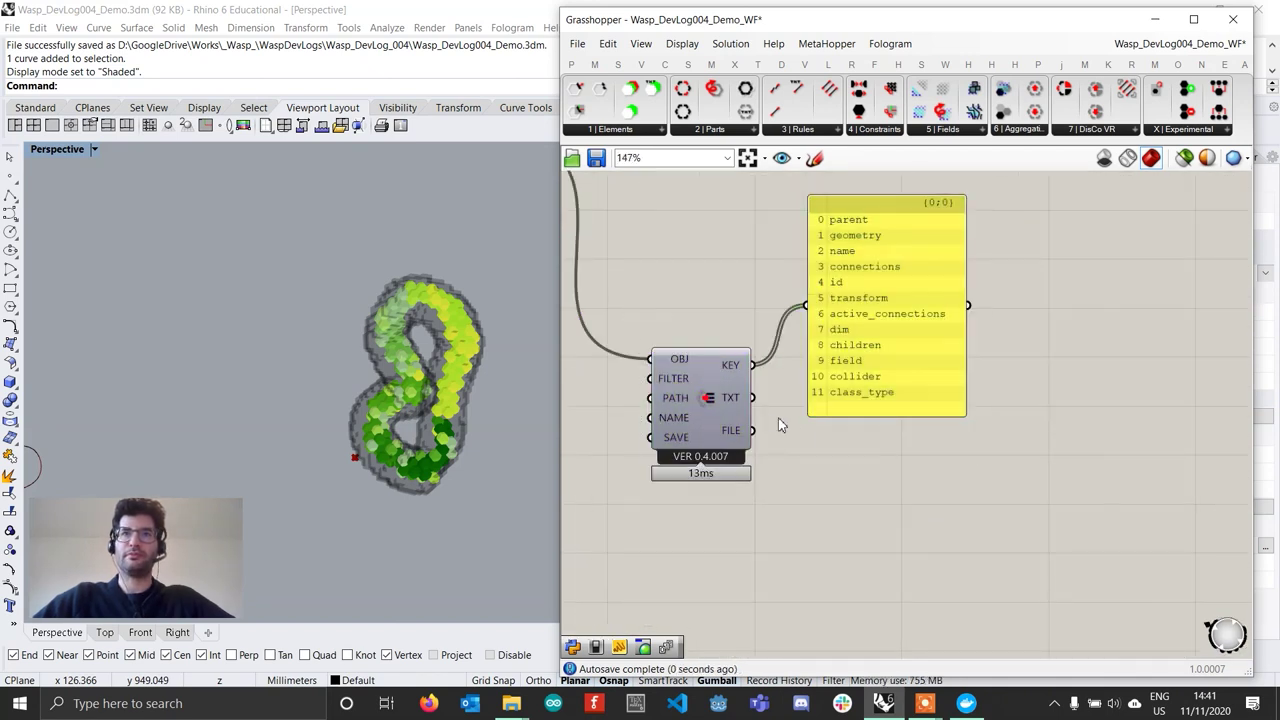
# Step: Shorten the key panel to fit its list and move it slightly higher beside the serializer
pyautogui.moveTo(895, 334); pyautogui.dragTo(899, 318)
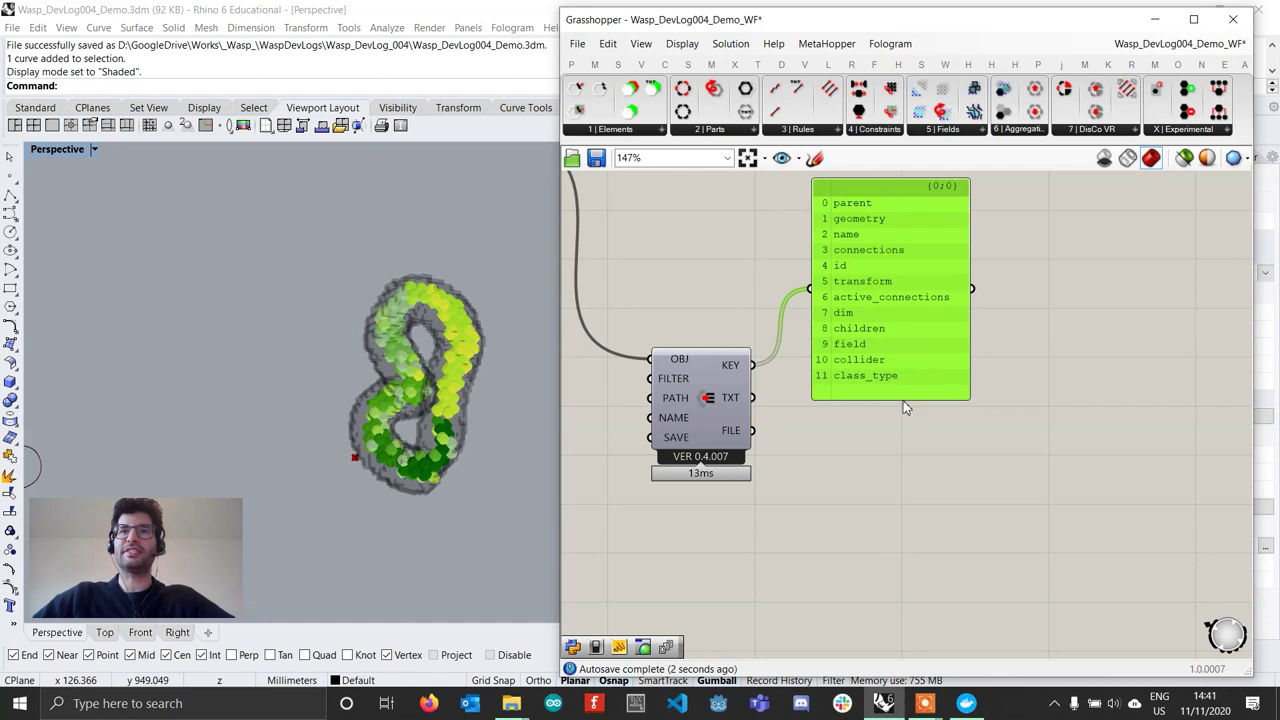
pyautogui.moveTo(903, 400); pyautogui.dragTo(906, 388)
pyautogui.moveTo(903, 337); pyautogui.dragTo(906, 320)
pyautogui.moveTo(901, 330); pyautogui.dragTo(939, 381, button='right')
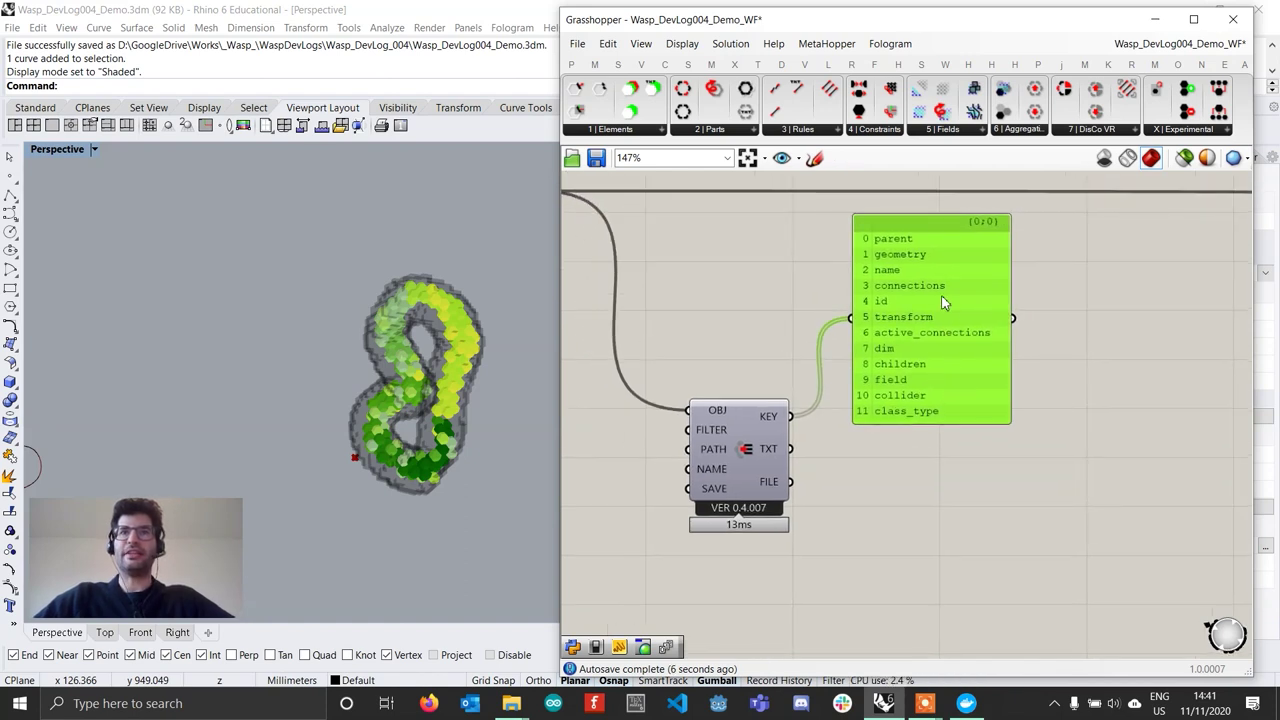
# Step: Duplicate the key panel, place the copy below the original, and connect the serializer's TXT output to it
pyautogui.moveTo(938, 354); pyautogui.dragTo(911, 317, button='right')
pyautogui.hotkey('ctrl', 'c')
pyautogui.hotkey('ctrl', 'v')
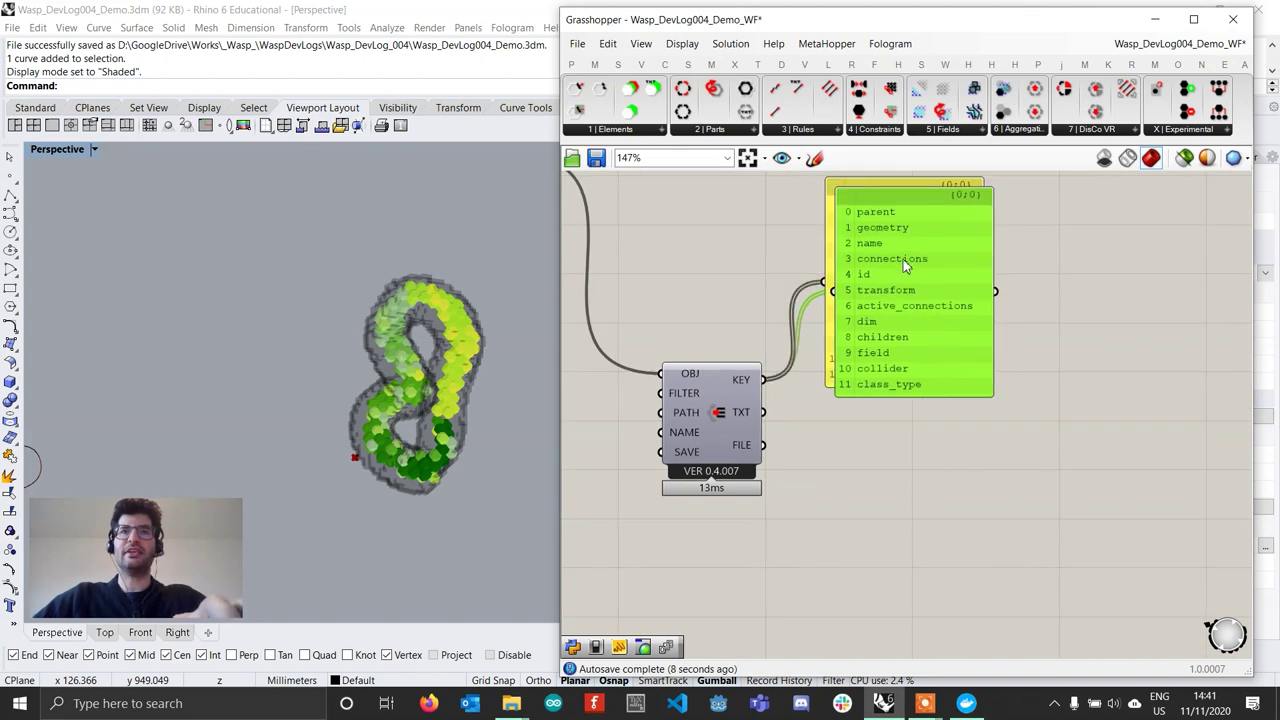
pyautogui.moveTo(905, 263); pyautogui.dragTo(890, 477)
pyautogui.moveTo(763, 412); pyautogui.dragTo(820, 507)
pyautogui.moveTo(981, 487); pyautogui.dragTo(912, 468, button='right')
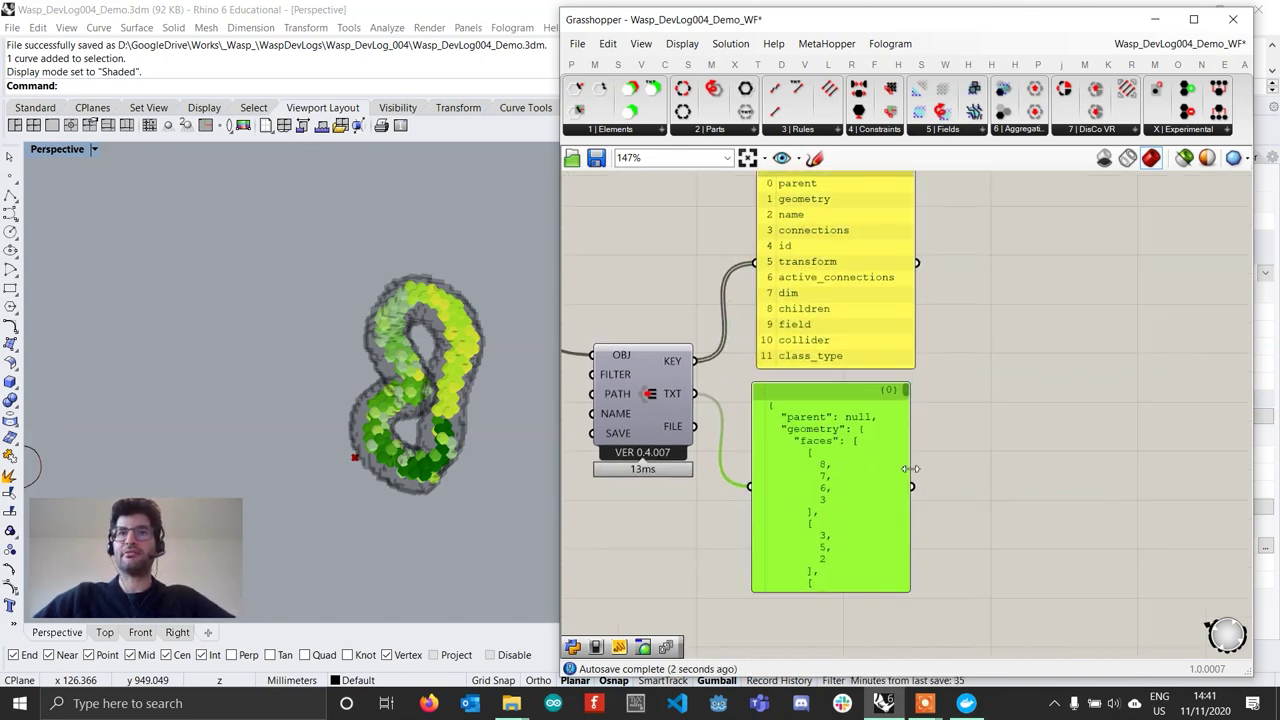
# Step: Widen the text panel to about twice its width and look through the part's serialized text
pyautogui.moveTo(910, 468); pyautogui.dragTo(1057, 466)
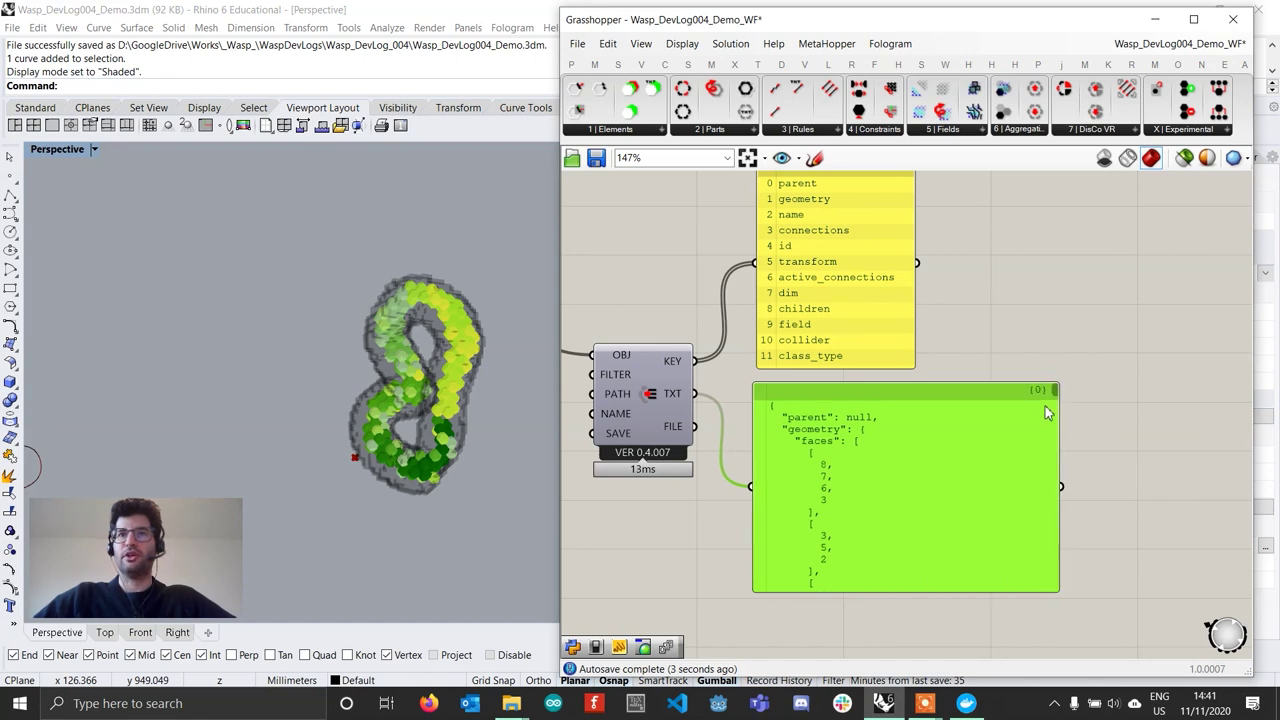
pyautogui.moveTo(1054, 410); pyautogui.dragTo(1040, 459)
pyautogui.moveTo(821, 176); pyautogui.dragTo(830, 233, button='right')
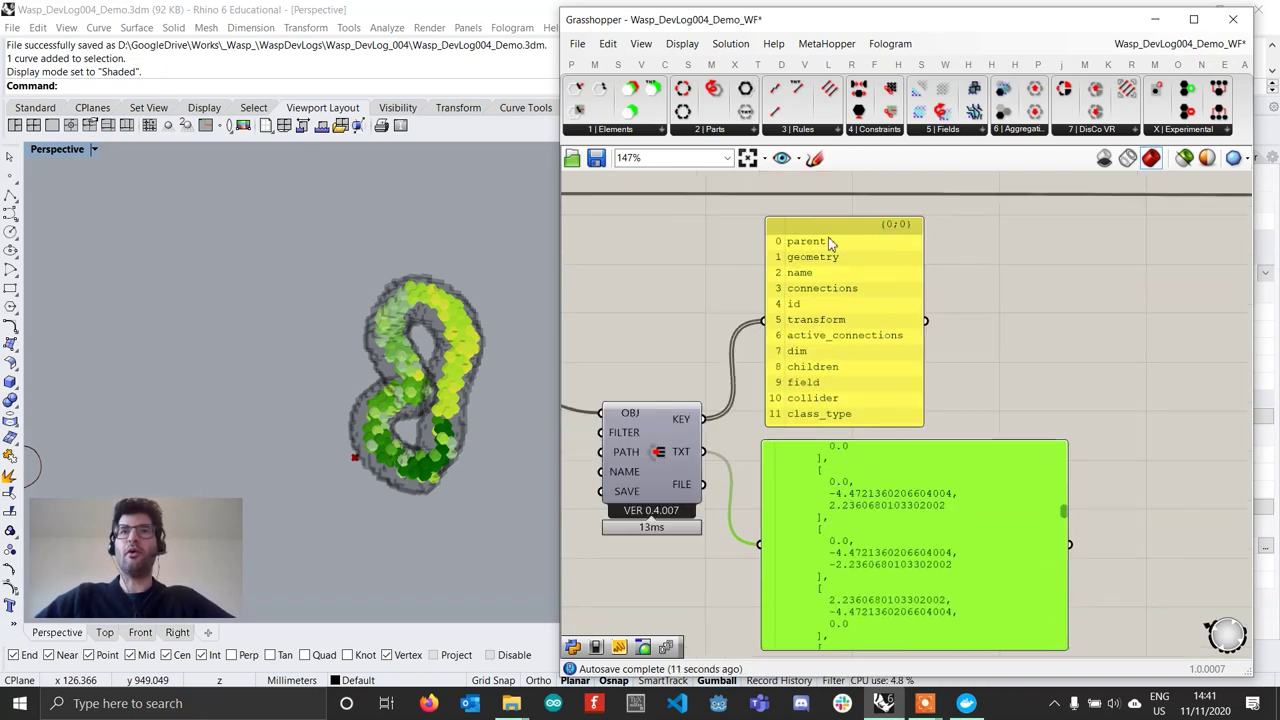
pyautogui.moveTo(868, 517); pyautogui.dragTo(896, 441, button='right')
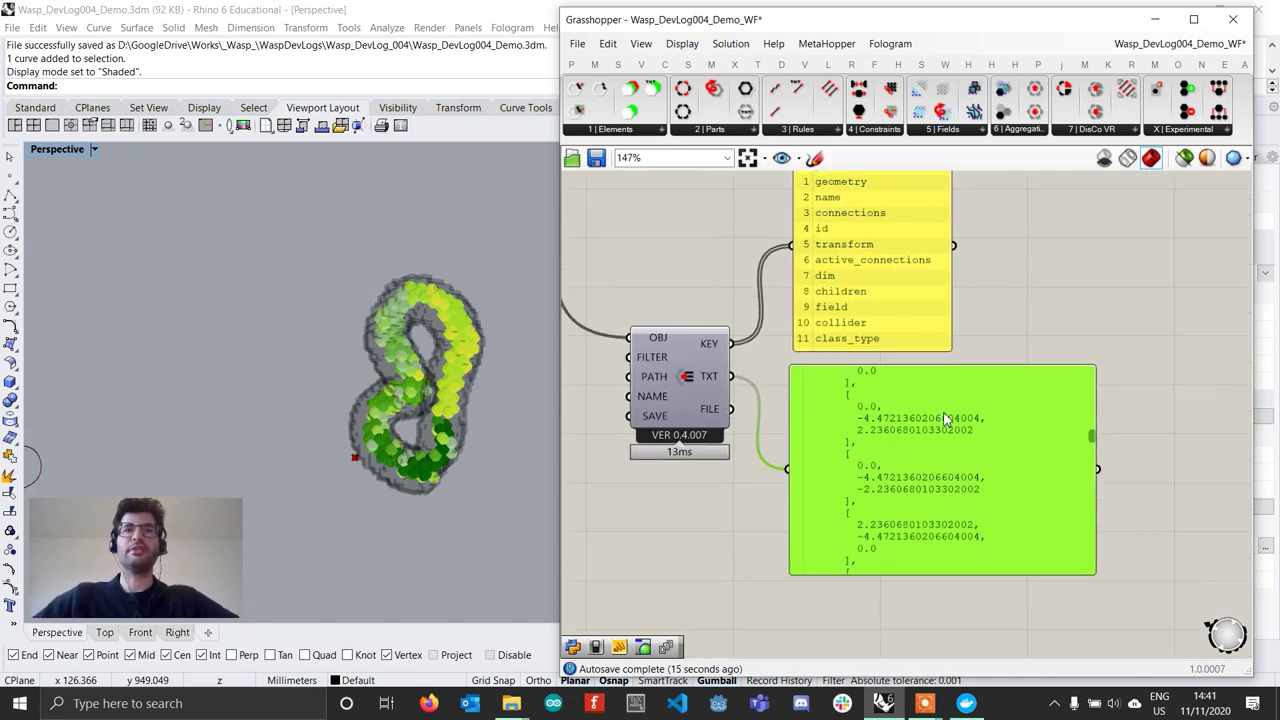
# Step: Add a Panel on the input side of the serializer and make it treat each line as a separate item
pyautogui.moveTo(1046, 410); pyautogui.dragTo(1155, 441, button='right')
pyautogui.moveTo(632, 398); pyautogui.dragTo(711, 402, button='right')
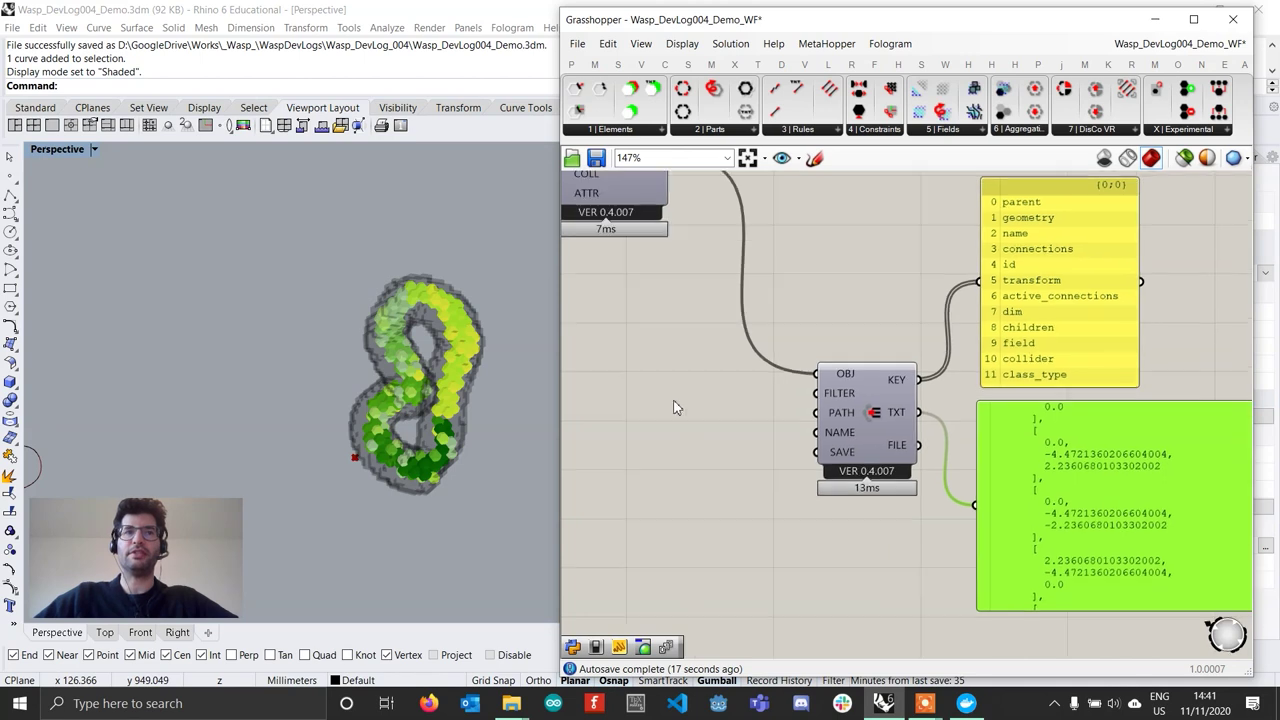
pyautogui.doubleClick(716, 426)
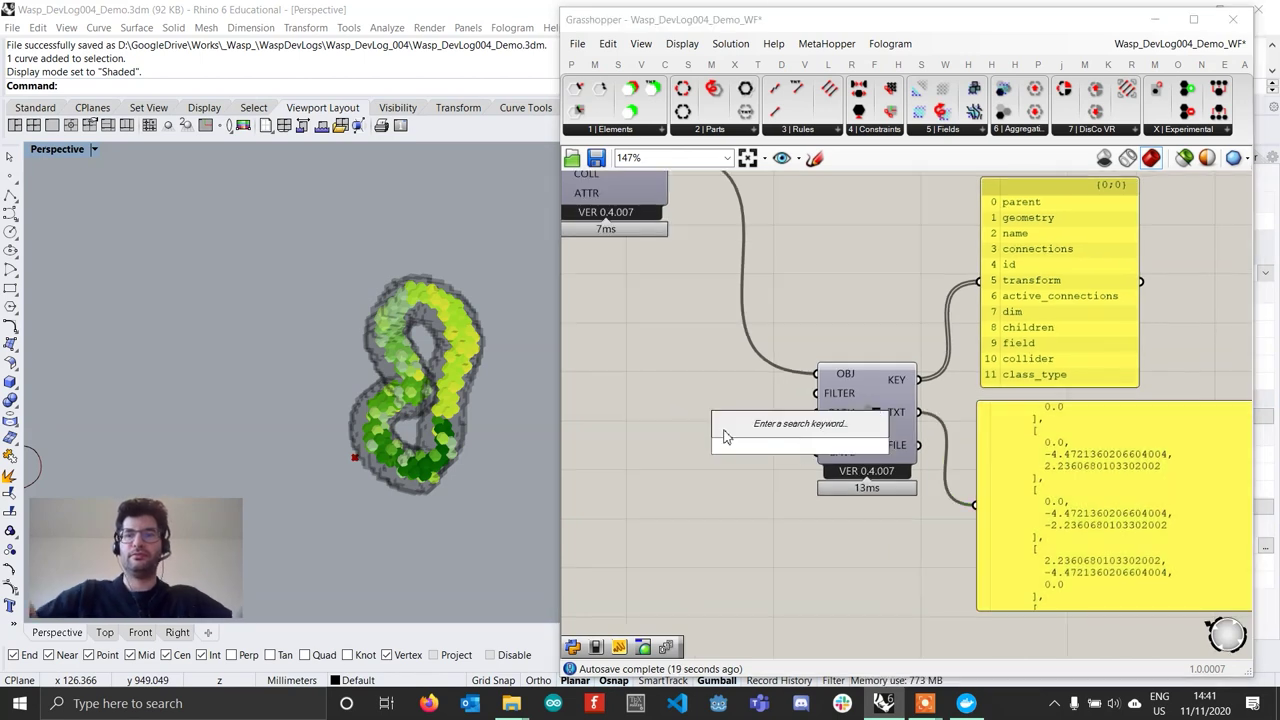
pyautogui.write('panel')
pyautogui.press('Return')
pyautogui.scroll(2, 830, 451)
pyautogui.moveTo(829, 452); pyautogui.dragTo(659, 391)
pyautogui.moveTo(659, 391); pyautogui.dragTo(829, 440, button='right')
pyautogui.scroll(-1, 826, 440)
pyautogui.scroll(-1, 826, 446)
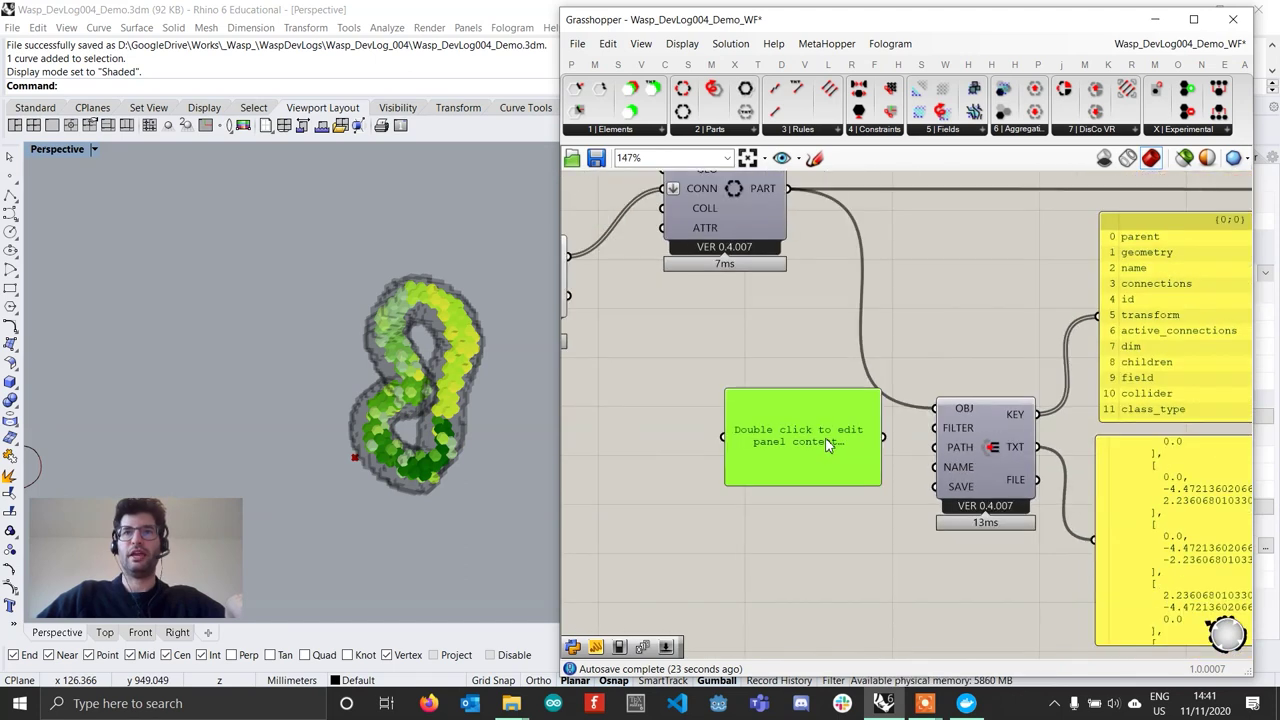
pyautogui.rightClick(826, 446)
pyautogui.click(895, 360)
pyautogui.moveTo(950, 426); pyautogui.dragTo(848, 423, button='right')
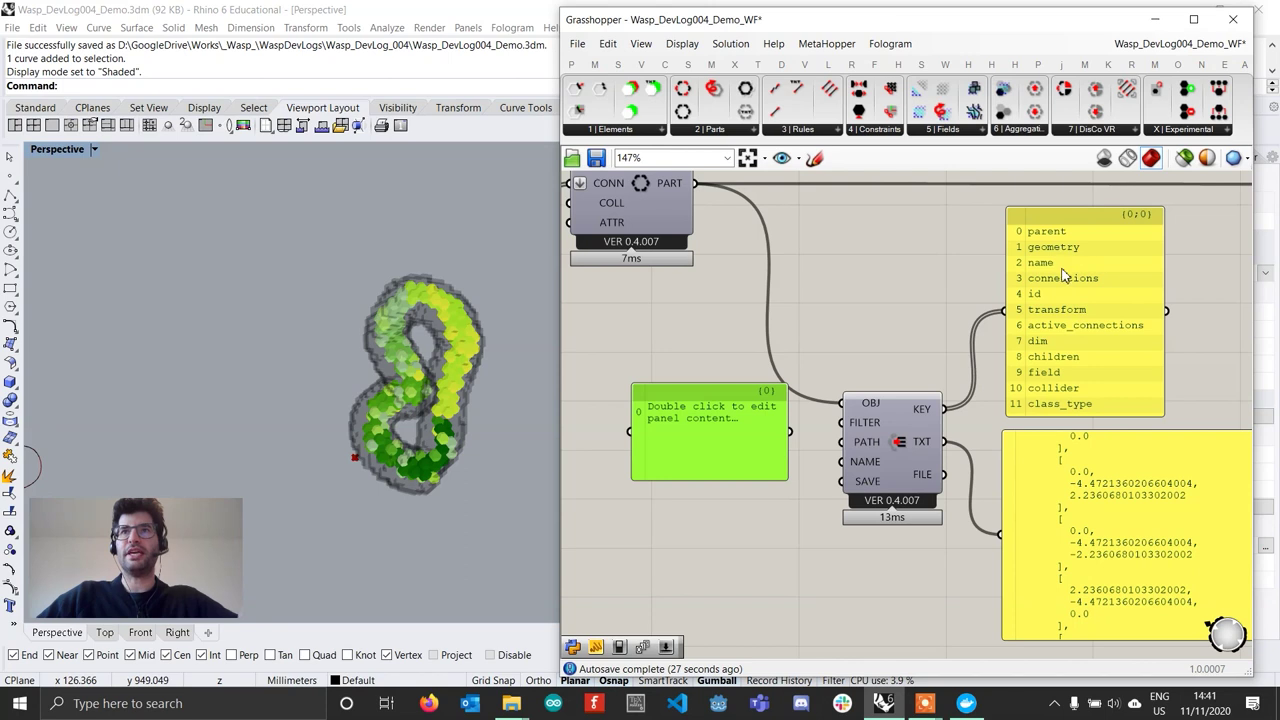
# Step: Enter "name" and "connections" on separate lines of the new panel and connect it to the serializer's FILTER input
pyautogui.scroll(-2, 1057, 269)
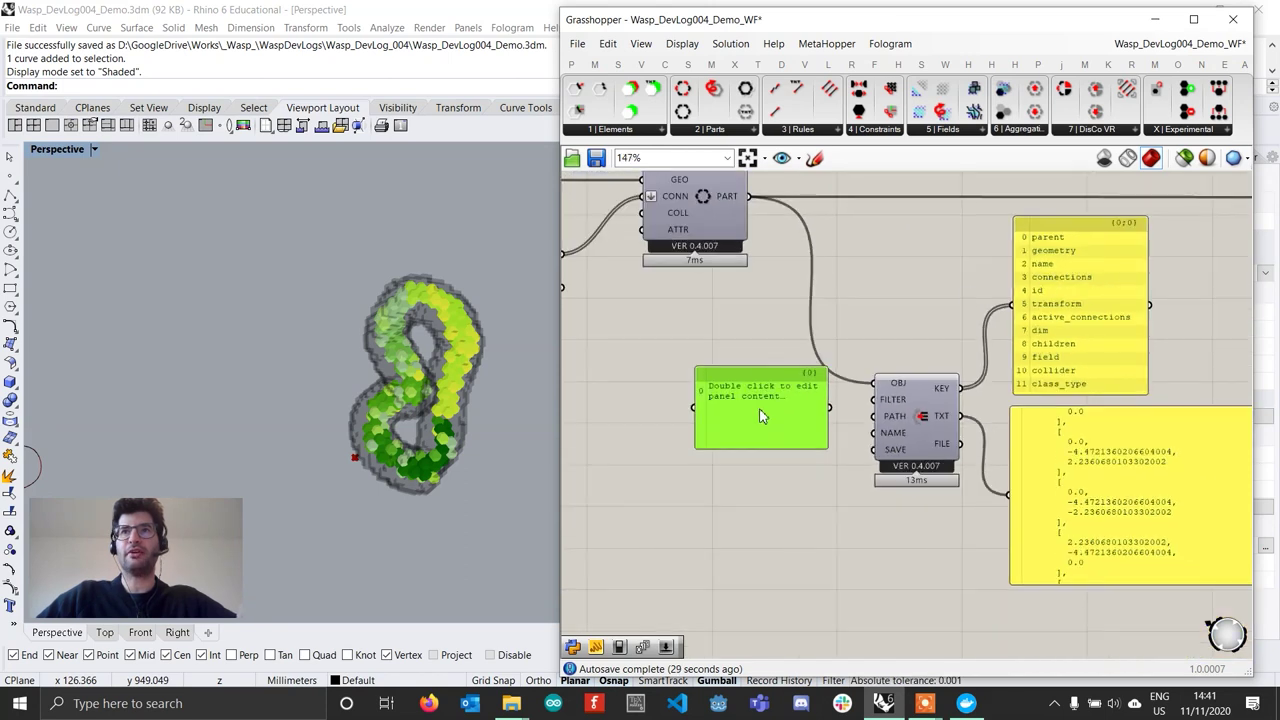
pyautogui.scroll(2, 760, 409)
pyautogui.doubleClick(760, 409)
pyautogui.write('Na')
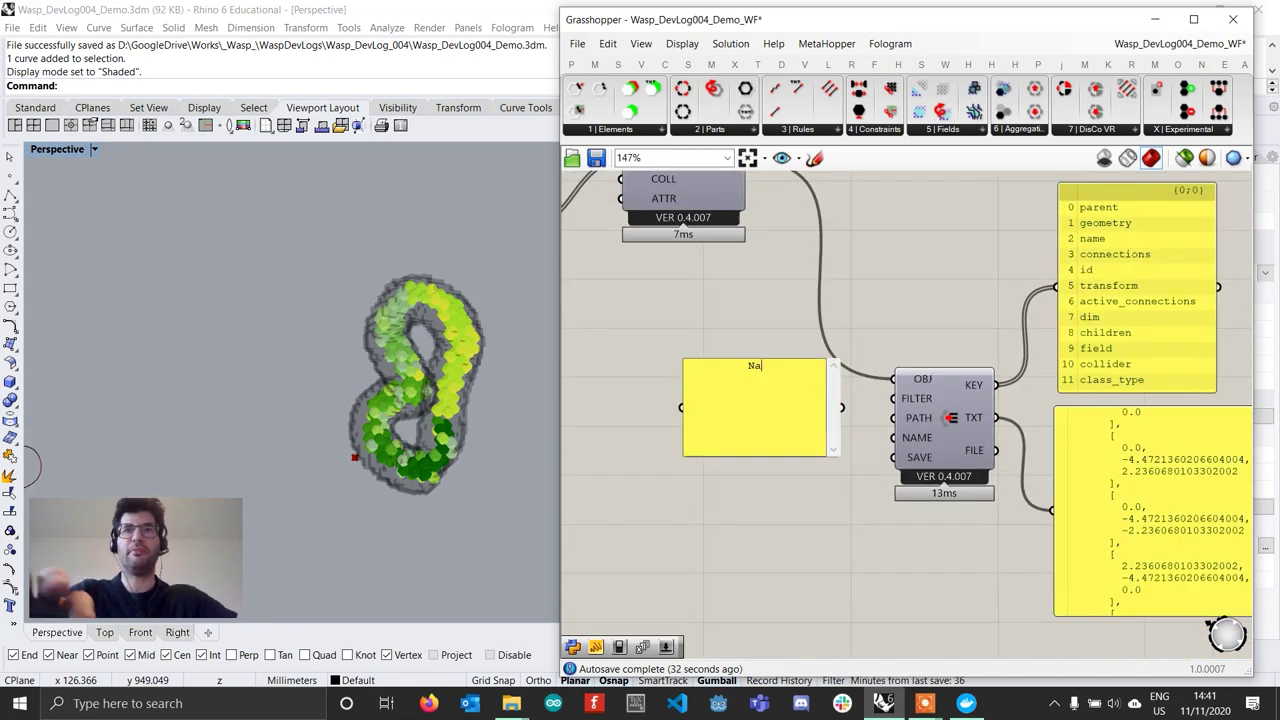
pyautogui.write('name')
pyautogui.press('Return')
pyautogui.write('connections')
pyautogui.click(876, 402)
pyautogui.moveTo(843, 407); pyautogui.dragTo(895, 399)
# Step: Examine the filtered text output against the key list and the filter panel's entries
pyautogui.moveTo(1205, 505); pyautogui.dragTo(979, 479, button='right')
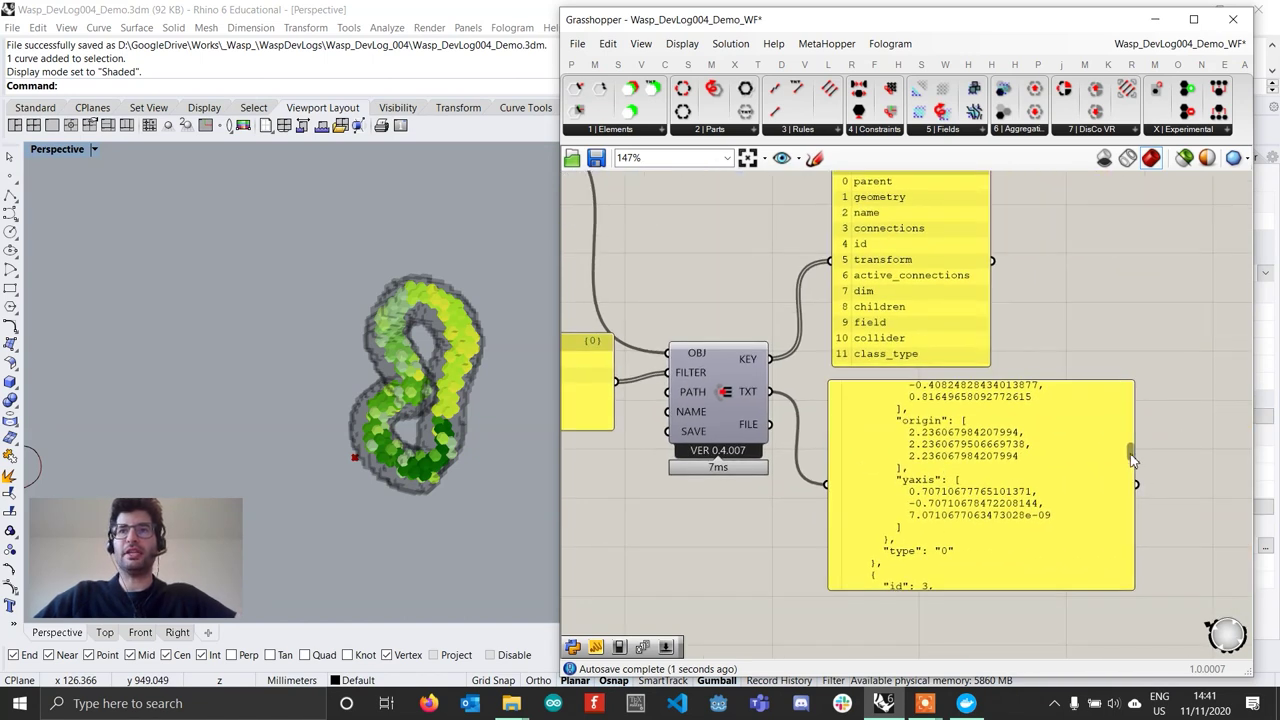
pyautogui.moveTo(1131, 455); pyautogui.dragTo(1133, 513)
pyautogui.scroll(20, 1136, 518)
pyautogui.moveTo(785, 411); pyautogui.dragTo(971, 435, button='right')
pyautogui.click(704, 387)
pyautogui.moveTo(1047, 373); pyautogui.dragTo(981, 403, button='right')
pyautogui.scroll(3, 782, 493)
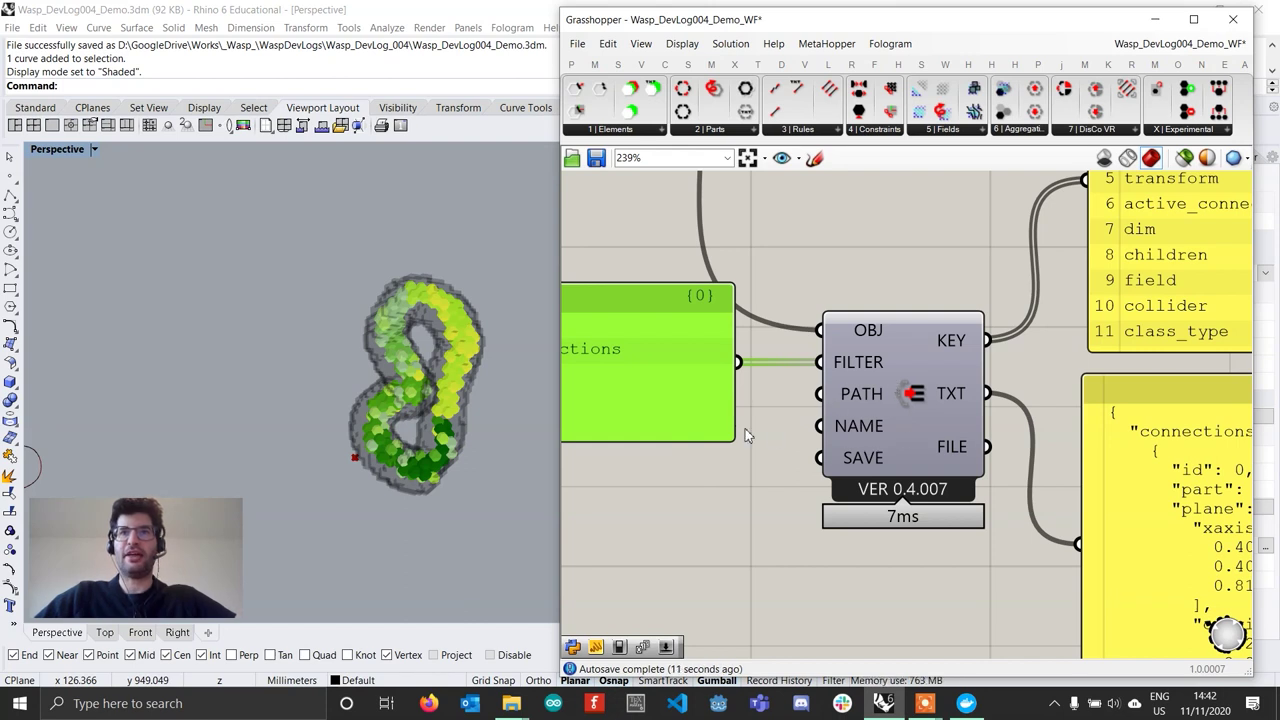
pyautogui.scroll(-5, 846, 435)
pyautogui.moveTo(938, 430); pyautogui.dragTo(916, 438, button='right')
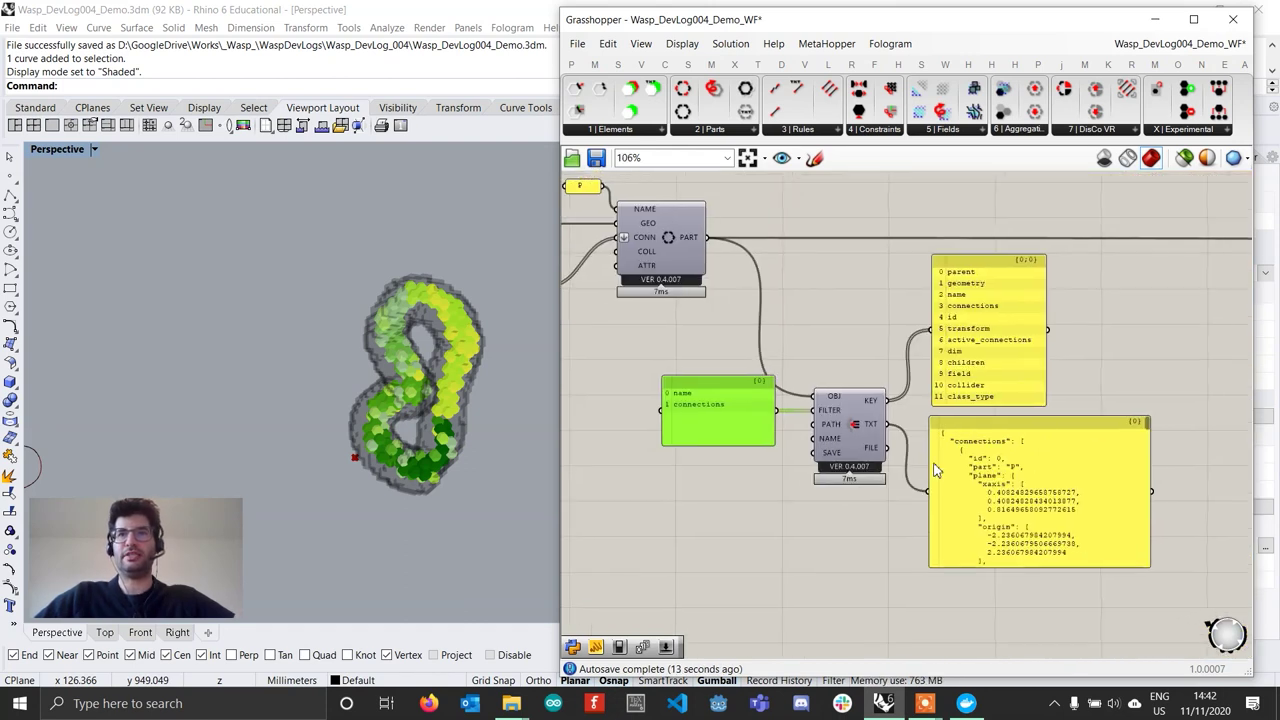
pyautogui.scroll(2, 941, 396)
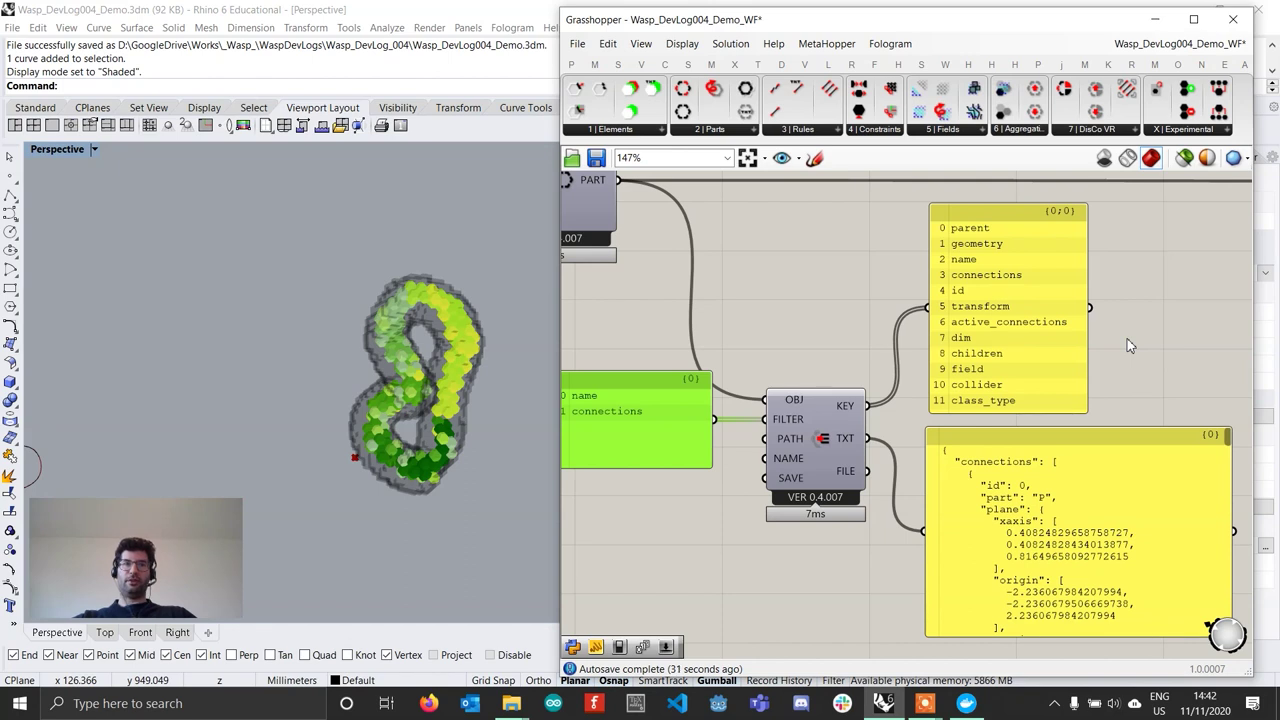
pyautogui.moveTo(1221, 481); pyautogui.dragTo(1171, 469, button='right')
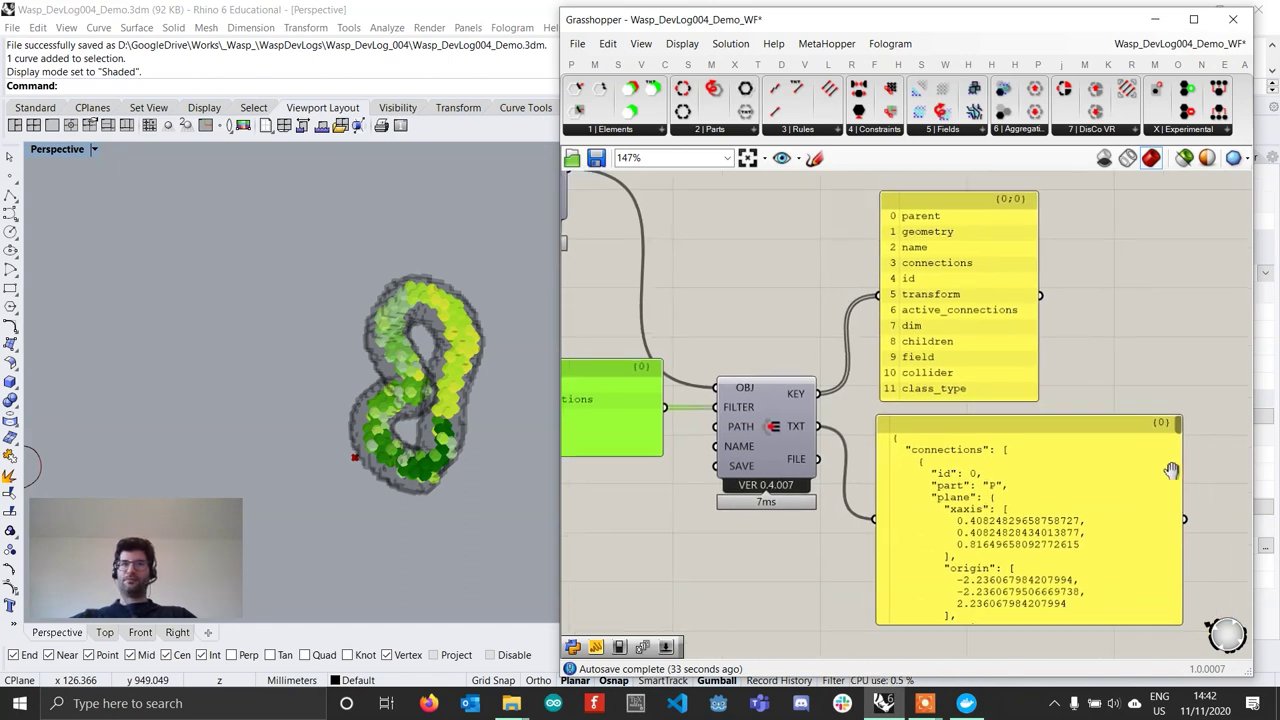
pyautogui.moveTo(682, 417); pyautogui.dragTo(702, 412, button='right')
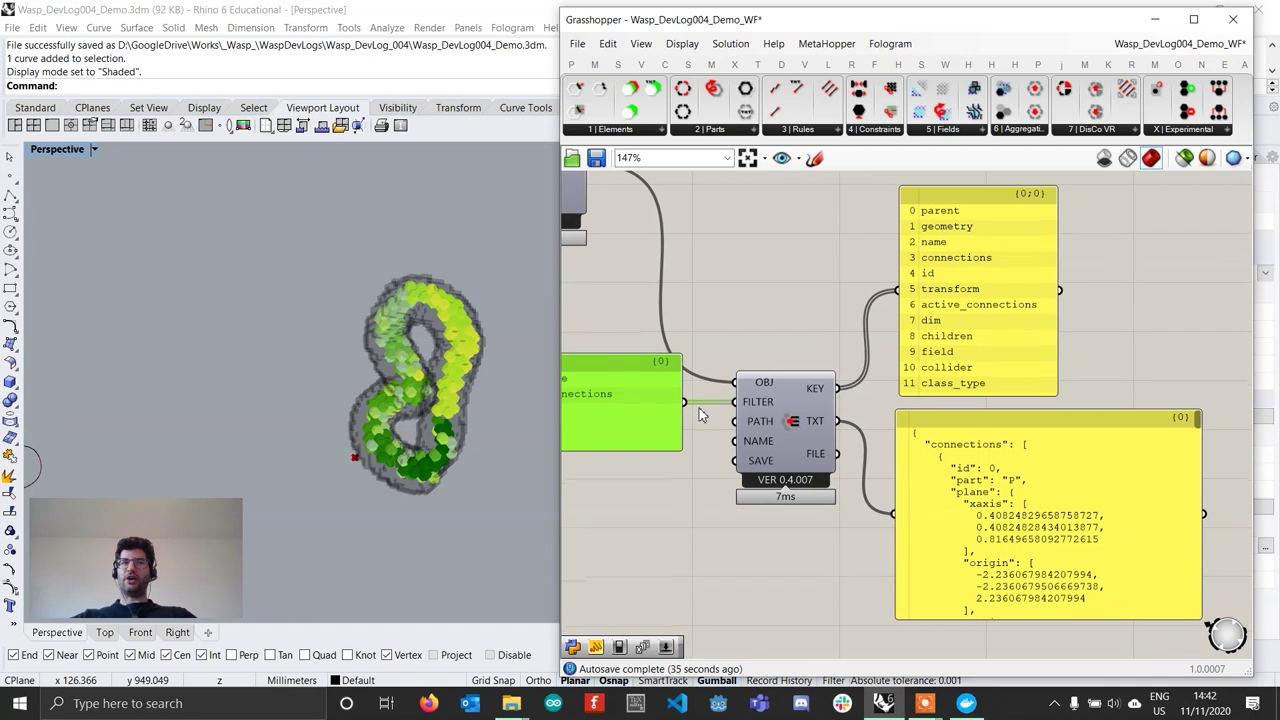
# Step: Look over the rest of the definition, from the connection and part components to the field and aggregation components
pyautogui.scroll(-3, 829, 388)
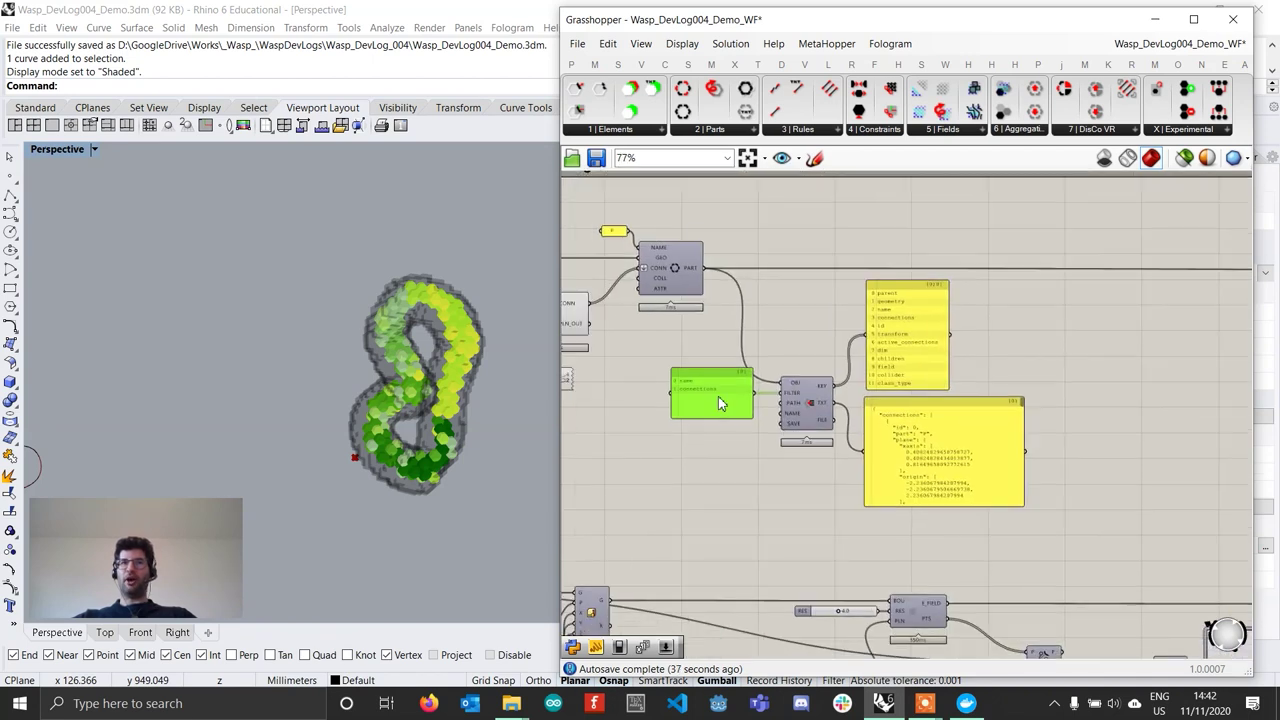
pyautogui.moveTo(896, 547); pyautogui.dragTo(971, 500, button='right')
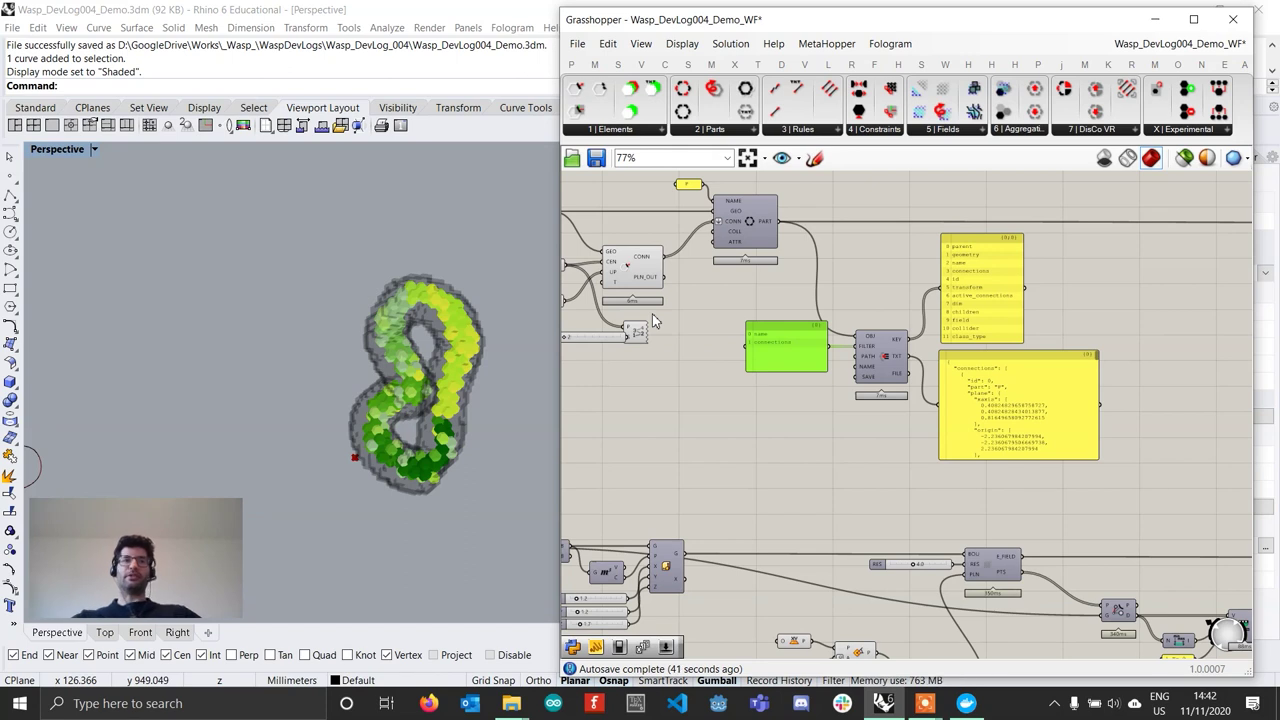
pyautogui.scroll(-1, 883, 388)
pyautogui.moveTo(969, 418); pyautogui.dragTo(799, 371, button='right')
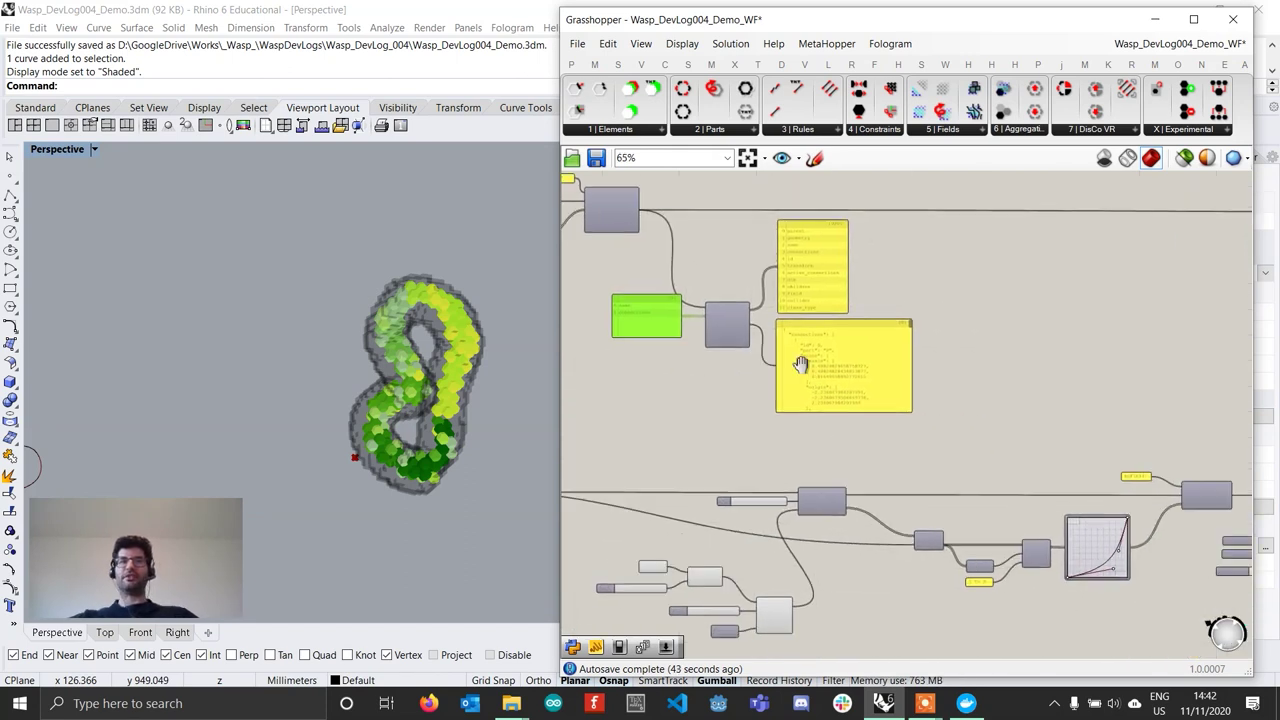
pyautogui.scroll(-2, 1050, 420)
pyautogui.moveTo(1055, 422); pyautogui.dragTo(836, 424, button='right')
pyautogui.scroll(4, 971, 465)
pyautogui.scroll(-4, 1020, 392)
pyautogui.moveTo(1022, 390); pyautogui.dragTo(775, 486, button='right')
pyautogui.scroll(4, 1124, 337)
pyautogui.scroll(-5, 901, 392)
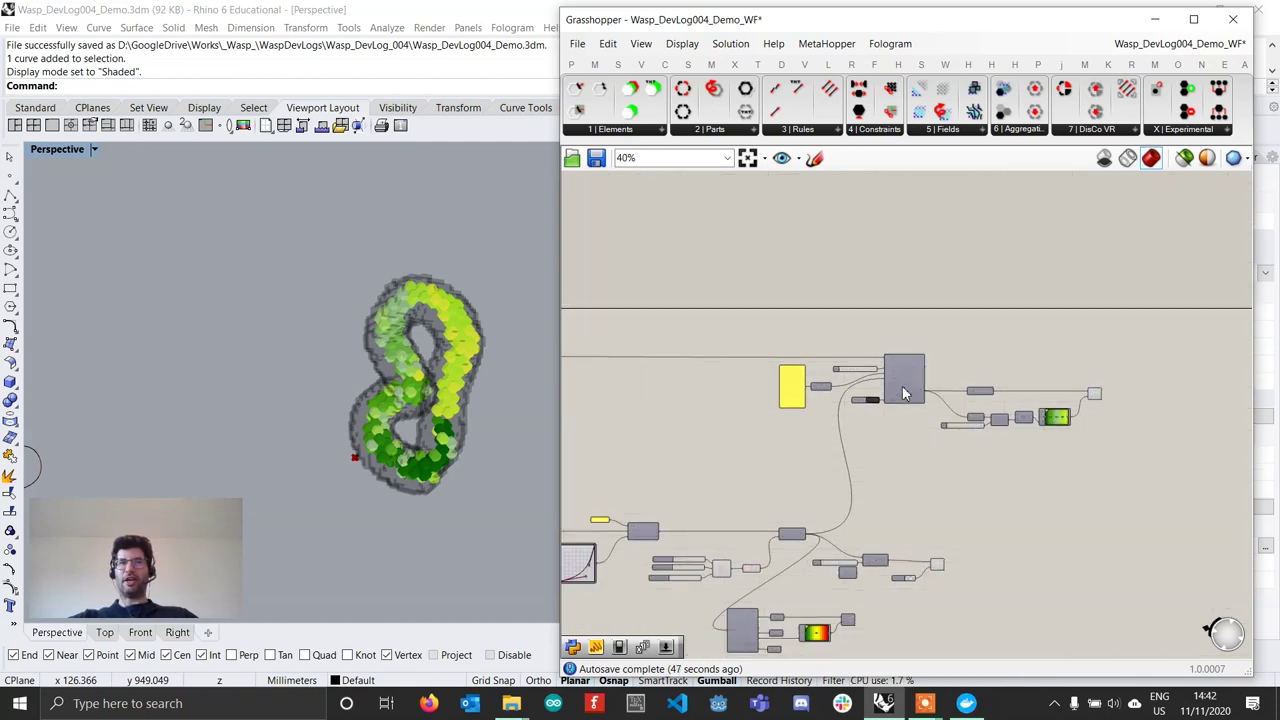
pyautogui.scroll(5, 903, 393)
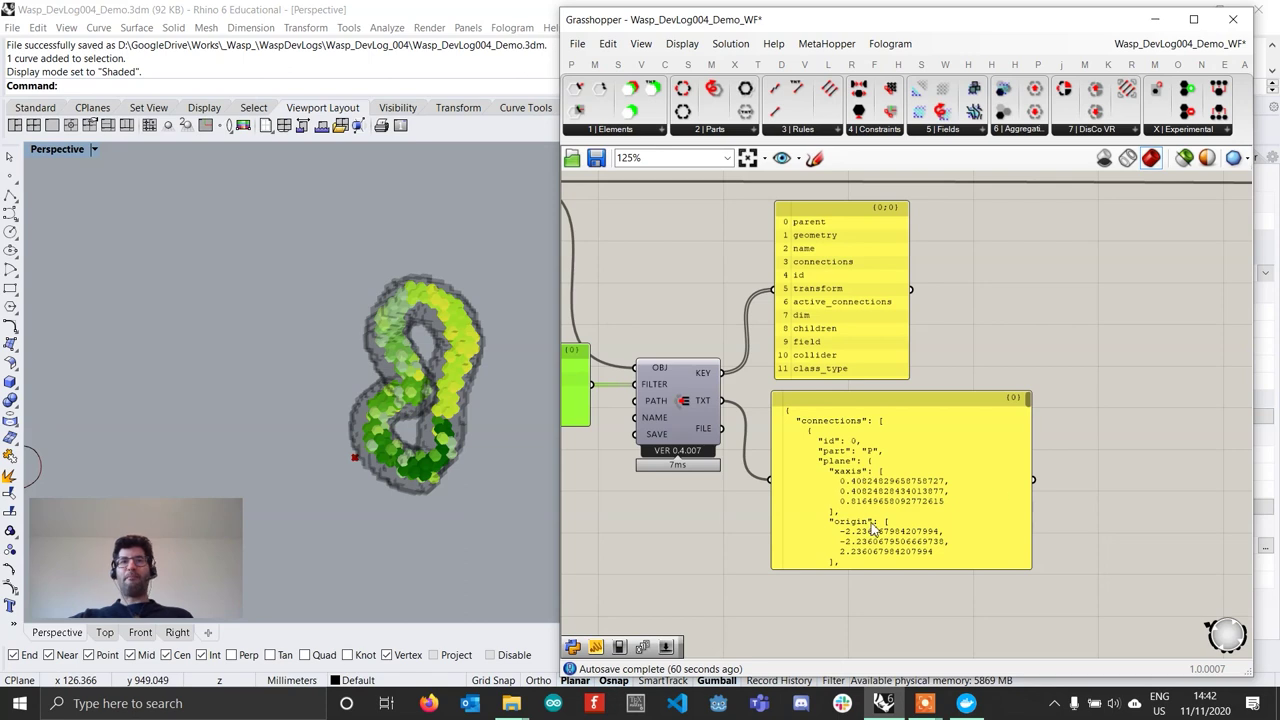
# Step: Delete the serialized text panel and move the key panel down level with the serializer
pyautogui.moveTo(874, 522); pyautogui.dragTo(873, 507)
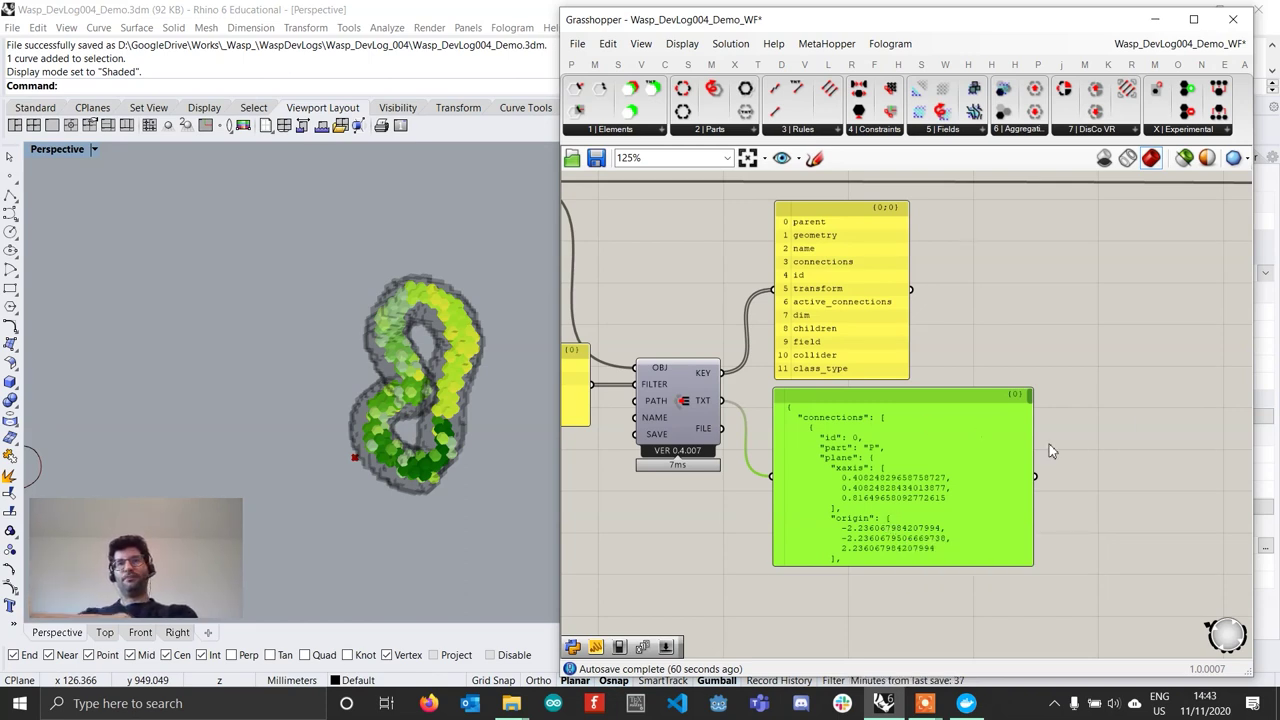
pyautogui.press('Delete')
pyautogui.moveTo(964, 483); pyautogui.dragTo(1019, 525, button='right')
pyautogui.moveTo(880, 333); pyautogui.dragTo(880, 412)
pyautogui.moveTo(889, 430); pyautogui.dragTo(1059, 440, button='right')
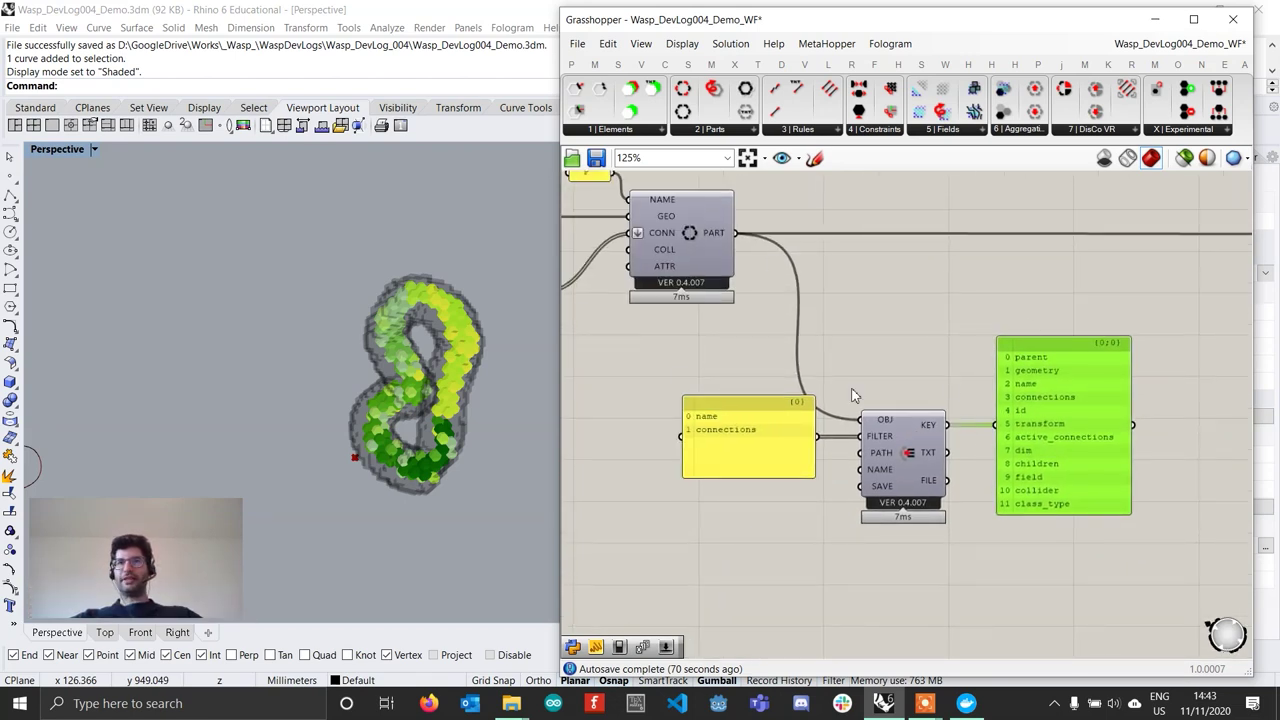
# Step: Move the filter panel, serializer and key panel together farther away from the part component
pyautogui.scroll(2, 1079, 483)
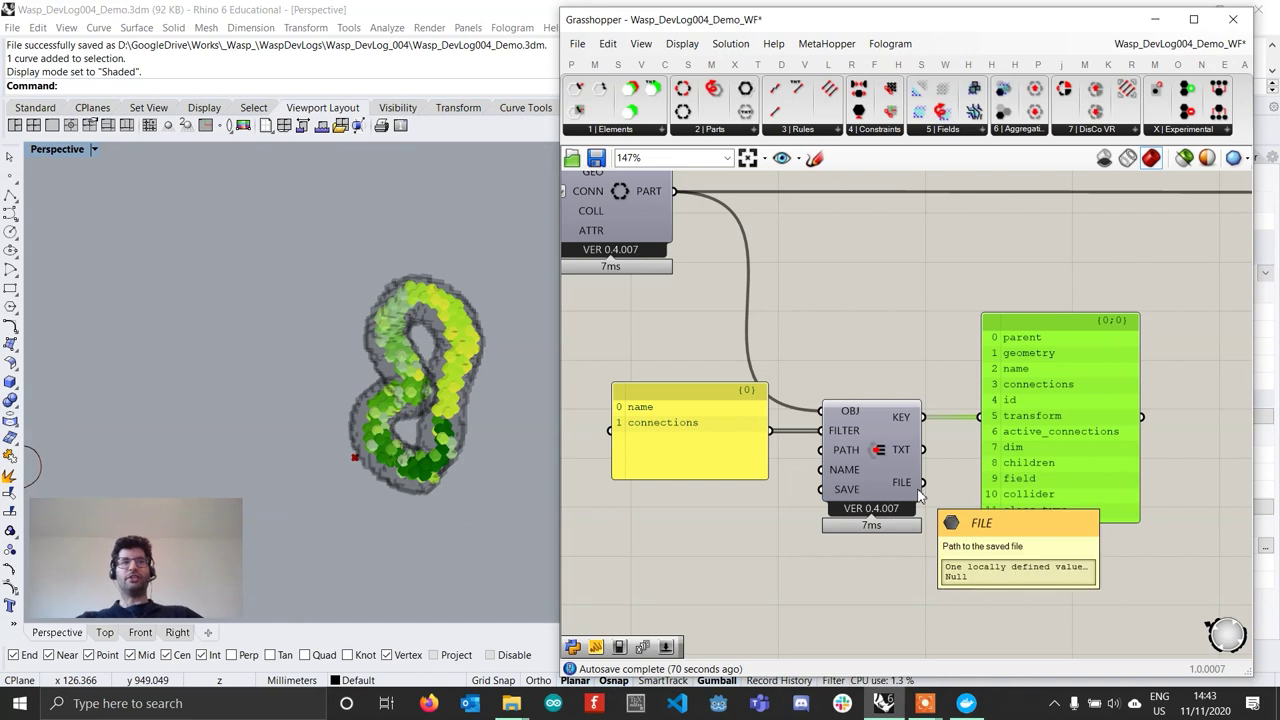
pyautogui.scroll(-1, 1093, 613)
pyautogui.moveTo(1097, 608); pyautogui.dragTo(922, 608, button='right')
pyautogui.moveTo(1079, 629); pyautogui.dragTo(560, 455)
pyautogui.moveTo(700, 474); pyautogui.dragTo(851, 493)
pyautogui.moveTo(851, 493); pyautogui.dragTo(825, 499, button='right')
pyautogui.moveTo(847, 492); pyautogui.dragTo(967, 459)
pyautogui.click(1027, 541)
# Step: Shorten the filter panel around its two lines and move it closer to the serializer
pyautogui.moveTo(991, 532); pyautogui.dragTo(885, 534, button='right')
pyautogui.scroll(2, 697, 467)
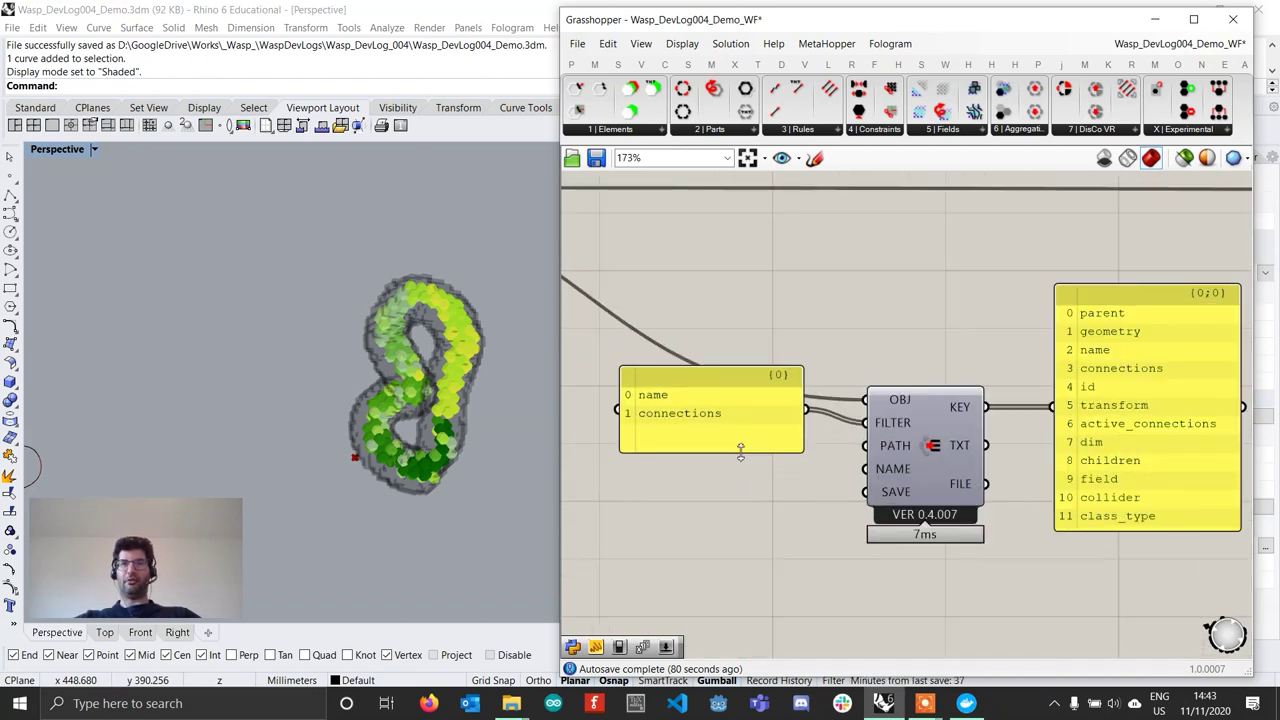
pyautogui.moveTo(730, 412); pyautogui.dragTo(767, 433)
pyautogui.scroll(-3, 822, 465)
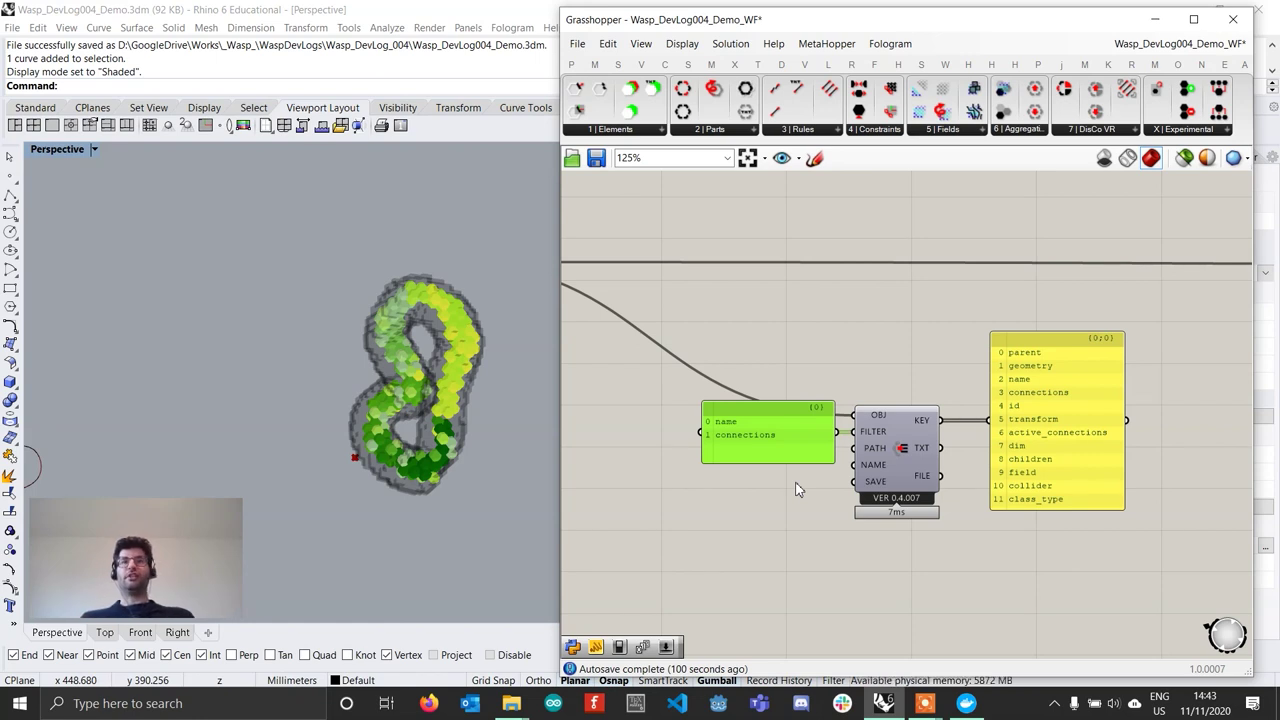
pyautogui.scroll(-5, 797, 489)
pyautogui.moveTo(420, 497); pyautogui.dragTo(439, 396, button='right')
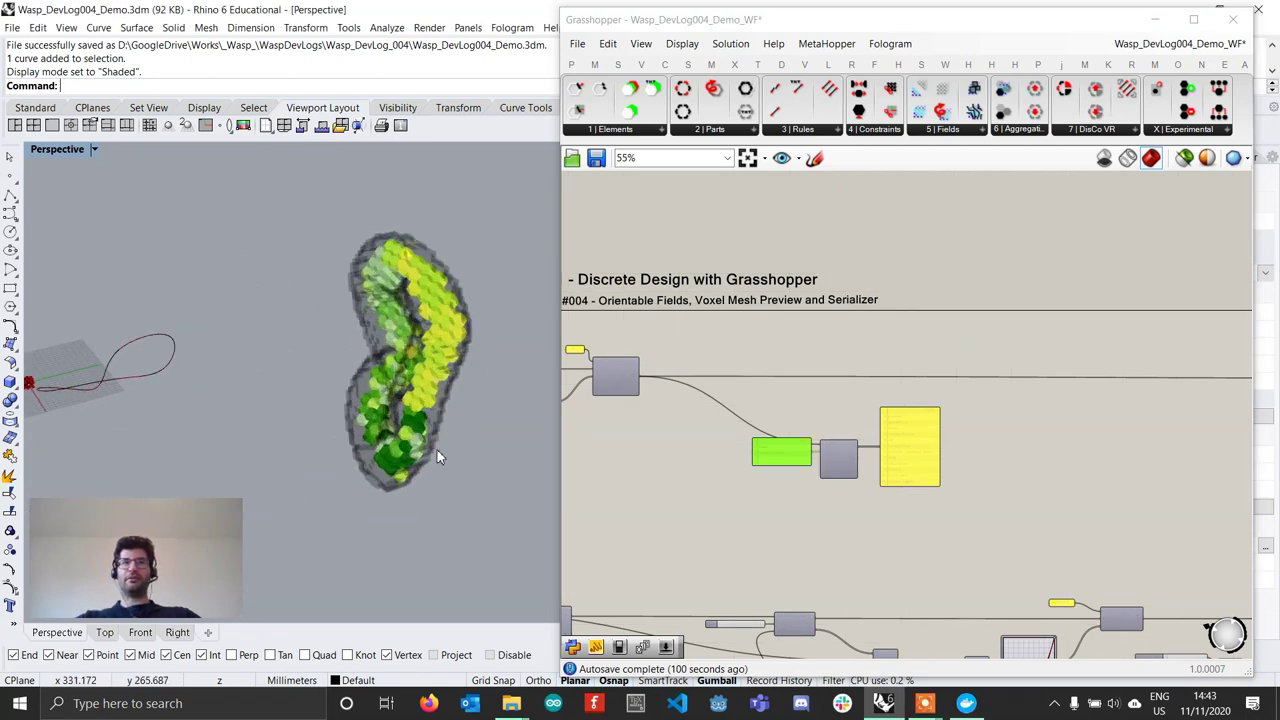
pyautogui.moveTo(435, 457); pyautogui.dragTo(358, 446, button='right')
pyautogui.scroll(-1, 890, 442)
pyautogui.scroll(1, 880, 448)
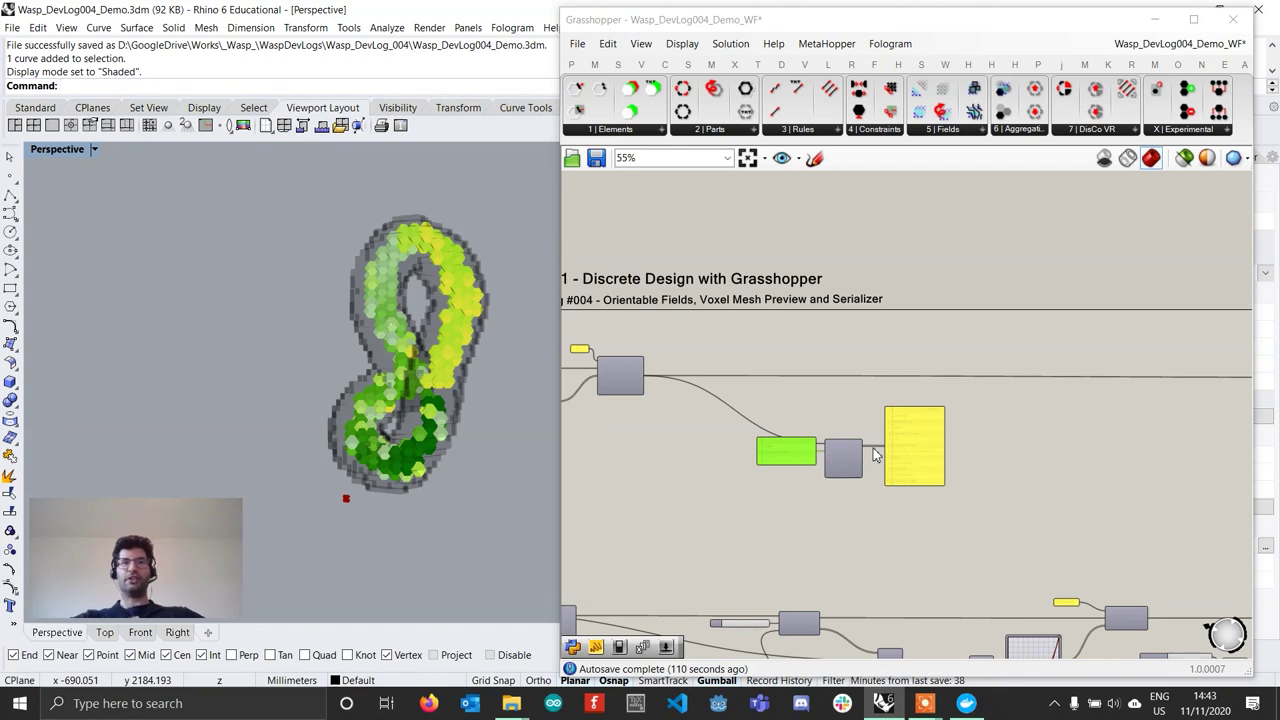